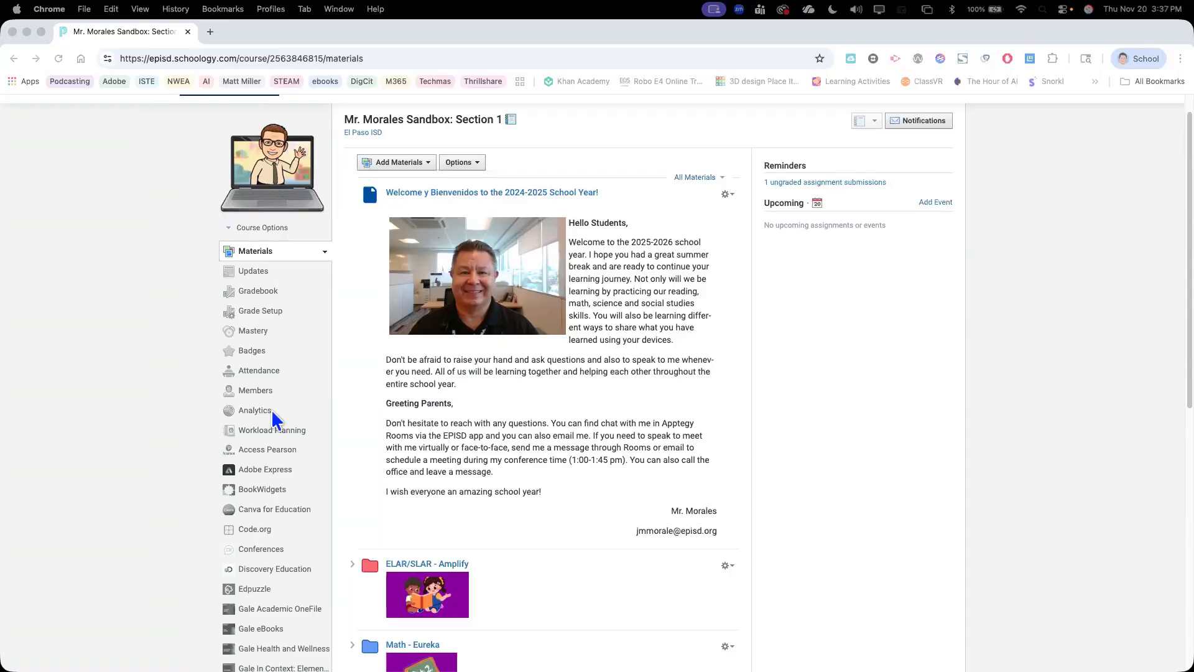
Examine the course's list of installed apps, focusing on Microsoft Education, OneDrive, Reflect and OneNote Class Notebook
{"action": "scroll", "coordinate": [275, 420], "scroll_direction": "down", "scroll_amount": 5}
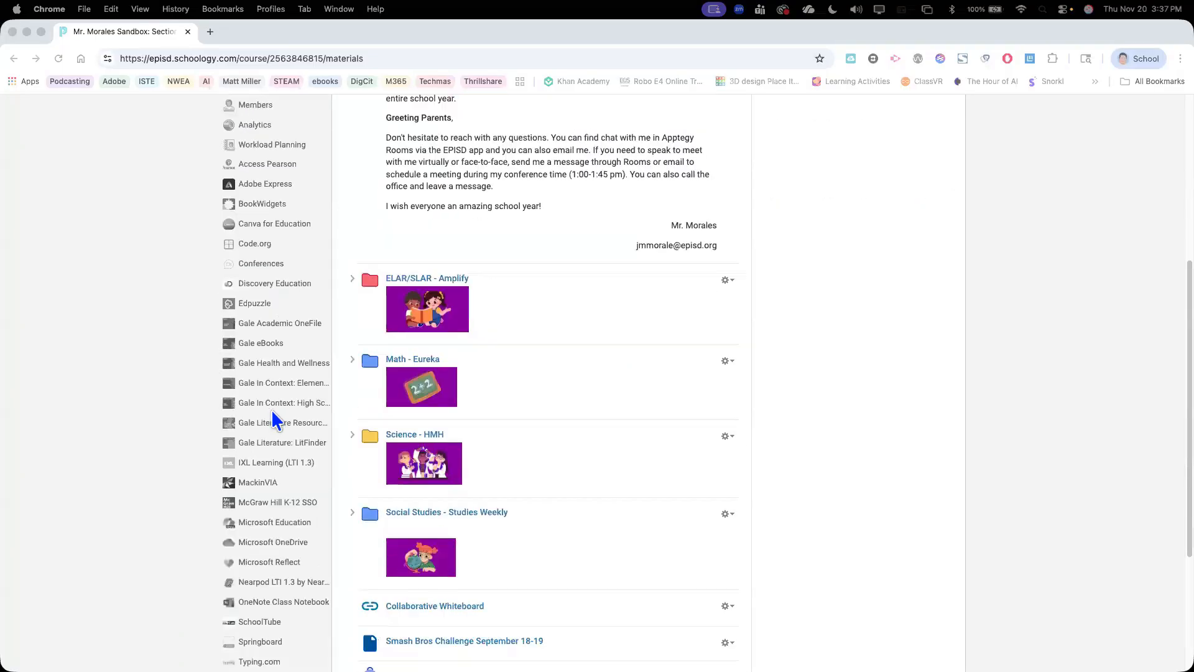
{"action": "scroll", "coordinate": [275, 420], "scroll_direction": "down", "scroll_amount": 2}
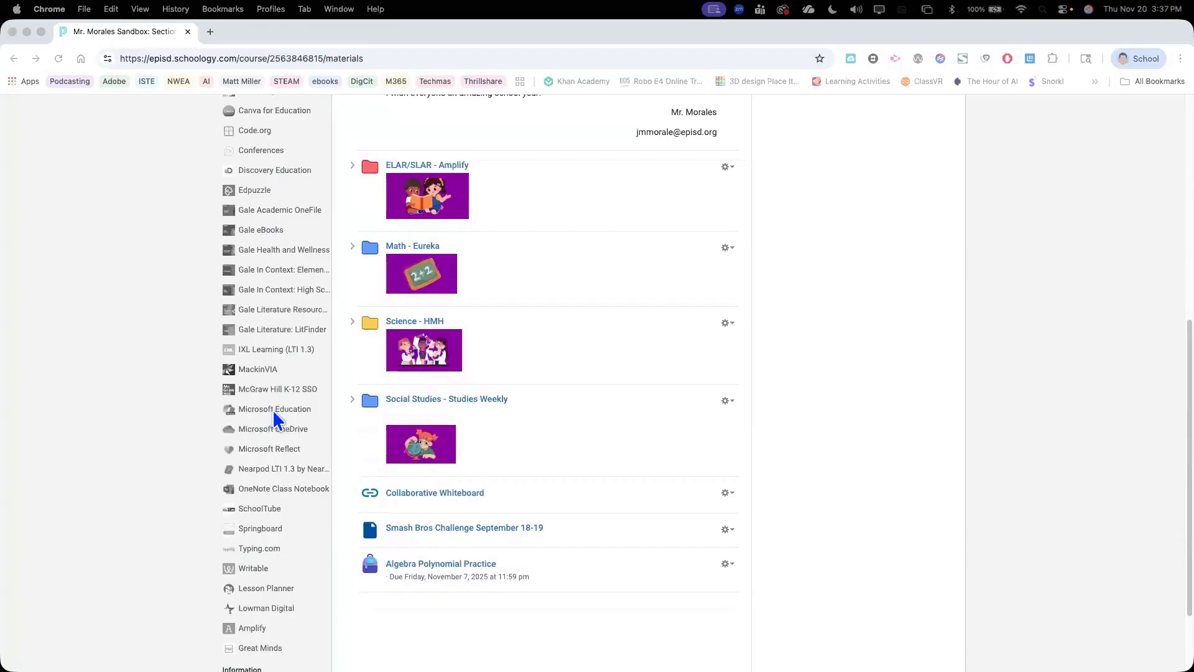
{"action": "left_click", "coordinate": [268, 411]}
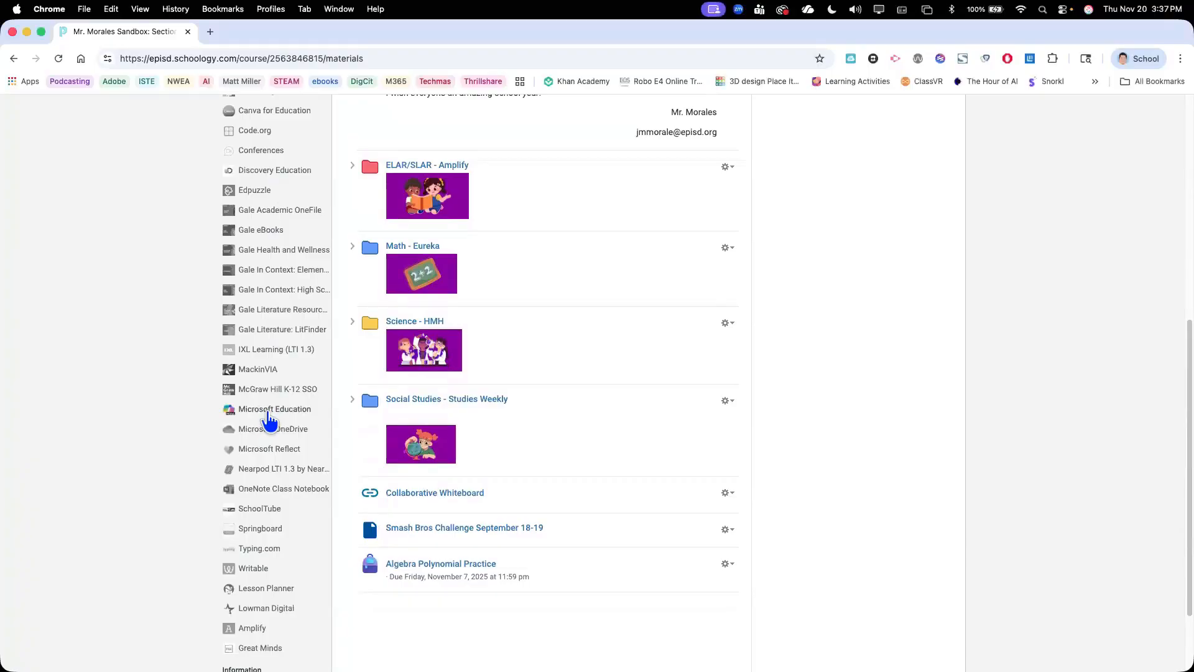
{"action": "scroll", "coordinate": [266, 411], "scroll_direction": "up", "scroll_amount": 5}
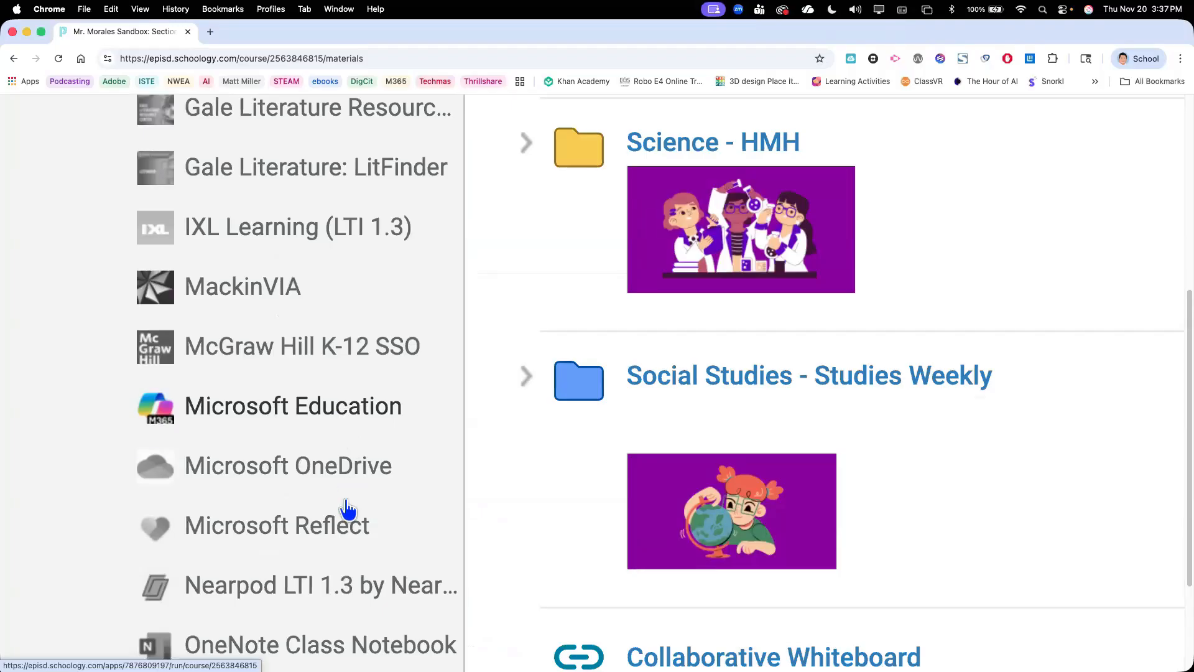
{"action": "scroll", "coordinate": [347, 552], "scroll_direction": "down", "scroll_amount": 10}
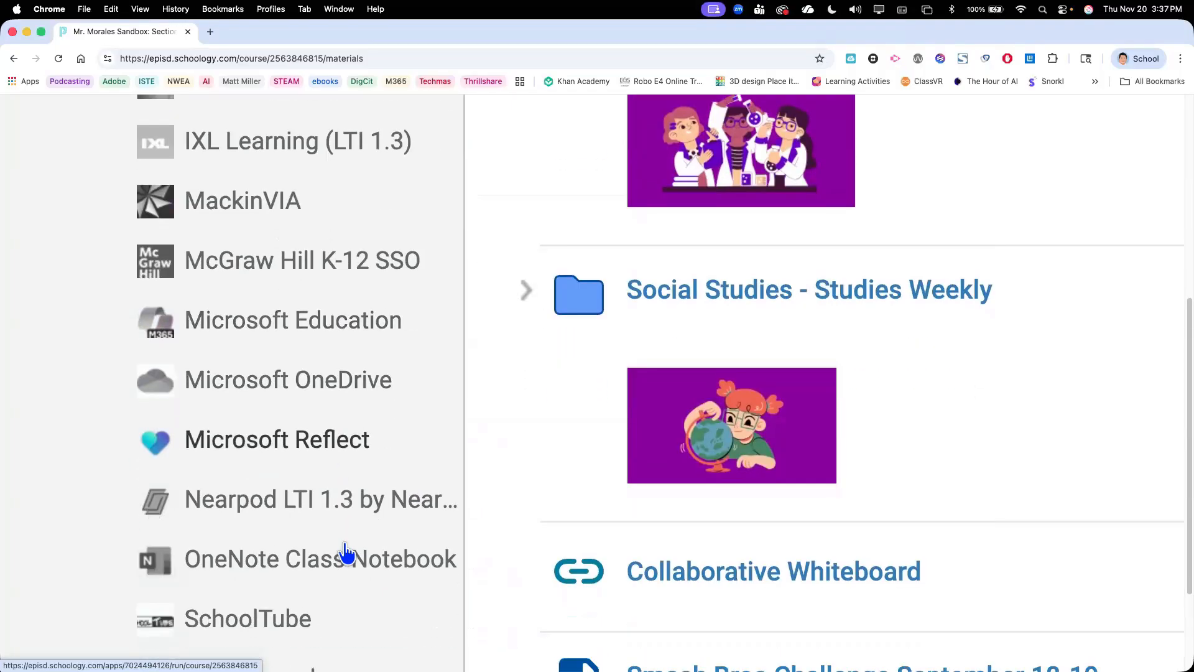
{"action": "scroll", "coordinate": [346, 552], "scroll_direction": "down", "scroll_amount": 2}
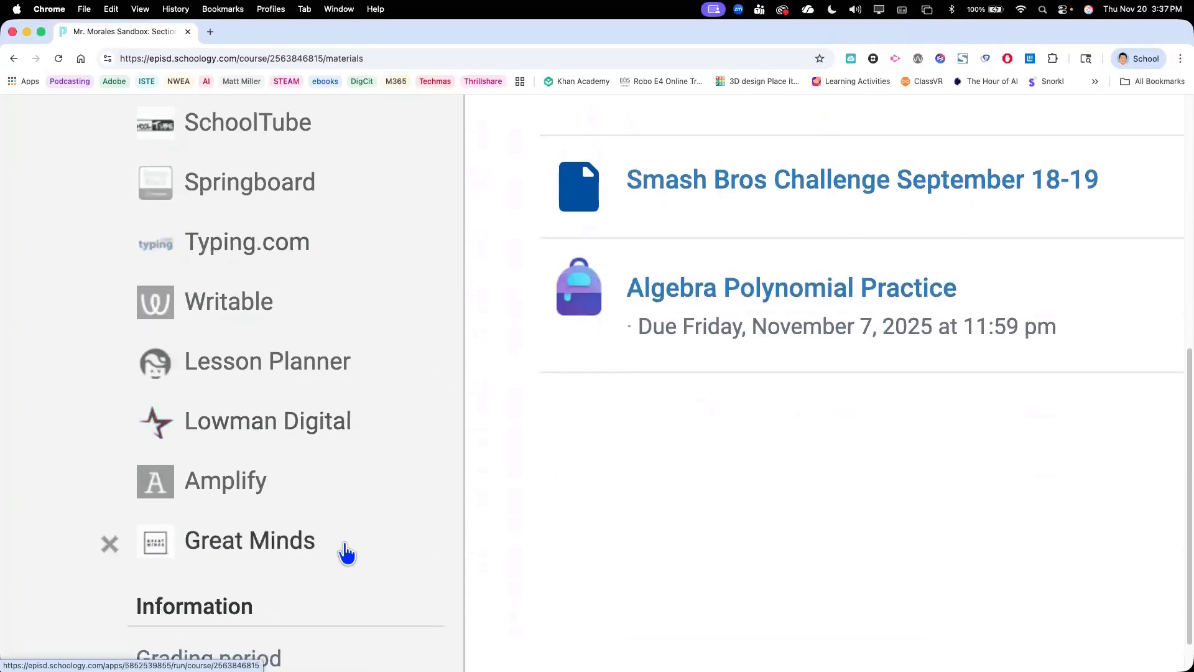
{"action": "scroll", "coordinate": [346, 552], "scroll_direction": "up", "scroll_amount": 5}
{"action": "scroll", "coordinate": [346, 552], "scroll_direction": "up", "scroll_amount": 4}
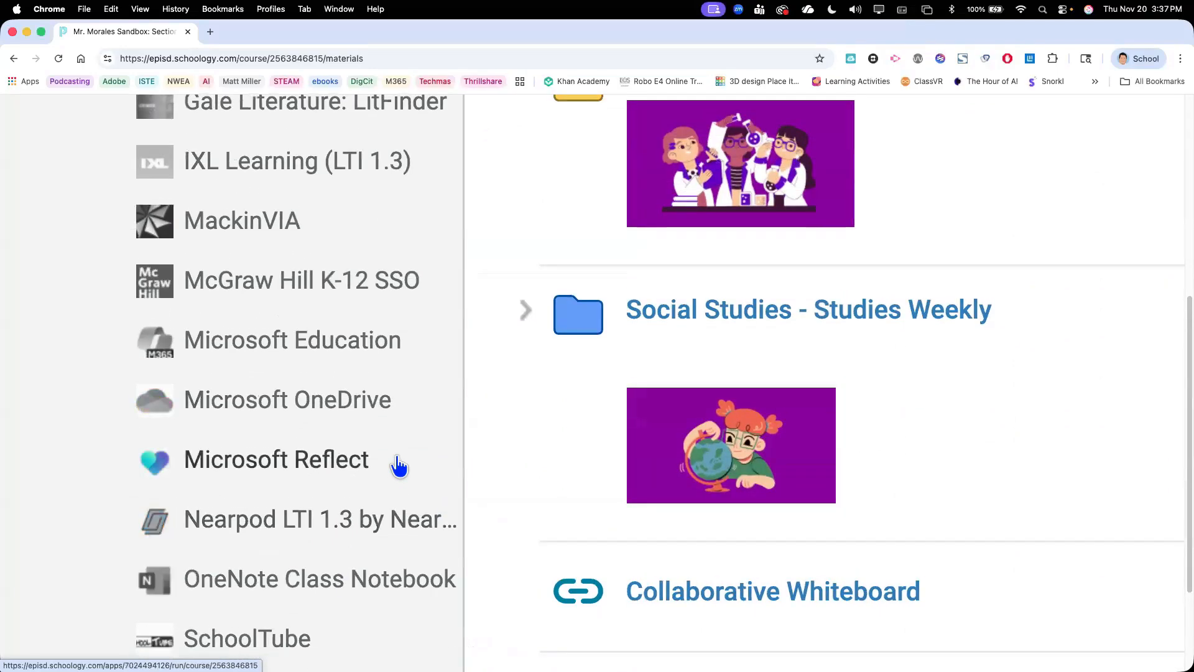
{"action": "scroll", "coordinate": [365, 328], "scroll_direction": "down", "scroll_amount": 1}
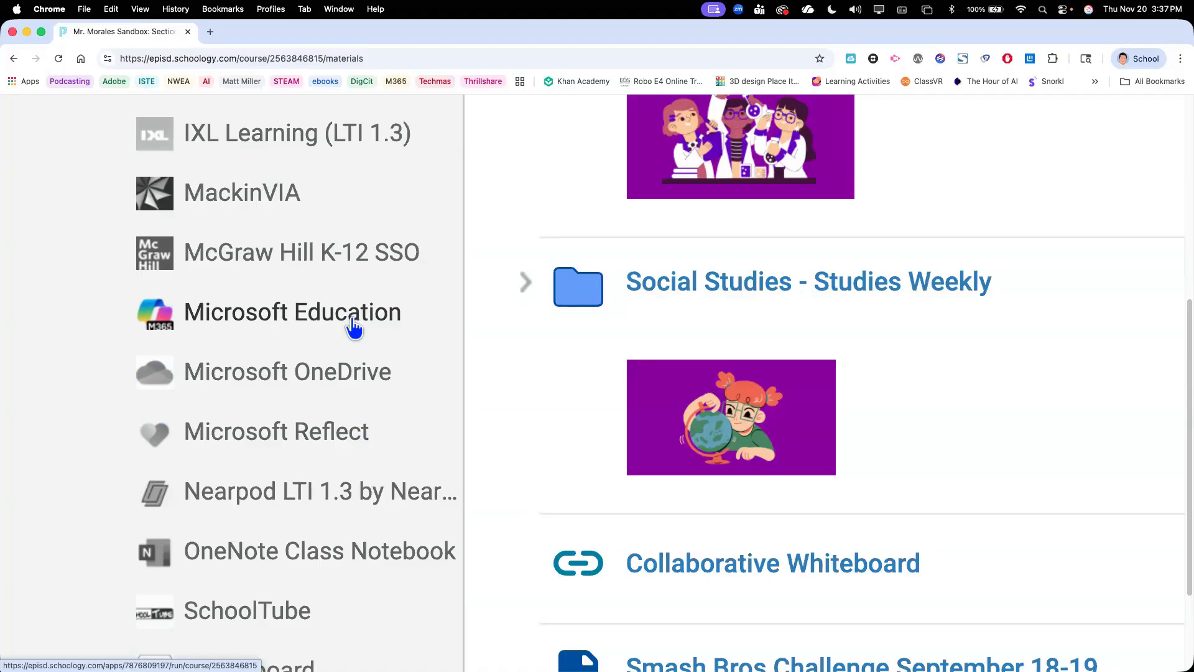
{"action": "scroll", "coordinate": [355, 379], "scroll_direction": "down", "scroll_amount": 3}
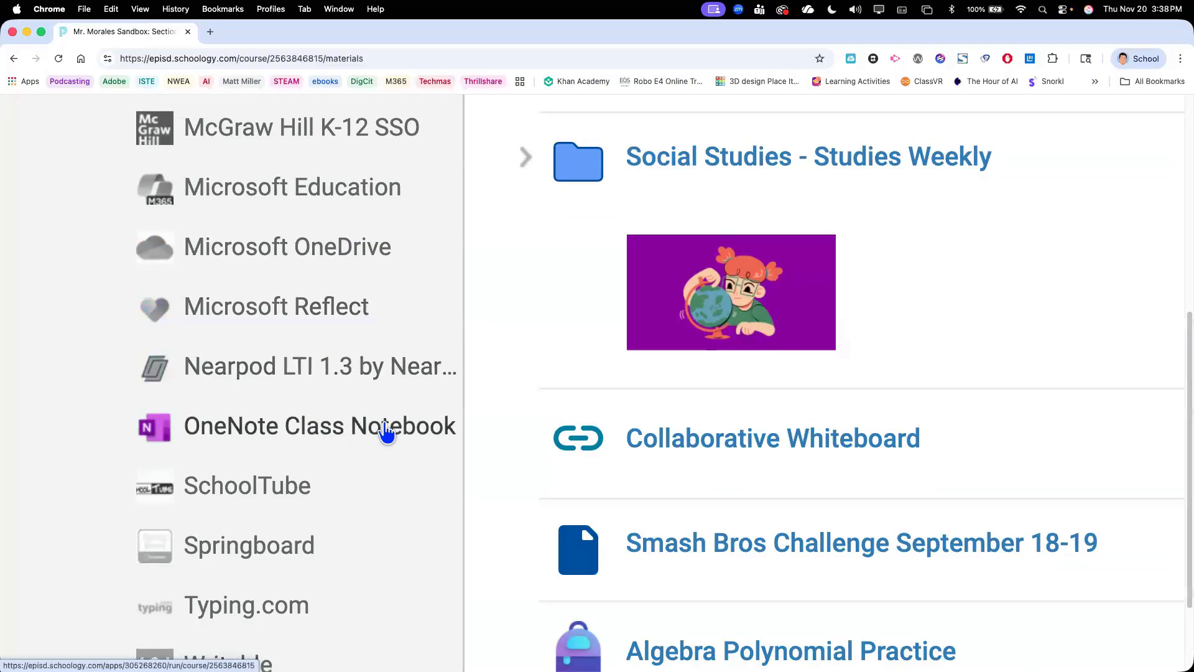
{"action": "scroll", "coordinate": [386, 432], "scroll_direction": "up", "scroll_amount": 2}
{"action": "scroll", "coordinate": [348, 367], "scroll_direction": "up", "scroll_amount": 3}
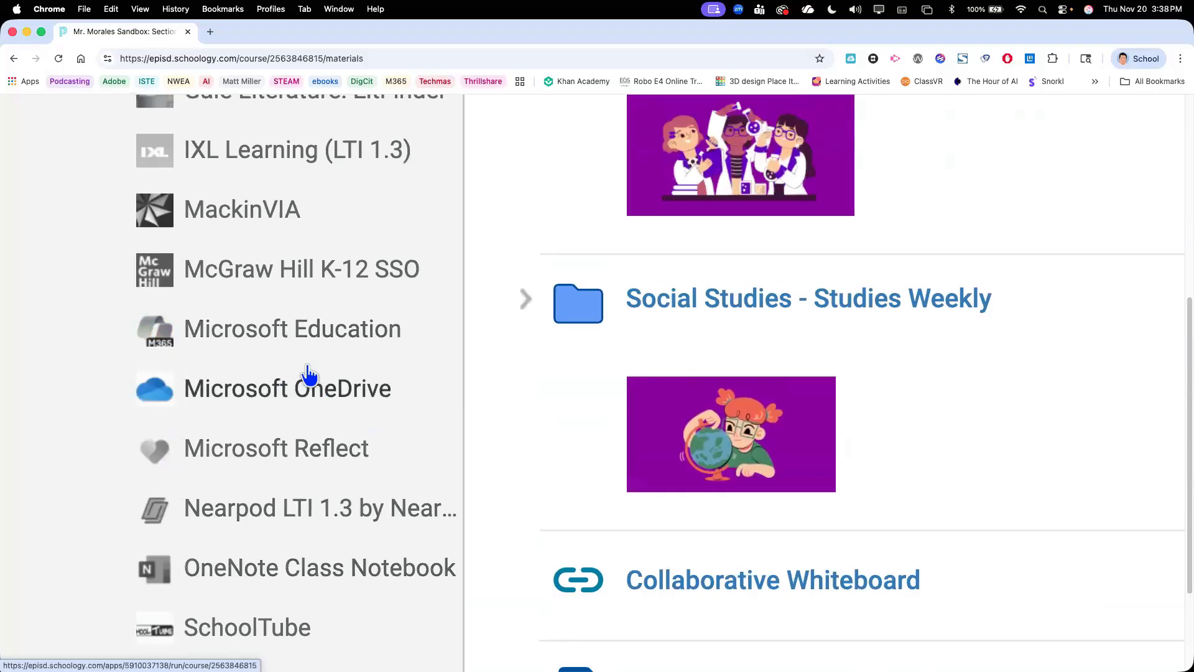
Open the Microsoft Education app in the course and restore the page to normal zoom
{"action": "left_click", "coordinate": [270, 341]}
{"action": "key", "text": "super+0"}
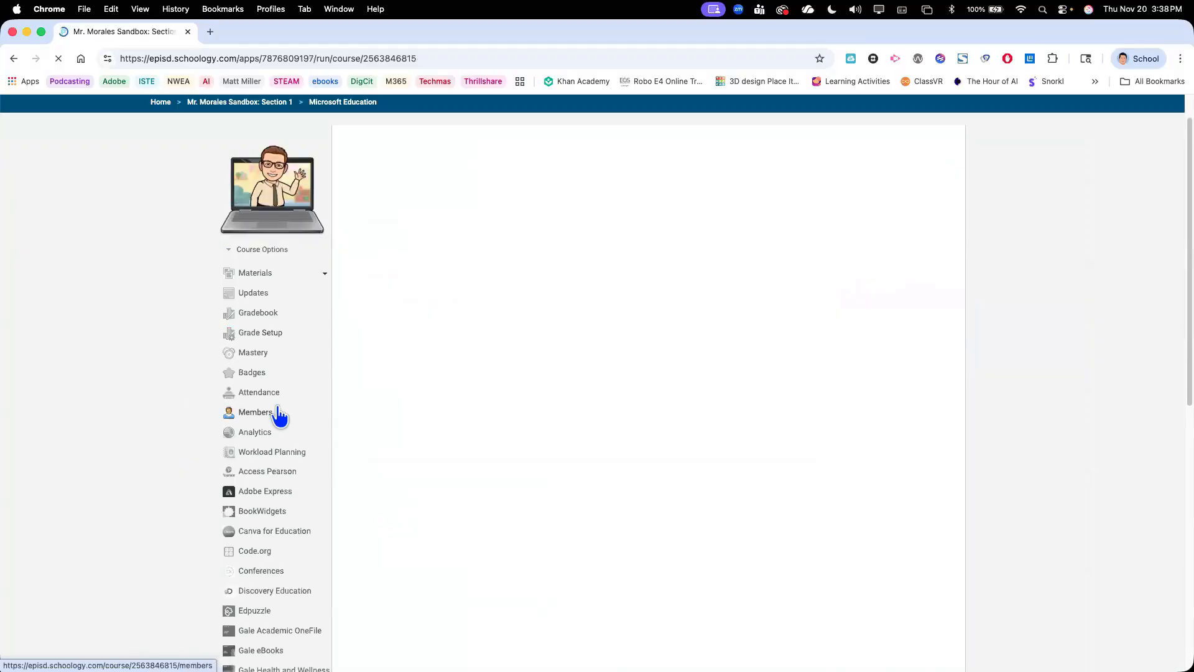
{"action": "scroll", "coordinate": [280, 417], "scroll_direction": "down", "scroll_amount": 10}
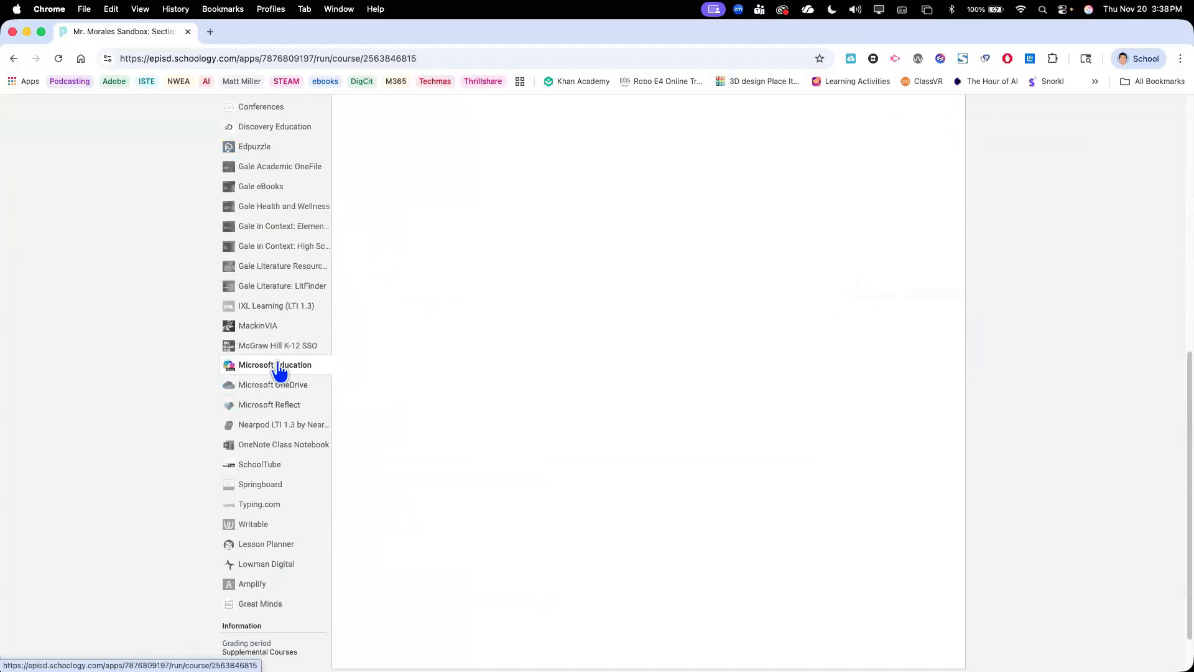
{"action": "scroll", "coordinate": [567, 410], "scroll_direction": "up", "scroll_amount": 10}
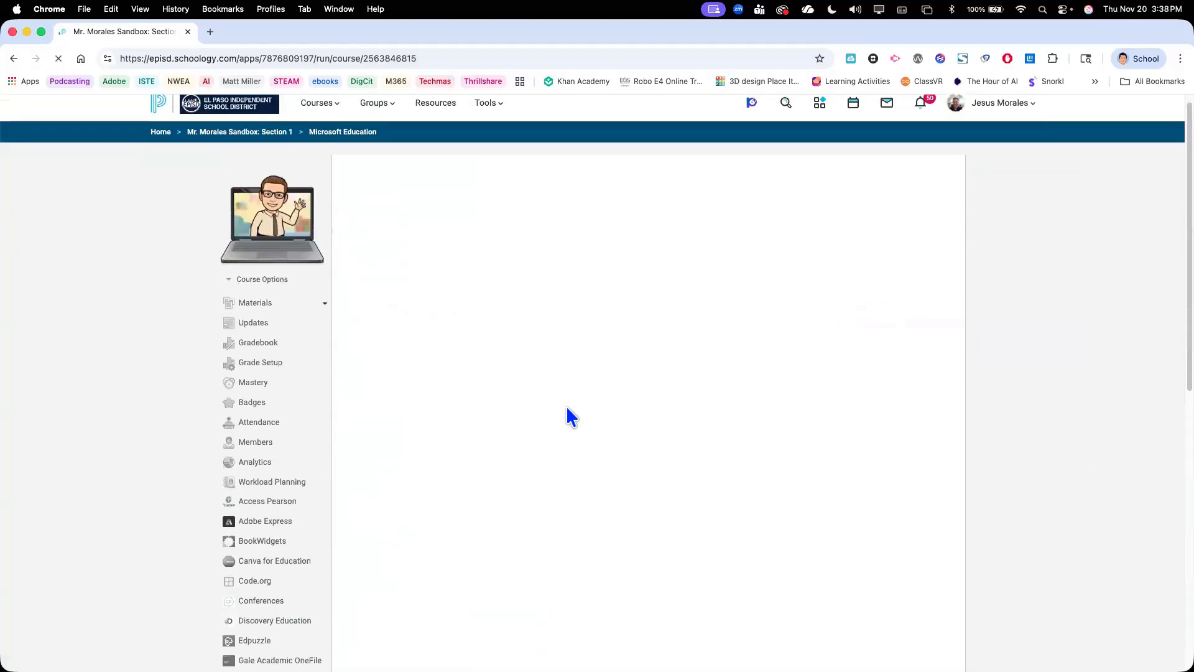
{"action": "scroll", "coordinate": [566, 405], "scroll_direction": "down", "scroll_amount": 2}
{"action": "scroll", "coordinate": [566, 406], "scroll_direction": "up", "scroll_amount": 1}
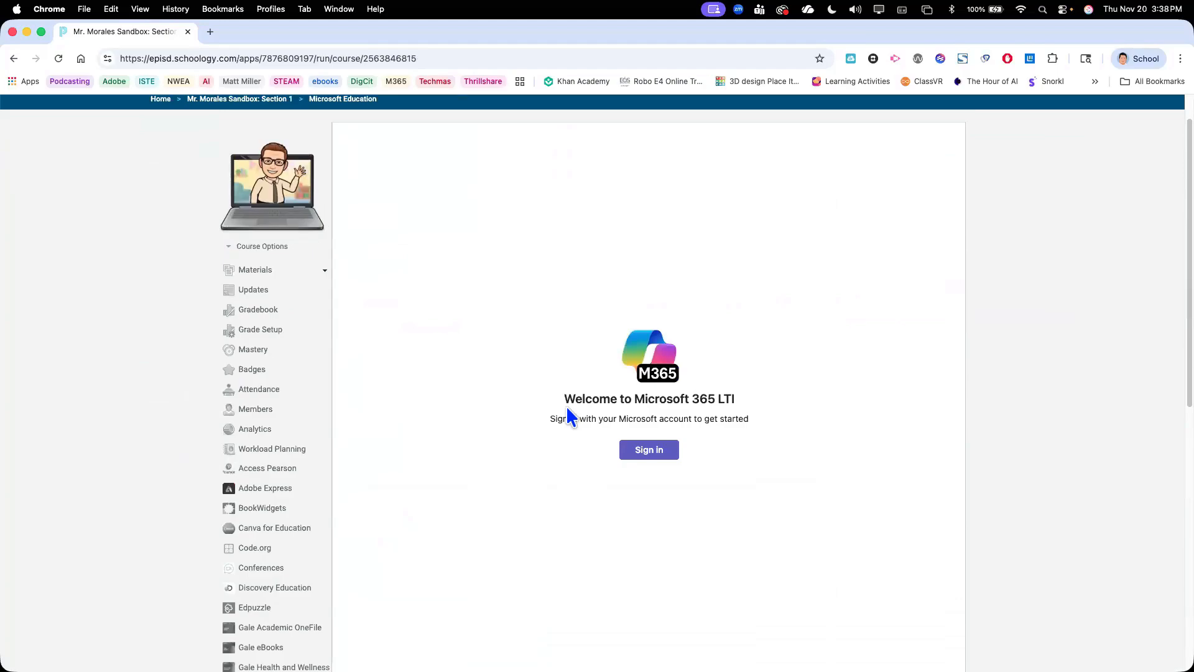
Sign in to Microsoft 365 LTI with the work or school account, entering the account password
{"action": "left_click", "coordinate": [640, 449]}
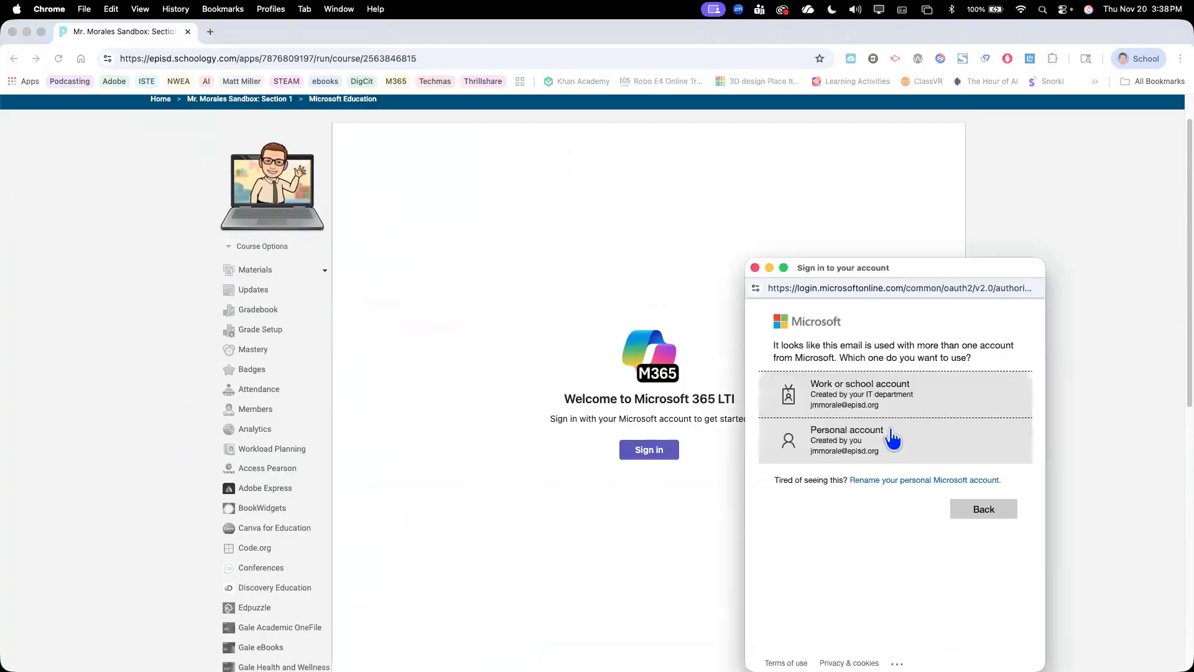
{"action": "left_click", "coordinate": [882, 402]}
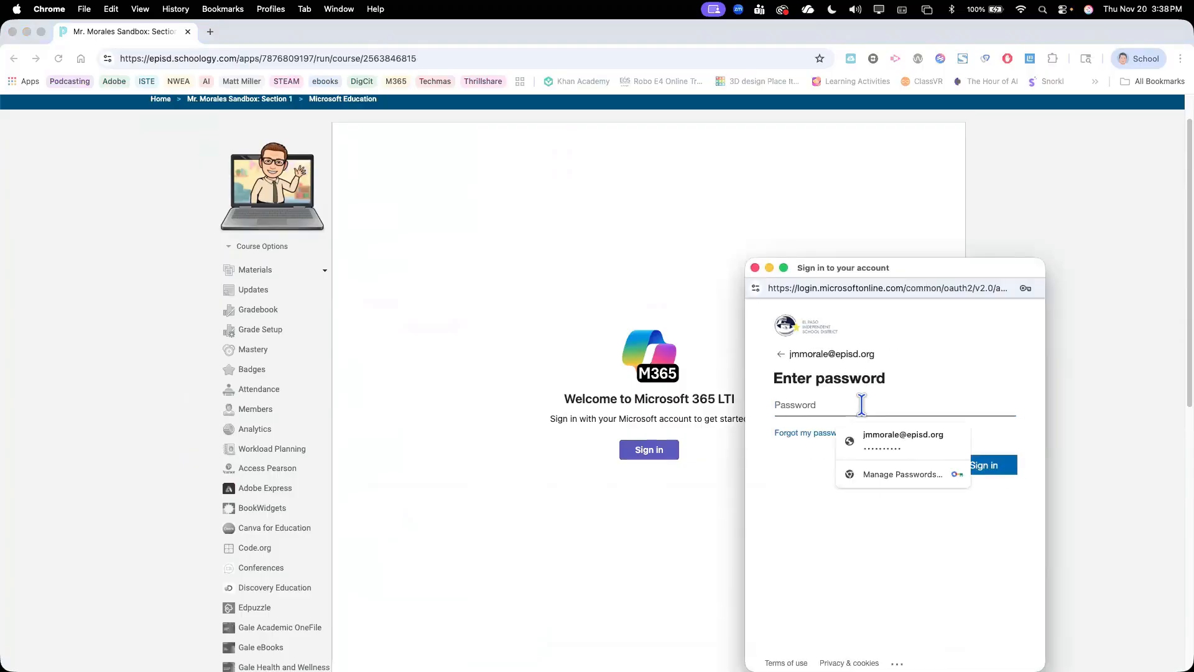
{"action": "type", "text": "••••••"}
{"action": "key", "text": "BackSpace"}
{"action": "key", "text": "BackSpace"}
{"action": "key", "text": "BackSpace"}
{"action": "key", "text": "BackSpace"}
{"action": "key", "text": "BackSpace"}
{"action": "key", "text": "BackSpace"}
{"action": "type", "text": "••••••••••••••"}
{"action": "key", "text": "Return"}
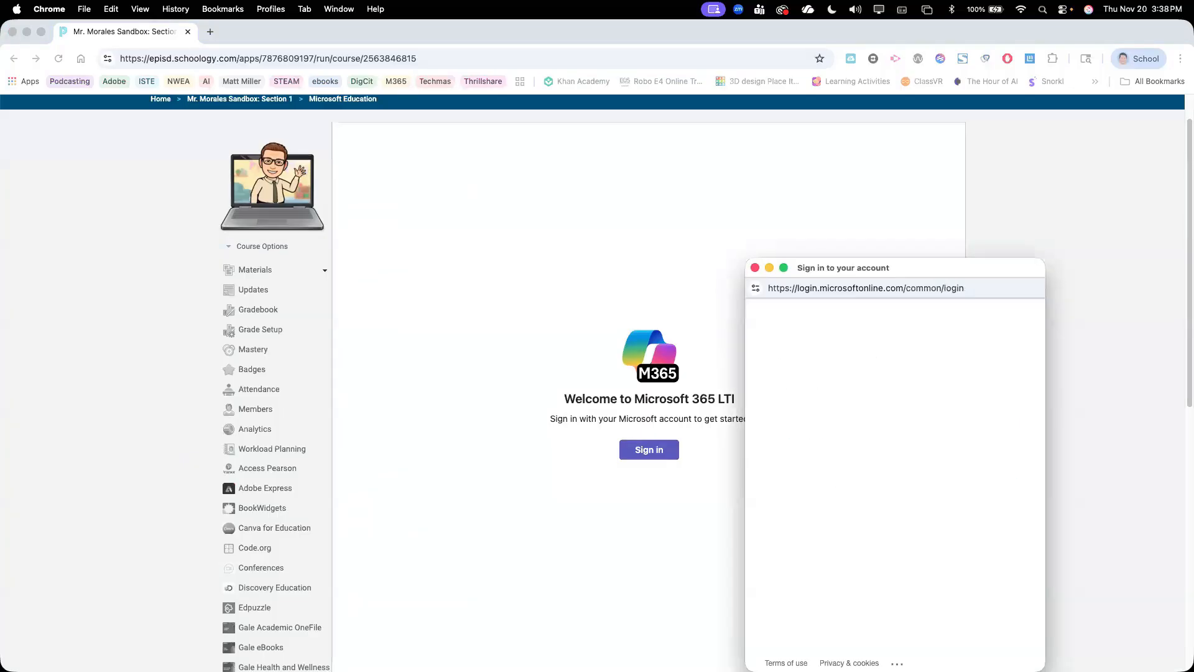
{"action": "left_click", "coordinate": [991, 472]}
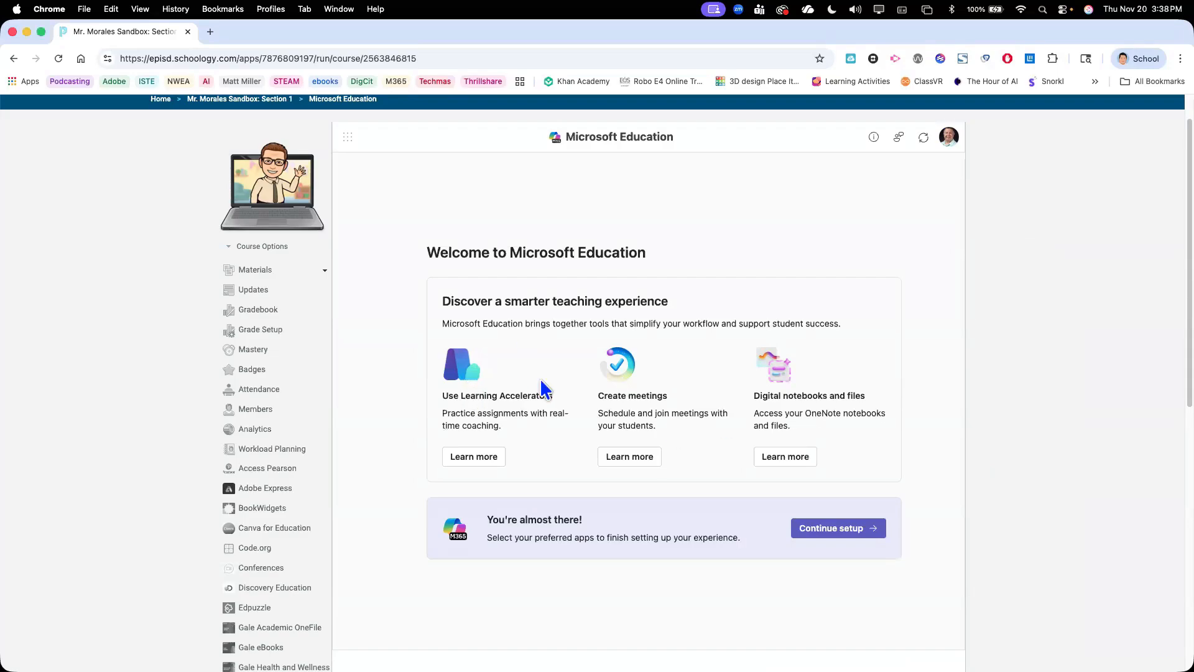
Examine the Learning Accelerators, meetings, and digital notebooks and files features on the Microsoft Education welcome page
{"action": "scroll", "coordinate": [500, 371], "scroll_direction": "up", "scroll_amount": 5}
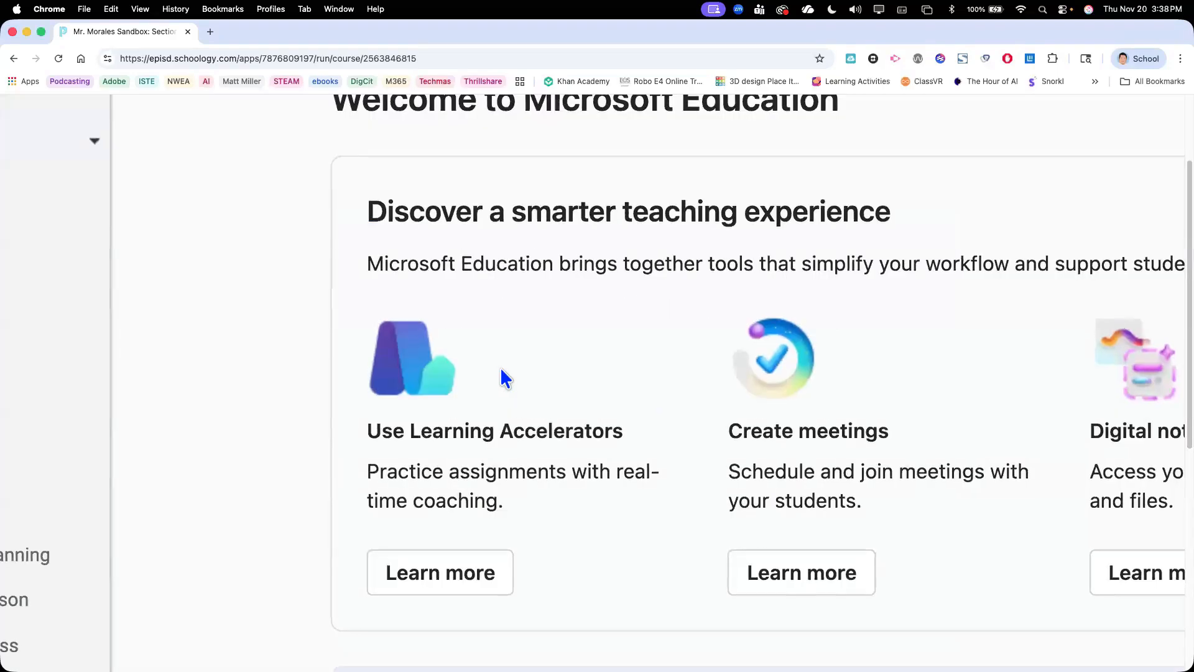
{"action": "scroll", "coordinate": [501, 369], "scroll_direction": "right", "scroll_amount": 2}
{"action": "scroll", "coordinate": [501, 369], "scroll_direction": "right", "scroll_amount": 2}
{"action": "scroll", "coordinate": [501, 370], "scroll_direction": "down", "scroll_amount": 2}
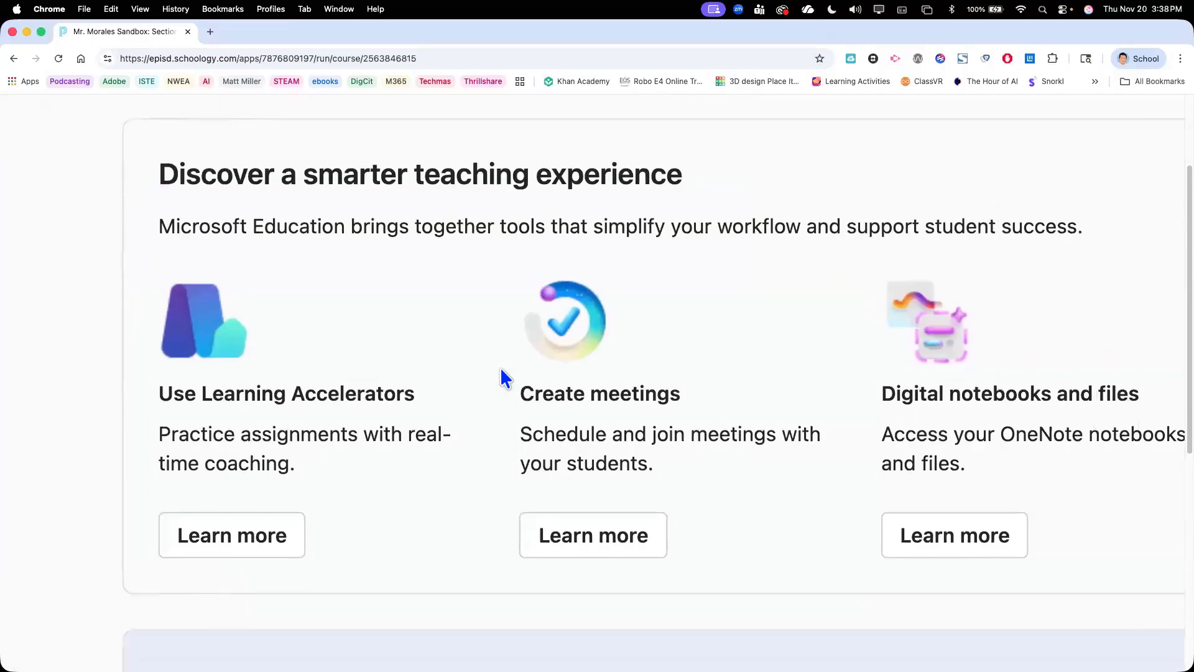
{"action": "scroll", "coordinate": [501, 369], "scroll_direction": "right", "scroll_amount": 1}
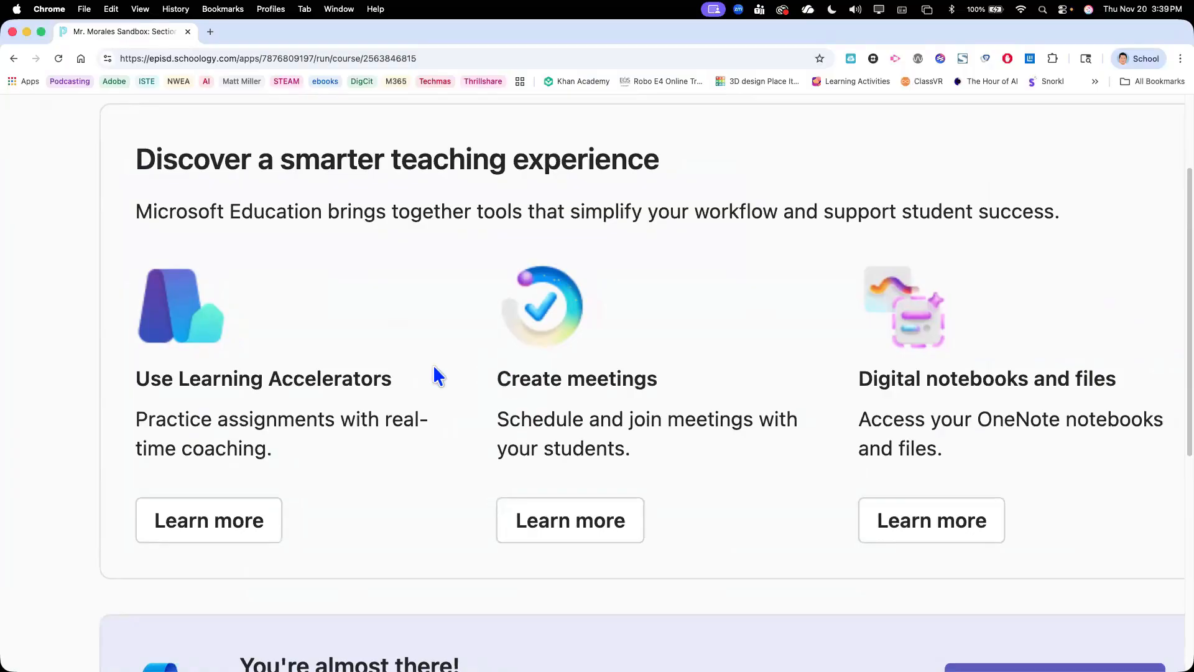
{"action": "scroll", "coordinate": [392, 365], "scroll_direction": "right", "scroll_amount": 1}
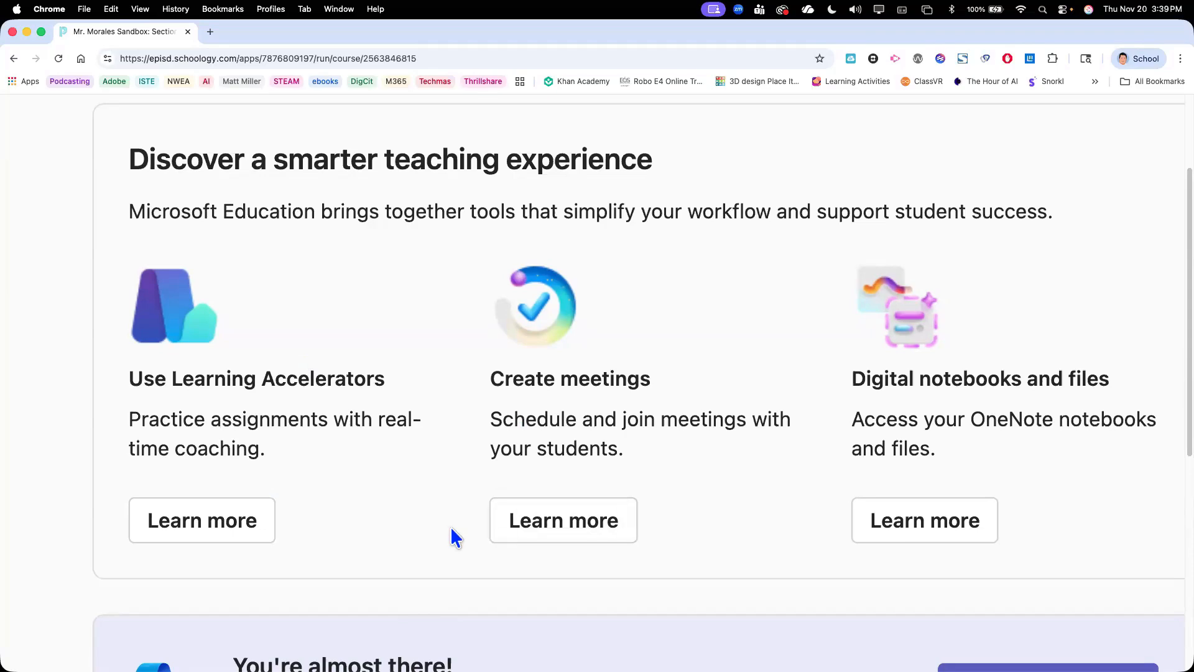
{"action": "scroll", "coordinate": [452, 532], "scroll_direction": "down", "scroll_amount": 1}
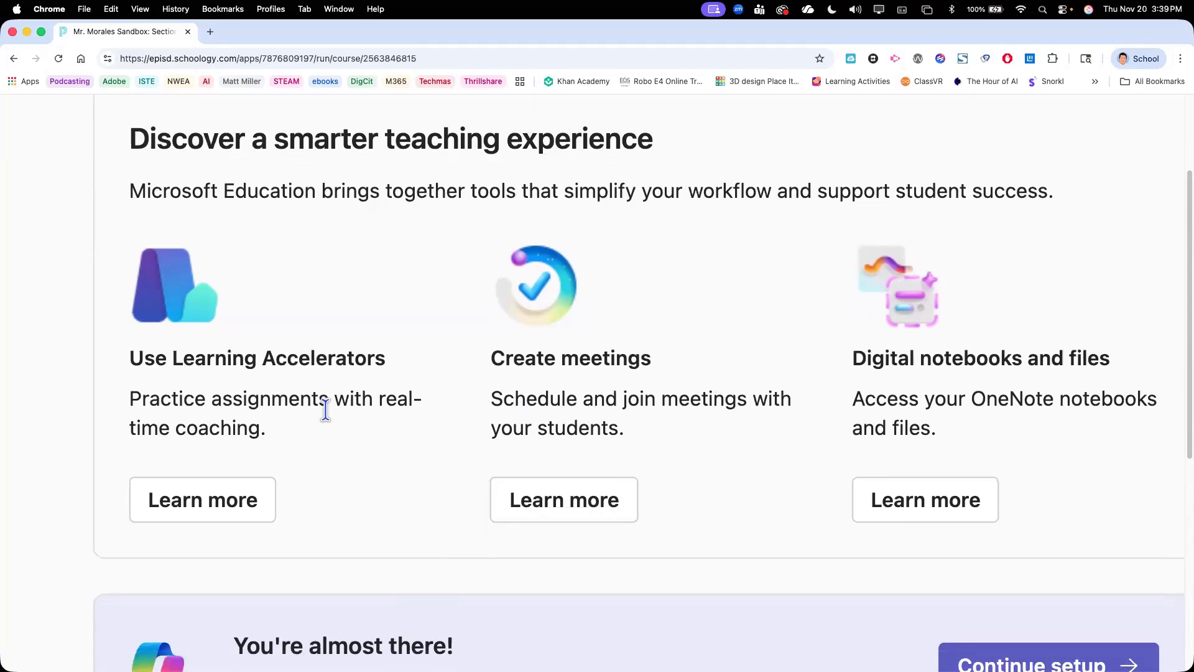
{"action": "scroll", "coordinate": [325, 410], "scroll_direction": "down", "scroll_amount": 5}
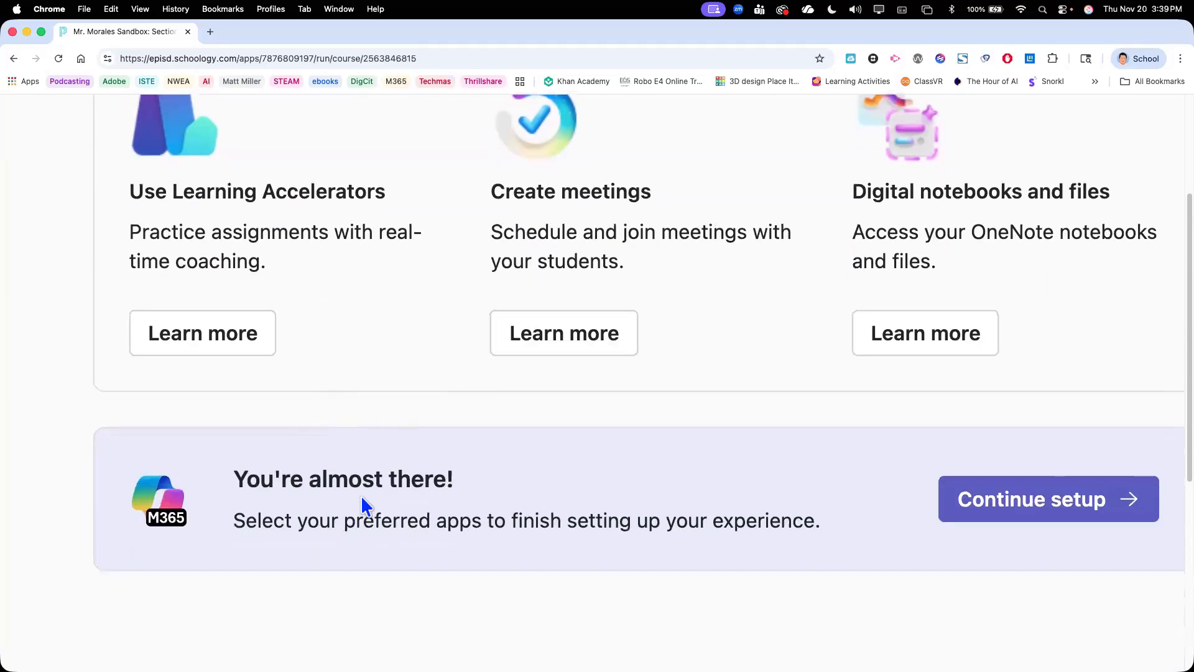
Complete the Microsoft Education setup with all available applications shown, checking the email notification setting before finishing
{"action": "left_click", "coordinate": [1070, 517]}
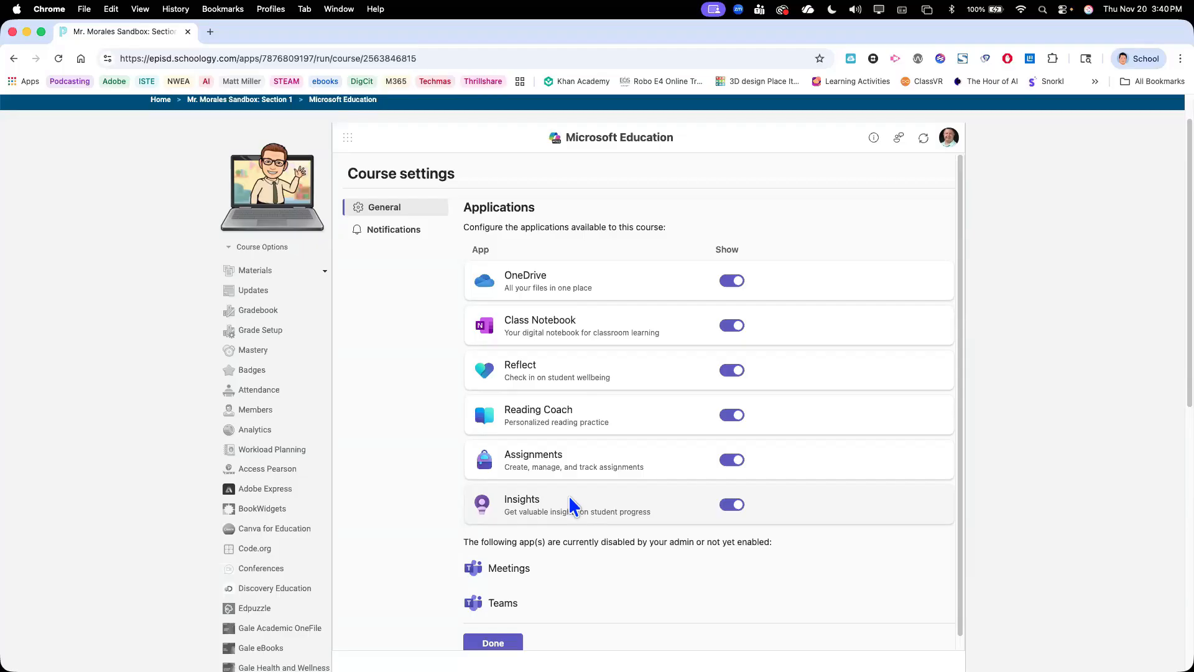
{"action": "scroll", "coordinate": [569, 502], "scroll_direction": "down", "scroll_amount": 1}
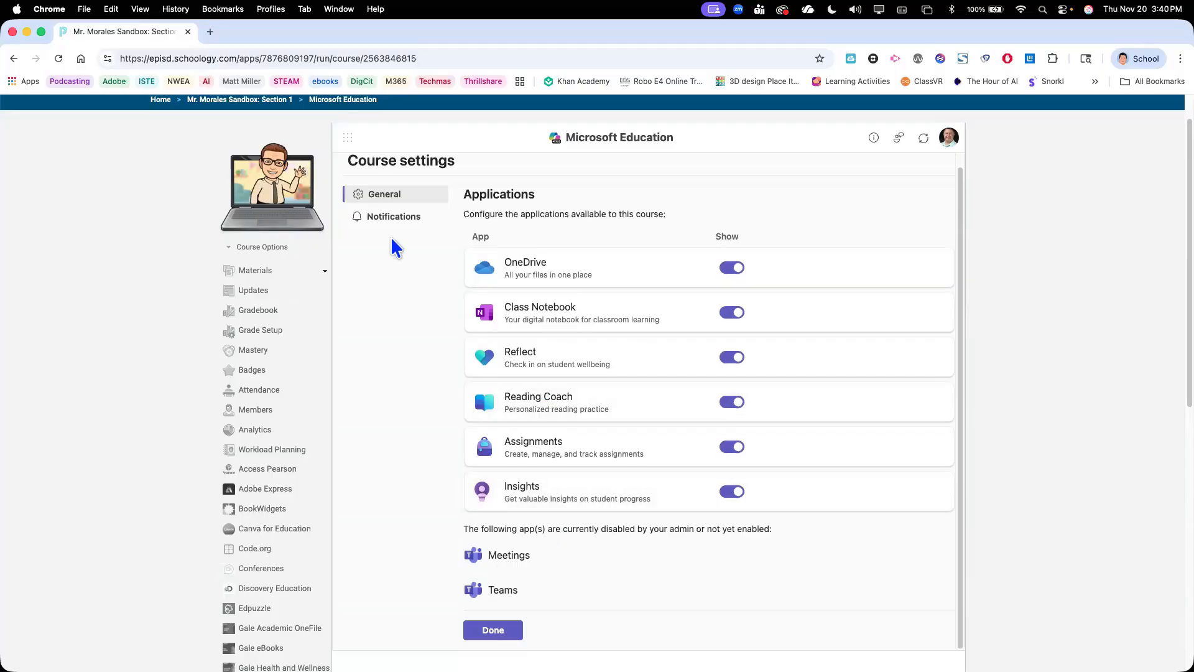
{"action": "left_click", "coordinate": [378, 217]}
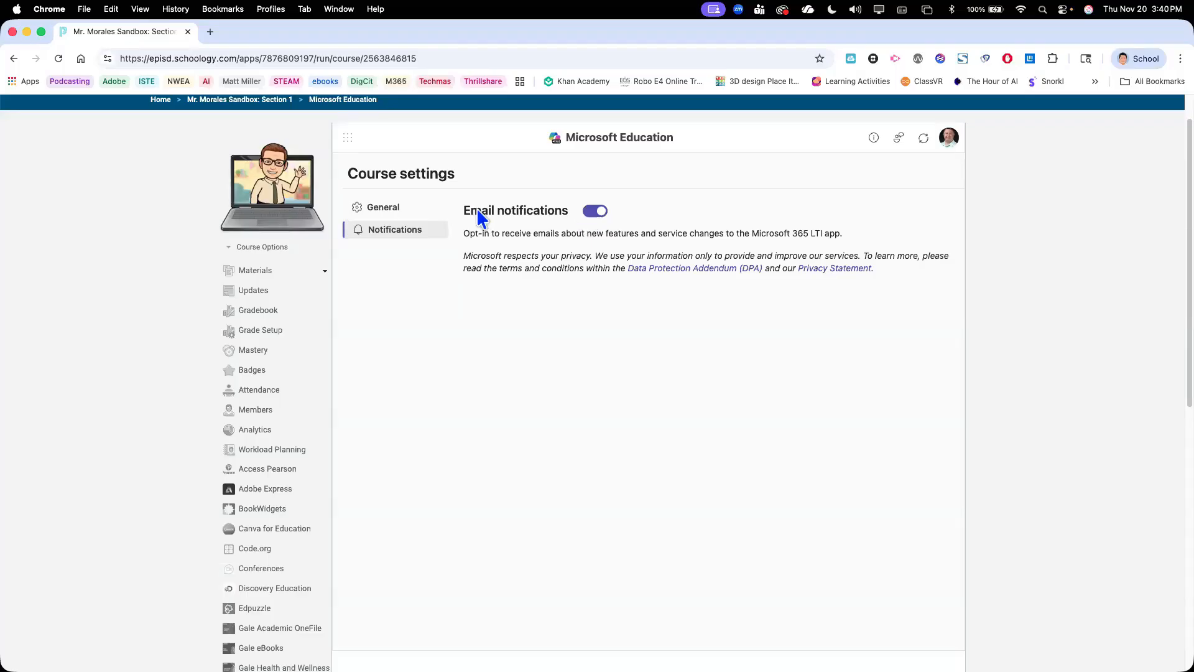
{"action": "left_click", "coordinate": [393, 210]}
{"action": "scroll", "coordinate": [513, 376], "scroll_direction": "down", "scroll_amount": 1}
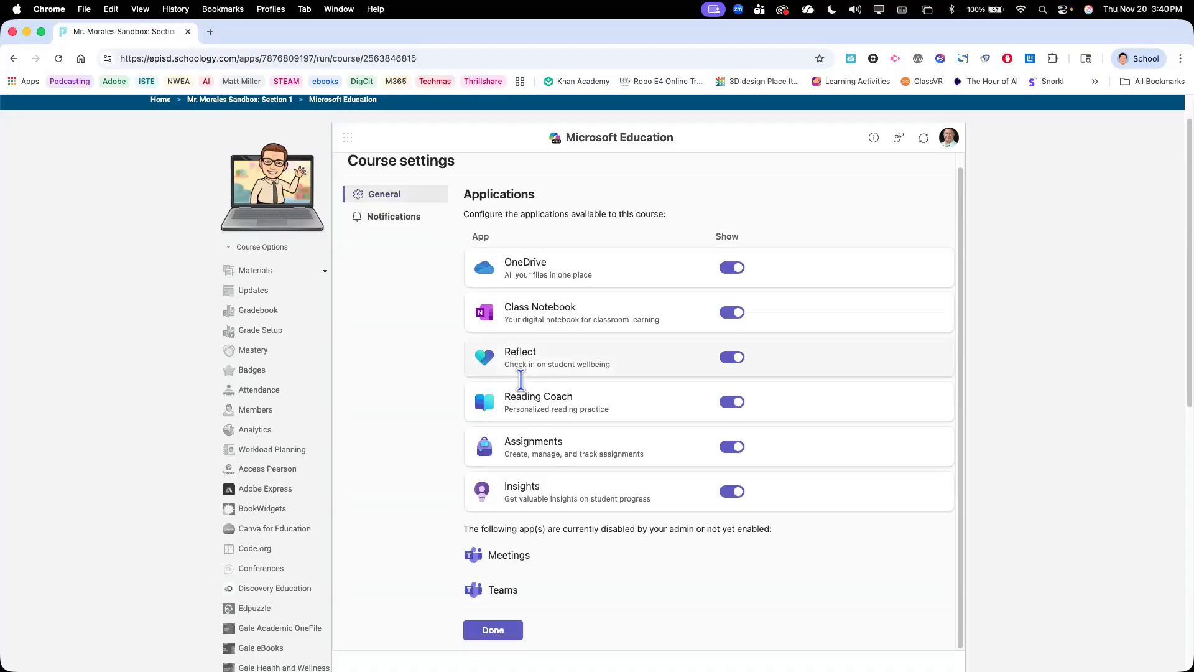
{"action": "left_click", "coordinate": [503, 631]}
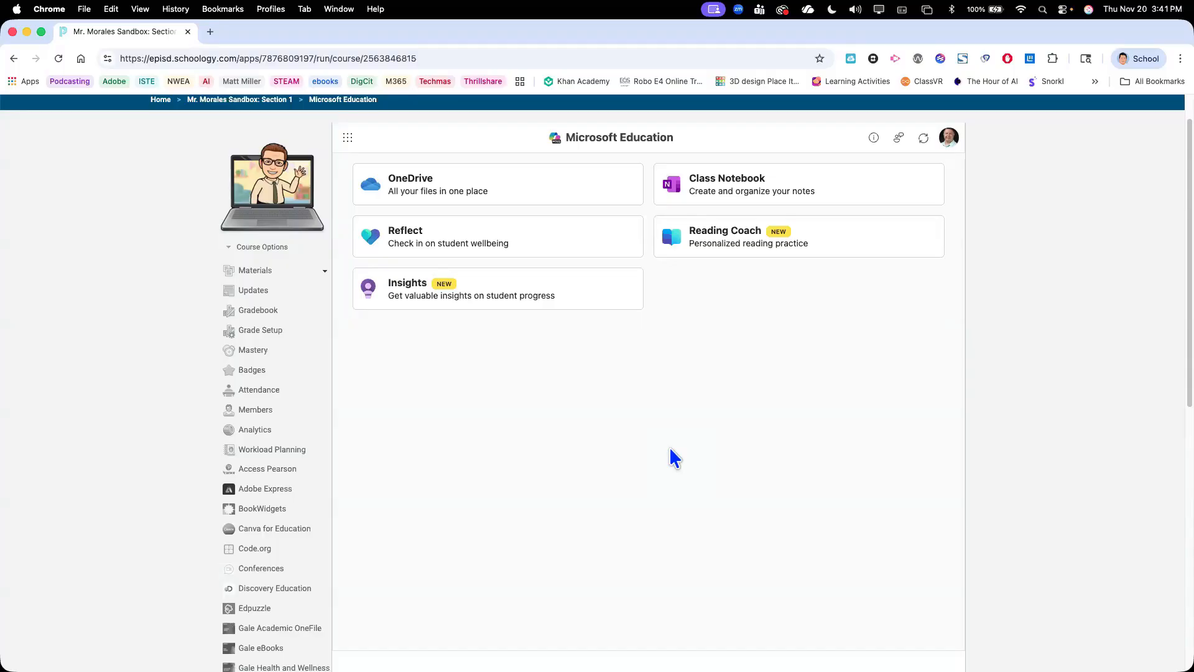
Review the Advanced and General sections of the Microsoft Education course settings and return to the app overview
{"action": "left_click", "coordinate": [924, 137]}
{"action": "left_click", "coordinate": [948, 139]}
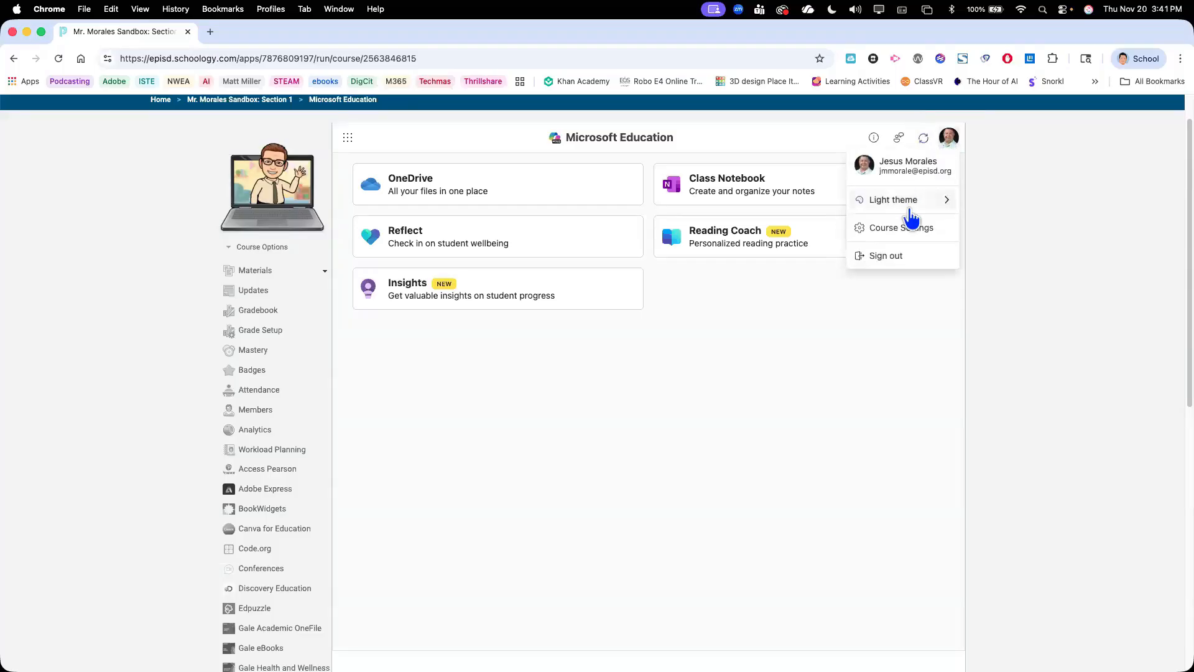
{"action": "left_click", "coordinate": [903, 235]}
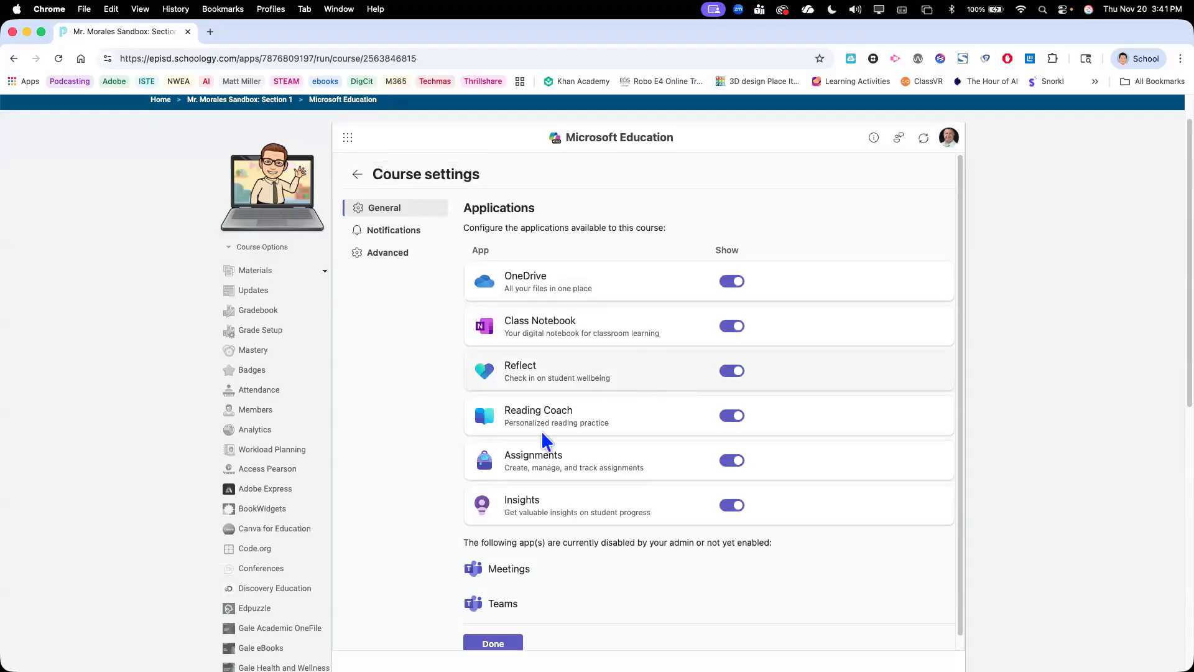
{"action": "left_click", "coordinate": [386, 255]}
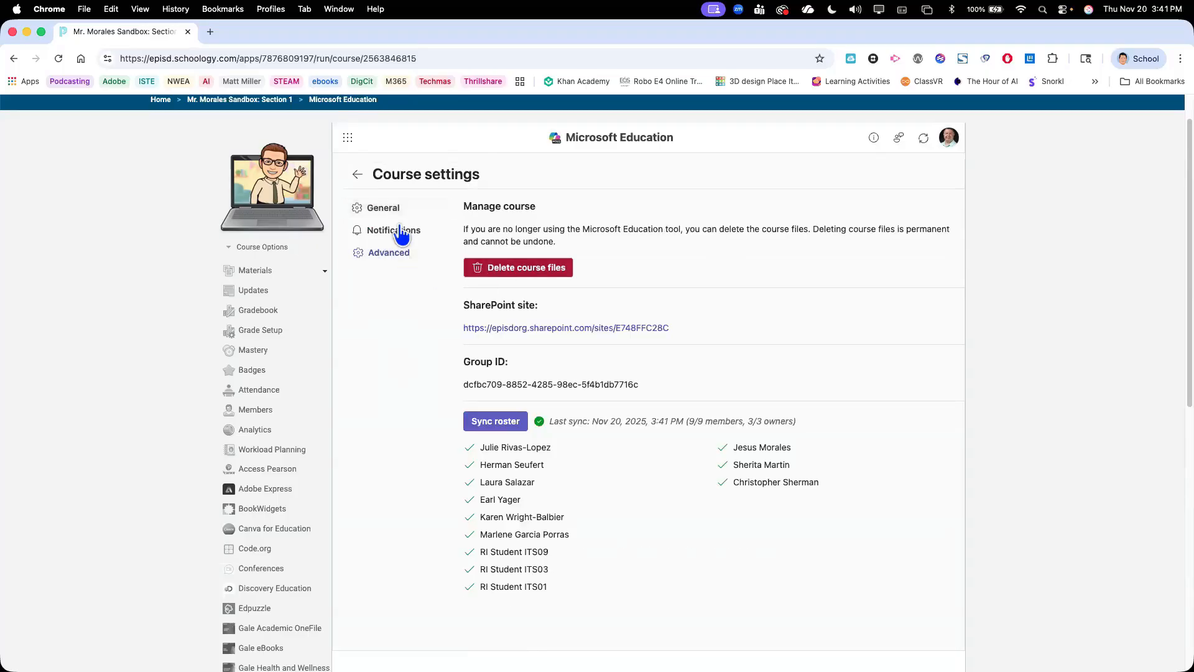
{"action": "left_click", "coordinate": [389, 209]}
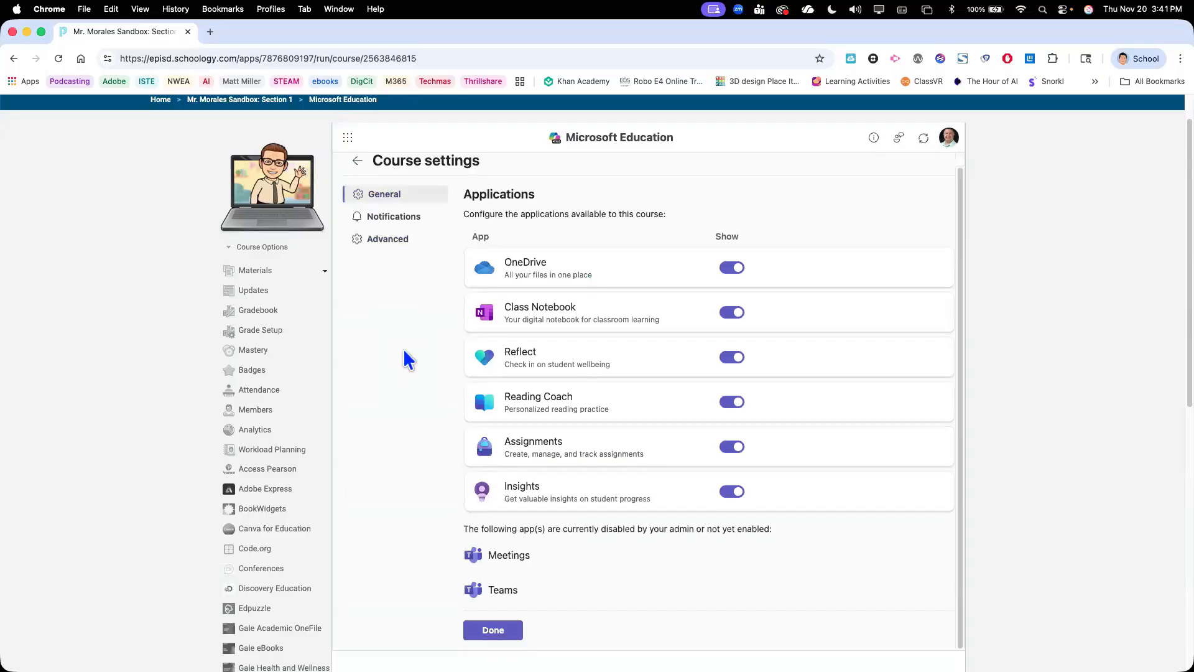
{"action": "left_click", "coordinate": [493, 643]}
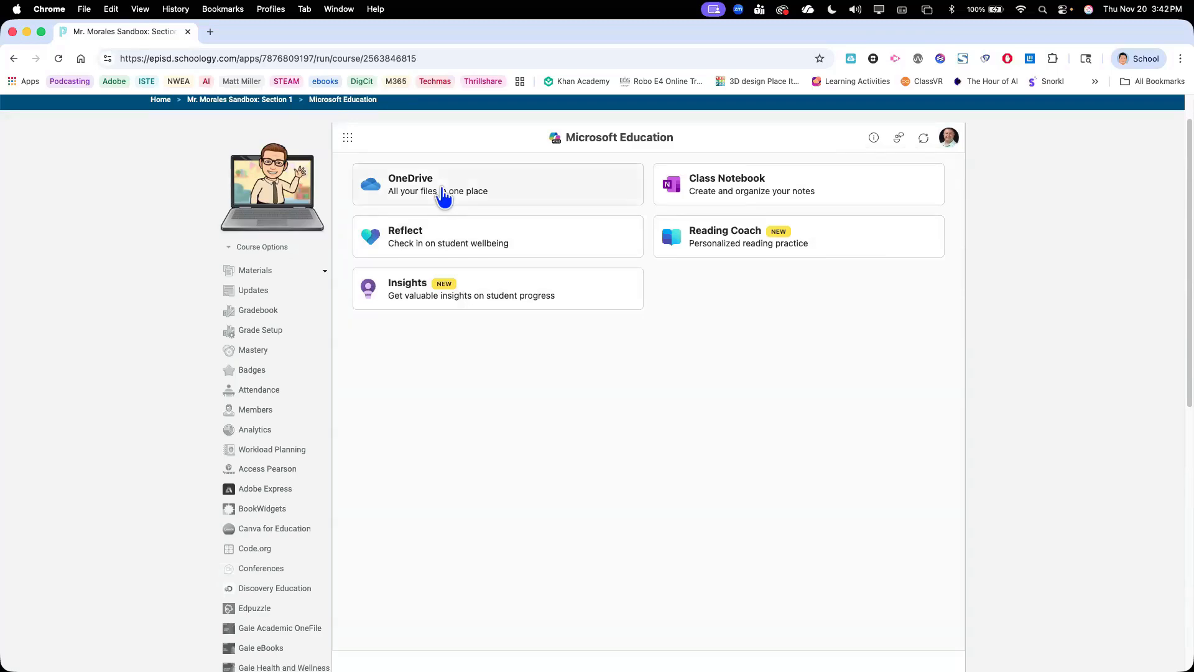
Open OneDrive from the Microsoft Education app overview
{"action": "left_click", "coordinate": [443, 196]}
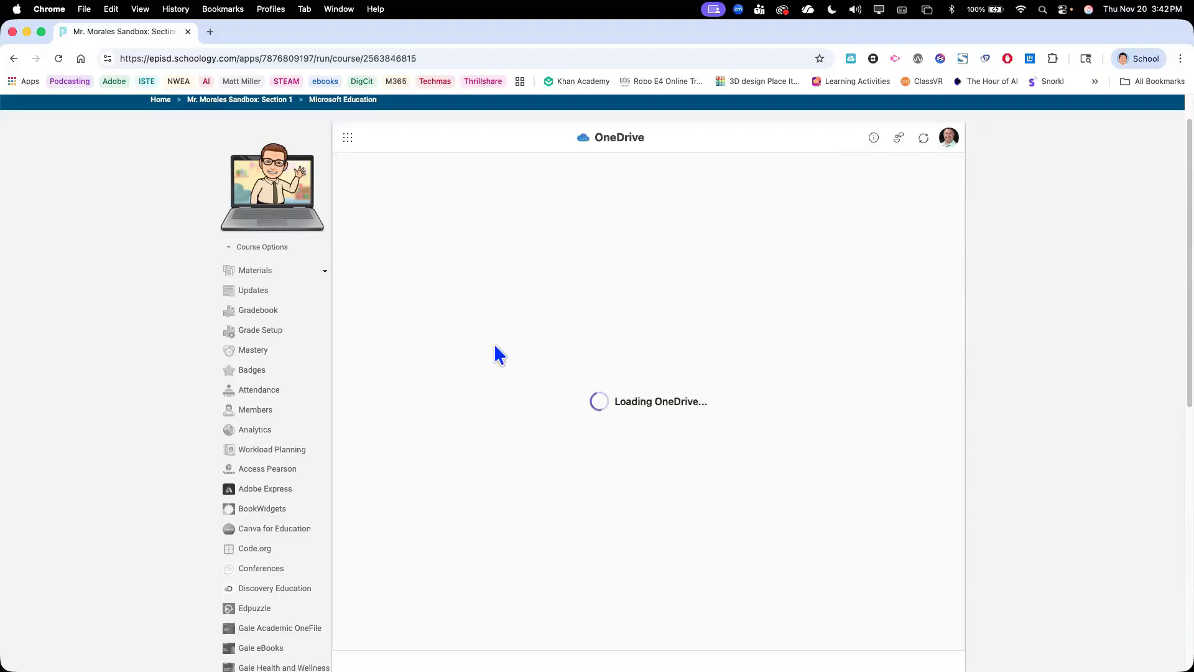
Look through the recent files in OneDrive and return to the Microsoft Education app overview
{"action": "scroll", "coordinate": [522, 454], "scroll_direction": "down", "scroll_amount": 3}
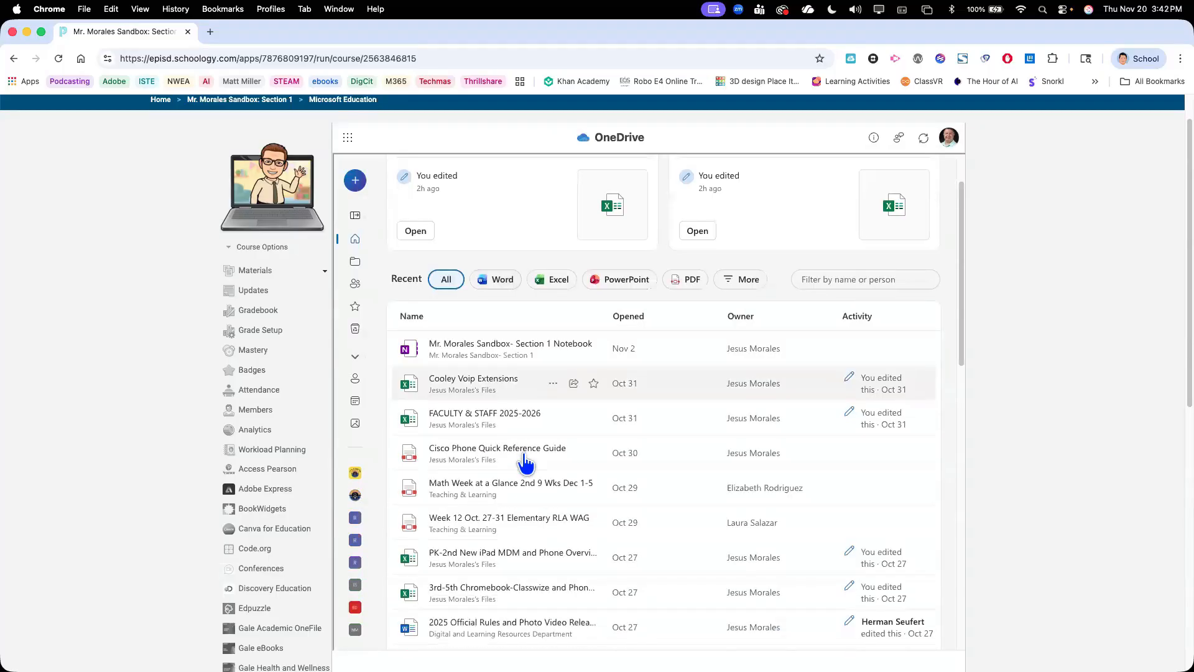
{"action": "scroll", "coordinate": [445, 186], "scroll_direction": "up", "scroll_amount": 3}
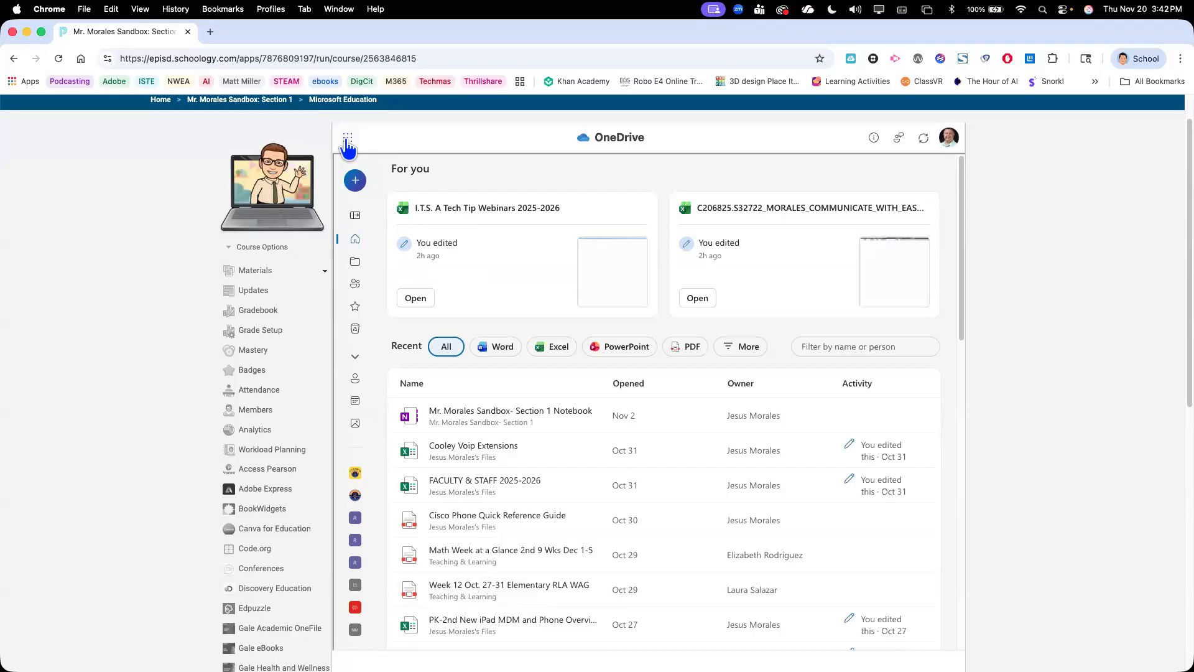
{"action": "left_click", "coordinate": [347, 138]}
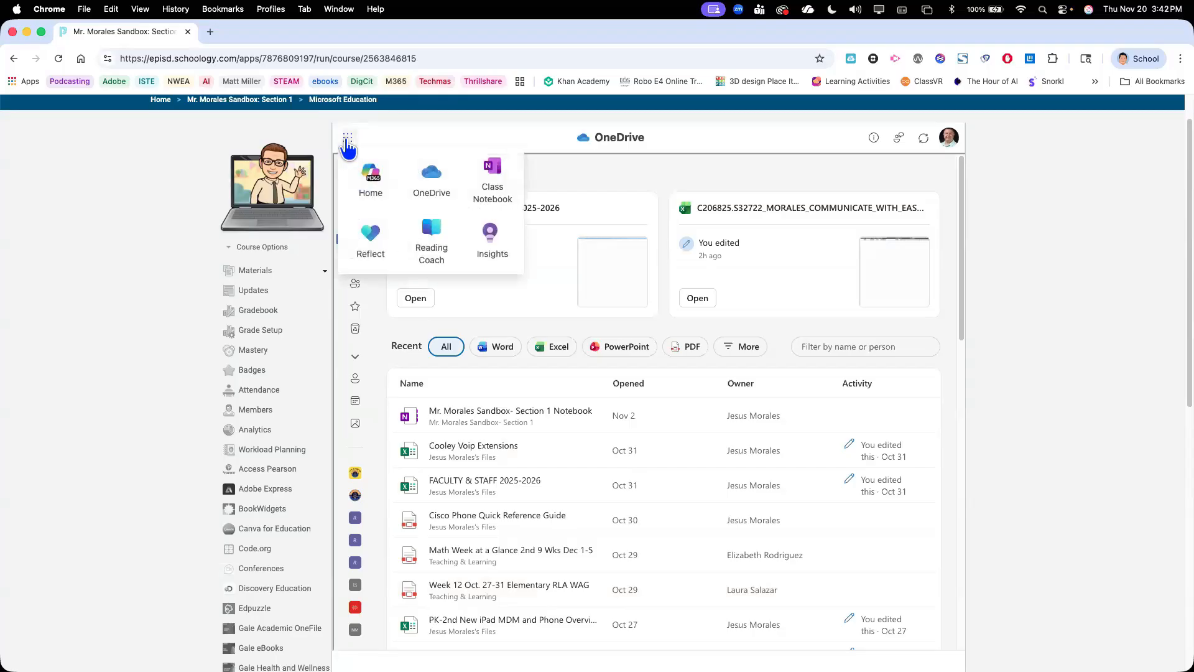
{"action": "left_click", "coordinate": [373, 178]}
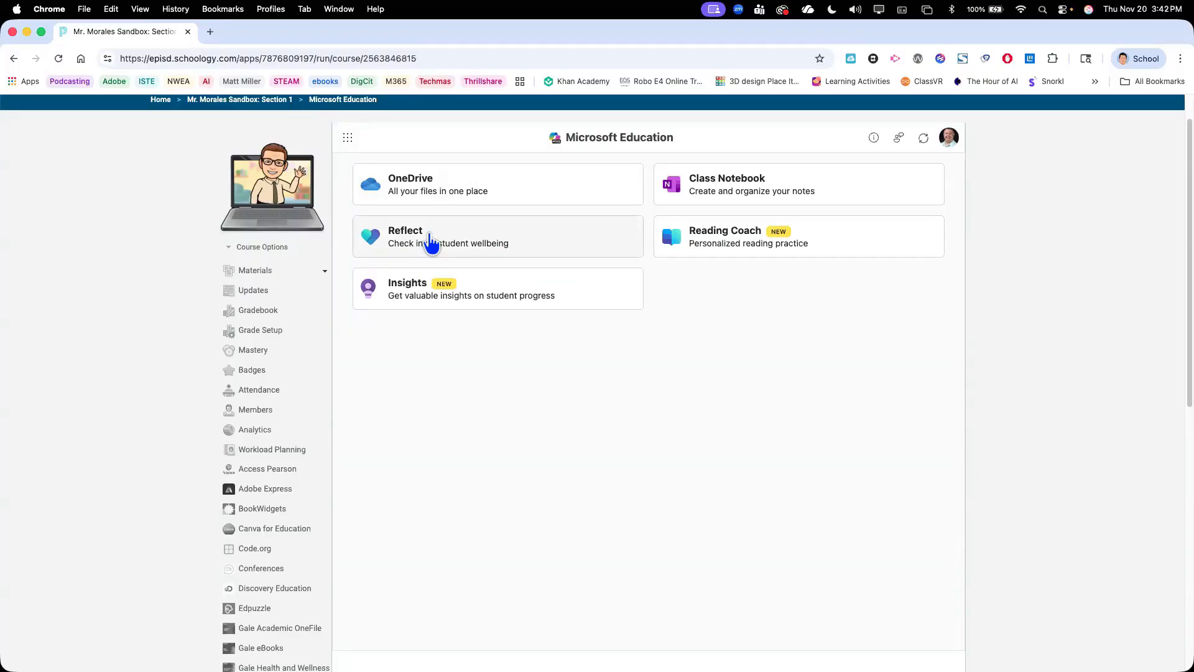
Examine the course's app list for the separate Microsoft OneDrive, Microsoft Reflect and OneNote Class Notebook entries
{"action": "scroll", "coordinate": [284, 428], "scroll_direction": "down", "scroll_amount": 3}
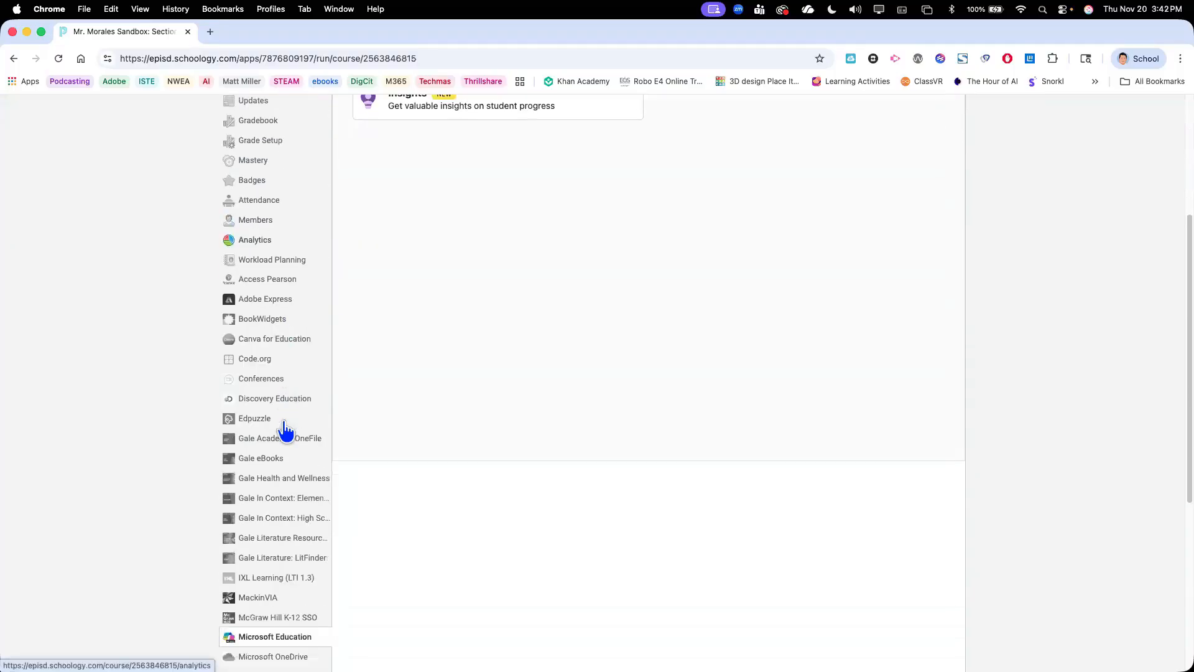
{"action": "scroll", "coordinate": [285, 428], "scroll_direction": "down", "scroll_amount": 3}
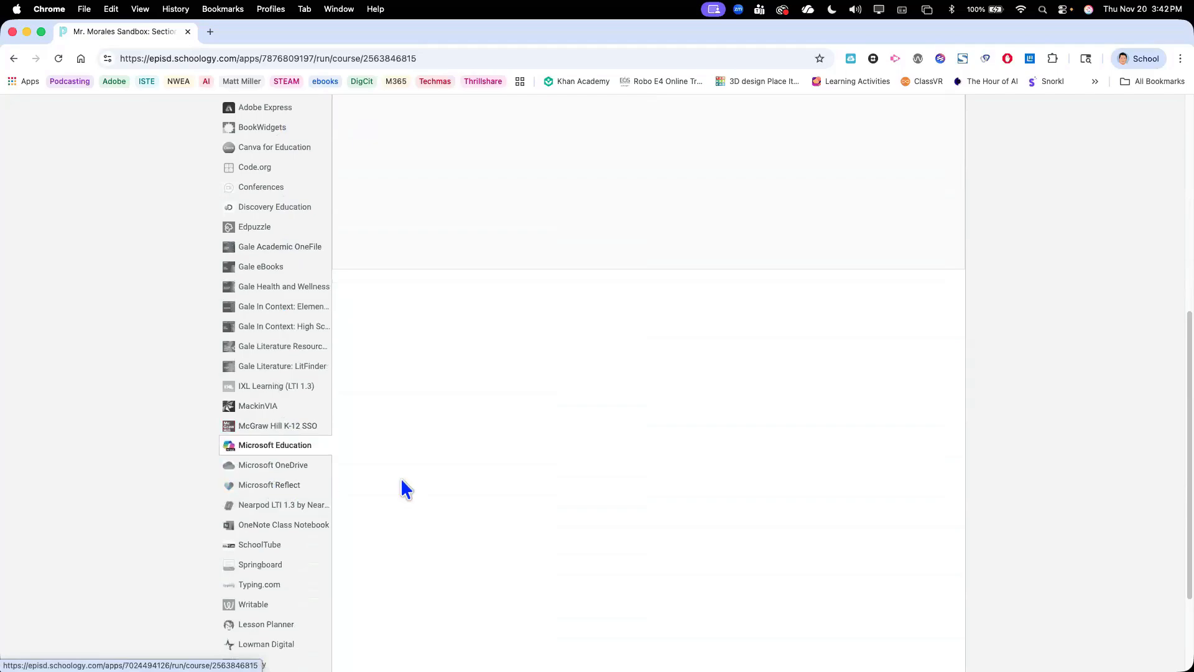
{"action": "scroll", "coordinate": [402, 480], "scroll_direction": "up", "scroll_amount": 3}
{"action": "scroll", "coordinate": [401, 480], "scroll_direction": "up", "scroll_amount": 4}
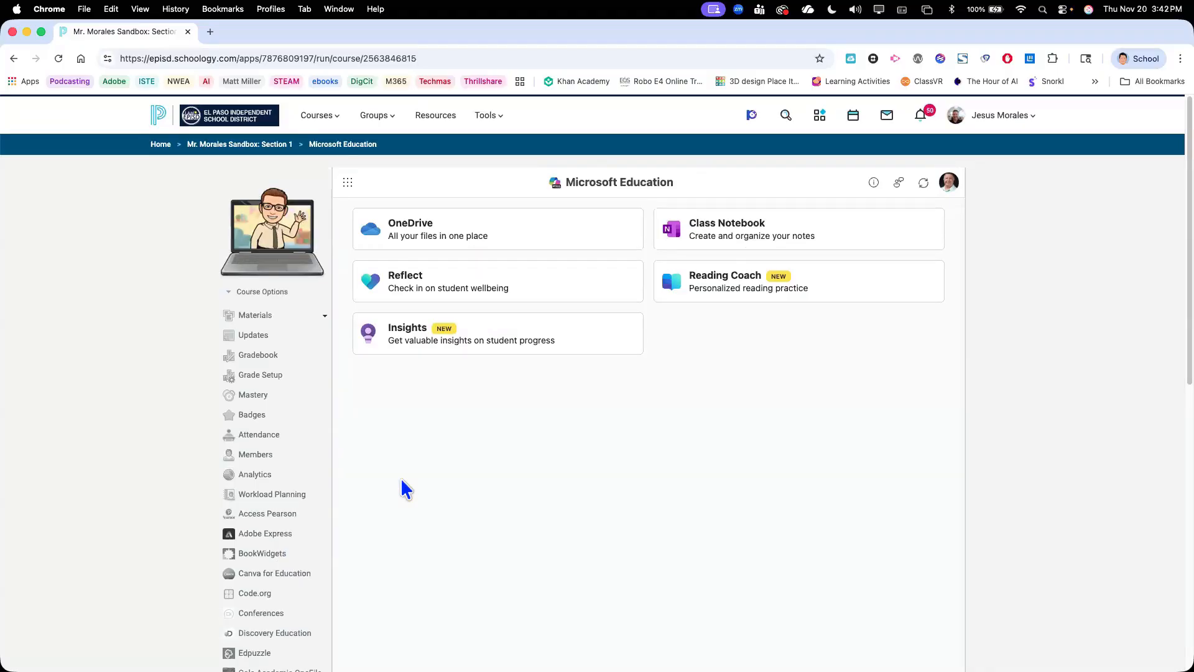
{"action": "scroll", "coordinate": [253, 488], "scroll_direction": "down", "scroll_amount": 6}
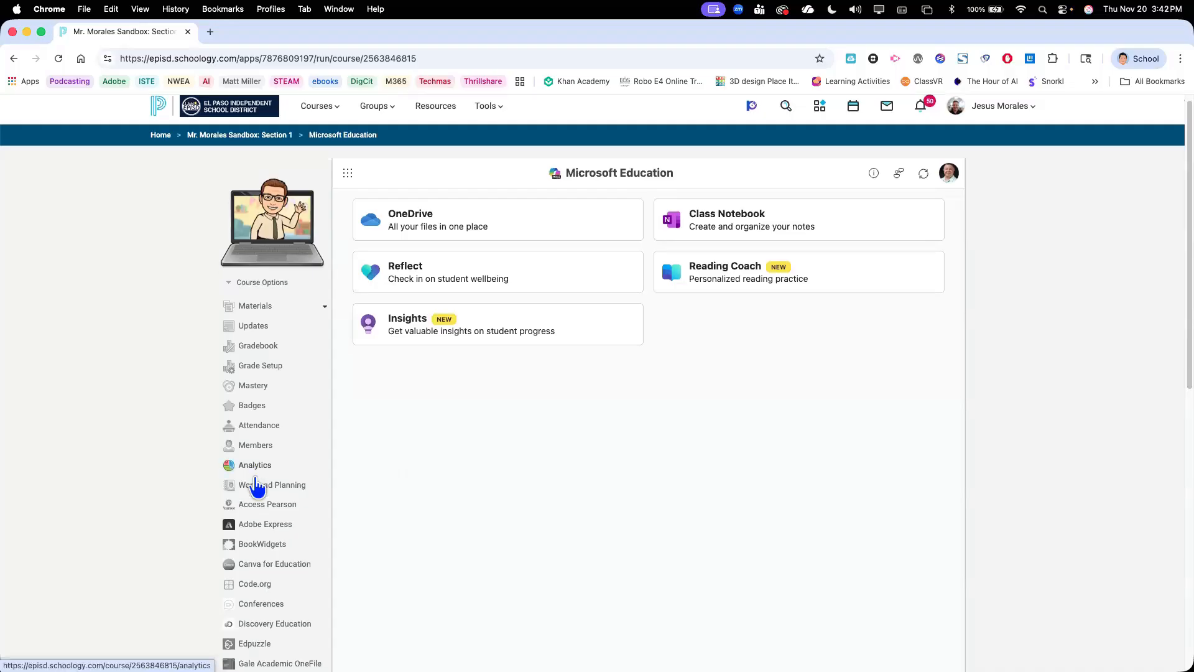
{"action": "scroll", "coordinate": [260, 488], "scroll_direction": "down", "scroll_amount": 1}
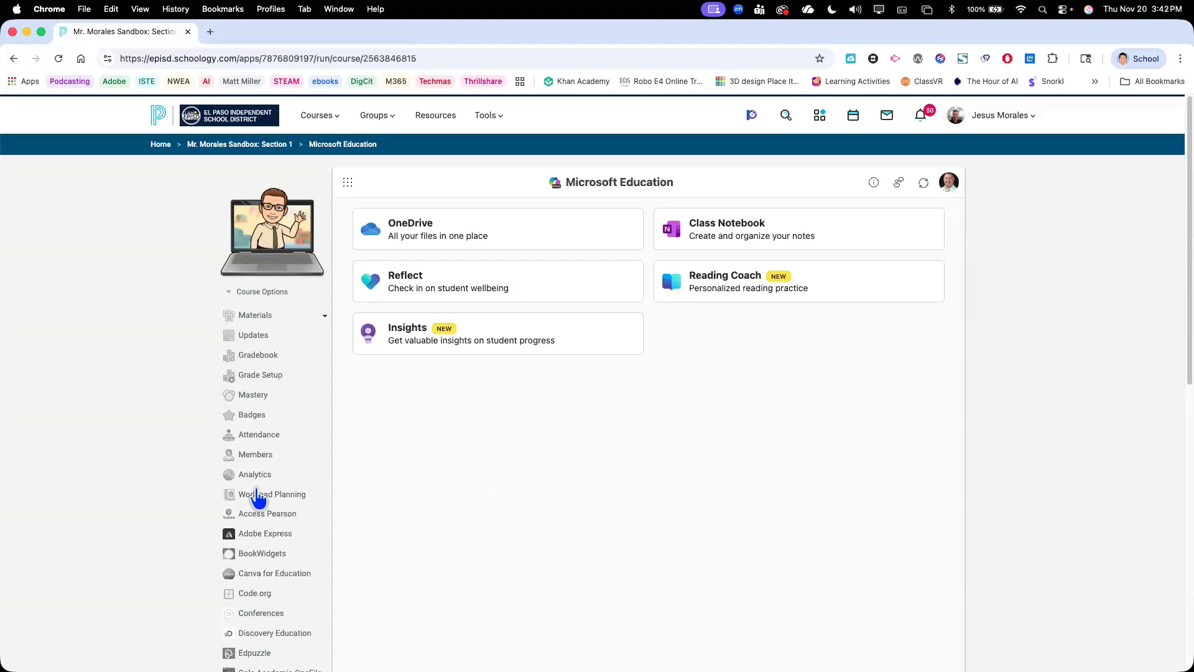
{"action": "scroll", "coordinate": [258, 497], "scroll_direction": "down", "scroll_amount": 7}
Open Reflect to view its check-ins and brain breaks, and return to the Microsoft Education app overview
{"action": "left_click", "coordinate": [438, 285]}
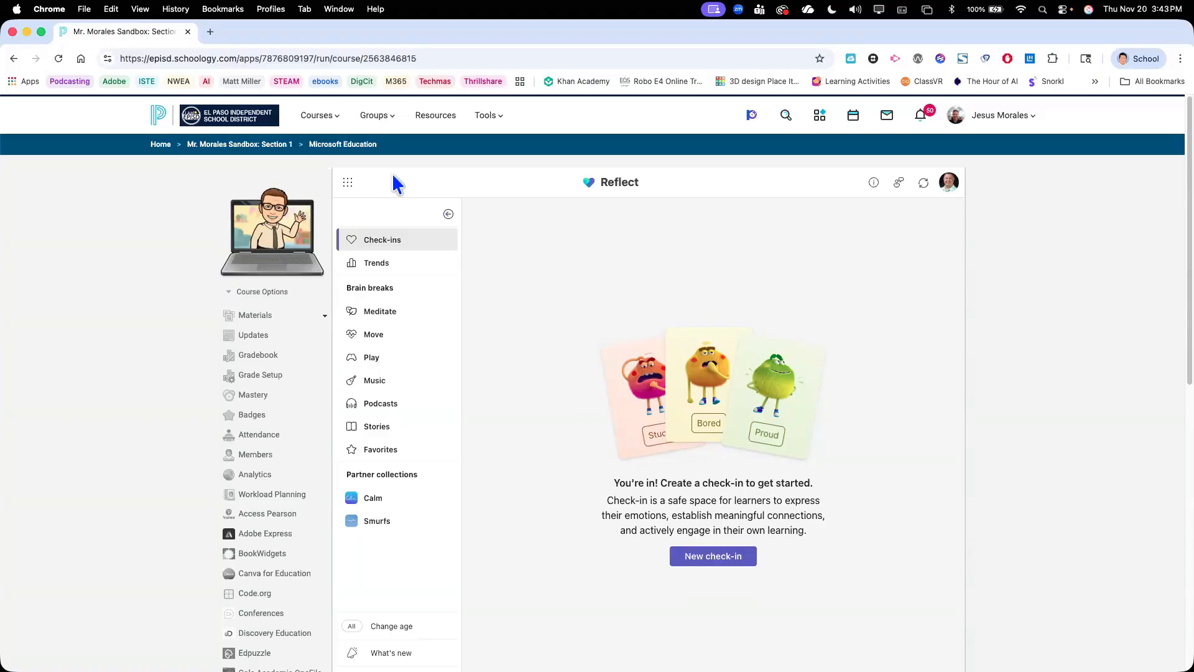
{"action": "left_click", "coordinate": [348, 188]}
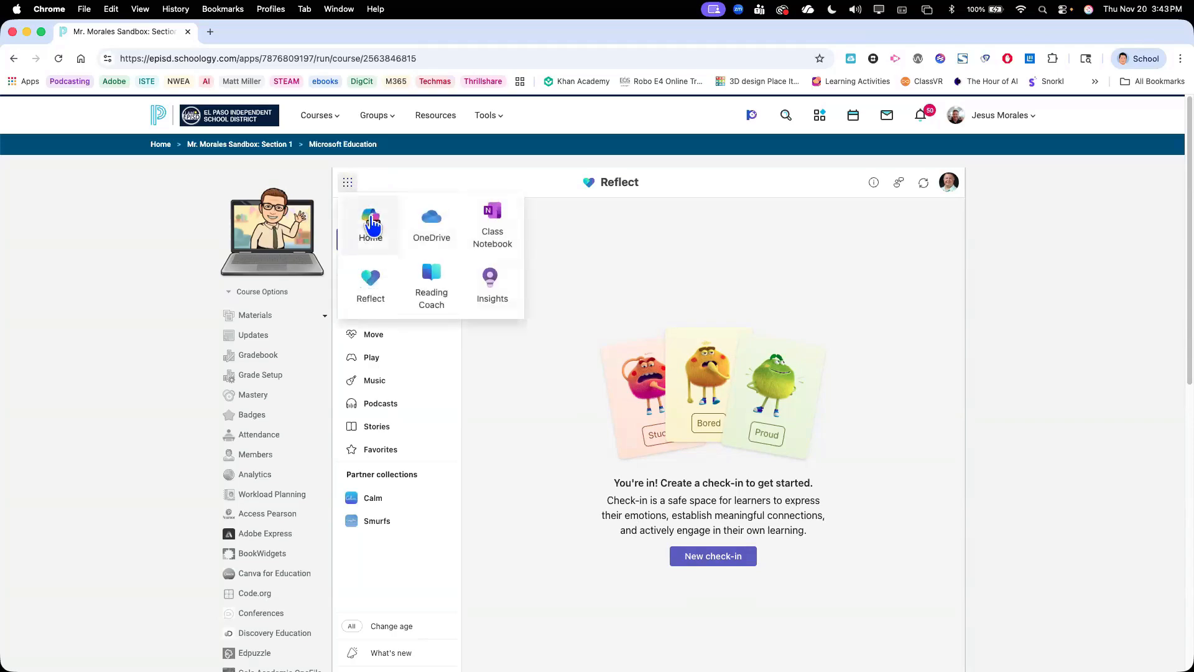
{"action": "left_click", "coordinate": [372, 223]}
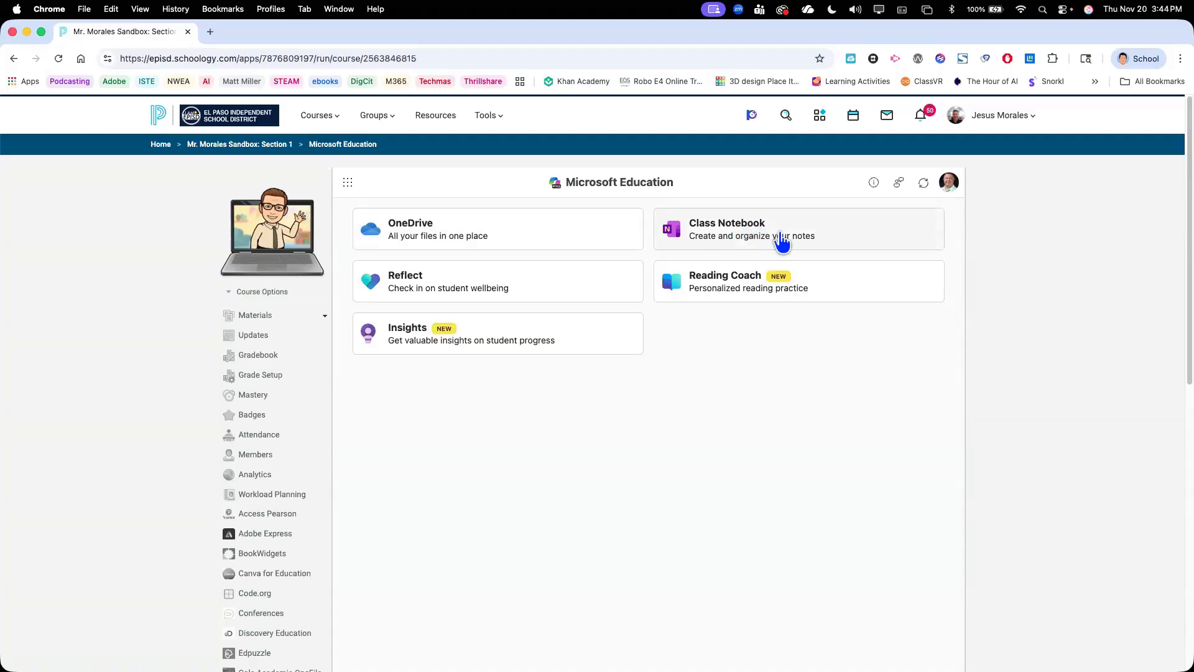
Create a OneNote Class Notebook for the course with Handouts, Class Notes, Homework and Quizzes sections in each student's private space
{"action": "scroll", "coordinate": [275, 496], "scroll_direction": "down", "scroll_amount": 5}
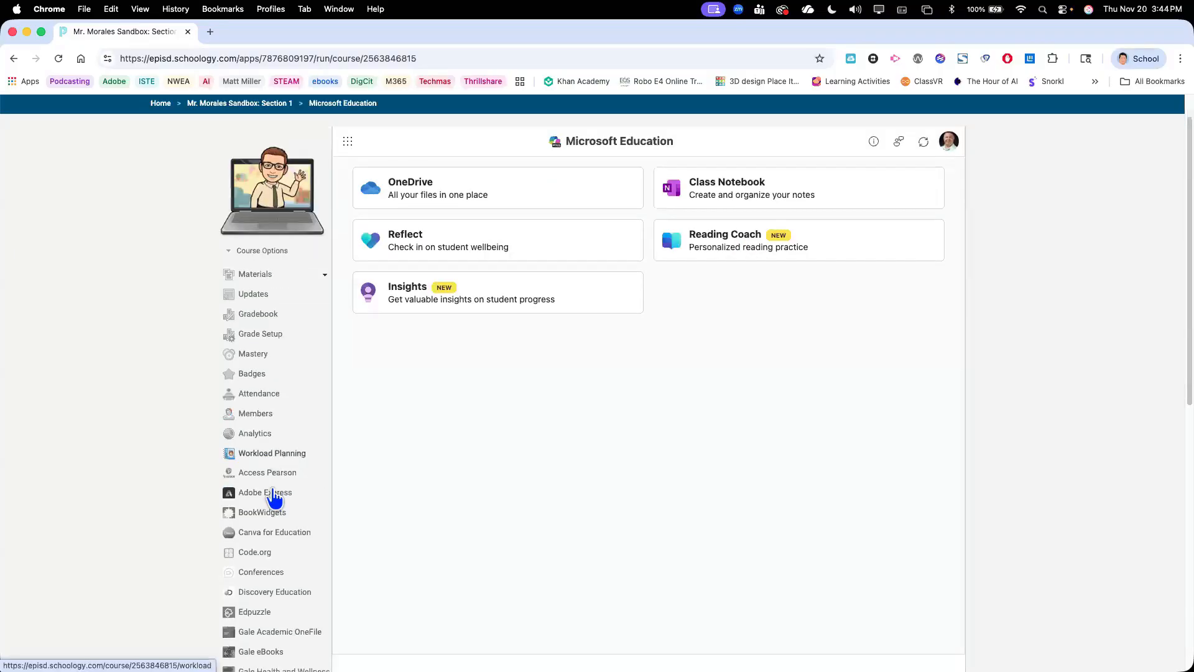
{"action": "scroll", "coordinate": [274, 495], "scroll_direction": "down", "scroll_amount": 2}
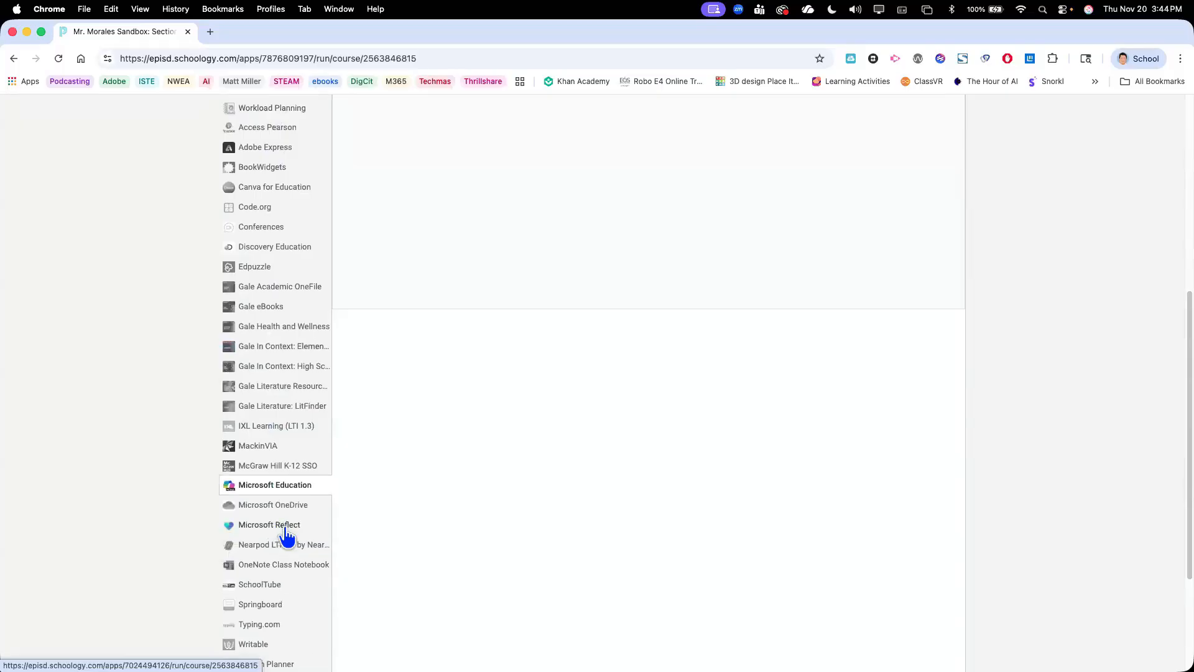
{"action": "scroll", "coordinate": [282, 546], "scroll_direction": "down", "scroll_amount": 1}
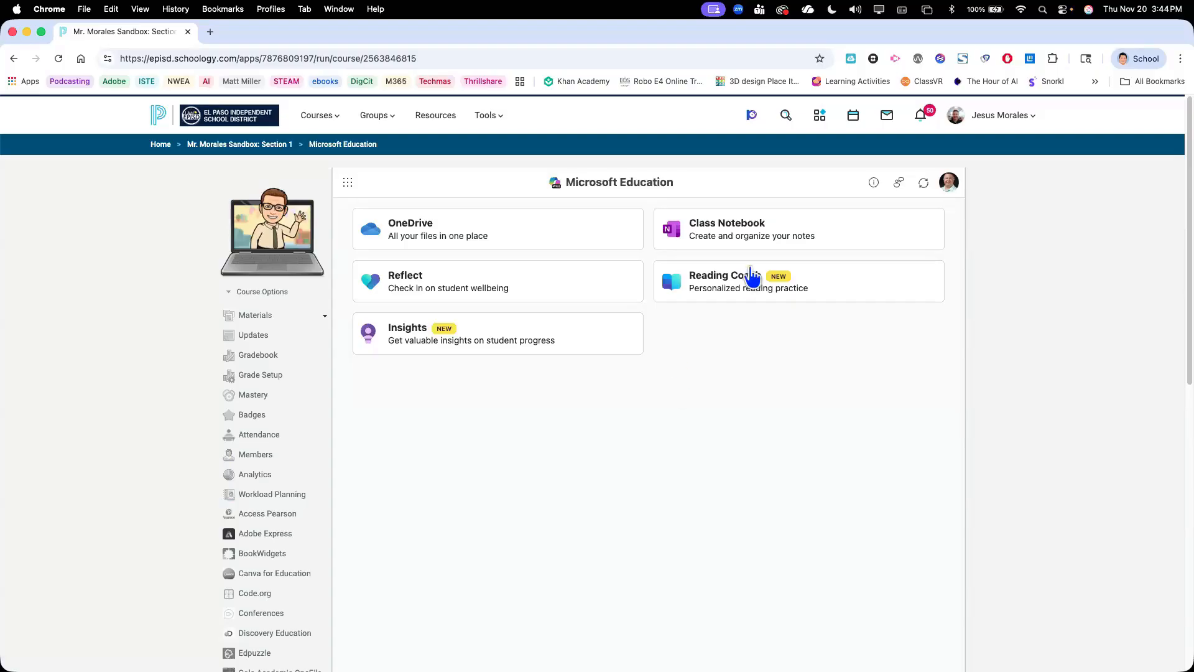
{"action": "left_click", "coordinate": [731, 227]}
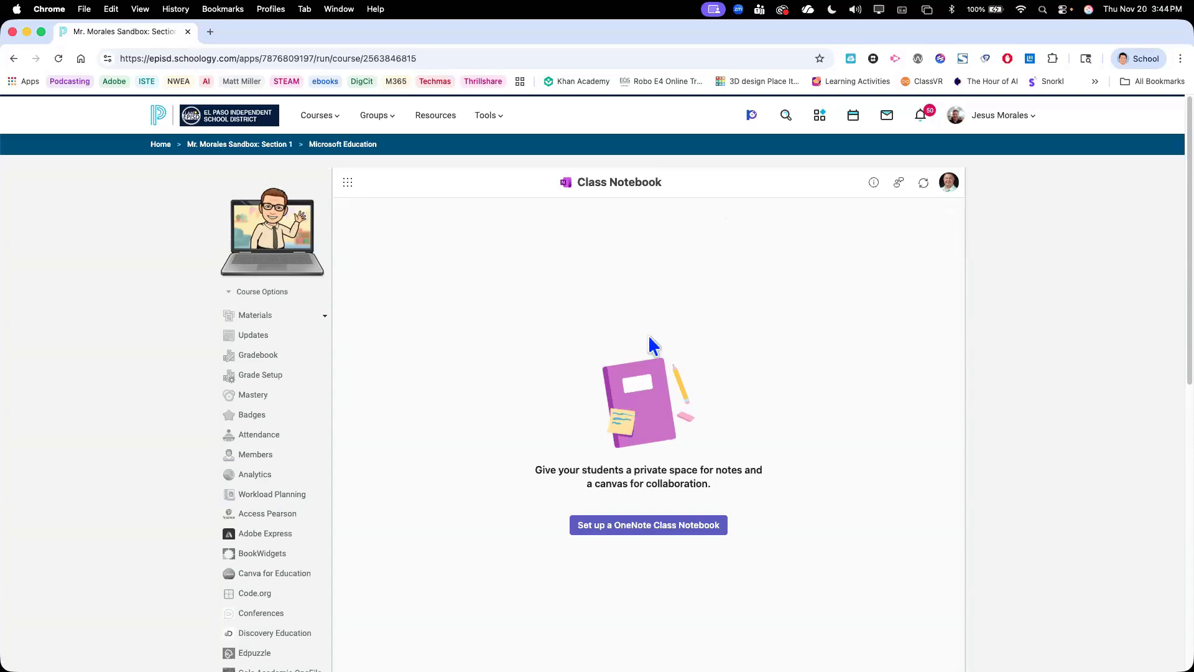
{"action": "left_click", "coordinate": [631, 527]}
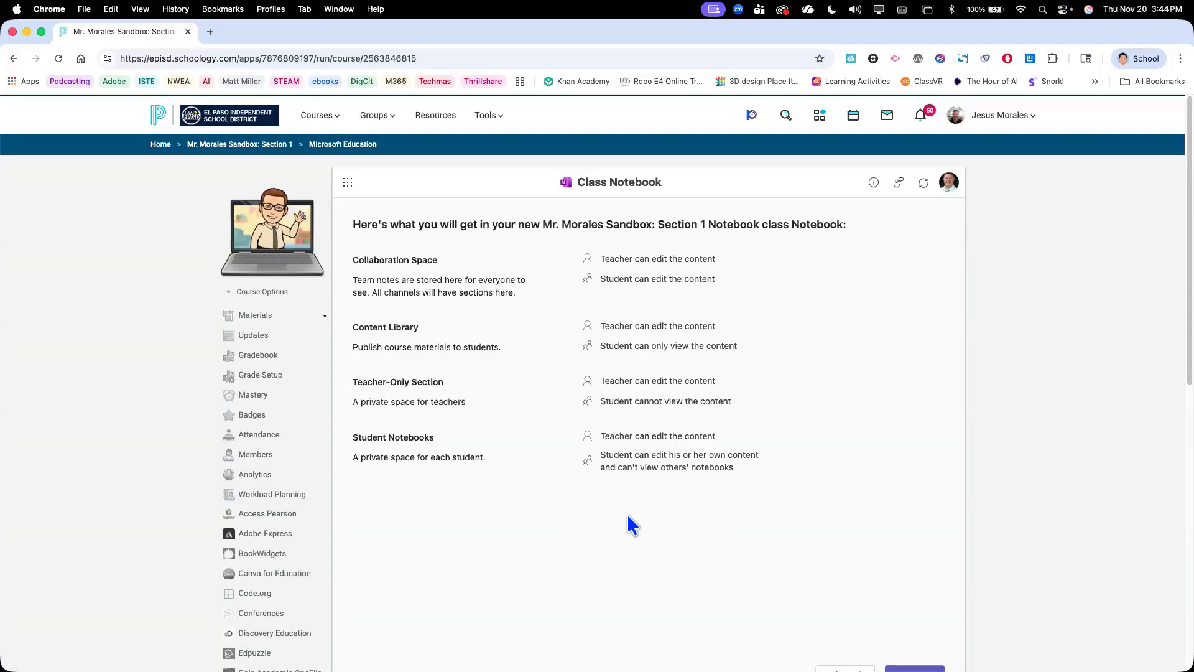
{"action": "scroll", "coordinate": [626, 463], "scroll_direction": "down", "scroll_amount": 2}
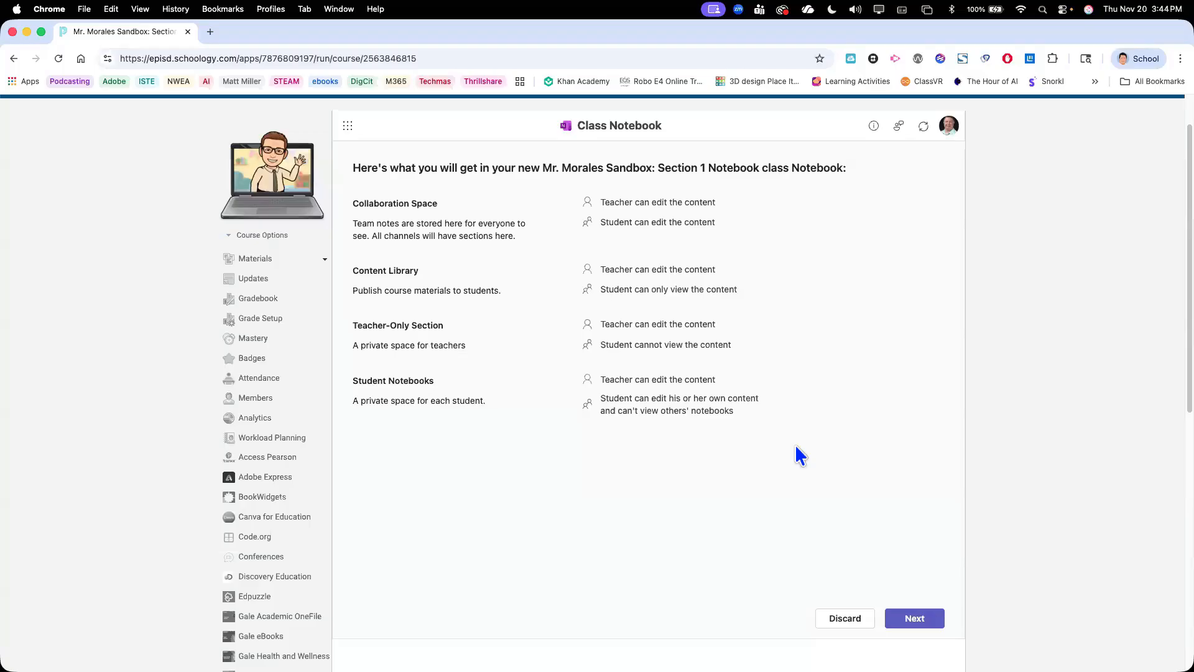
{"action": "left_click", "coordinate": [914, 622]}
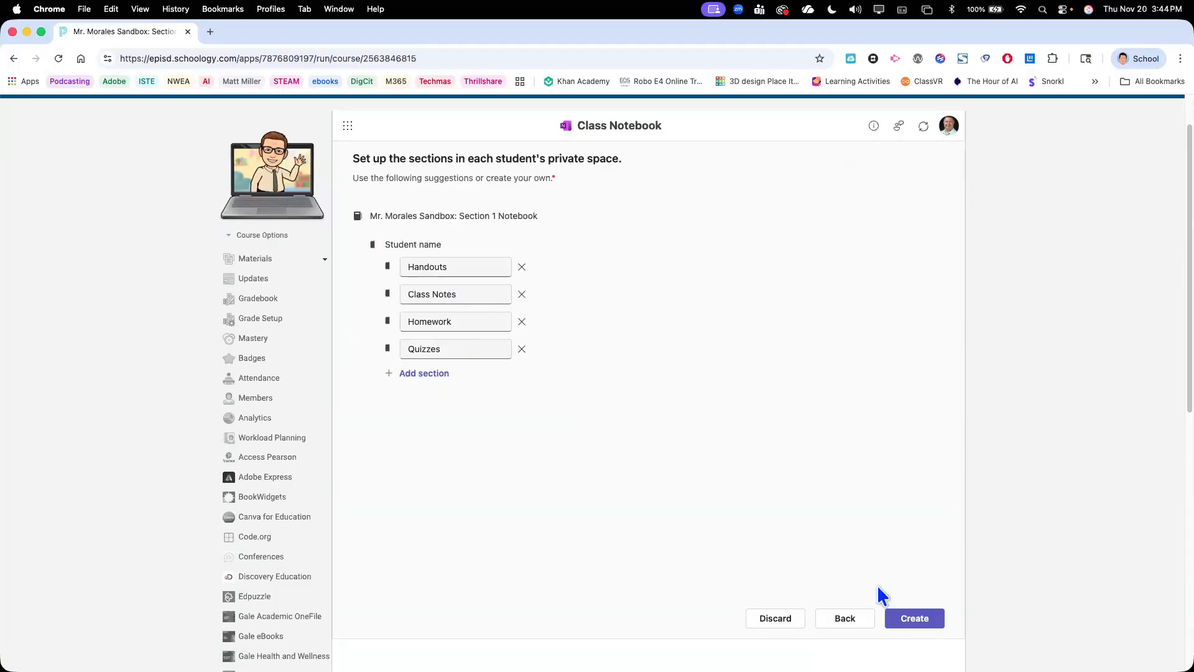
{"action": "left_click", "coordinate": [914, 619]}
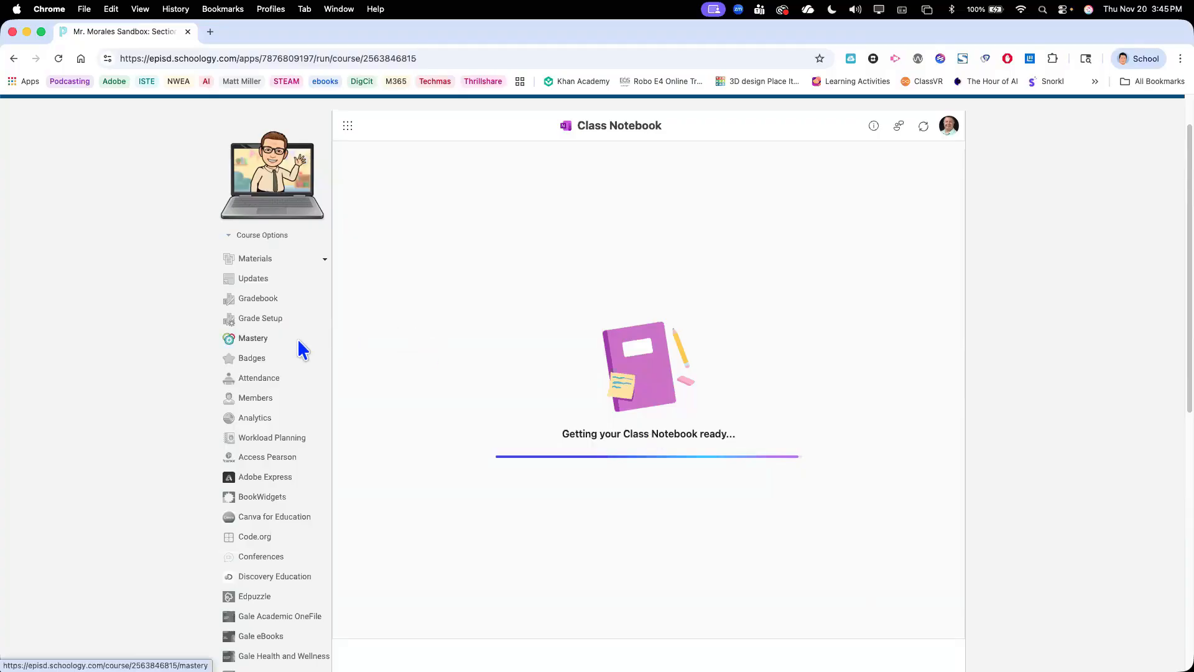
Check the course's member list and return to the Microsoft Education app
{"action": "left_click", "coordinate": [250, 398]}
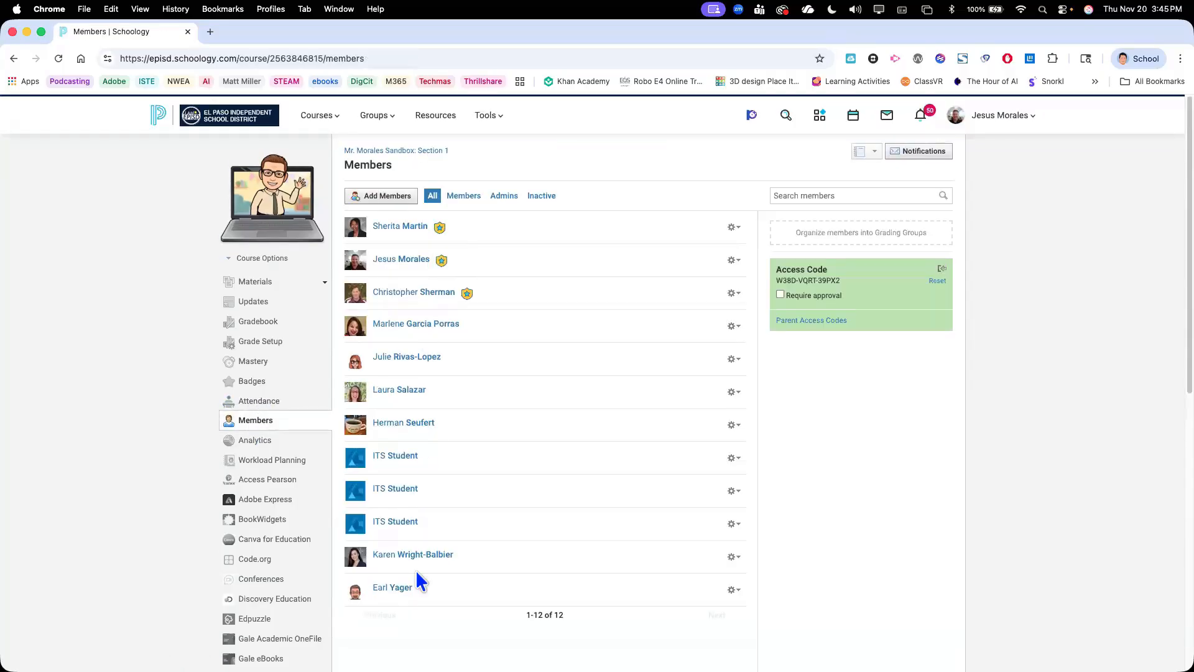
{"action": "scroll", "coordinate": [421, 581], "scroll_direction": "down", "scroll_amount": 5}
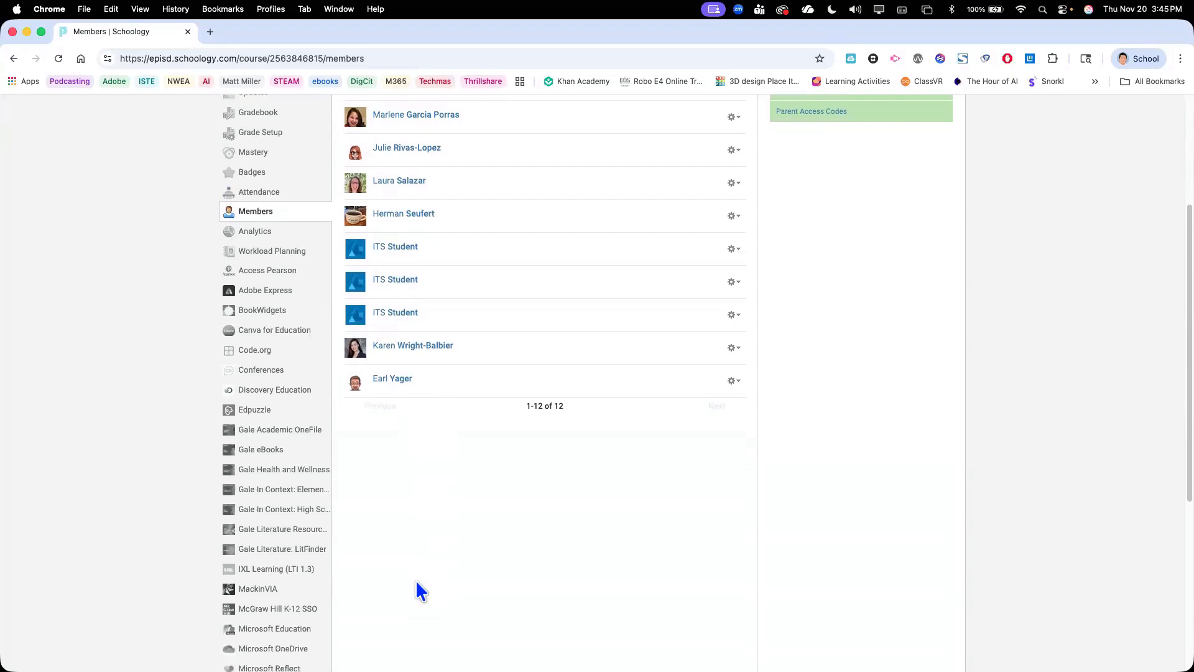
{"action": "scroll", "coordinate": [419, 588], "scroll_direction": "down", "scroll_amount": 4}
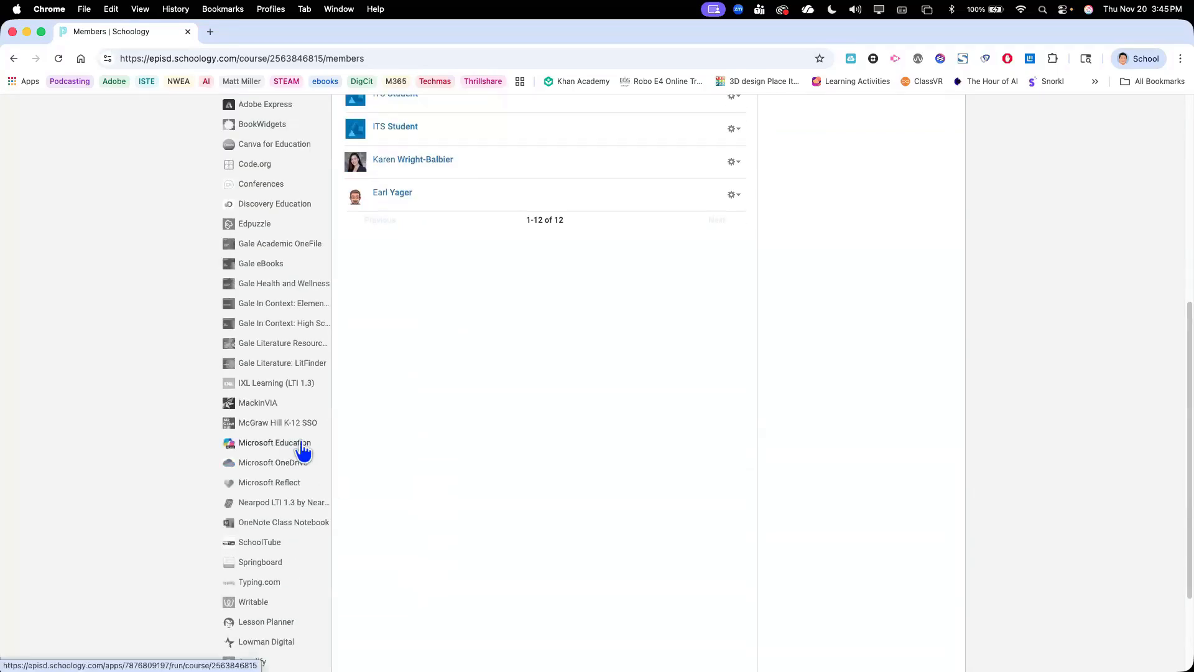
{"action": "left_click", "coordinate": [302, 450]}
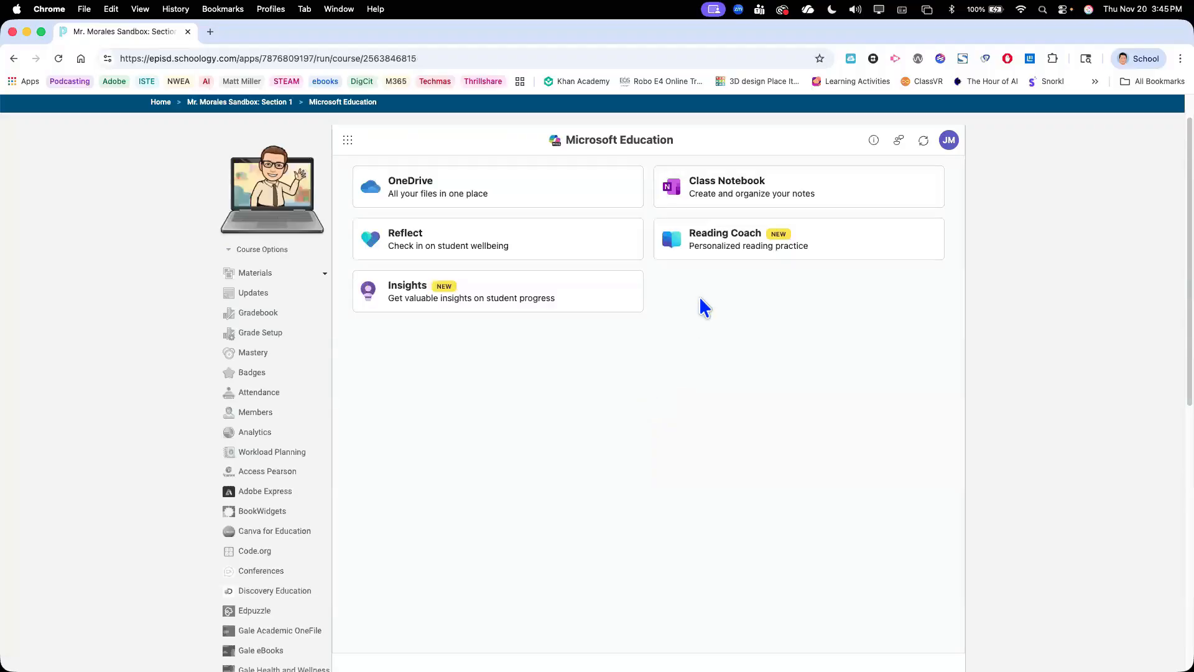
Open the course's linked Class Notebook in OneNote to view its sections, close it, and return to the Microsoft Education app overview
{"action": "left_click", "coordinate": [714, 185]}
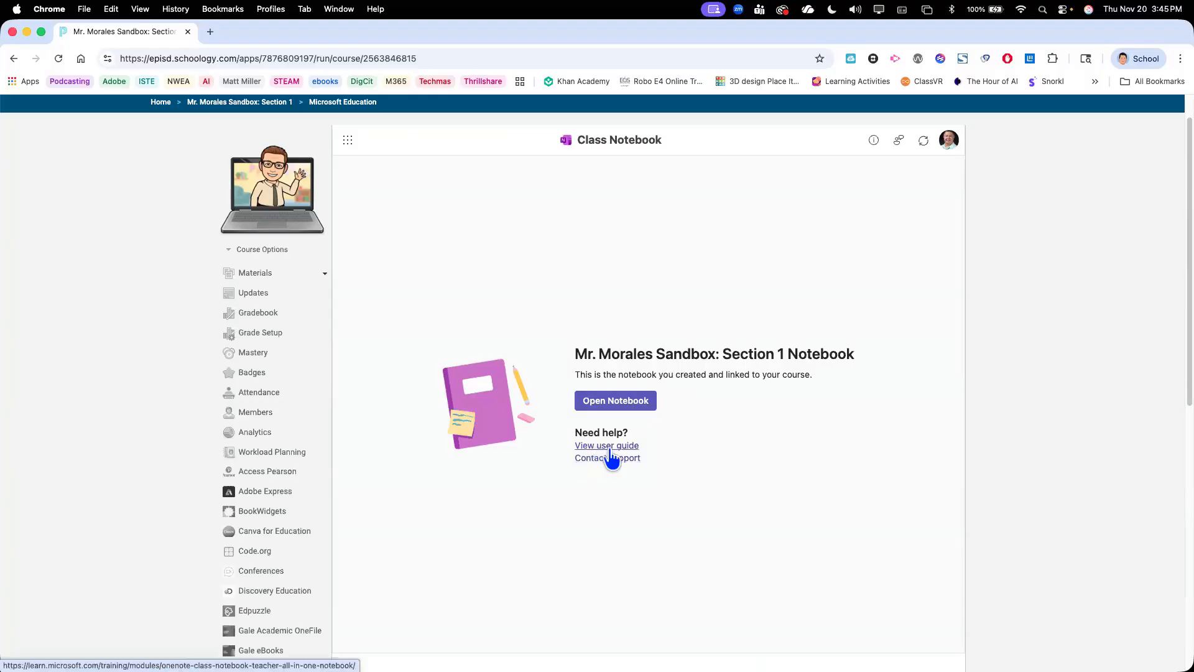
{"action": "left_click", "coordinate": [616, 403]}
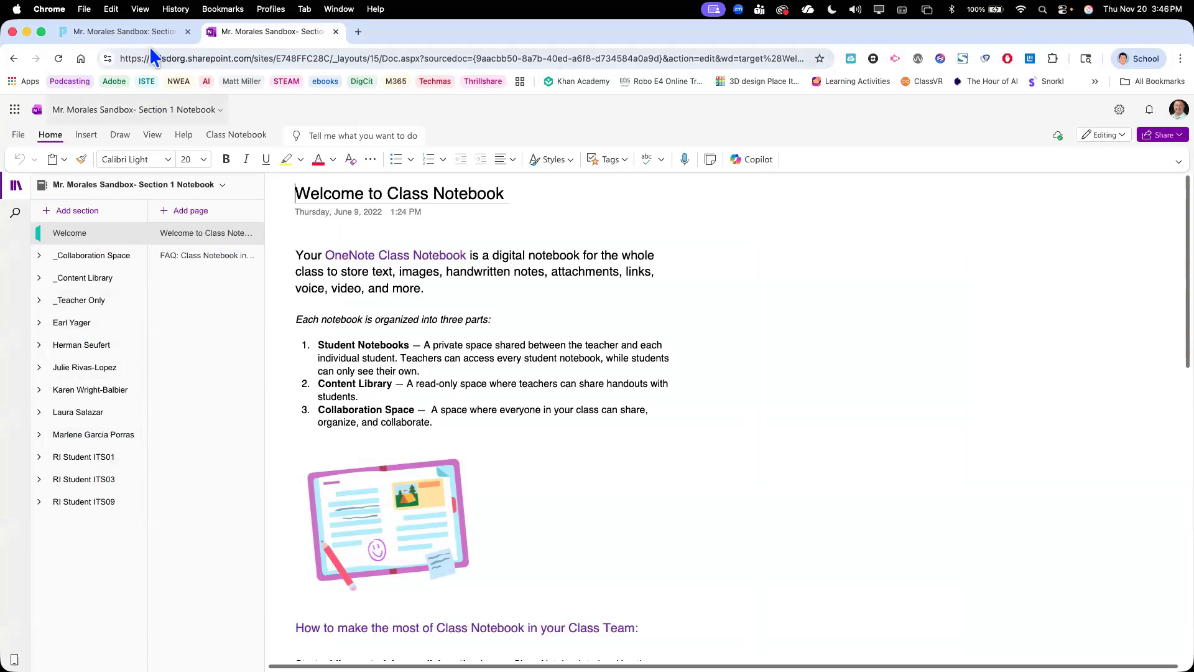
{"action": "left_click", "coordinate": [335, 32]}
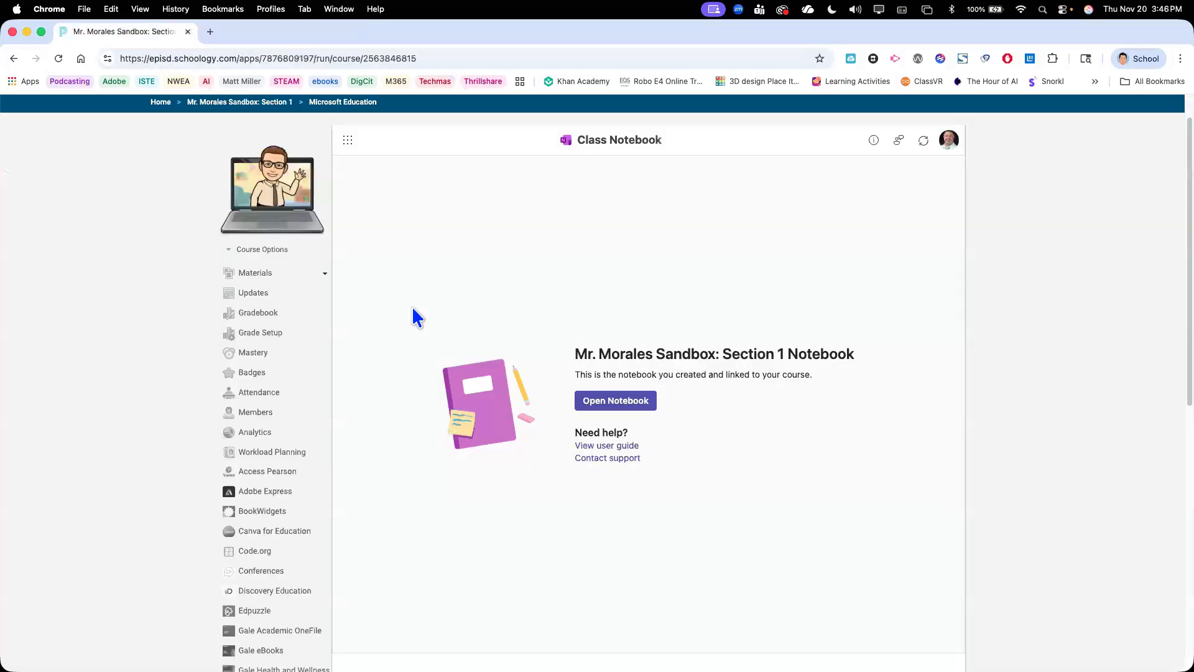
{"action": "left_click", "coordinate": [348, 141]}
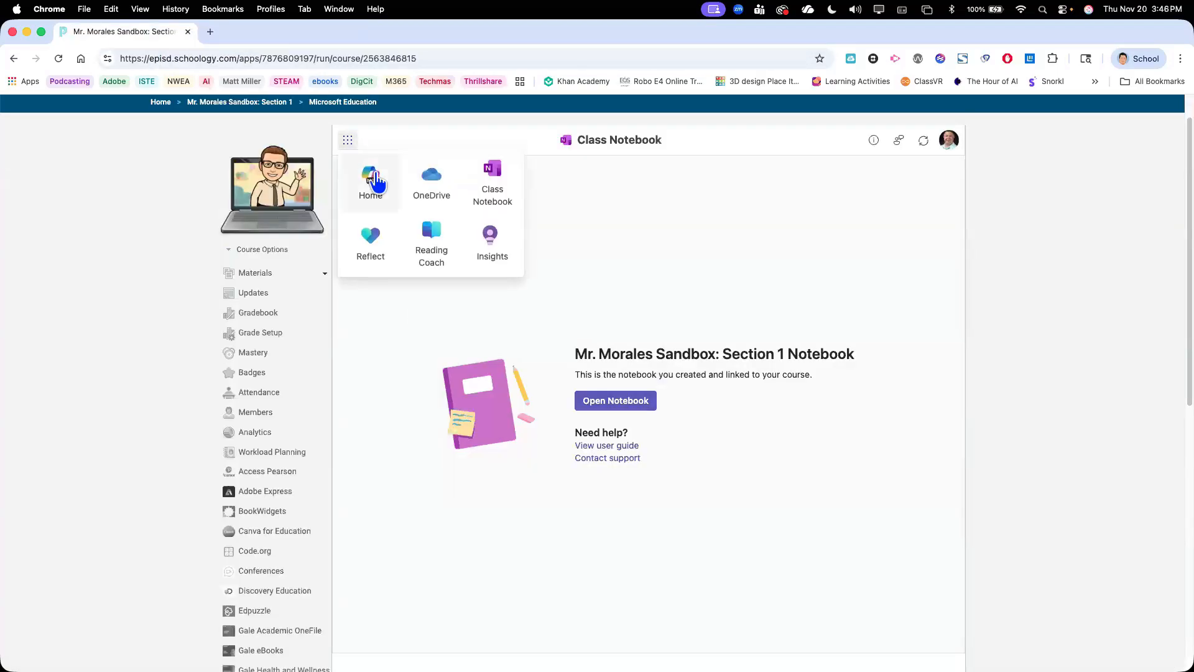
{"action": "left_click", "coordinate": [371, 180]}
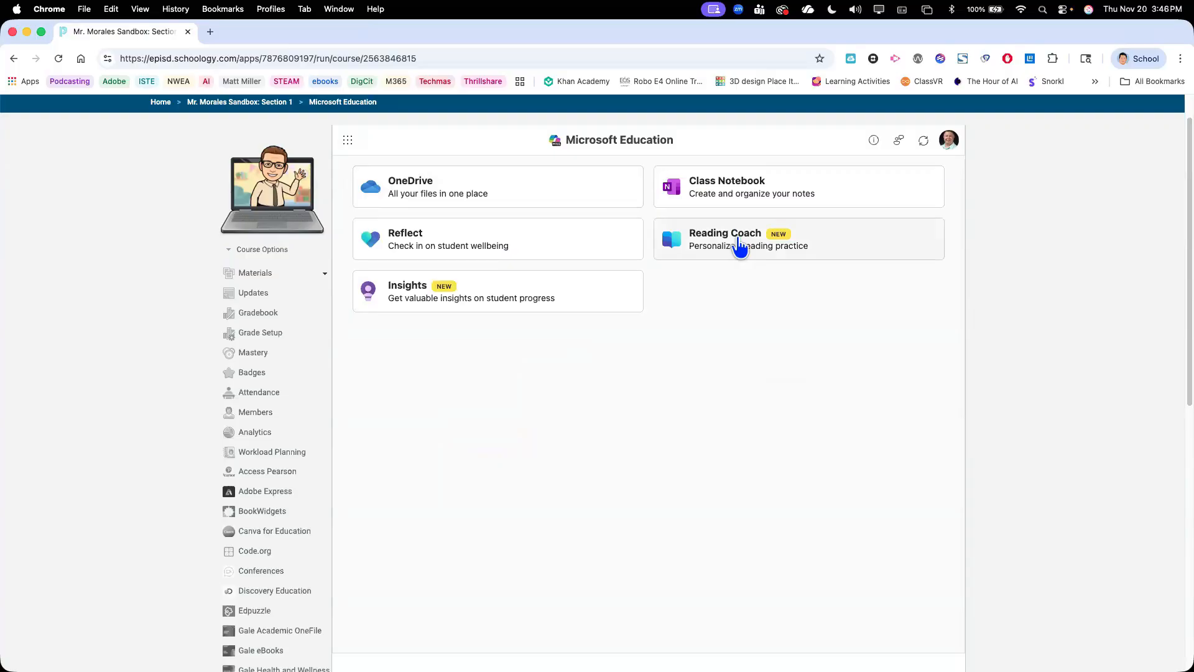
Open Reading Coach and sign in with the work or school account, entering the account password and choosing to stay signed in
{"action": "left_click", "coordinate": [737, 243]}
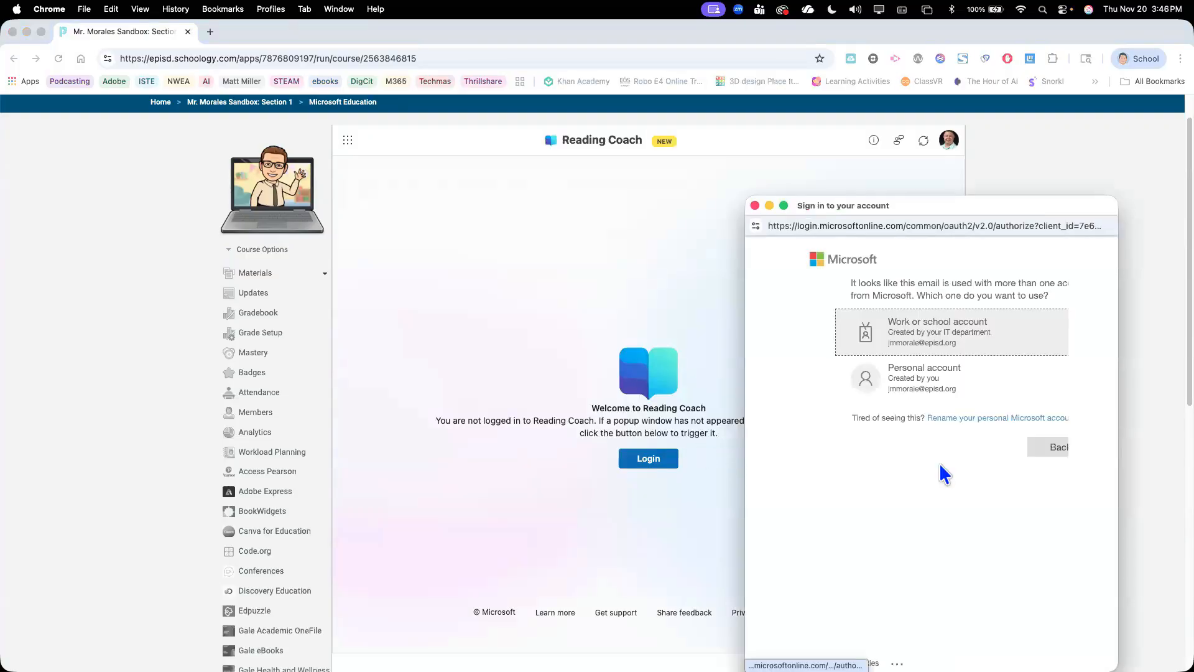
{"action": "left_click", "coordinate": [916, 335]}
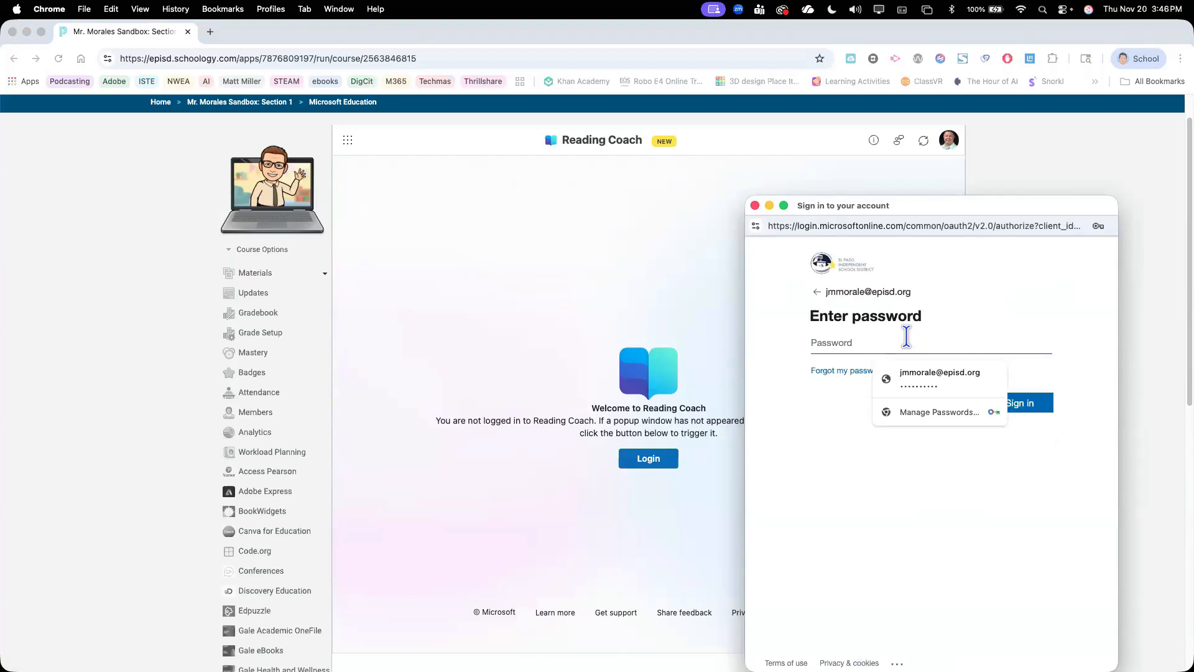
{"action": "type", "text": "•••••••••••••"}
{"action": "key", "text": "Return"}
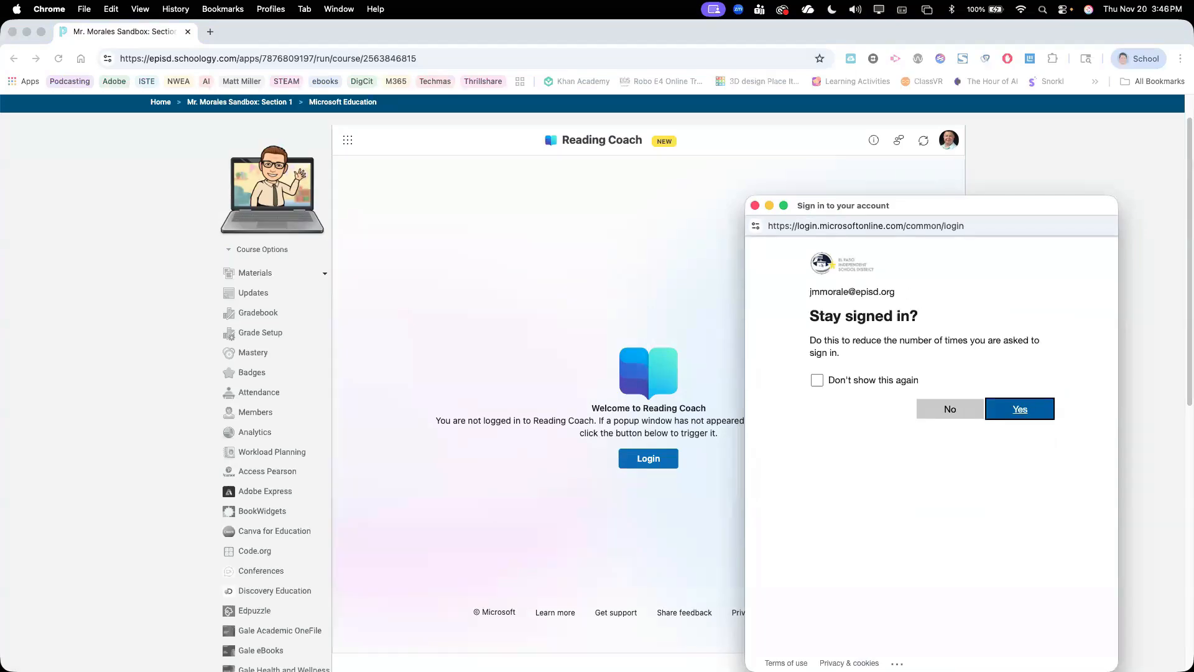
{"action": "left_click", "coordinate": [1025, 409]}
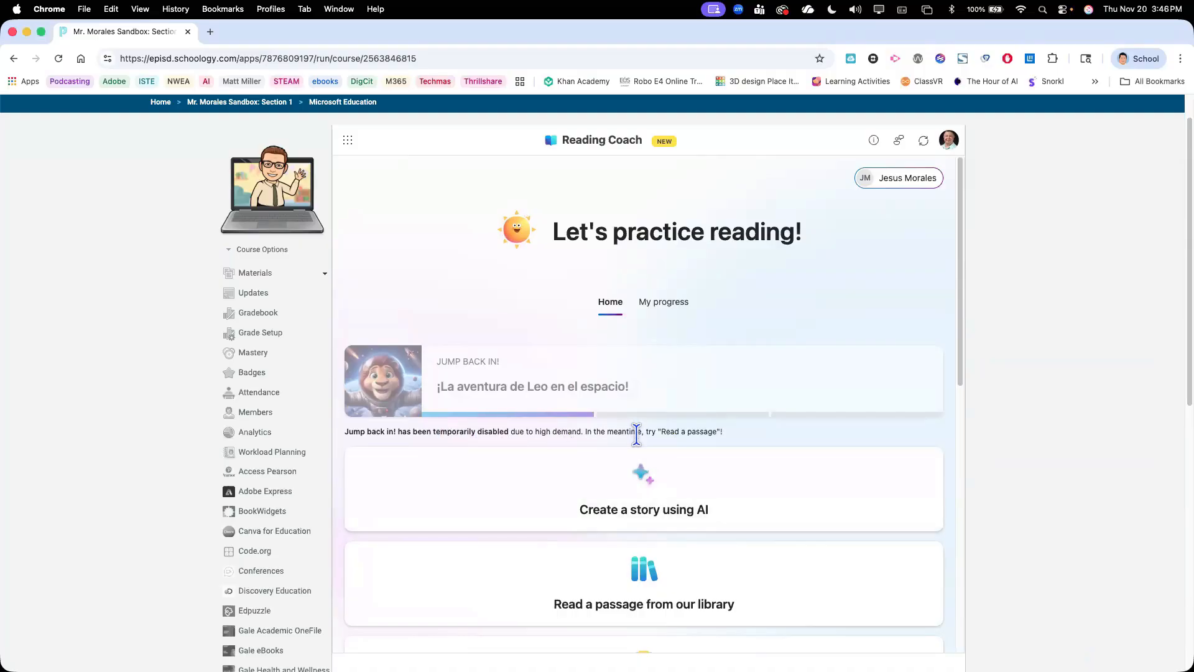
Examine the reading practice options, next reward and reading streak on the Reading Coach home page
{"action": "scroll", "coordinate": [637, 436], "scroll_direction": "down", "scroll_amount": 1}
{"action": "scroll", "coordinate": [659, 498], "scroll_direction": "down", "scroll_amount": 5}
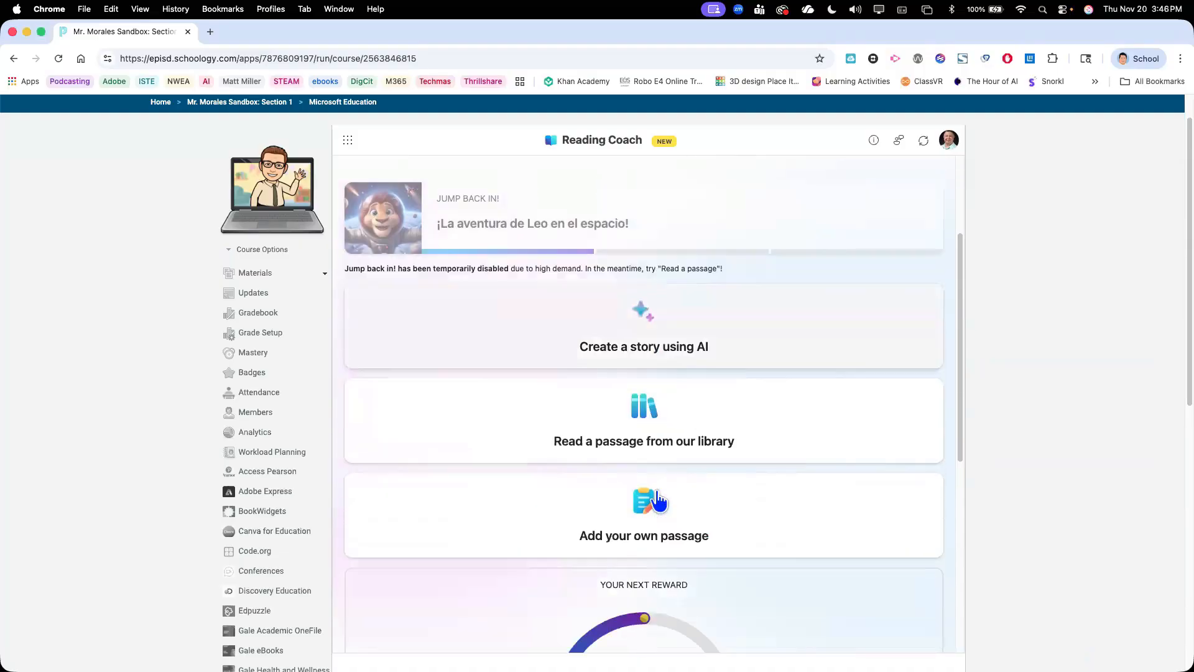
{"action": "scroll", "coordinate": [659, 500], "scroll_direction": "up", "scroll_amount": 2}
{"action": "scroll", "coordinate": [684, 497], "scroll_direction": "down", "scroll_amount": 7}
{"action": "scroll", "coordinate": [655, 469], "scroll_direction": "up", "scroll_amount": 1}
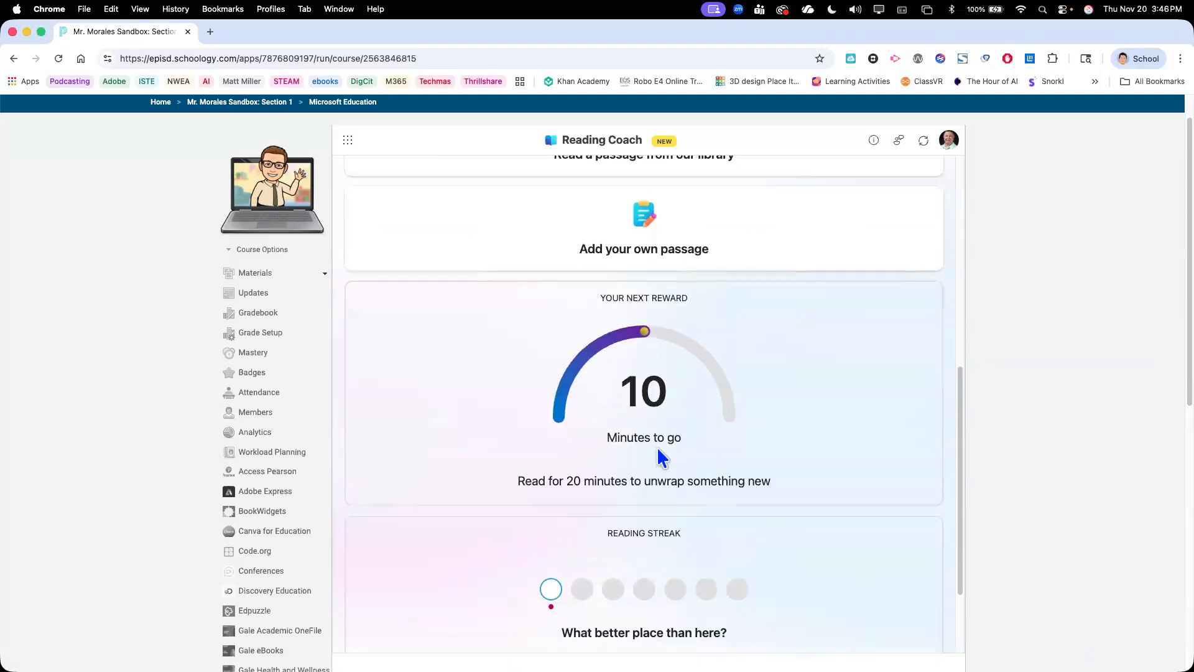
Check the reading streak and personal progress statistics in Reading Coach, and return to the Microsoft Education overview
{"action": "scroll", "coordinate": [659, 457], "scroll_direction": "down", "scroll_amount": 5}
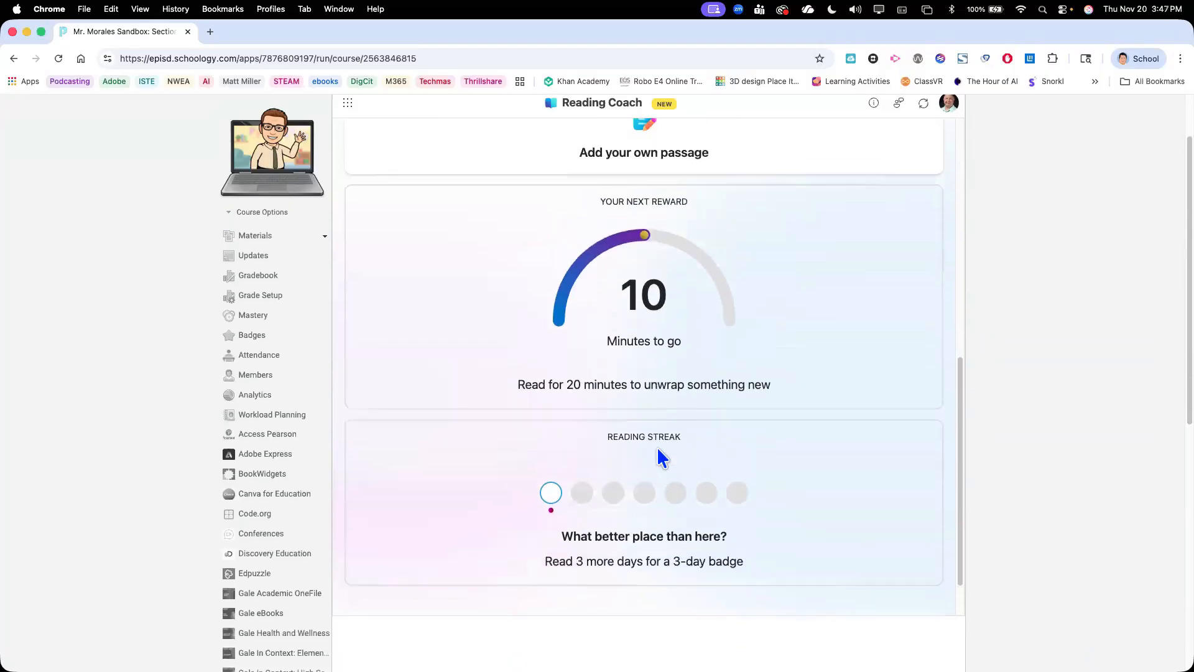
{"action": "scroll", "coordinate": [661, 458], "scroll_direction": "up", "scroll_amount": 8}
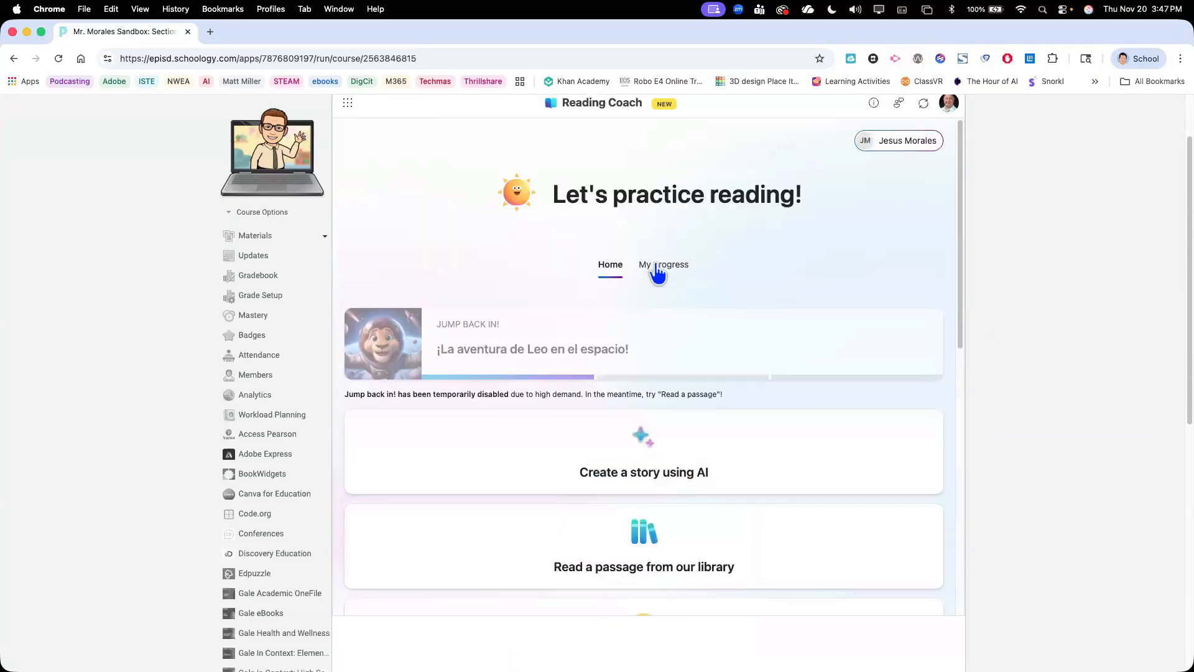
{"action": "left_click", "coordinate": [657, 267]}
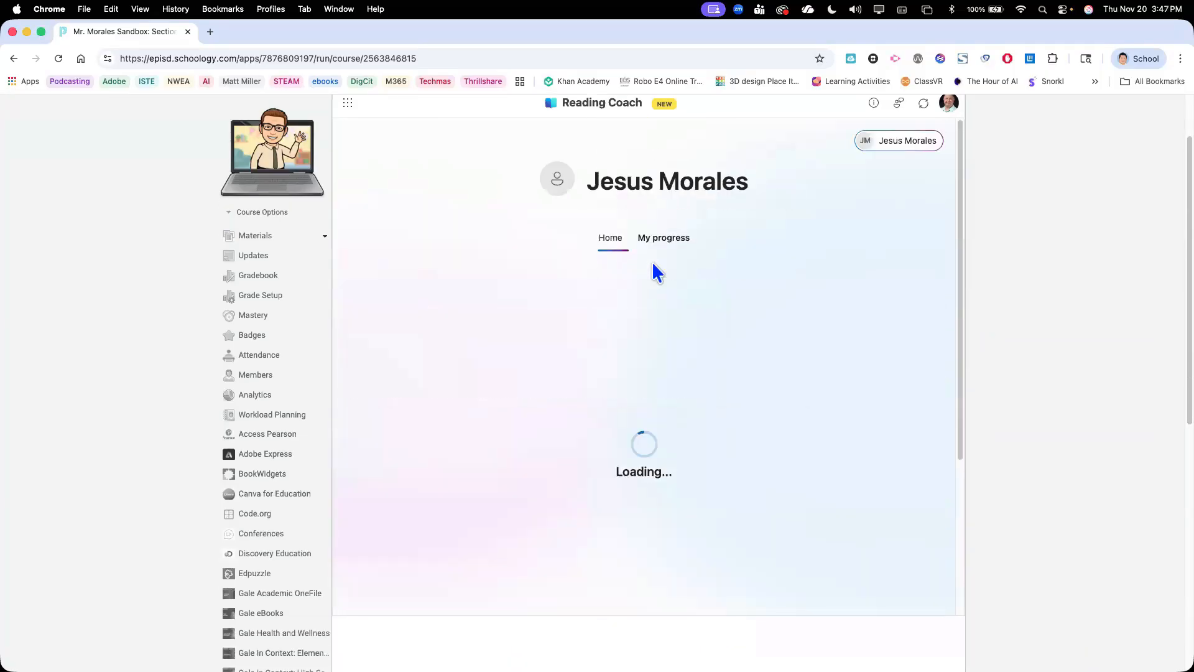
{"action": "left_click", "coordinate": [603, 239]}
{"action": "scroll", "coordinate": [351, 212], "scroll_direction": "up", "scroll_amount": 2}
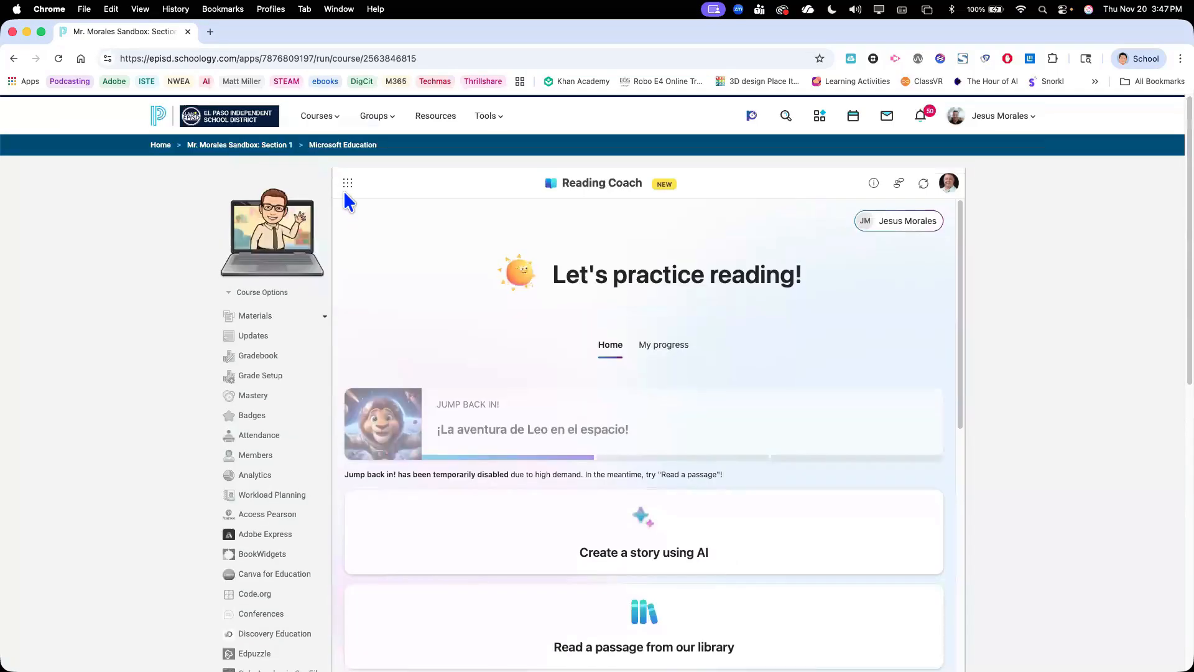
{"action": "left_click", "coordinate": [347, 182]}
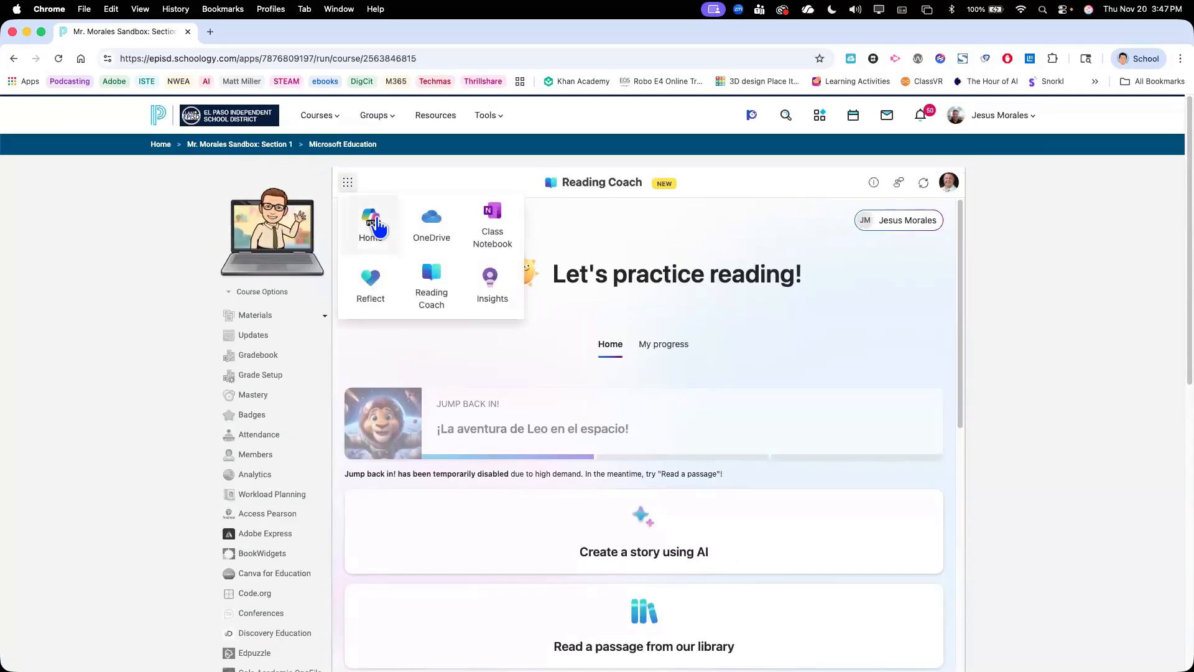
{"action": "left_click", "coordinate": [376, 225]}
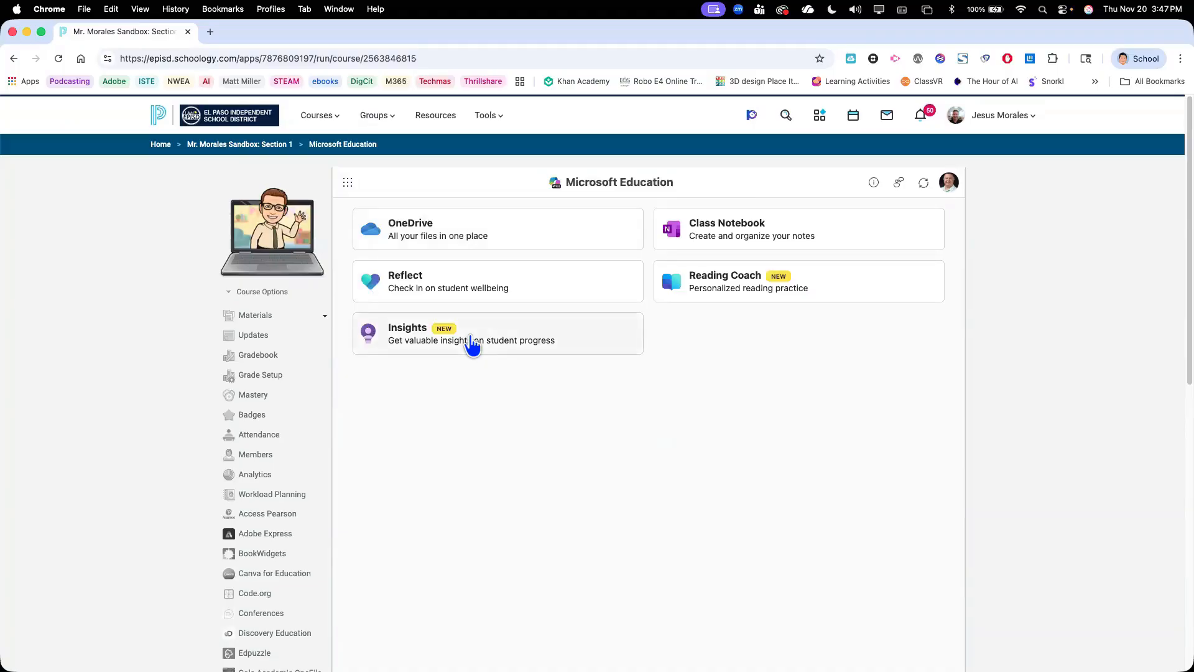
Open Insights, reset its filters, view the activity types available for filtering, and return to the Microsoft Education overview
{"action": "left_click", "coordinate": [471, 342]}
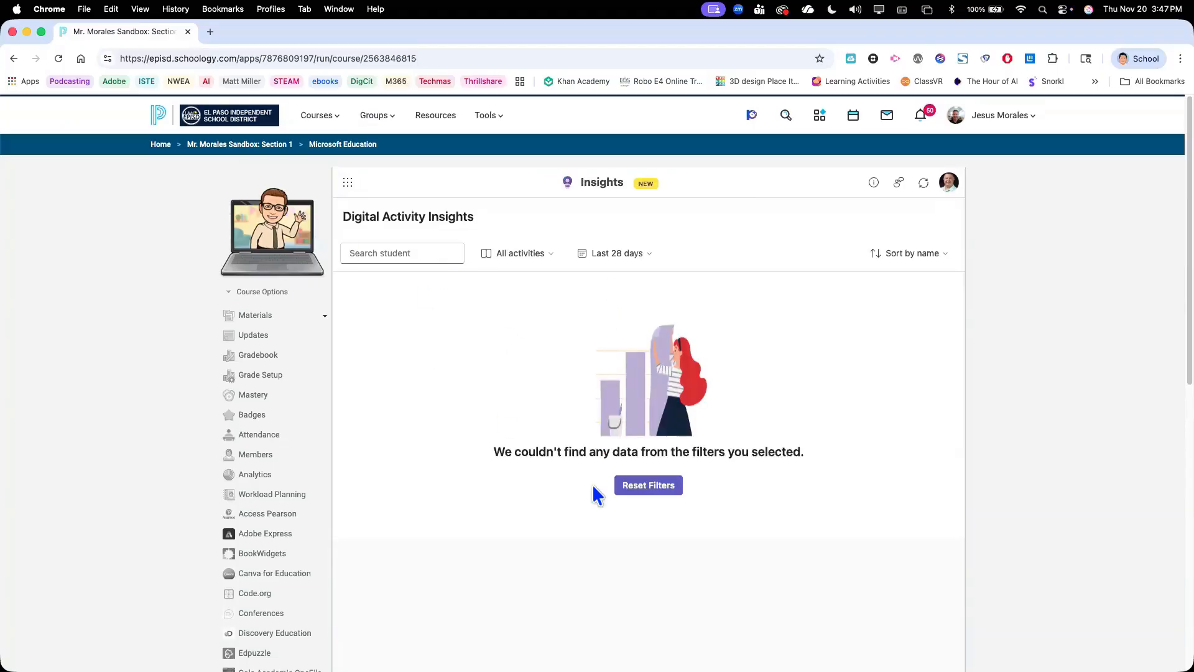
{"action": "left_click", "coordinate": [644, 492]}
{"action": "left_click", "coordinate": [525, 255]}
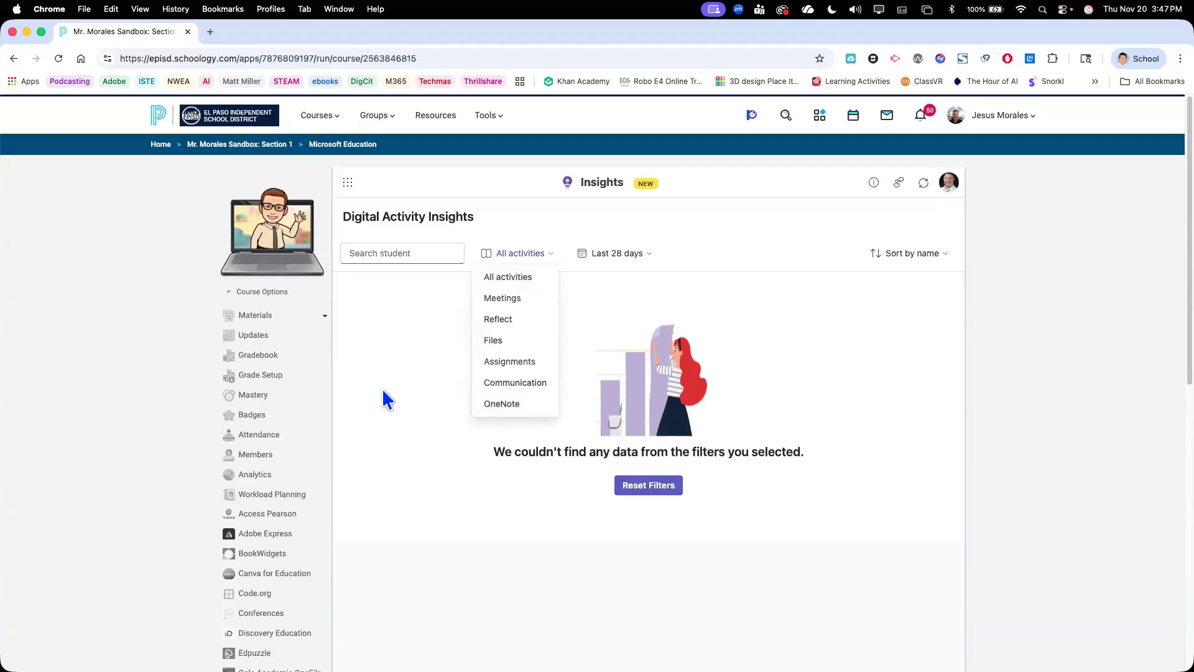
{"action": "left_click", "coordinate": [348, 182]}
{"action": "left_click", "coordinate": [347, 182]}
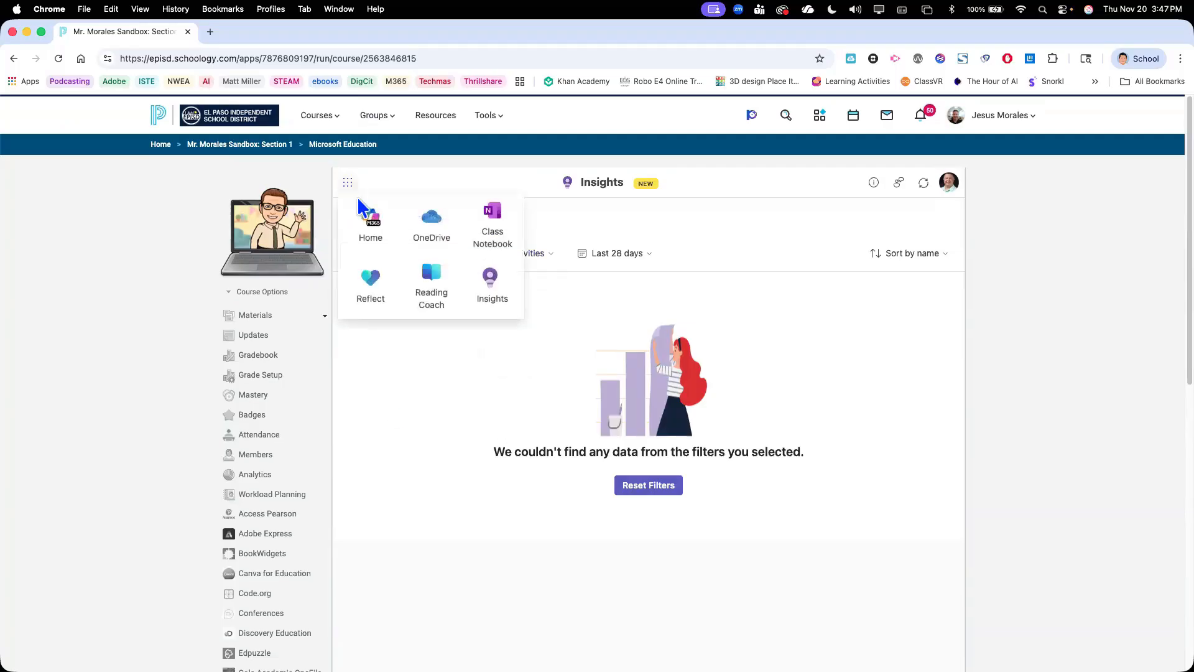
{"action": "left_click", "coordinate": [371, 223]}
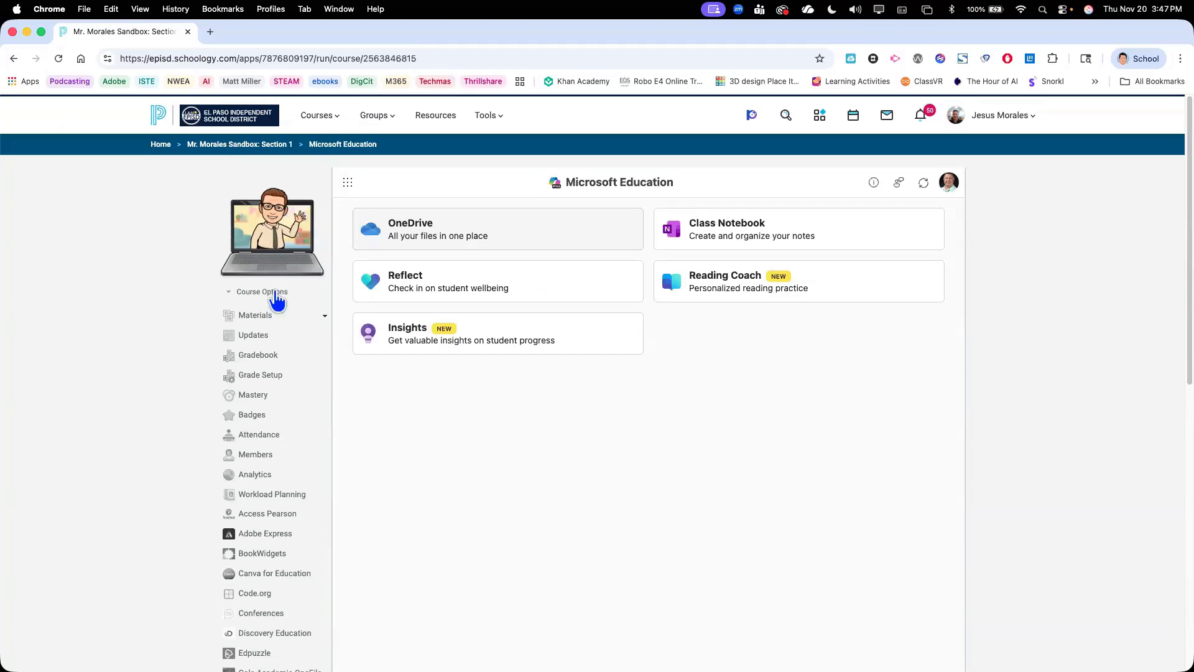
Open the Week 35 - Math Practice folder inside Math - Eureka in the course materials
{"action": "left_click", "coordinate": [258, 318]}
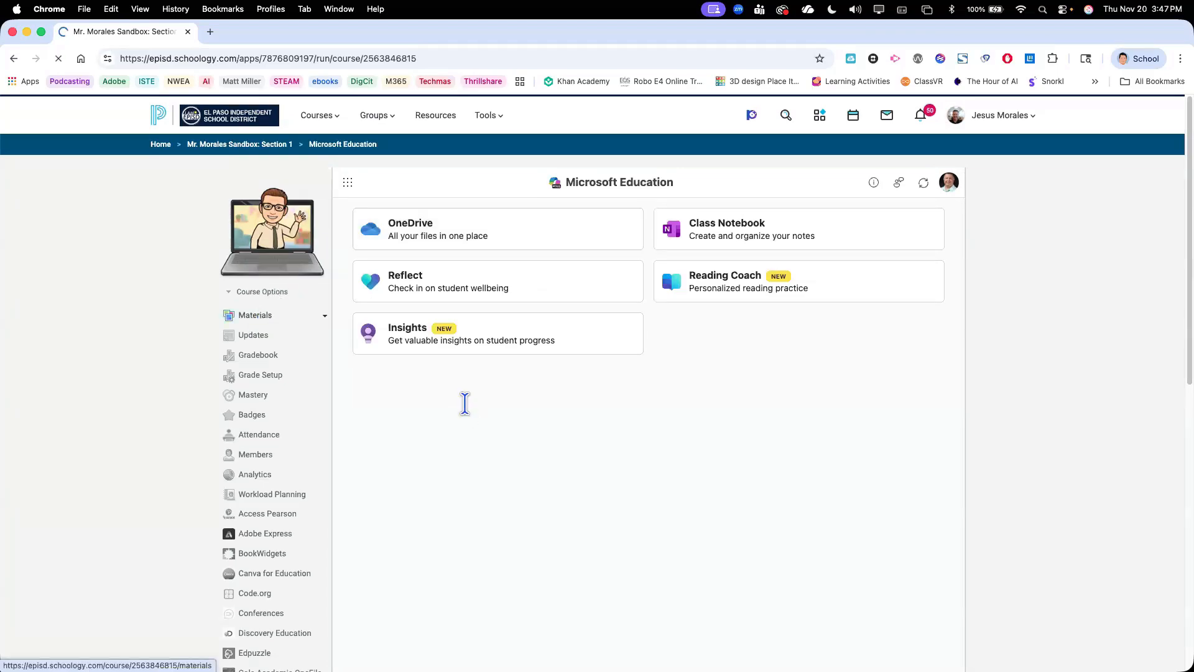
{"action": "scroll", "coordinate": [465, 407], "scroll_direction": "down", "scroll_amount": 5}
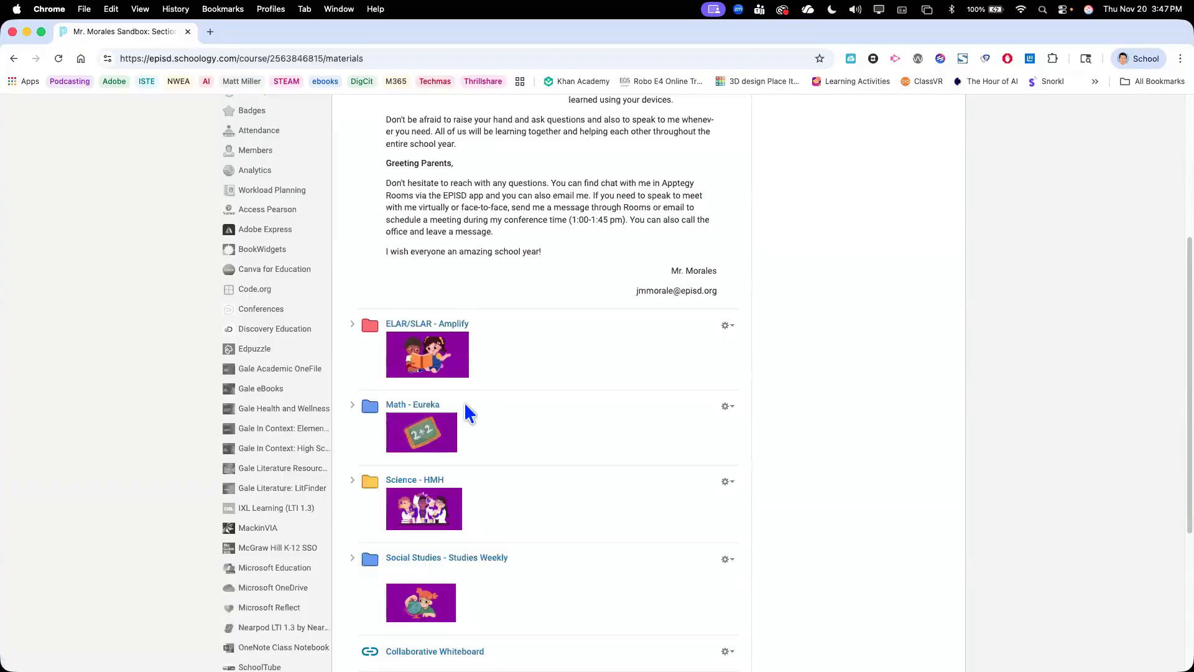
{"action": "left_click", "coordinate": [430, 405]}
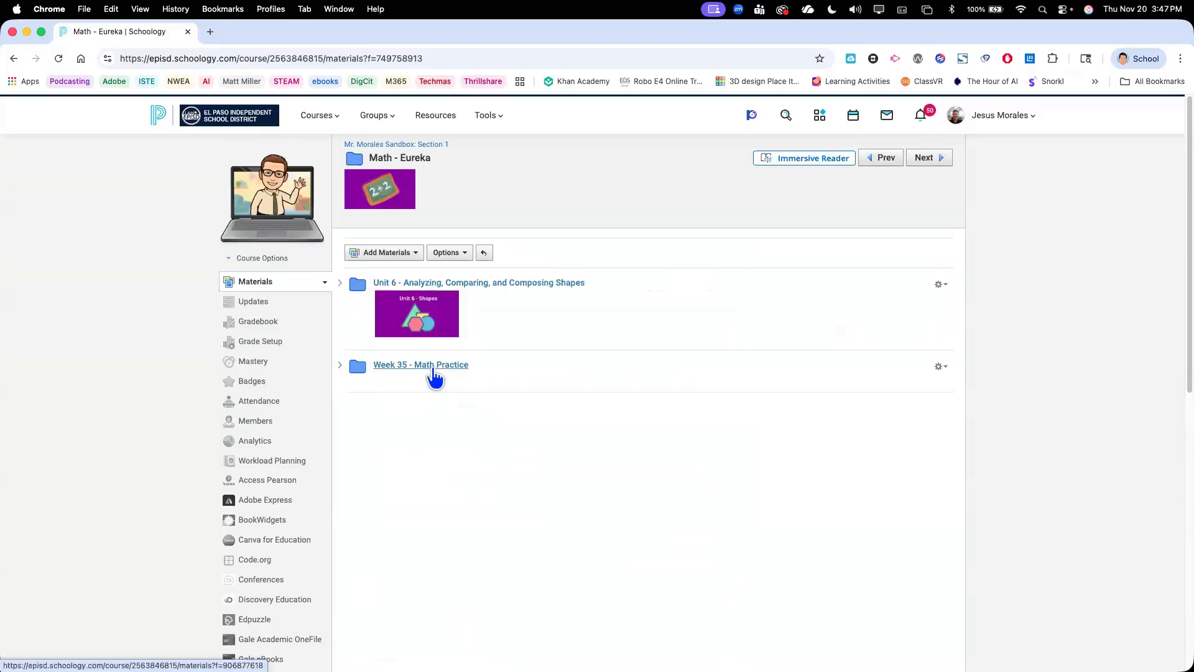
{"action": "left_click", "coordinate": [433, 369]}
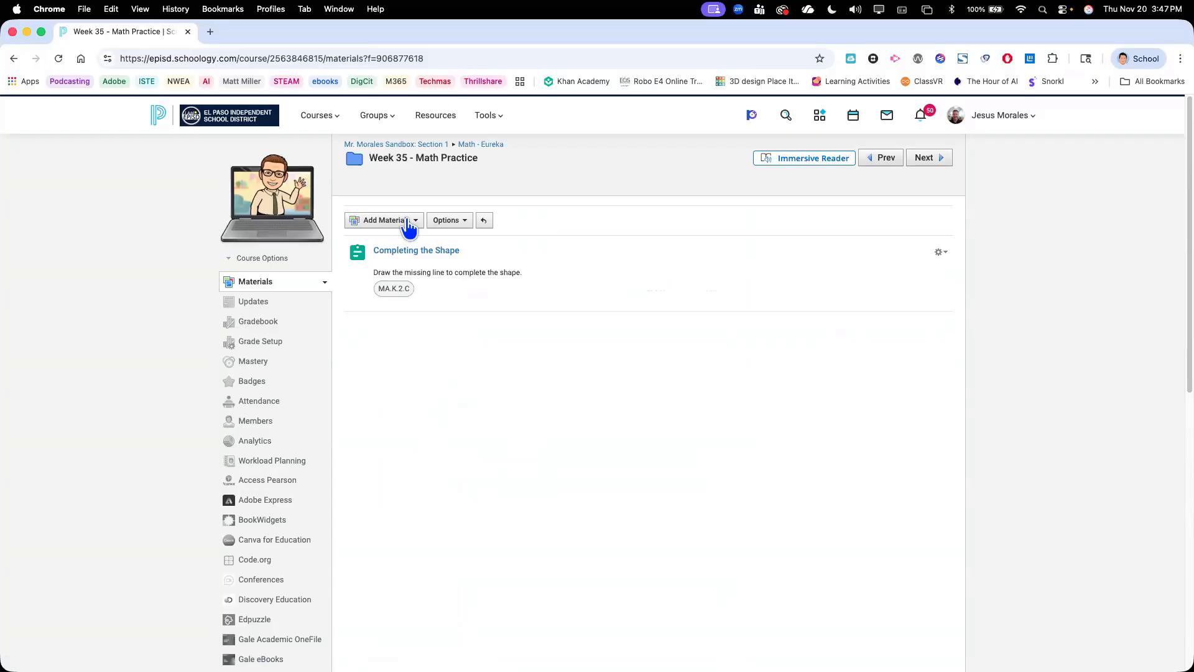
Start adding a Microsoft Education material to the Week 35 folder and choose the Math Progress learning accelerator
{"action": "left_click", "coordinate": [407, 222]}
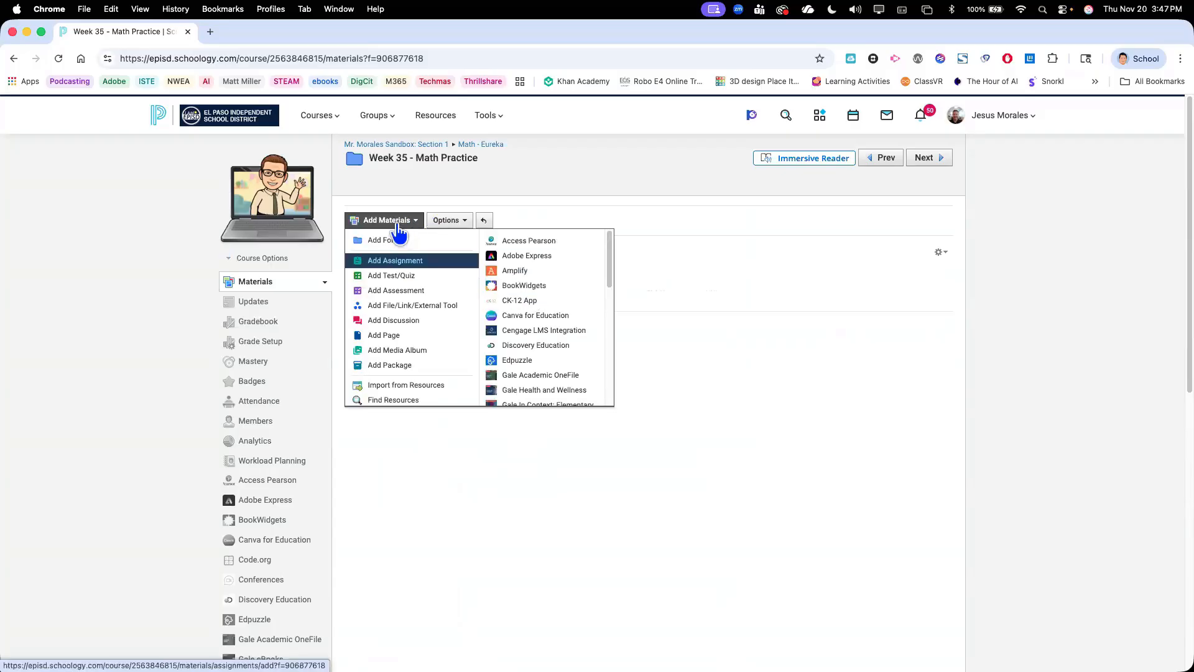
{"action": "scroll", "coordinate": [522, 279], "scroll_direction": "down", "scroll_amount": 5}
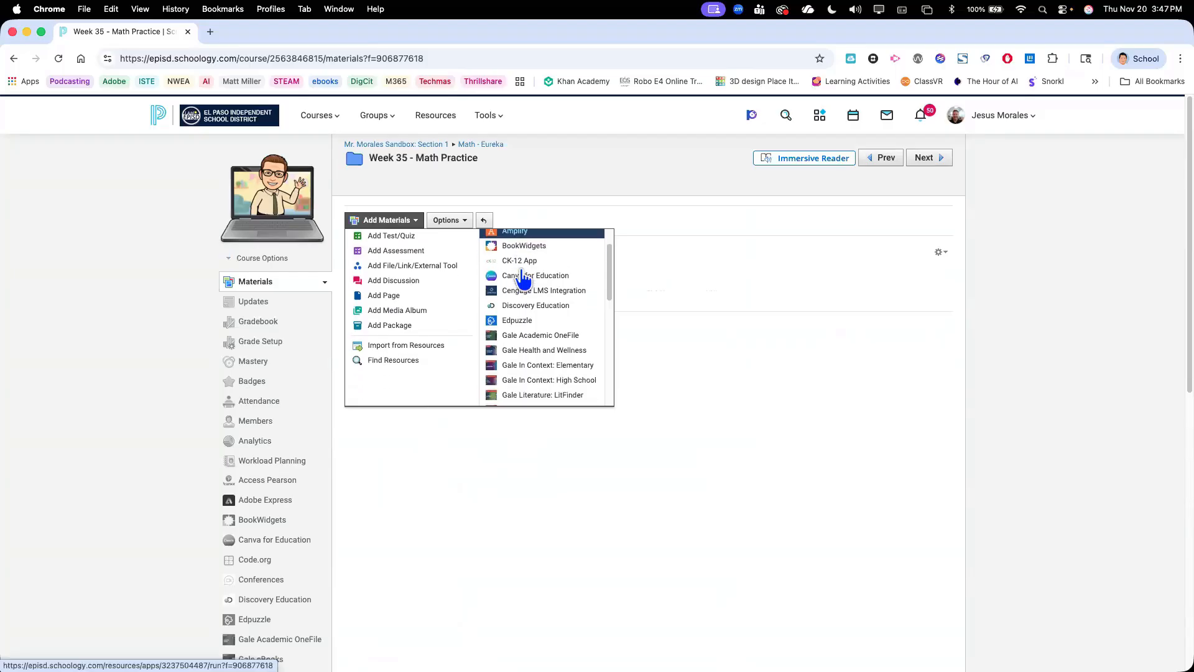
{"action": "scroll", "coordinate": [551, 339], "scroll_direction": "down", "scroll_amount": 3}
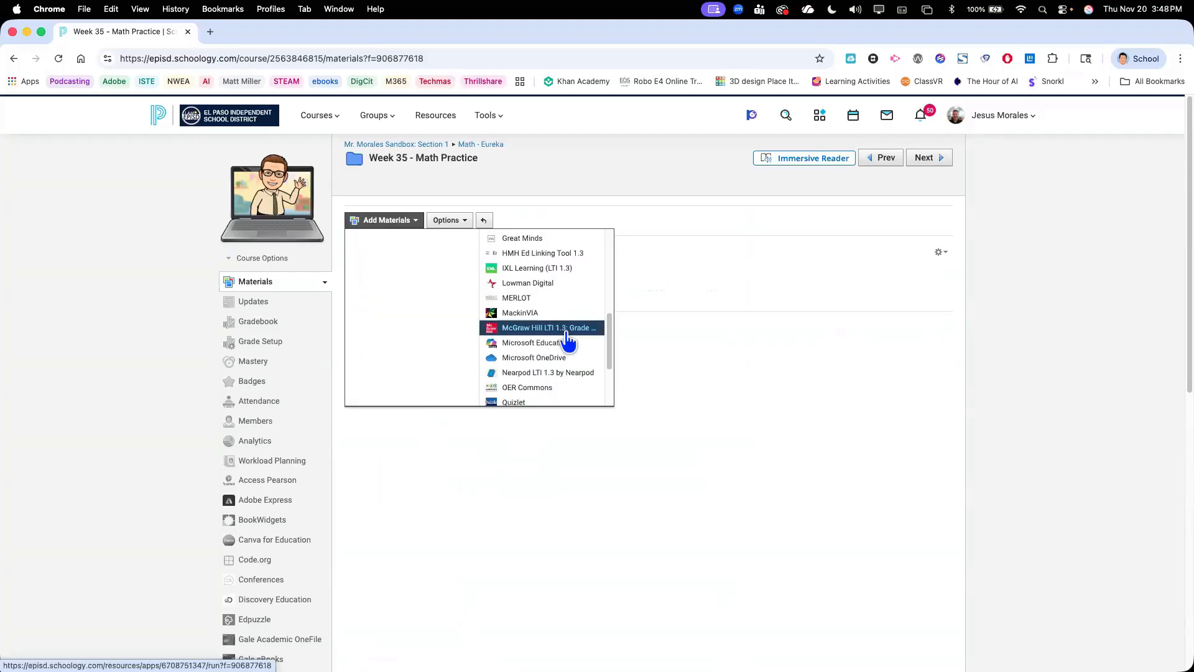
{"action": "left_click", "coordinate": [545, 329]}
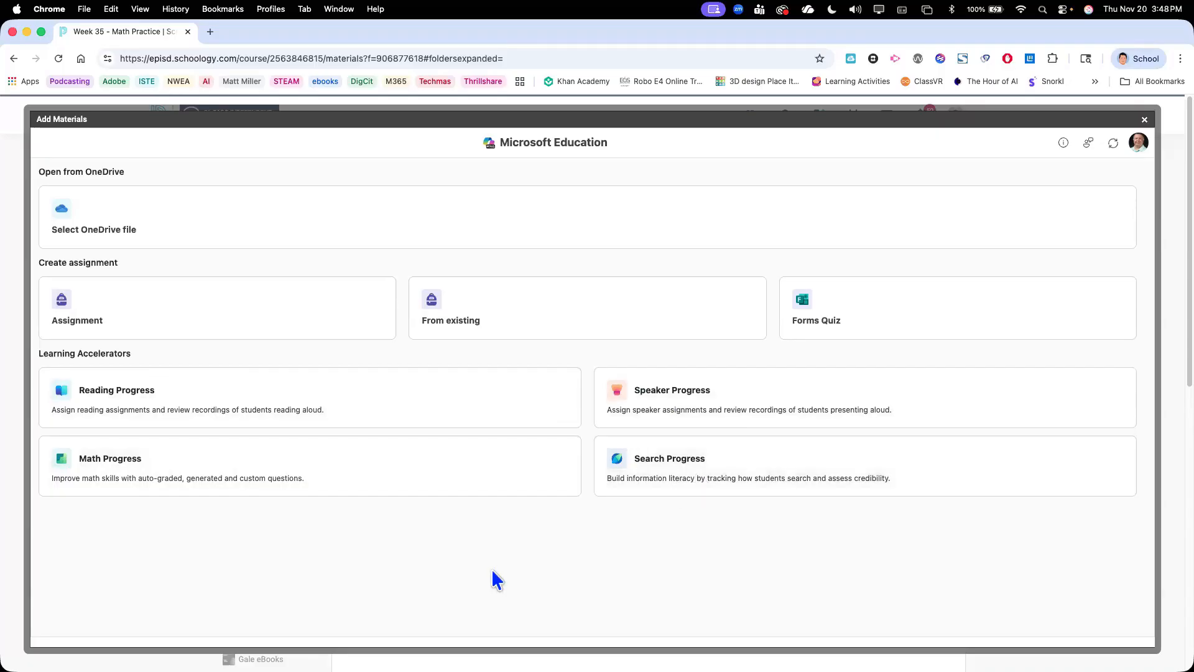
{"action": "left_click", "coordinate": [240, 465]}
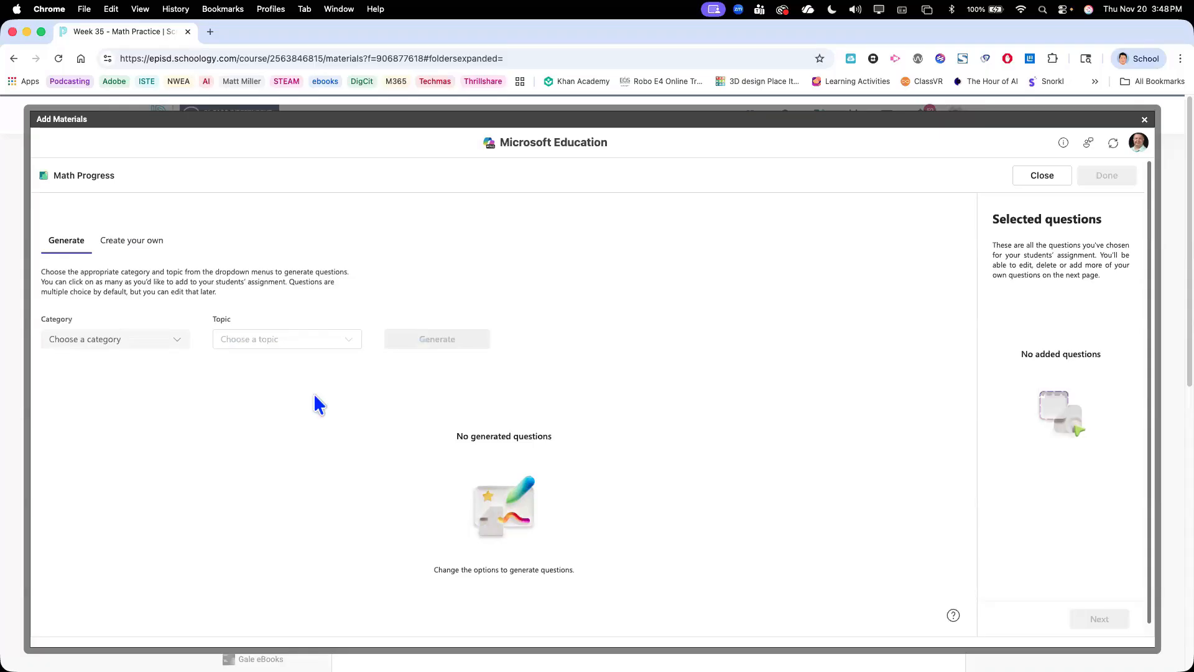
Set the question category to Numbers and operations and the topic to Addition and subtraction
{"action": "left_click", "coordinate": [175, 344]}
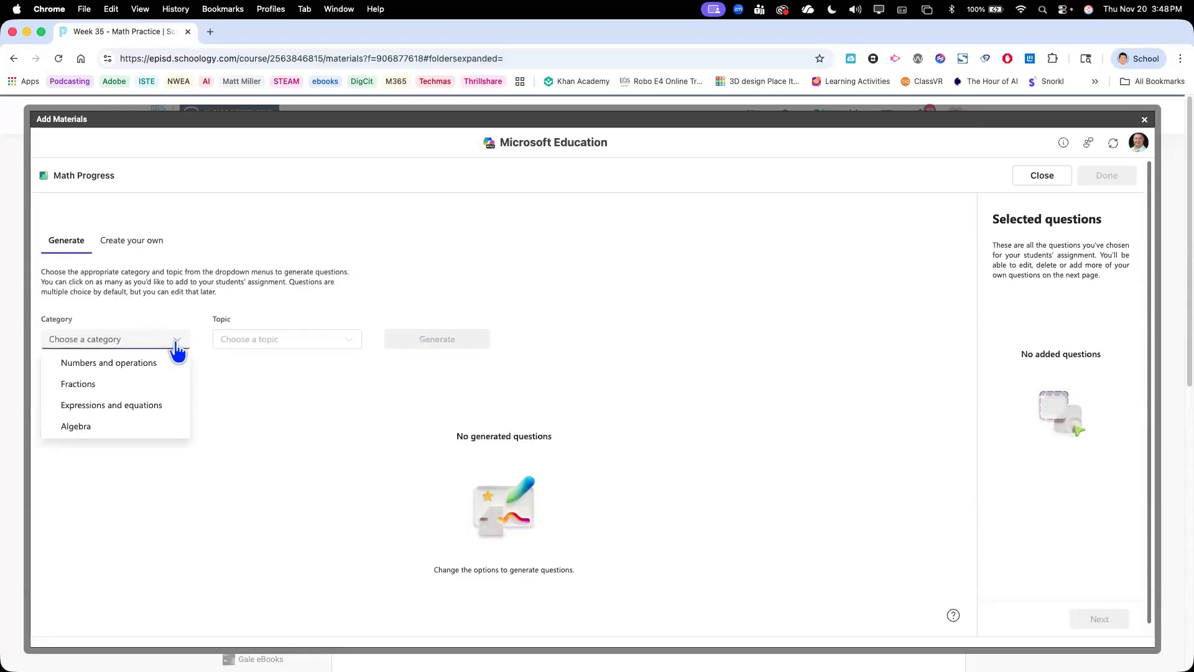
{"action": "left_click", "coordinate": [151, 370]}
{"action": "left_click", "coordinate": [312, 345]}
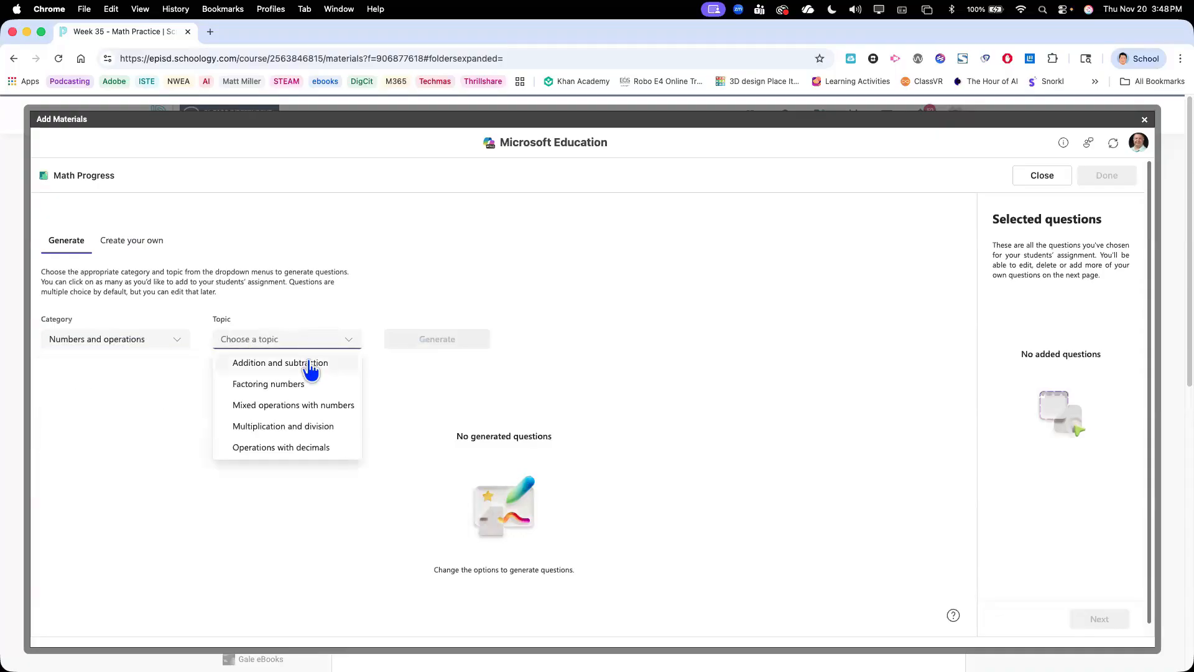
{"action": "left_click", "coordinate": [309, 367]}
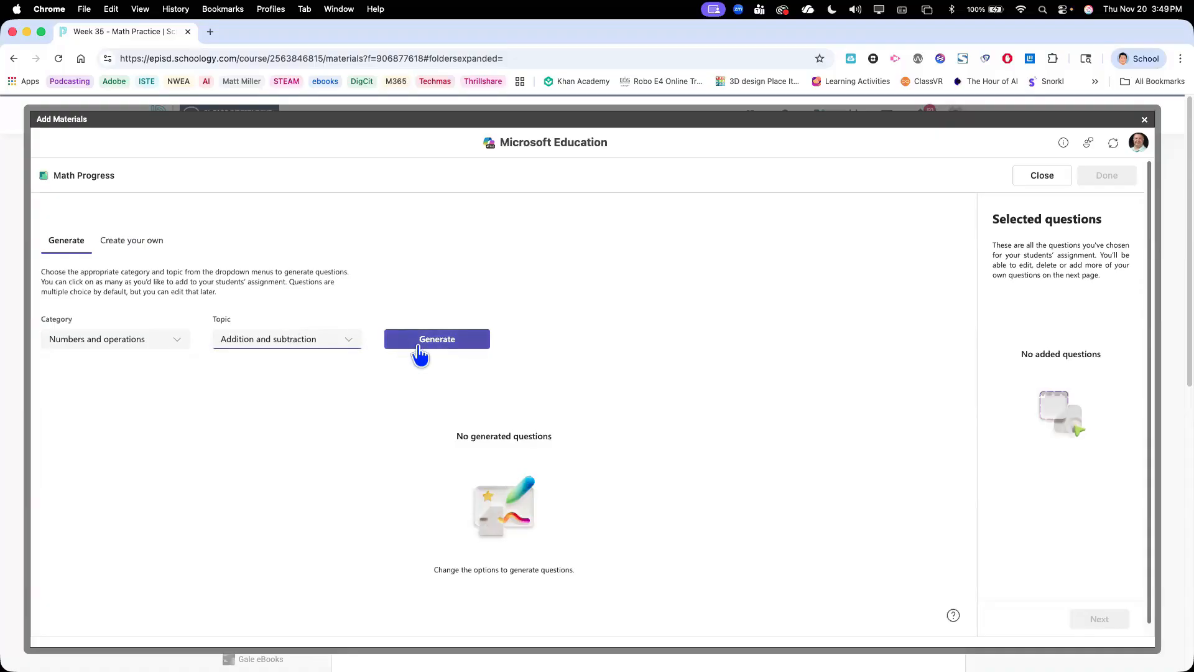
View the blank form for creating a custom math question and return to the question generator
{"action": "left_click", "coordinate": [154, 248]}
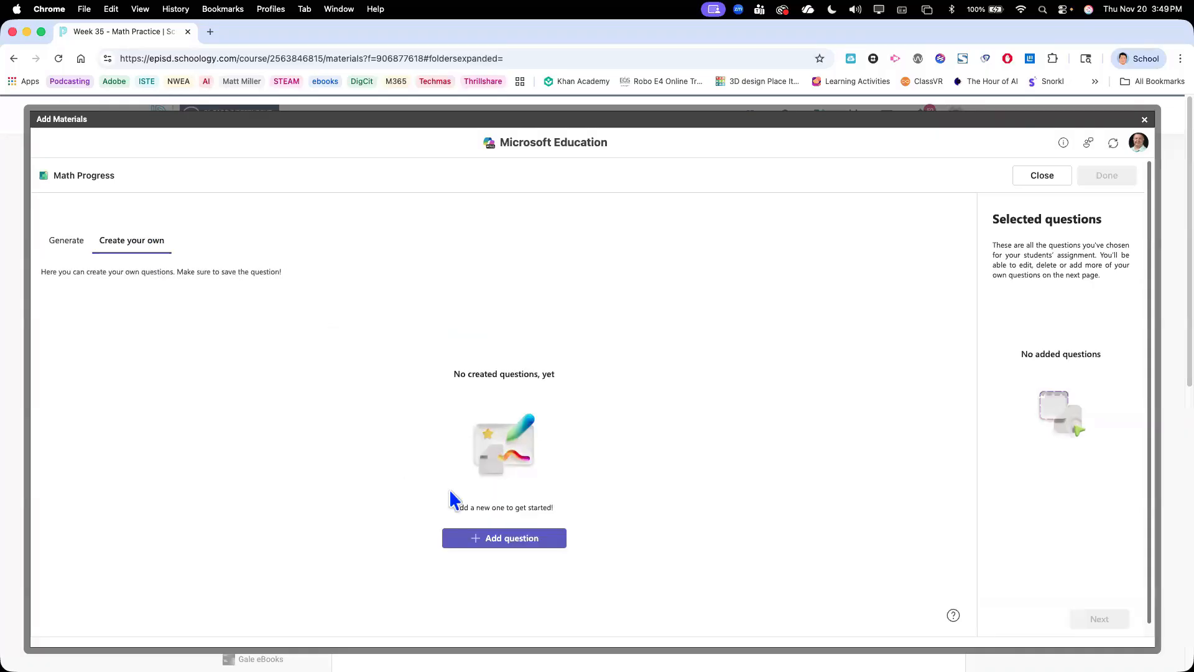
{"action": "left_click", "coordinate": [507, 540]}
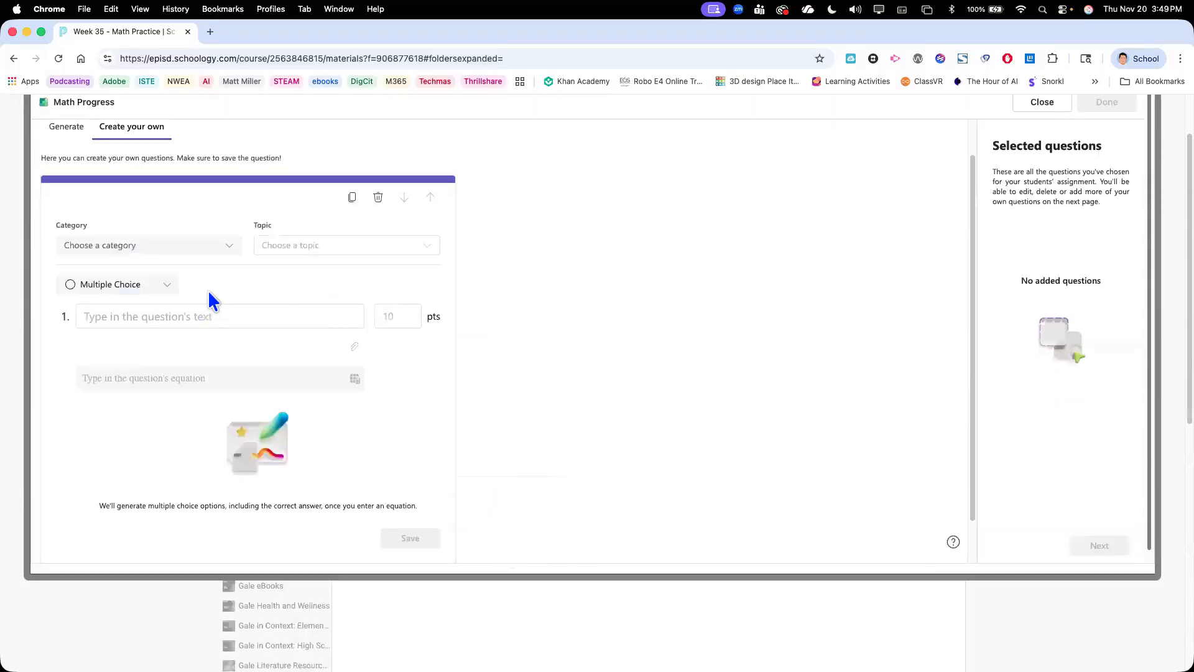
{"action": "left_click", "coordinate": [62, 131]}
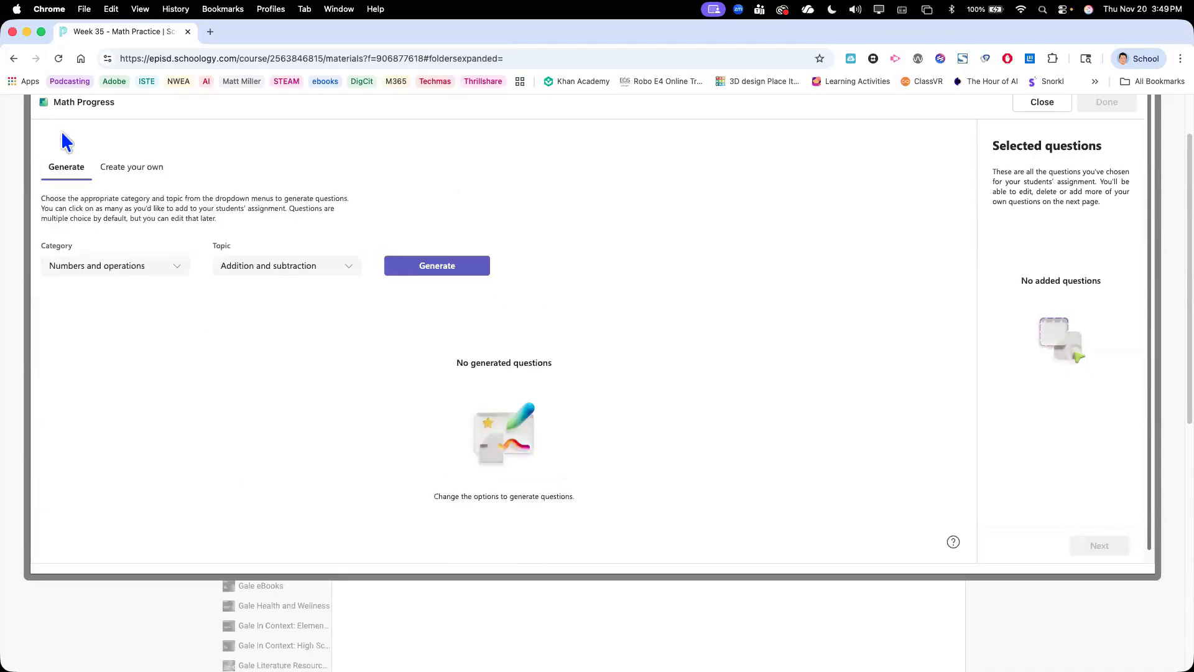
Generate the addition and subtraction questions and look through them
{"action": "left_click", "coordinate": [443, 278]}
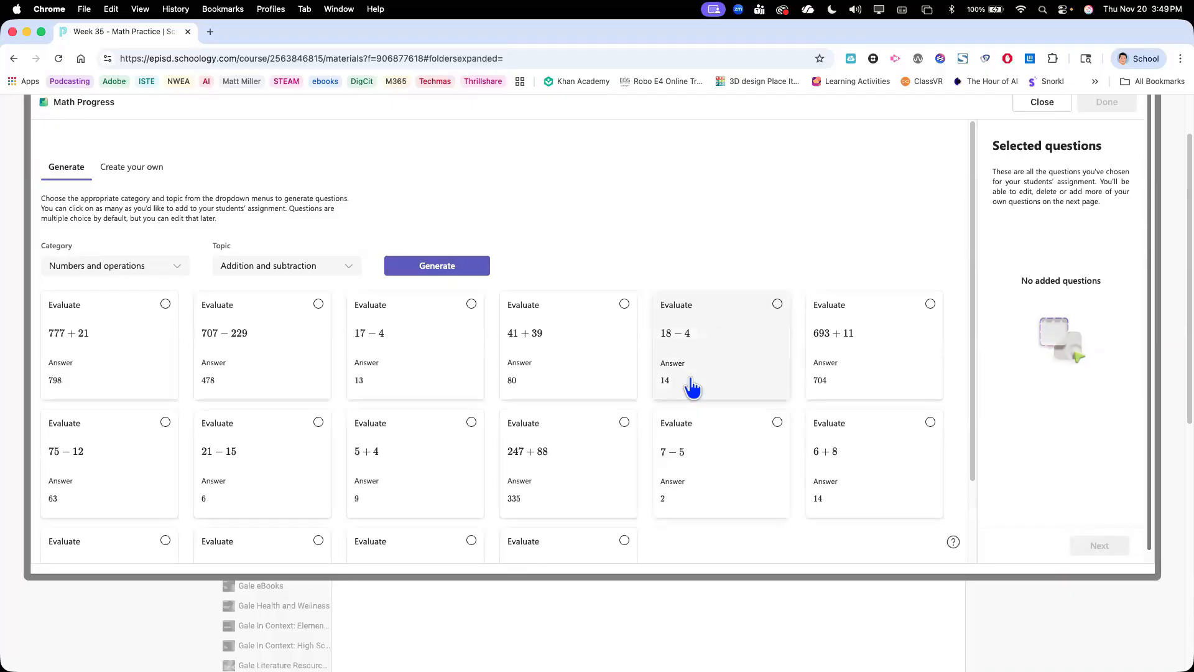
{"action": "scroll", "coordinate": [689, 386], "scroll_direction": "down", "scroll_amount": 3}
{"action": "scroll", "coordinate": [691, 386], "scroll_direction": "up", "scroll_amount": 2}
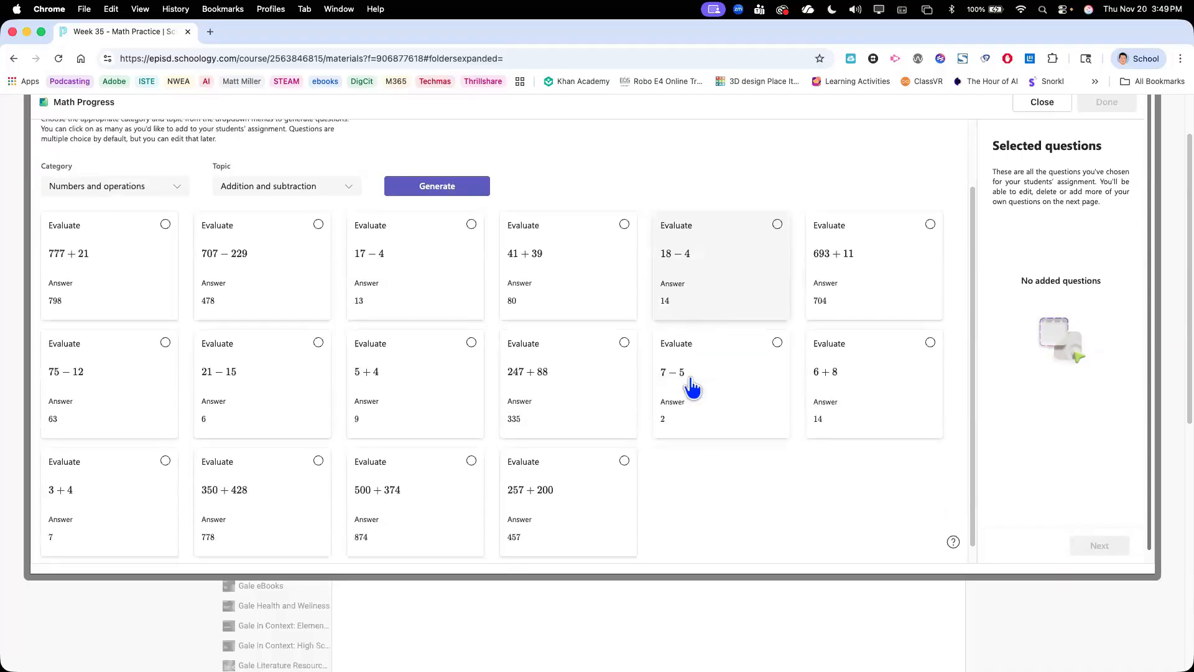
{"action": "scroll", "coordinate": [692, 386], "scroll_direction": "down", "scroll_amount": 2}
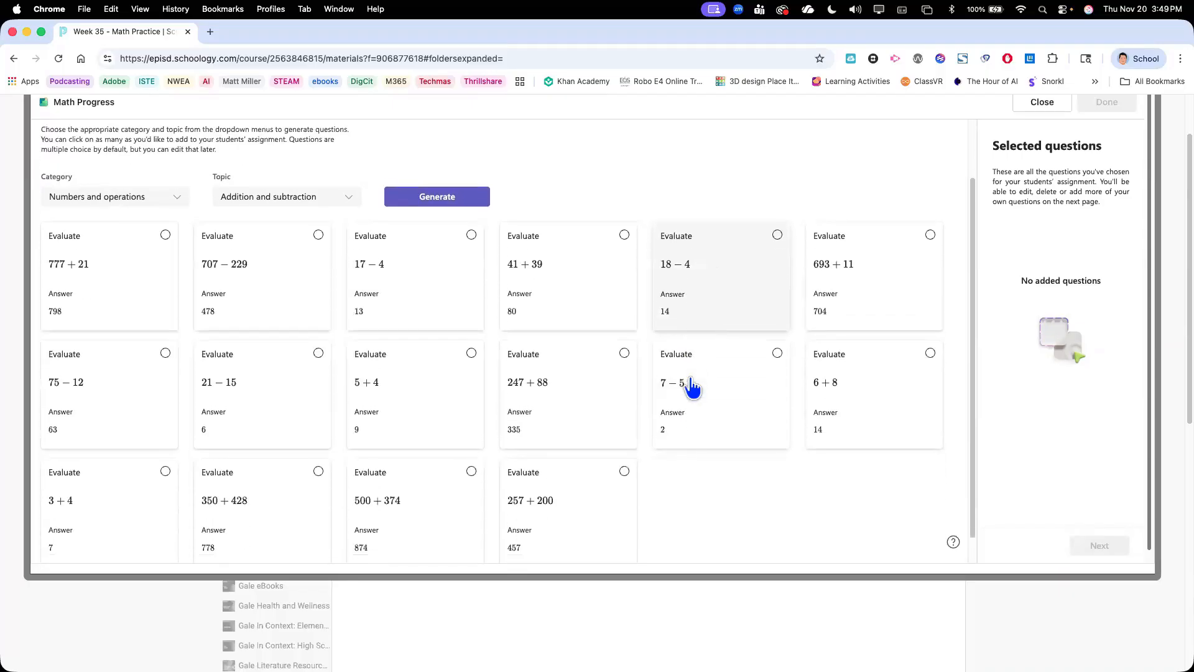
Select the generated questions 17 − 4, 41 + 39, 18 − 4, 21 − 15, 75 − 12, 5 + 4, 7 − 5, 6 + 8 and 3 + 4
{"action": "left_click", "coordinate": [403, 249]}
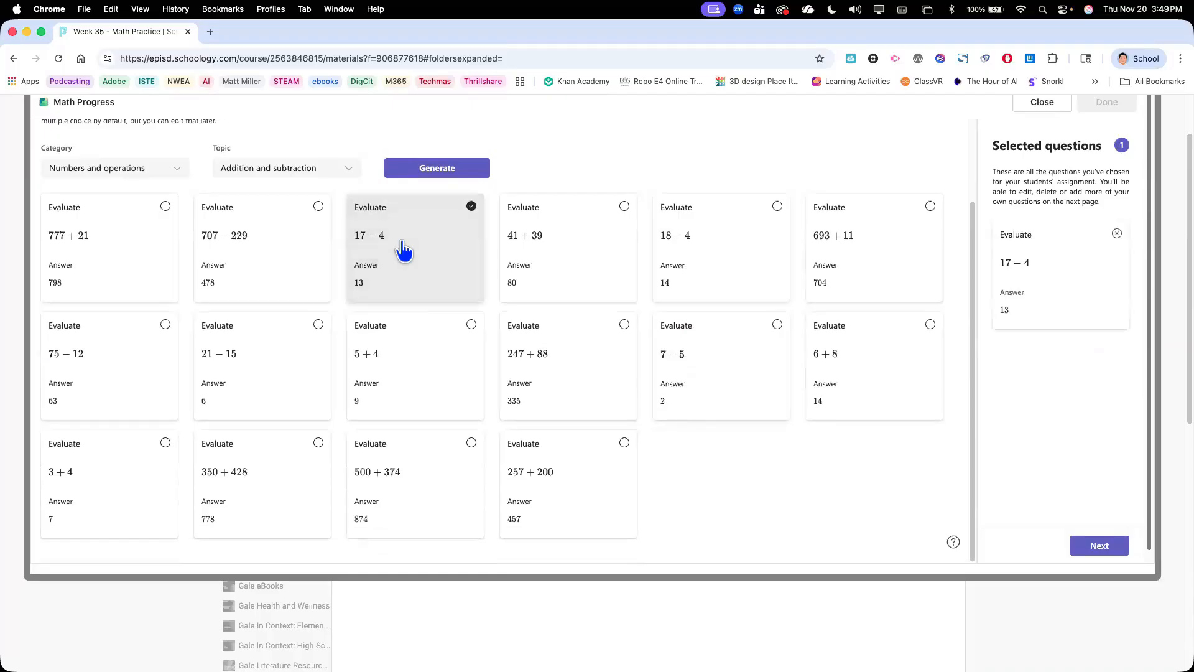
{"action": "left_click", "coordinate": [582, 250]}
{"action": "left_click", "coordinate": [742, 265]}
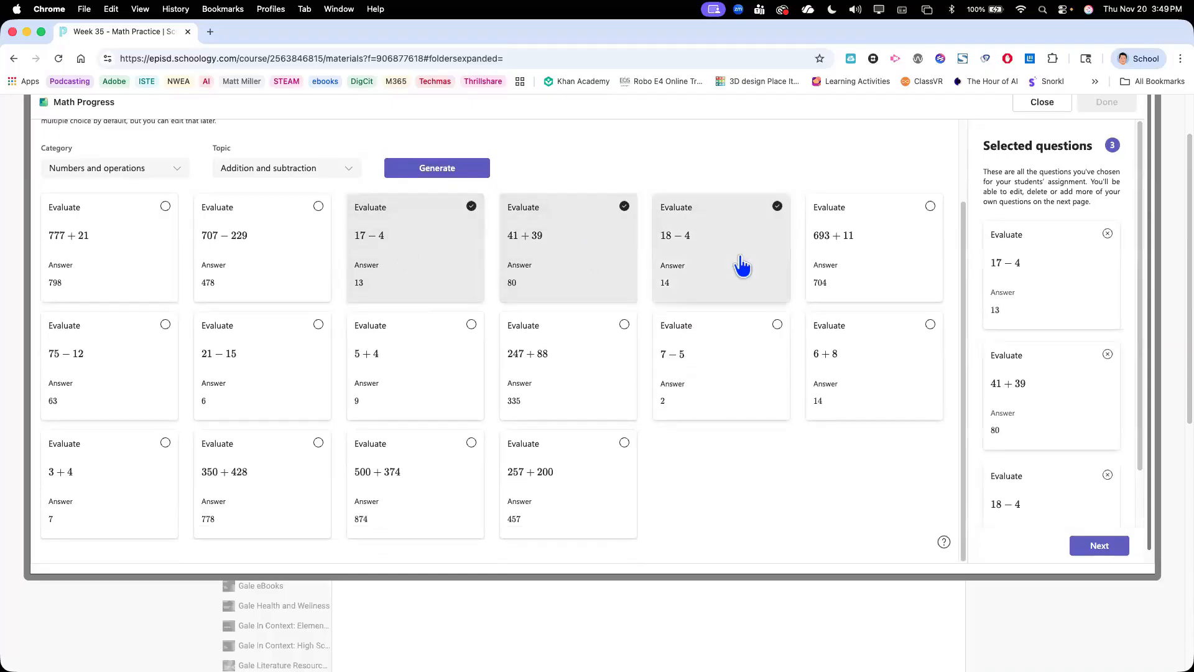
{"action": "left_click", "coordinate": [239, 373]}
{"action": "left_click", "coordinate": [89, 384]}
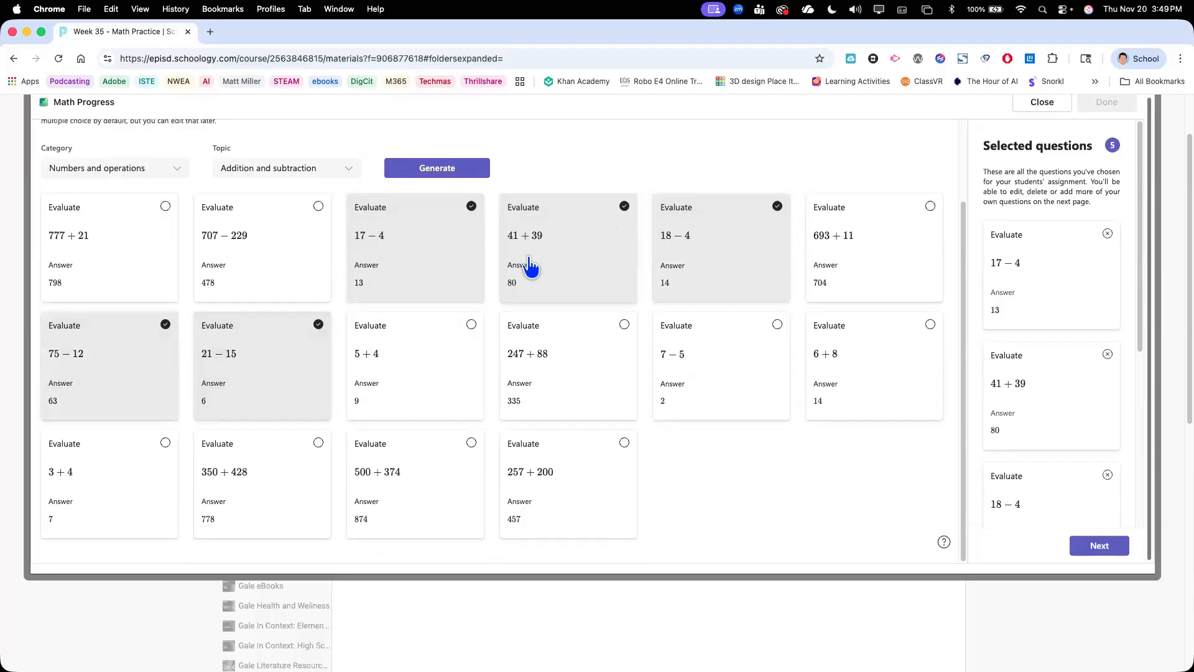
{"action": "left_click", "coordinate": [413, 400]}
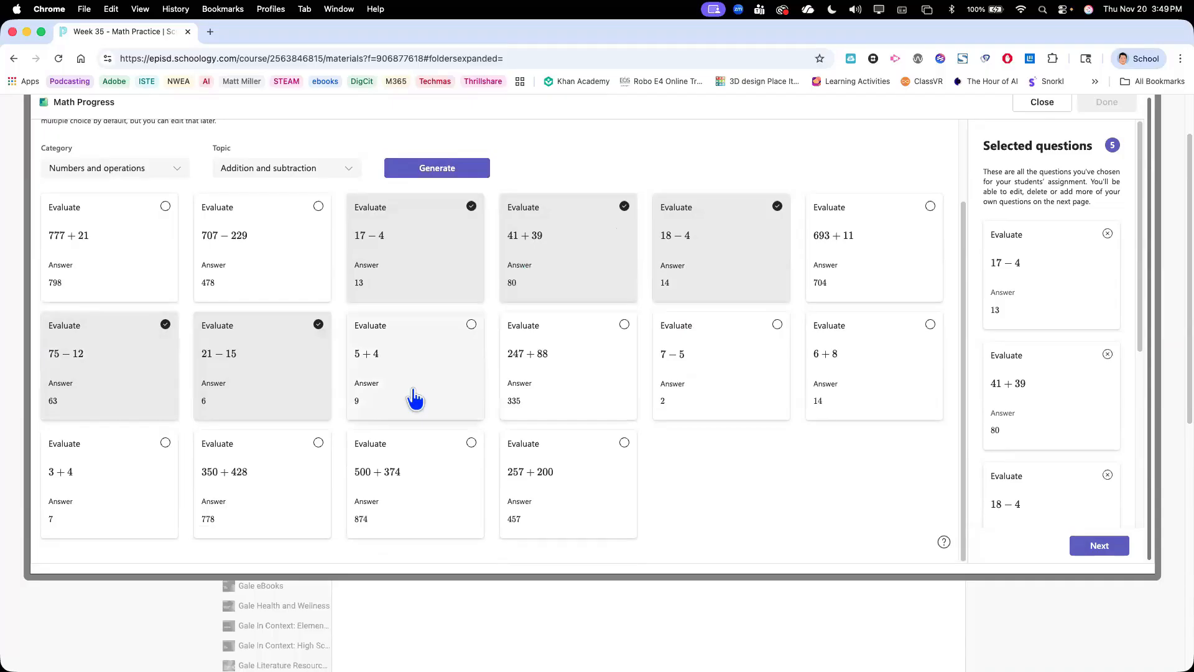
{"action": "left_click", "coordinate": [745, 382]}
{"action": "left_click", "coordinate": [868, 365]}
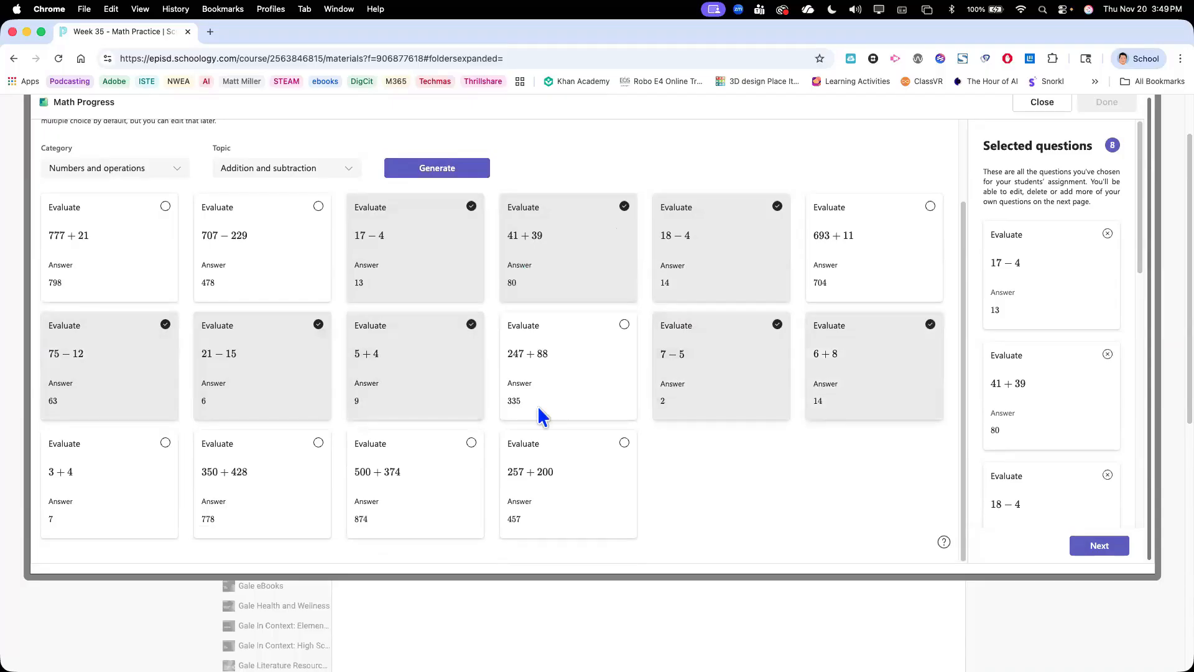
{"action": "left_click", "coordinate": [112, 502]}
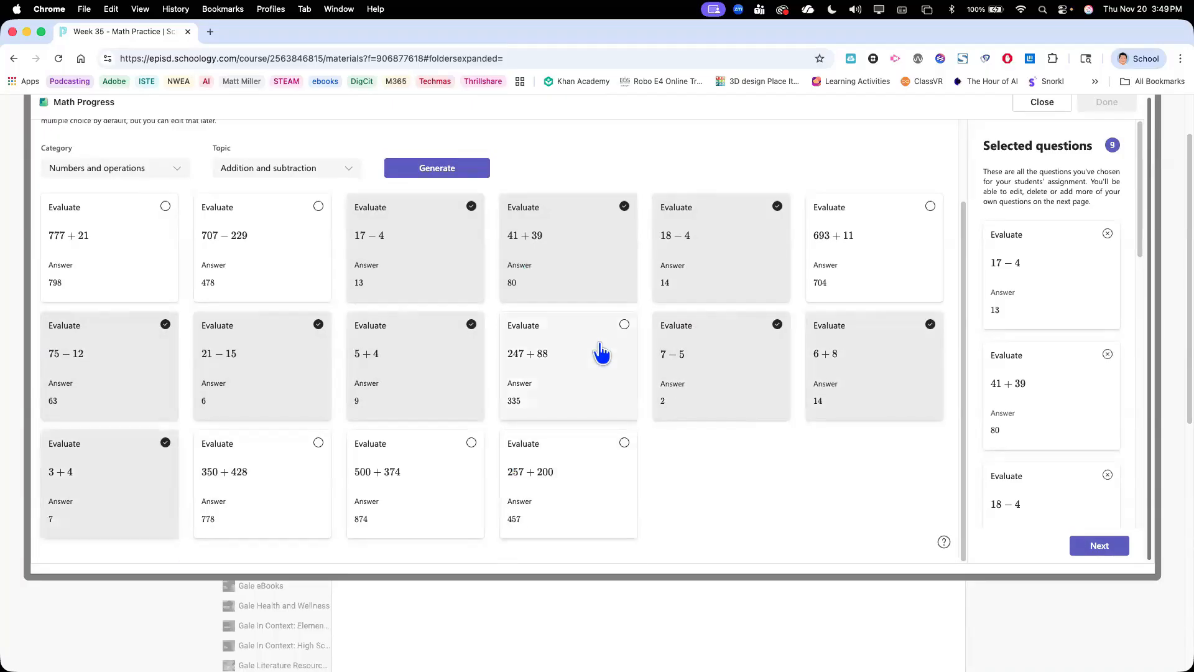
{"action": "scroll", "coordinate": [601, 352], "scroll_direction": "down", "scroll_amount": 5}
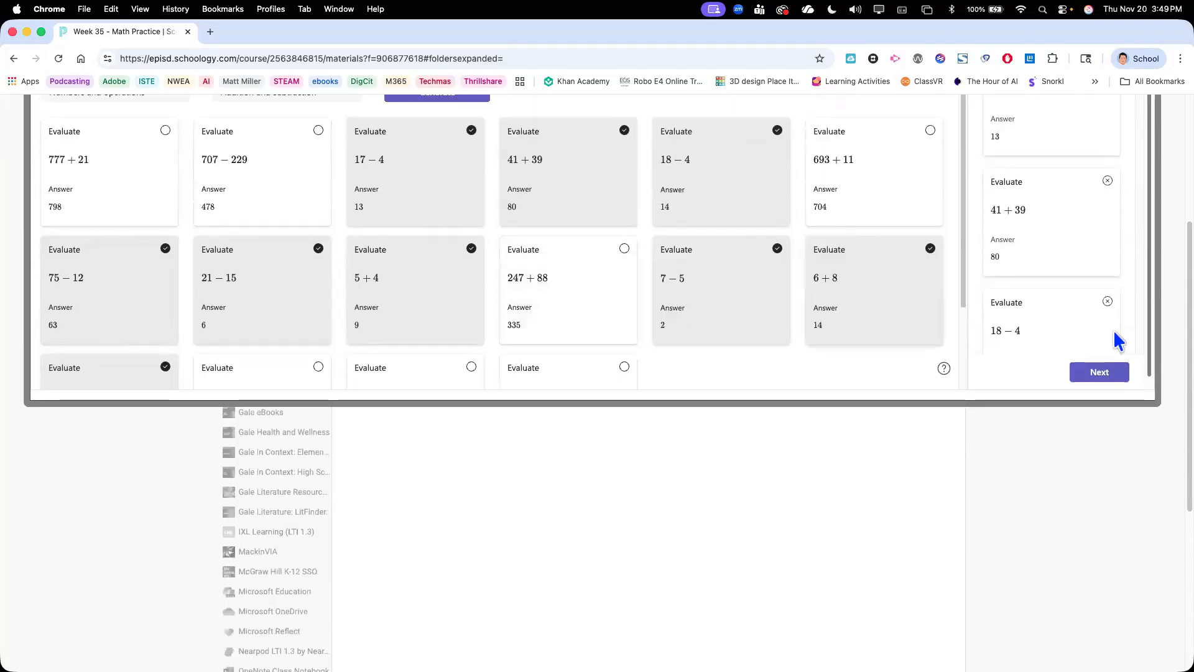
Review the Math Progress quiz questions and their multiple-choice answers
{"action": "scroll", "coordinate": [796, 317], "scroll_direction": "up", "scroll_amount": 3}
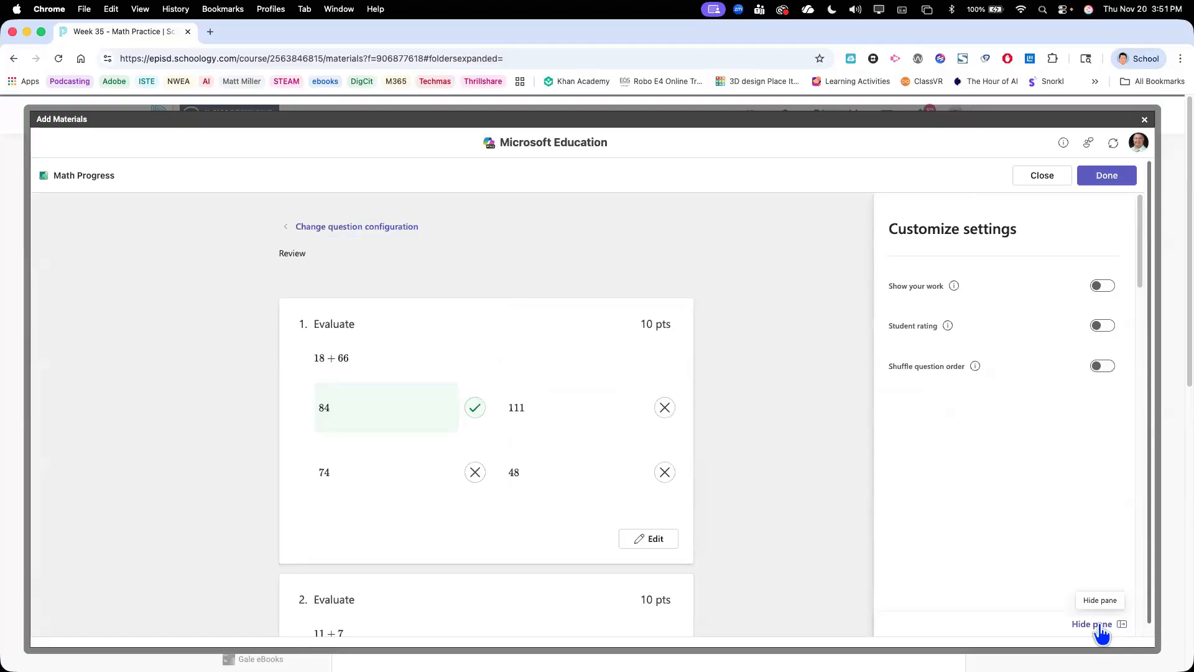
{"action": "scroll", "coordinate": [544, 370], "scroll_direction": "down", "scroll_amount": 1}
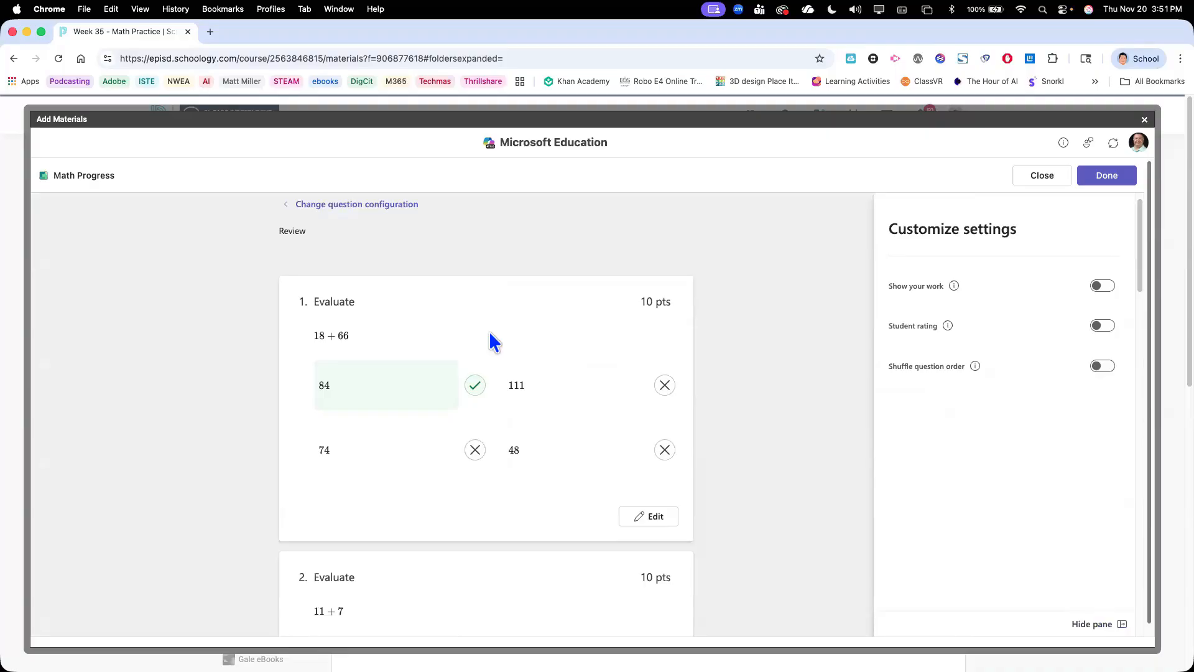
{"action": "scroll", "coordinate": [494, 342], "scroll_direction": "down", "scroll_amount": 1}
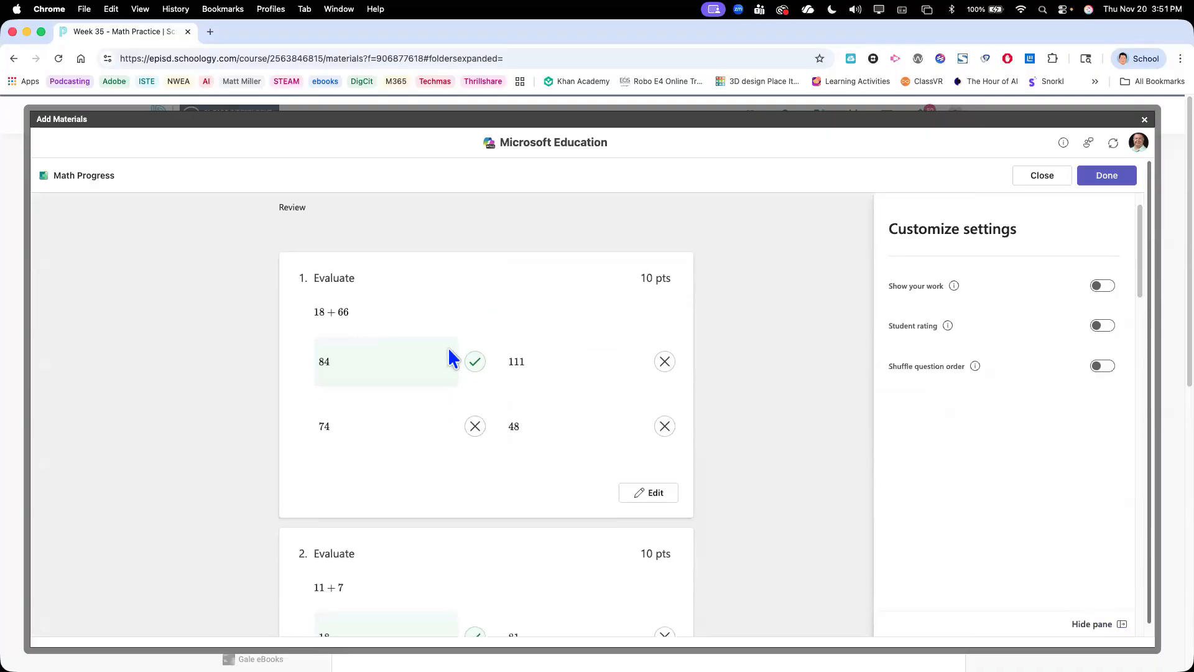
{"action": "scroll", "coordinate": [452, 360], "scroll_direction": "down", "scroll_amount": 10}
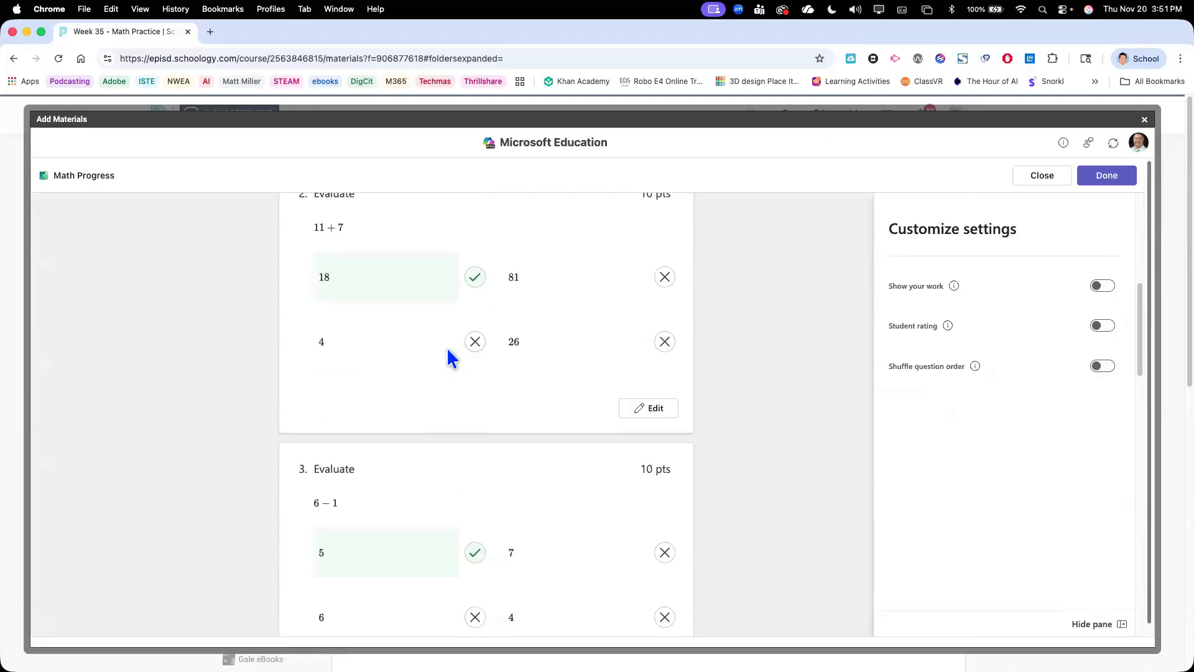
{"action": "scroll", "coordinate": [449, 358], "scroll_direction": "down", "scroll_amount": 4}
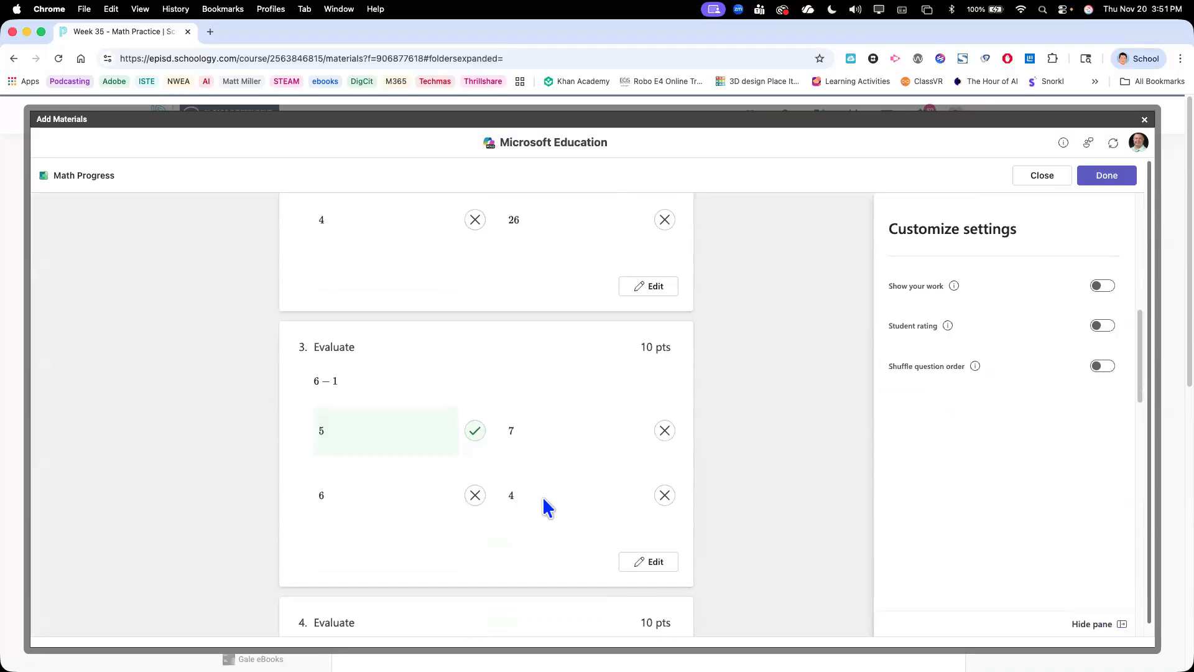
{"action": "scroll", "coordinate": [546, 508], "scroll_direction": "down", "scroll_amount": 3}
{"action": "scroll", "coordinate": [544, 507], "scroll_direction": "up", "scroll_amount": 15}
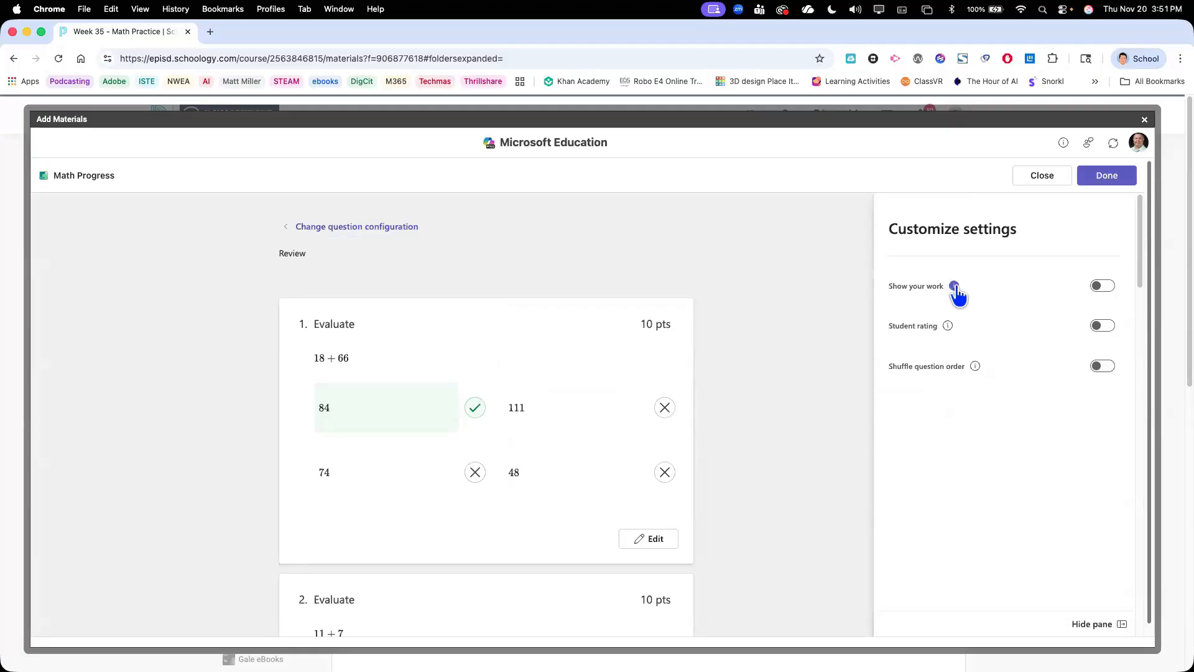
Turn on Show your work, Student rating and Shuffle question order, and finish the Math Progress setup
{"action": "mouse_move", "coordinate": [956, 288]}
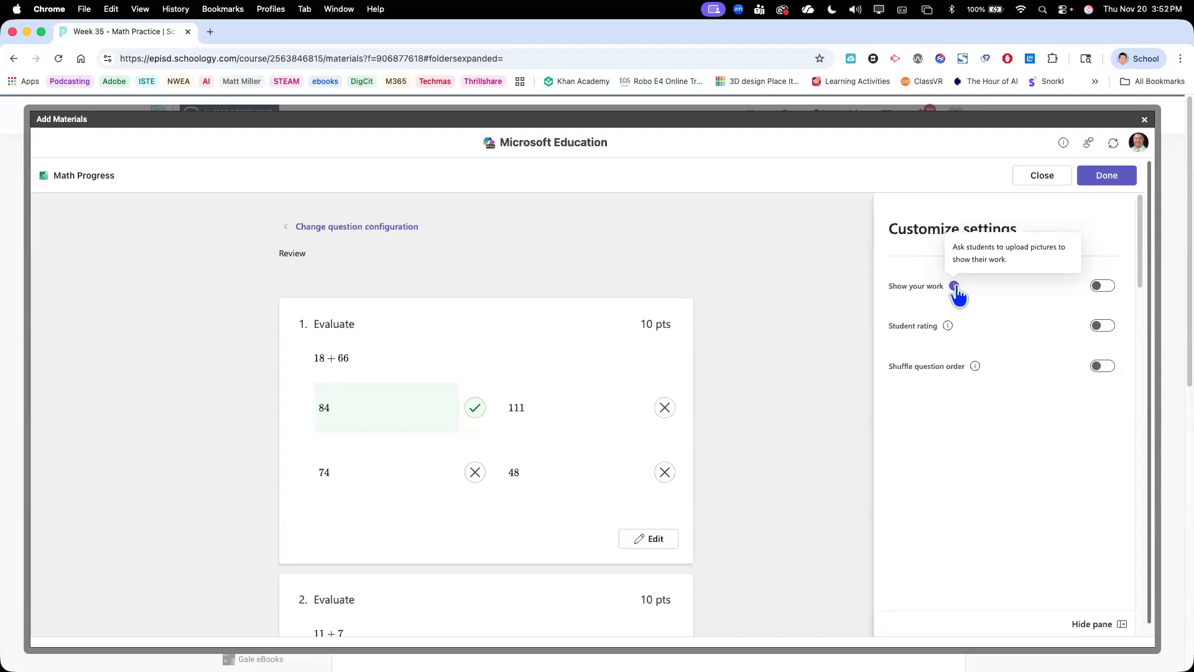
{"action": "left_click", "coordinate": [1102, 288]}
{"action": "mouse_move", "coordinate": [949, 329]}
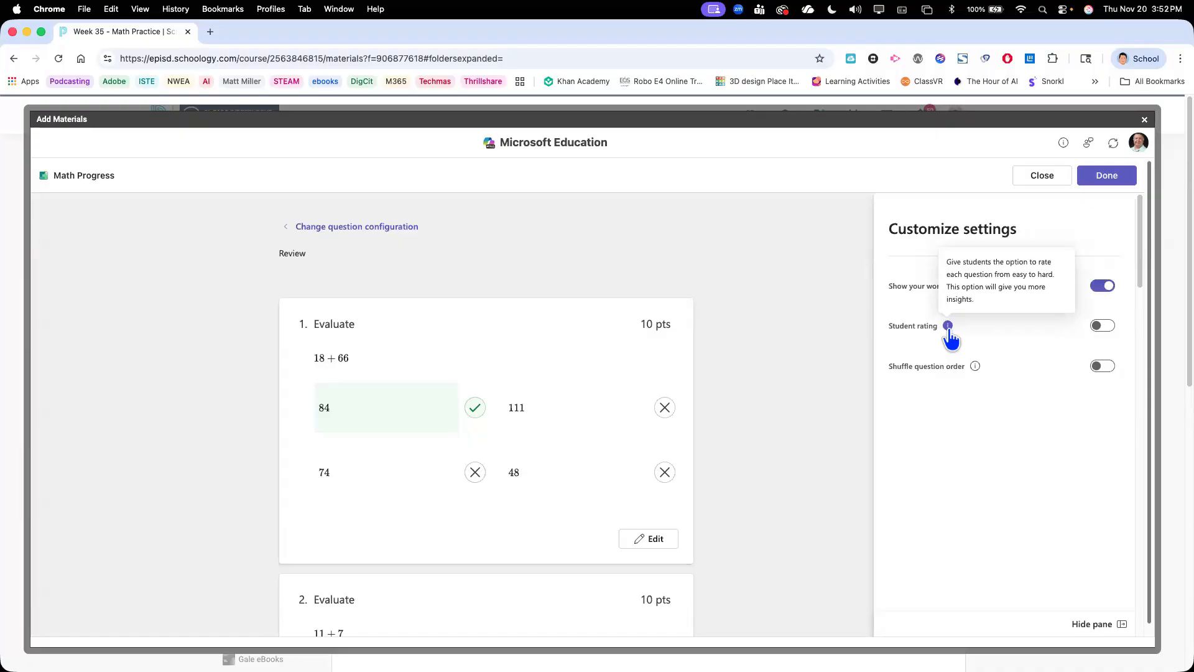
{"action": "left_click", "coordinate": [1106, 328]}
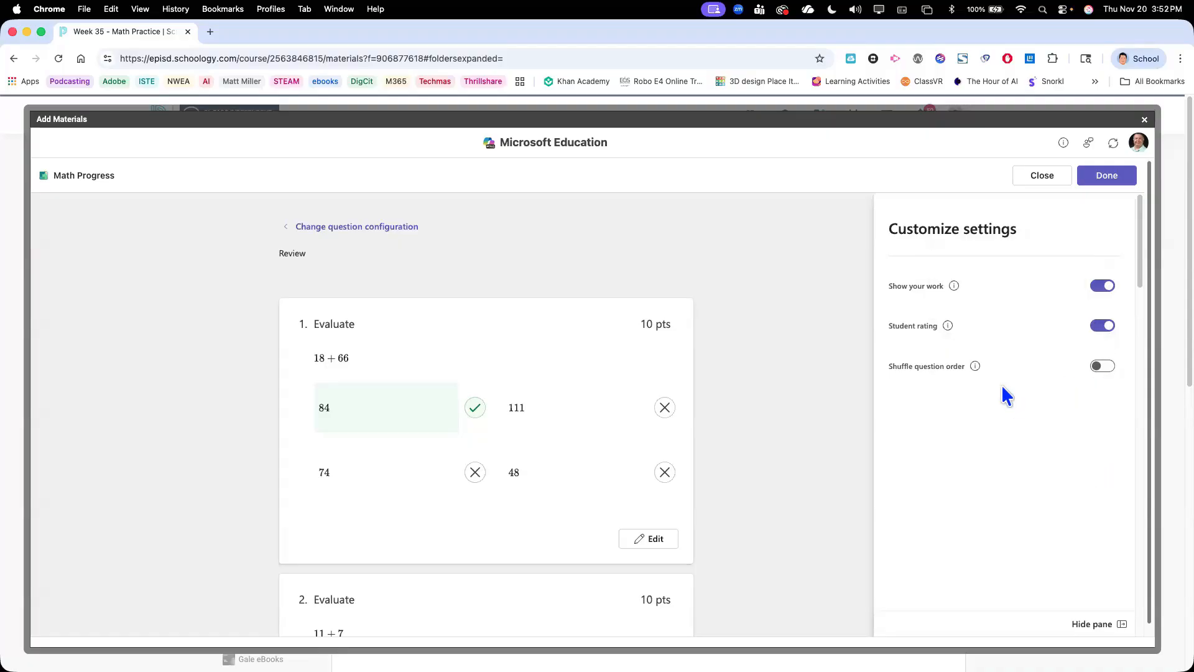
{"action": "left_click", "coordinate": [1097, 368]}
{"action": "left_click", "coordinate": [1095, 175]}
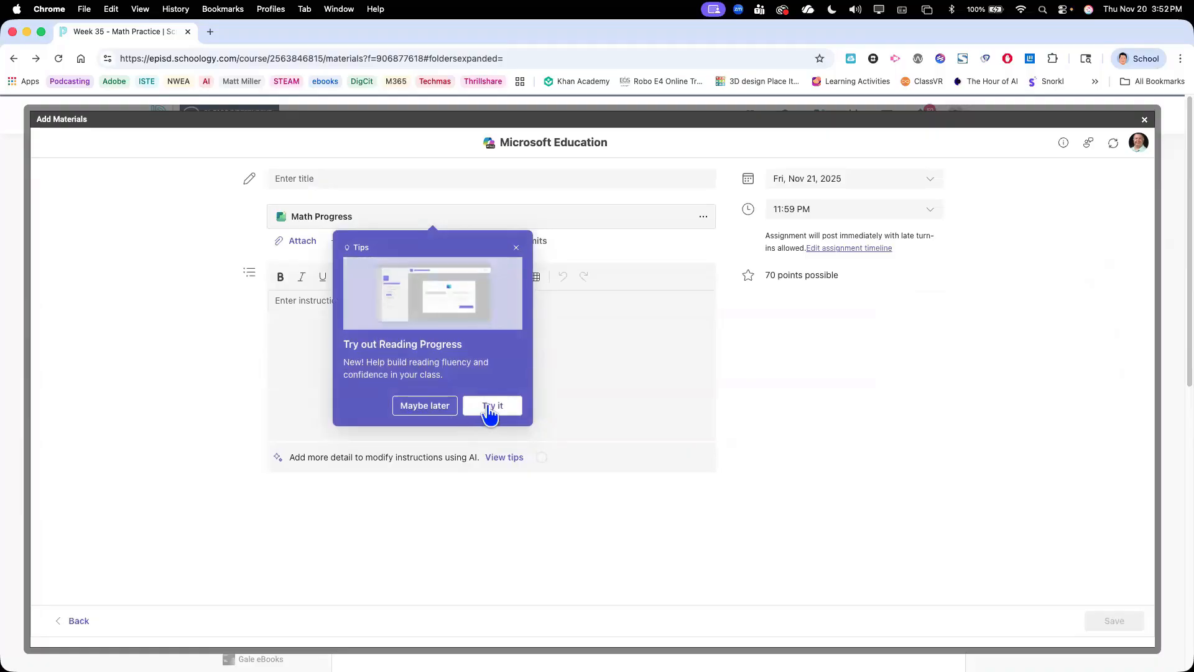
Dismiss the Reading Progress tip and title the assignment "Week 15 Math Practice Addition and Subtraction"
{"action": "left_click", "coordinate": [515, 249]}
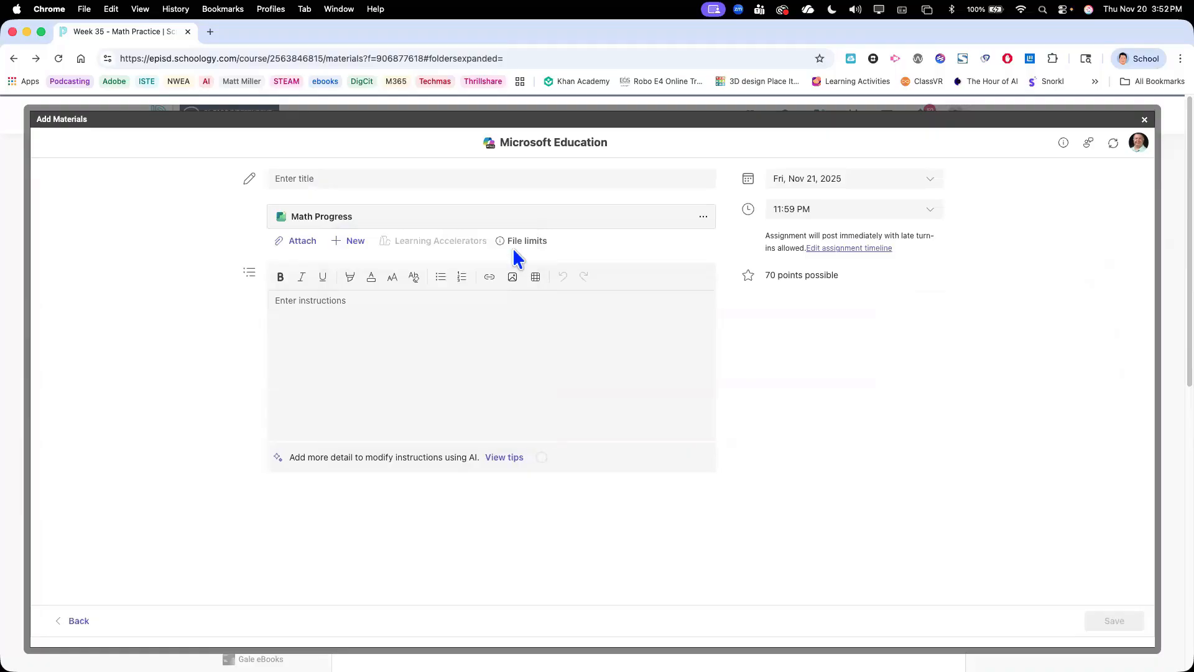
{"action": "left_click", "coordinate": [351, 178]}
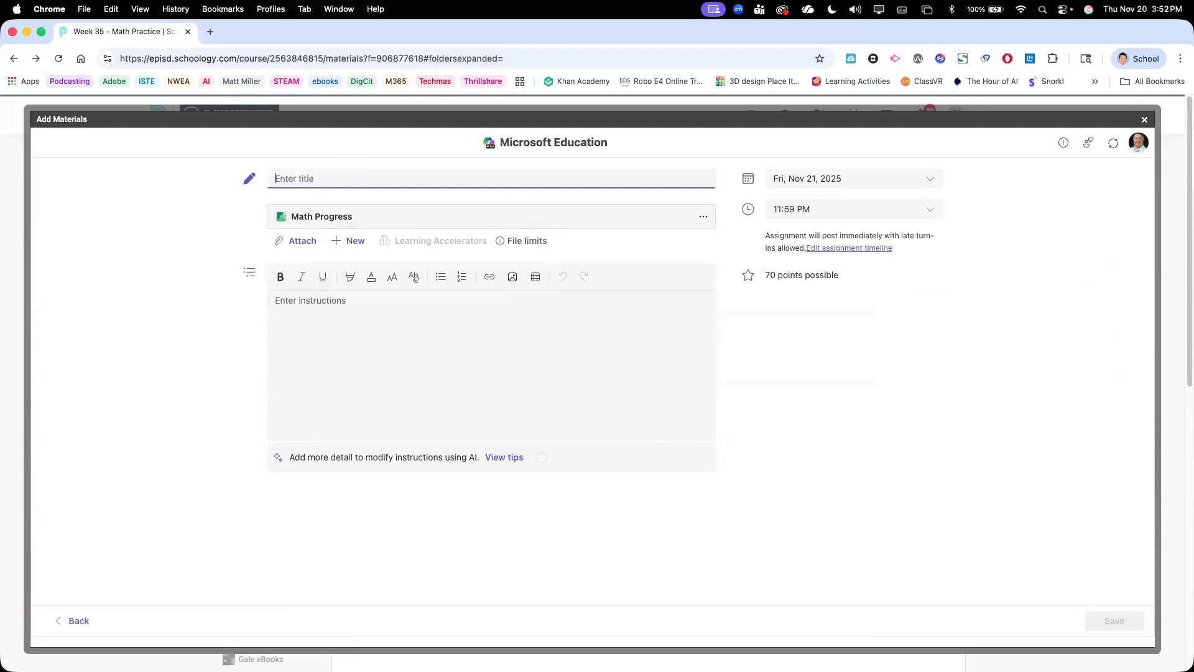
{"action": "type", "text": "Week 15 "}
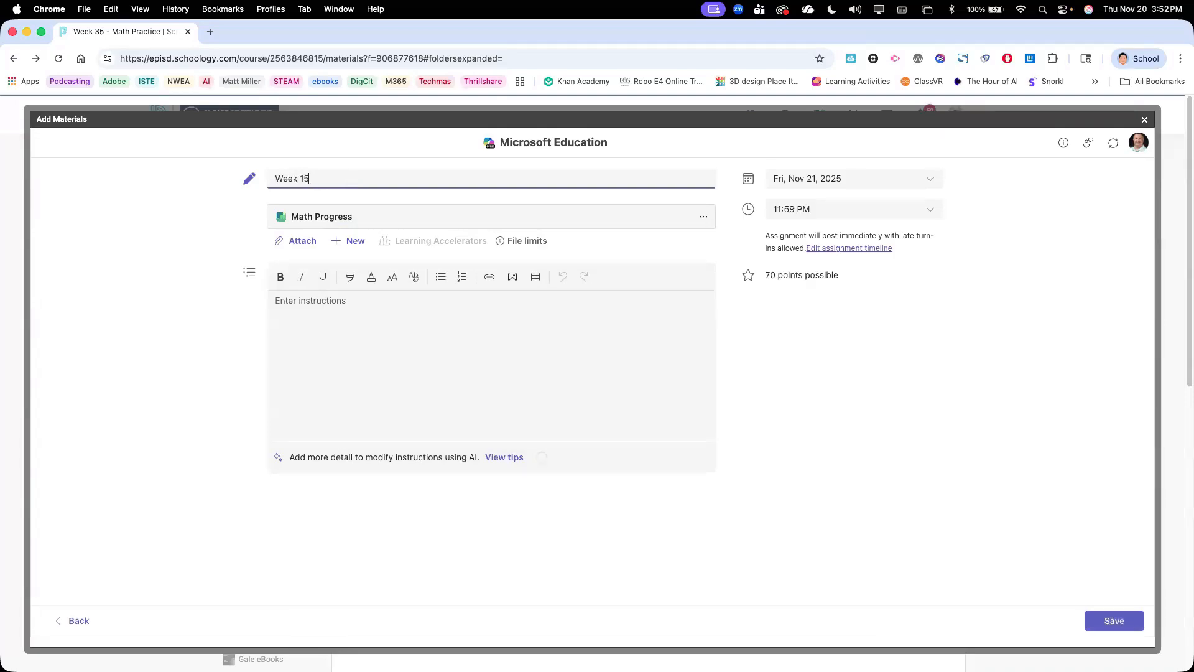
{"action": "type", "text": "m"}
{"action": "type", "text": "Math"}
{"action": "type", "text": " Practic"}
{"action": "type", "text": "e Addition and Subr"}
{"action": "type", "text": "raction"}
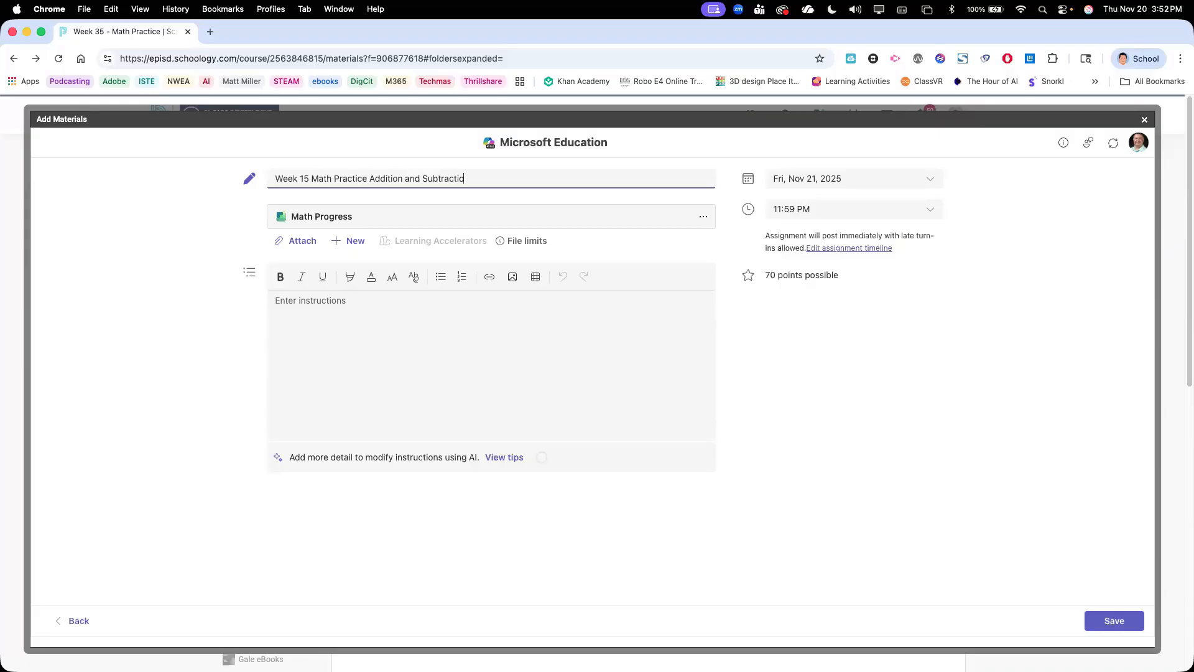
Enter the instructions "Please answer the following addition and subtraction problems. Make sure to upload your work."
{"action": "left_click", "coordinate": [324, 314]}
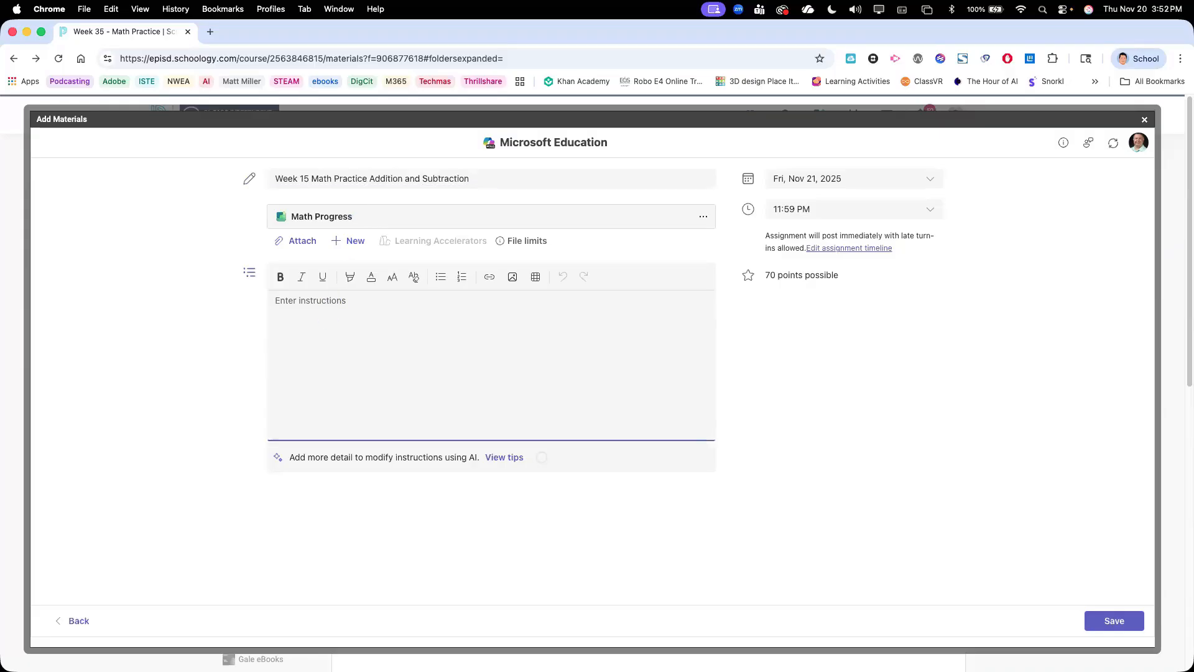
{"action": "type", "text": "Please answer the following addition and sub"}
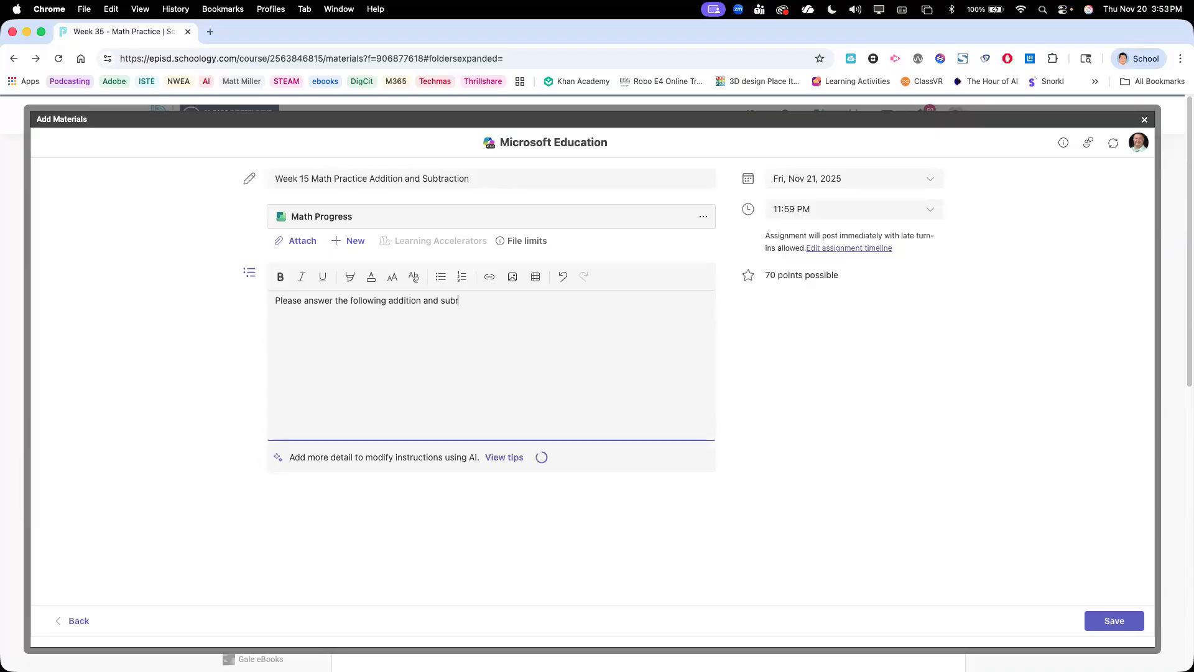
{"action": "type", "text": "traction"}
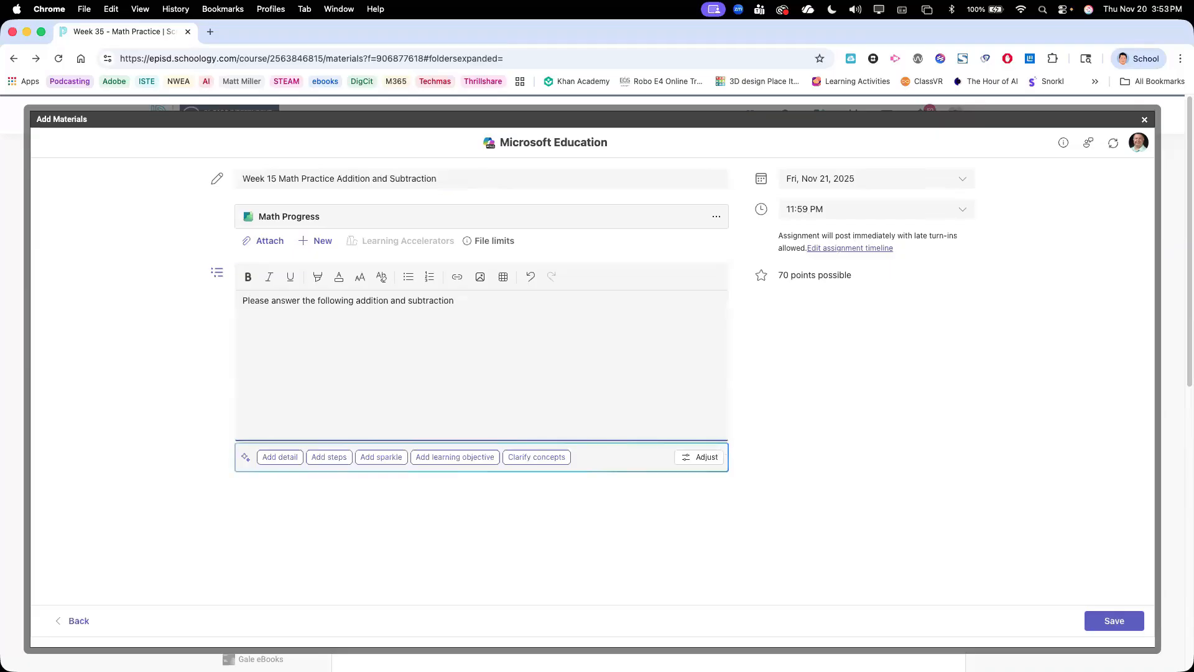
{"action": "type", "text": " problem"}
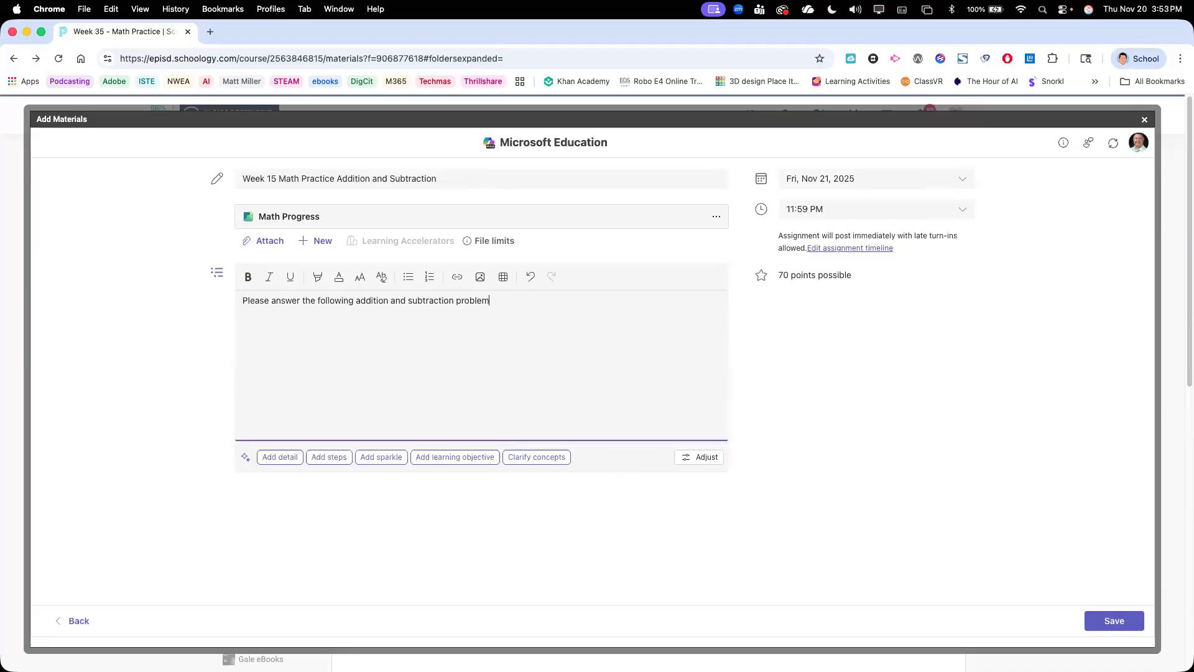
{"action": "type", "text": "s. Make sure to upload your work."}
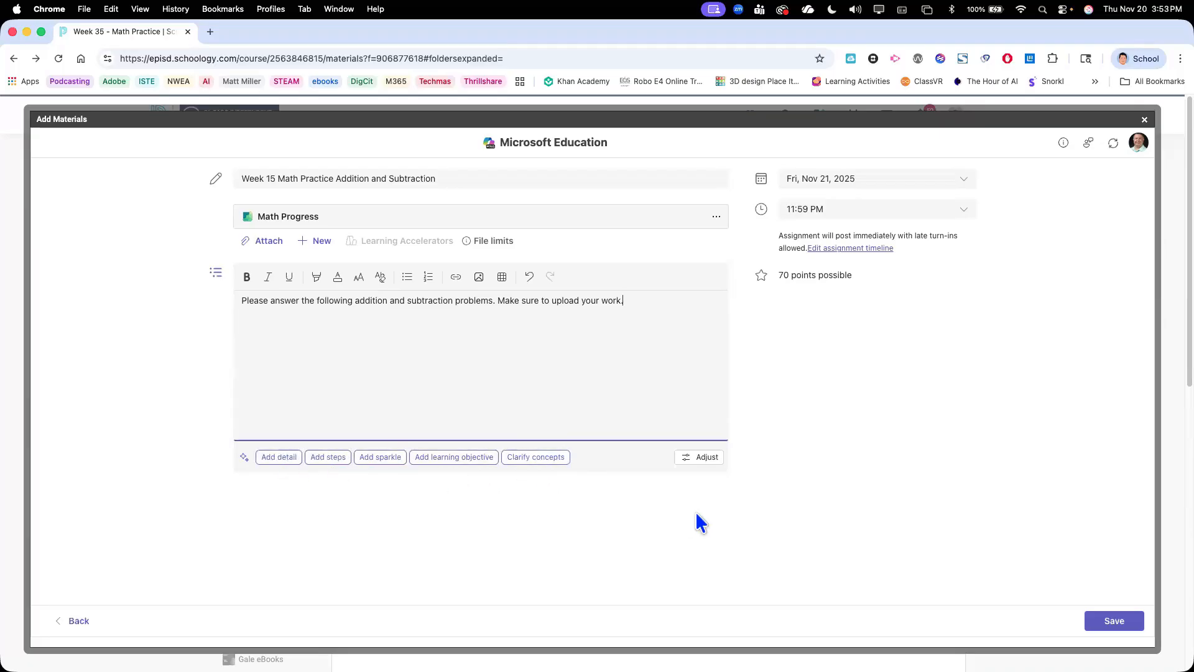
Keep the due date at Fri, Nov 21, 2025 and save the assignment to the Week 35 folder
{"action": "left_click", "coordinate": [917, 181]}
{"action": "left_click", "coordinate": [888, 303]}
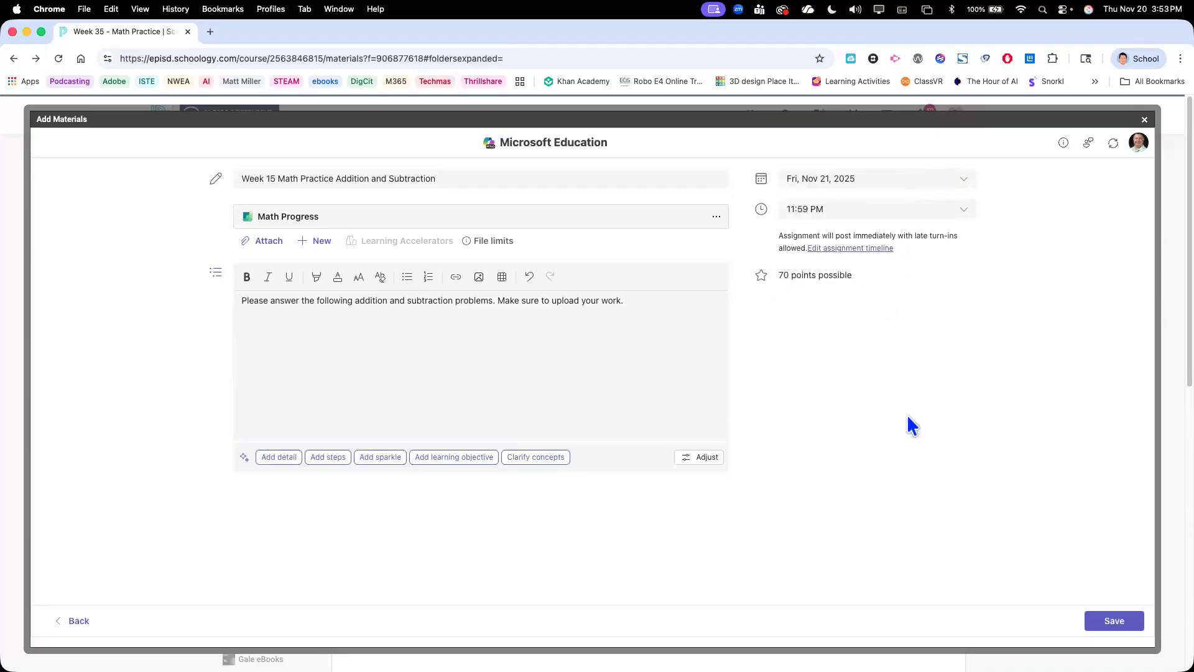
{"action": "left_click", "coordinate": [1115, 621]}
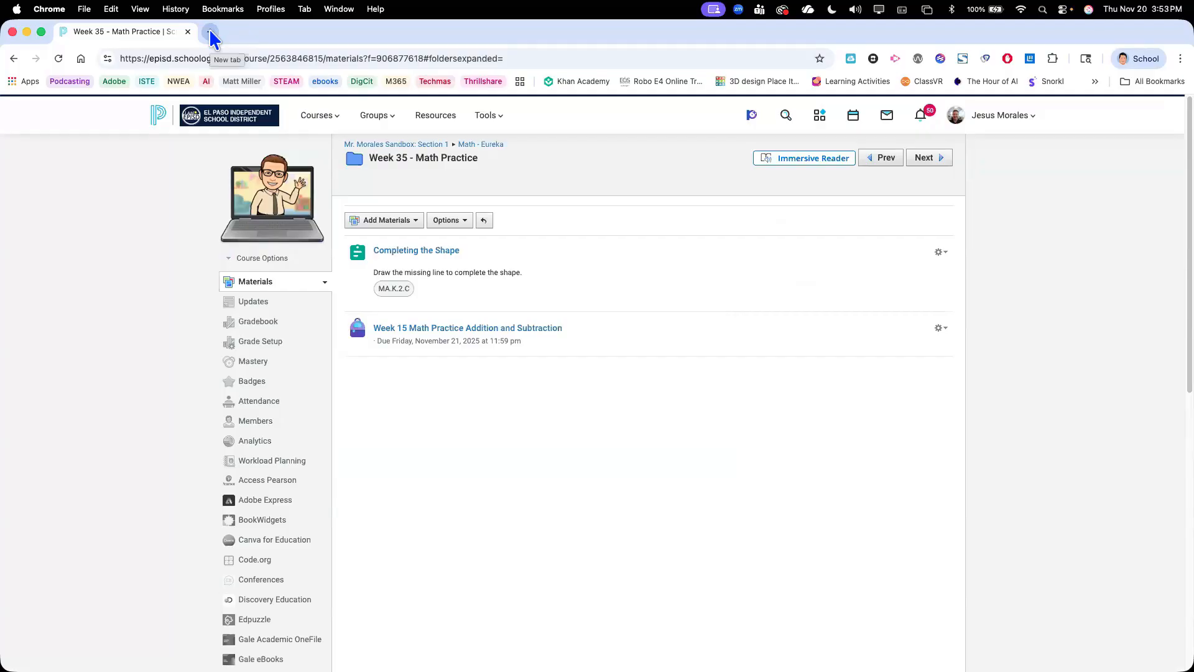
{"action": "left_click", "coordinate": [210, 32]}
{"action": "key", "text": "super+w"}
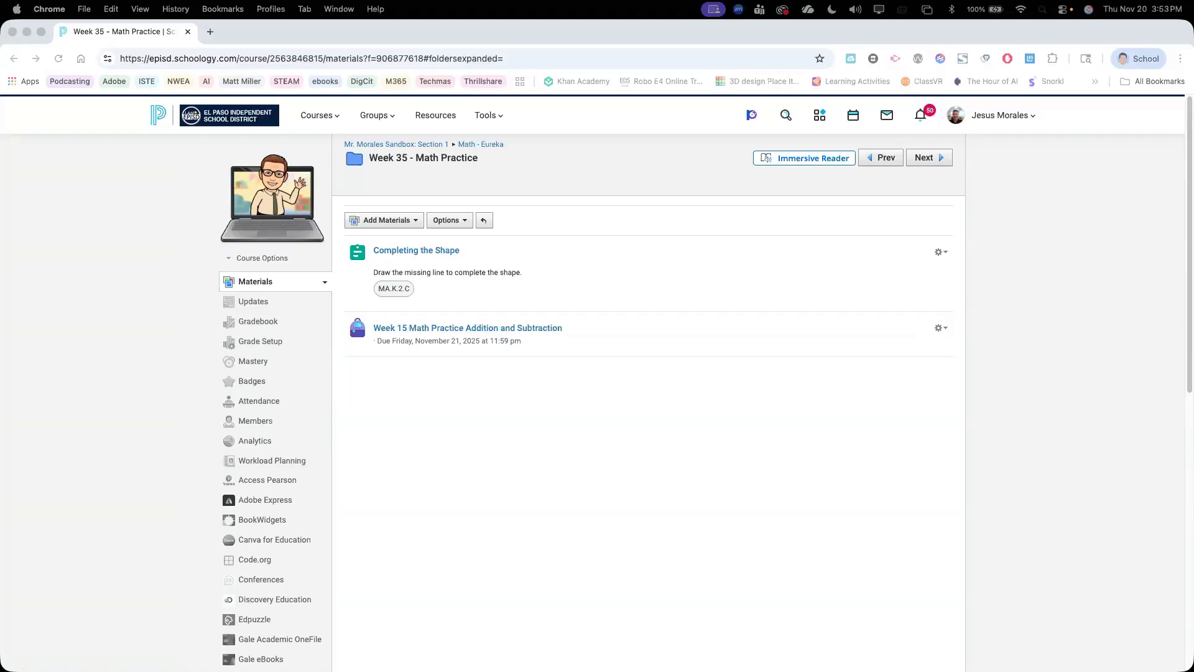
In the student account's window, open the sandbox course's Week 15 Math Practice Addition and Subtraction assignment in the Week 35 - Math Practice folder under Math - Eureka
{"action": "left_click_drag", "start_coordinate": [829, 130], "coordinate": [315, 28]}
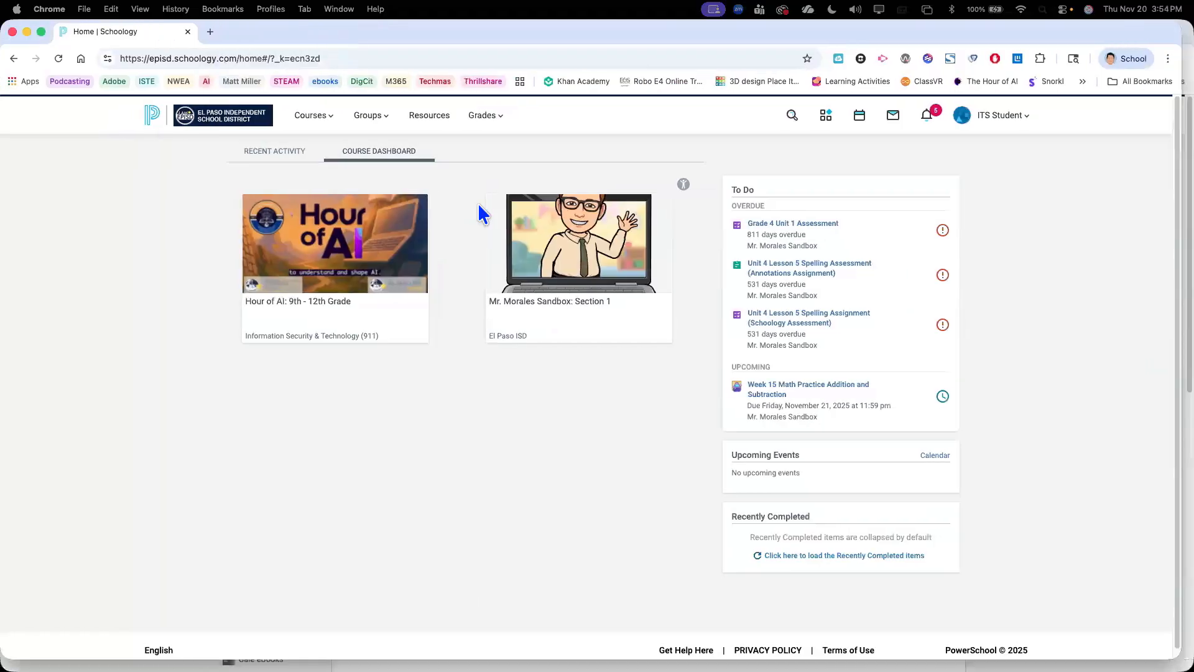
{"action": "left_click", "coordinate": [561, 255]}
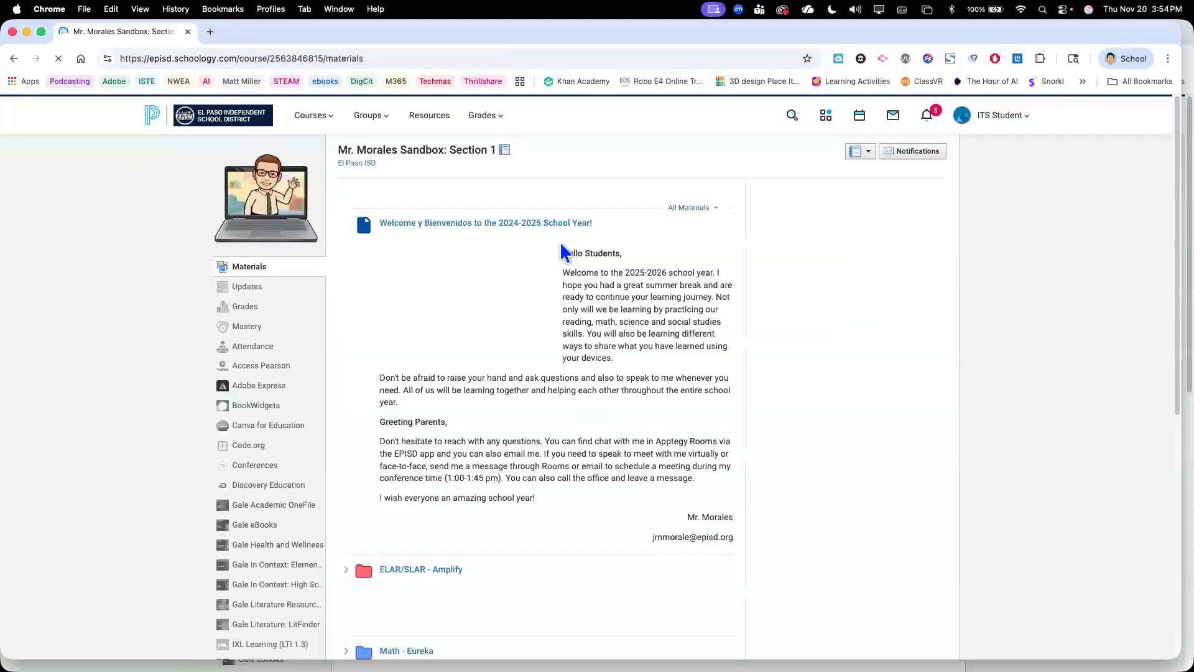
{"action": "scroll", "coordinate": [565, 252], "scroll_direction": "down", "scroll_amount": 6}
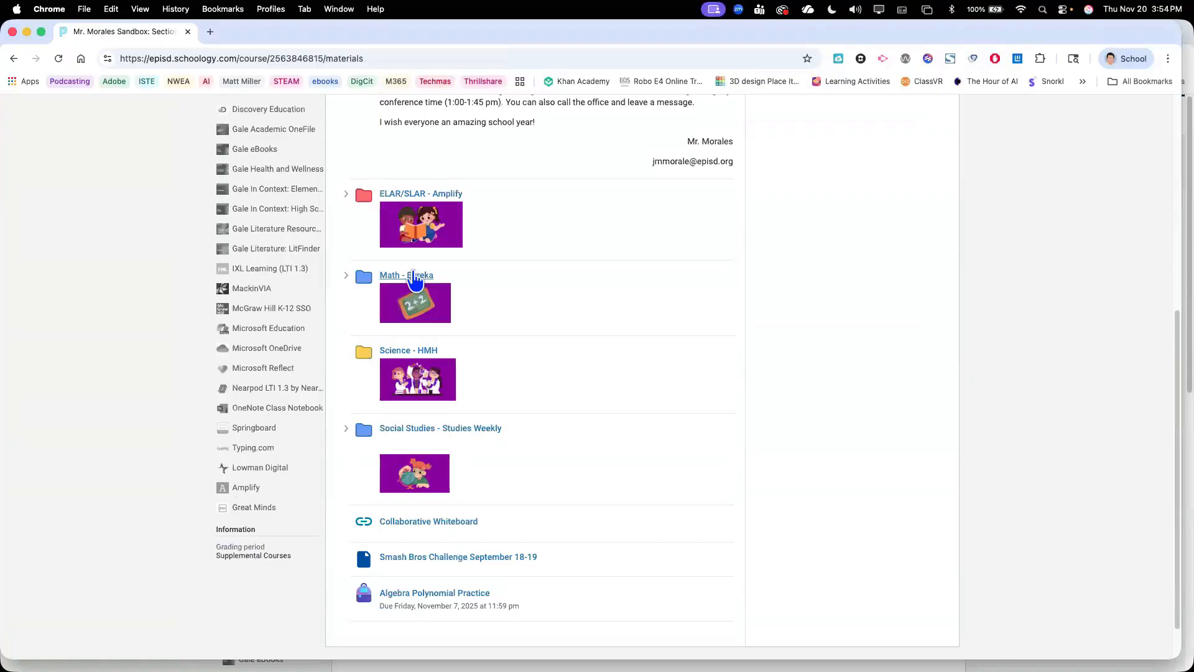
{"action": "left_click", "coordinate": [415, 276]}
{"action": "scroll", "coordinate": [414, 299], "scroll_direction": "down", "scroll_amount": 1}
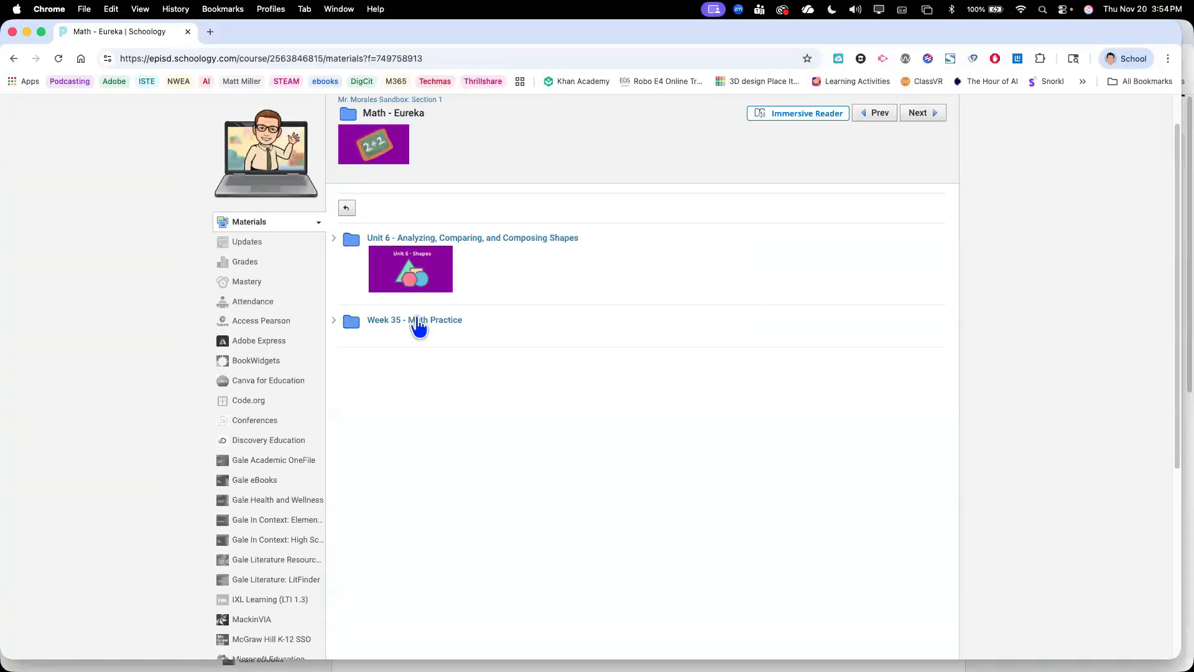
{"action": "left_click", "coordinate": [418, 322]}
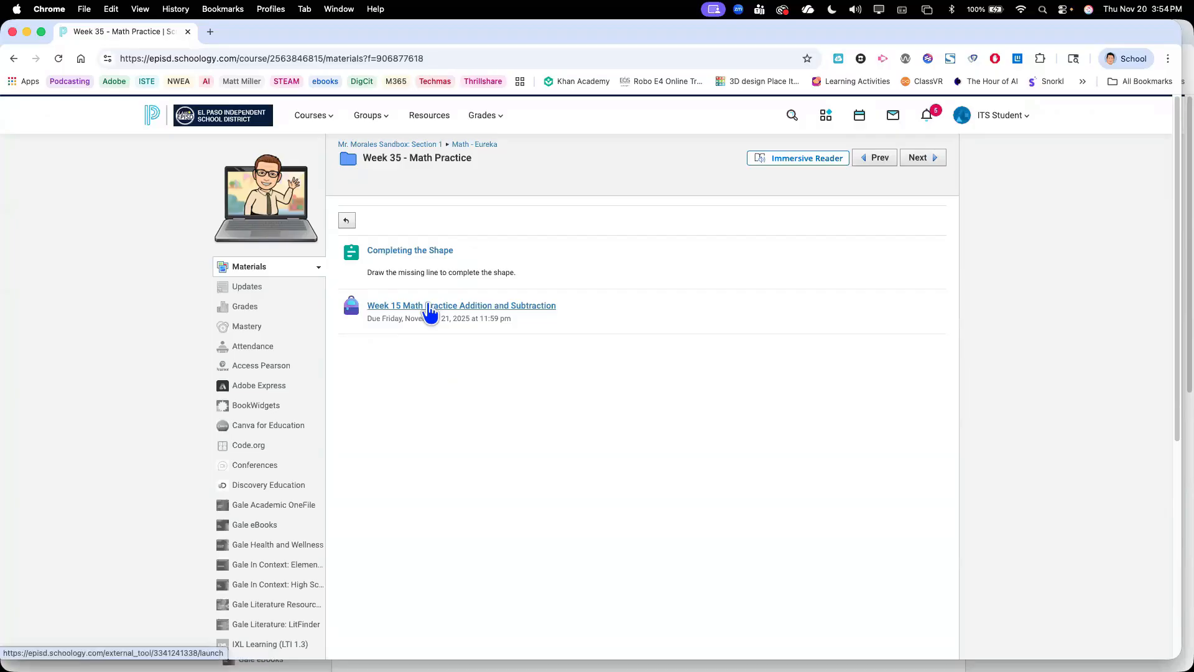
{"action": "left_click", "coordinate": [429, 307]}
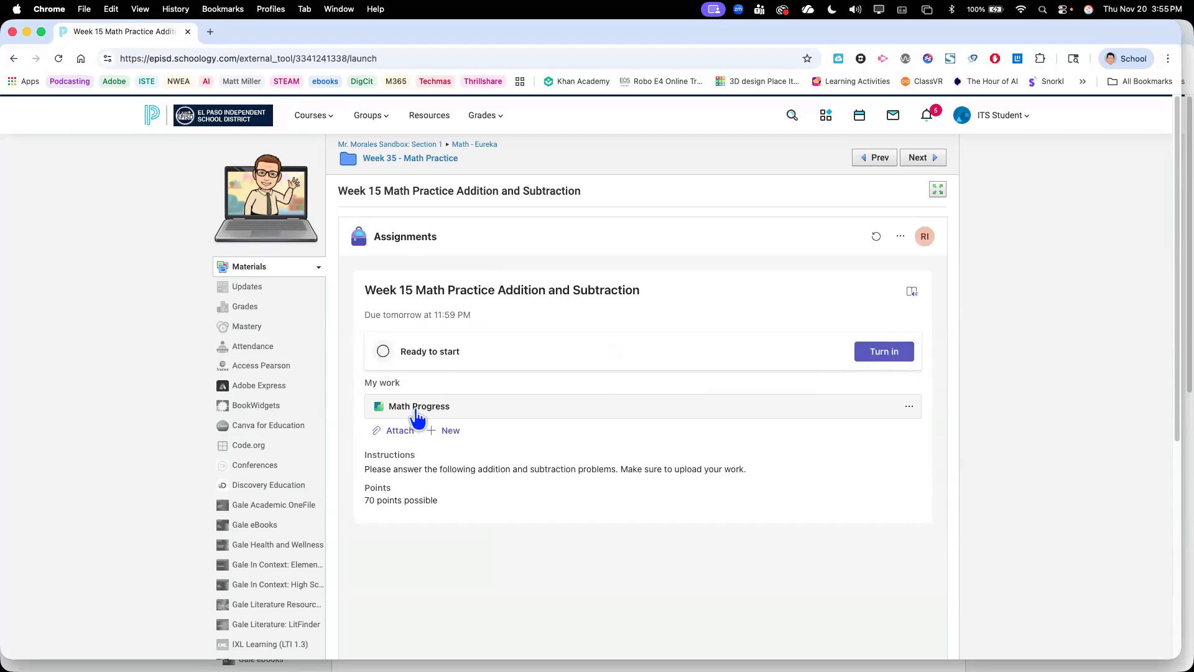
Open the assignment's Math Progress quiz as the student and start it
{"action": "left_click", "coordinate": [421, 411]}
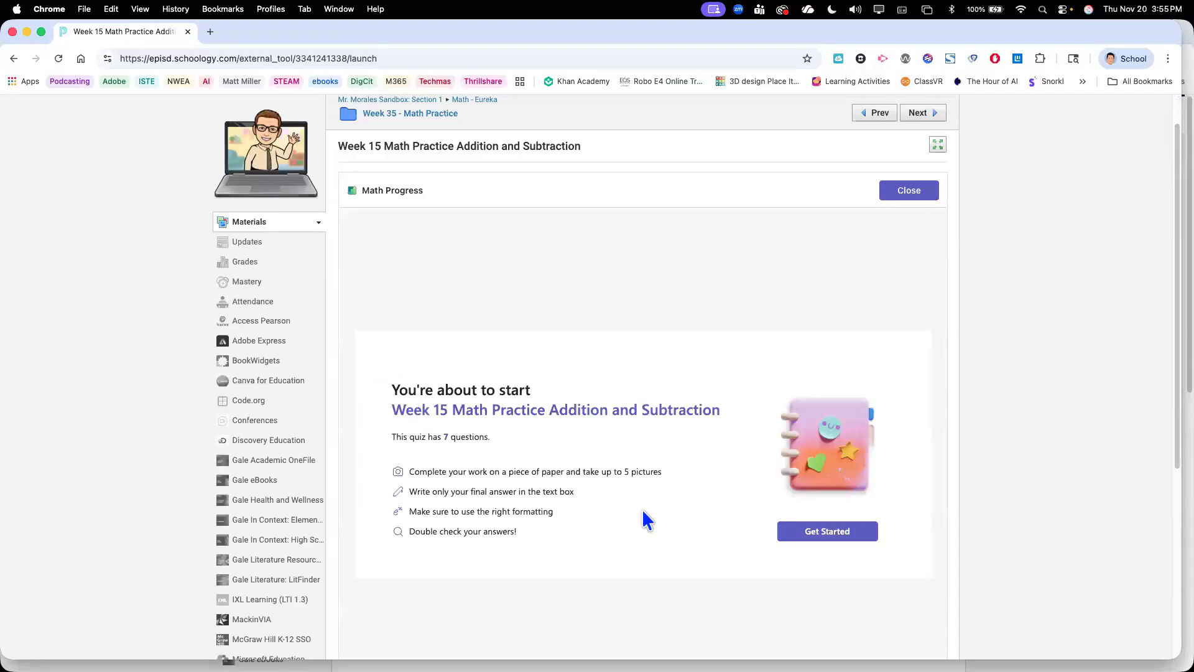
{"action": "scroll", "coordinate": [802, 497], "scroll_direction": "down", "scroll_amount": 1}
{"action": "left_click", "coordinate": [826, 495]}
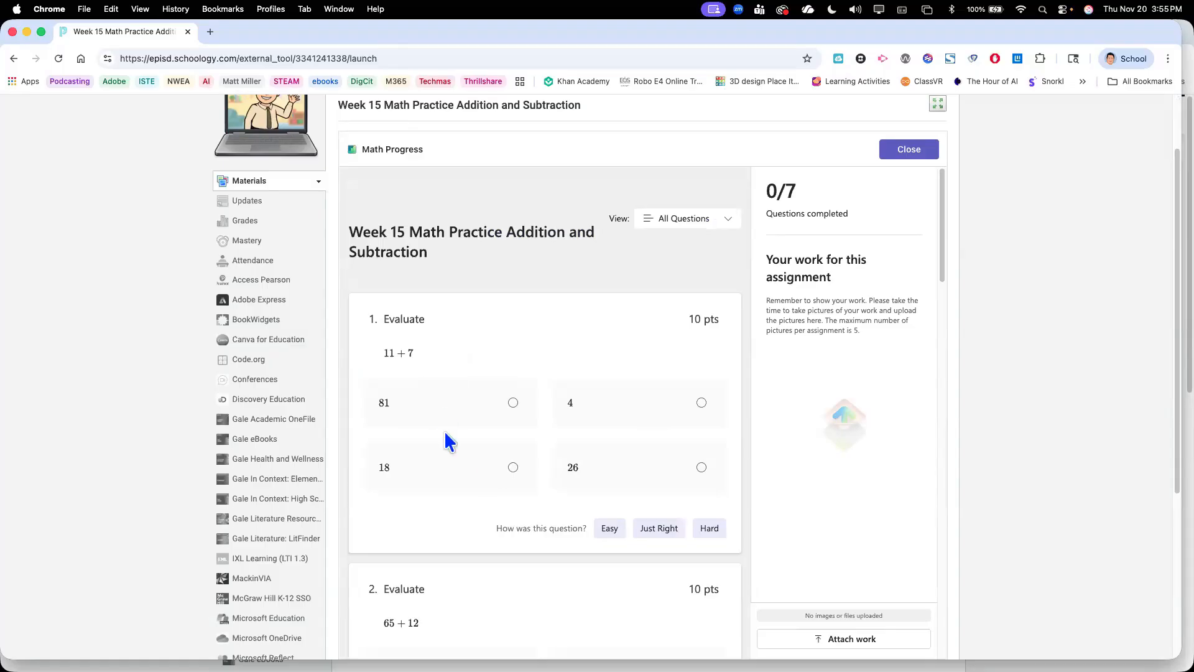
Answer the first three quiz questions with 18 for 11 + 7, 77 for 65 + 12, and 12 for 18 − 6
{"action": "left_click", "coordinate": [511, 469]}
{"action": "scroll", "coordinate": [511, 478], "scroll_direction": "down", "scroll_amount": 3}
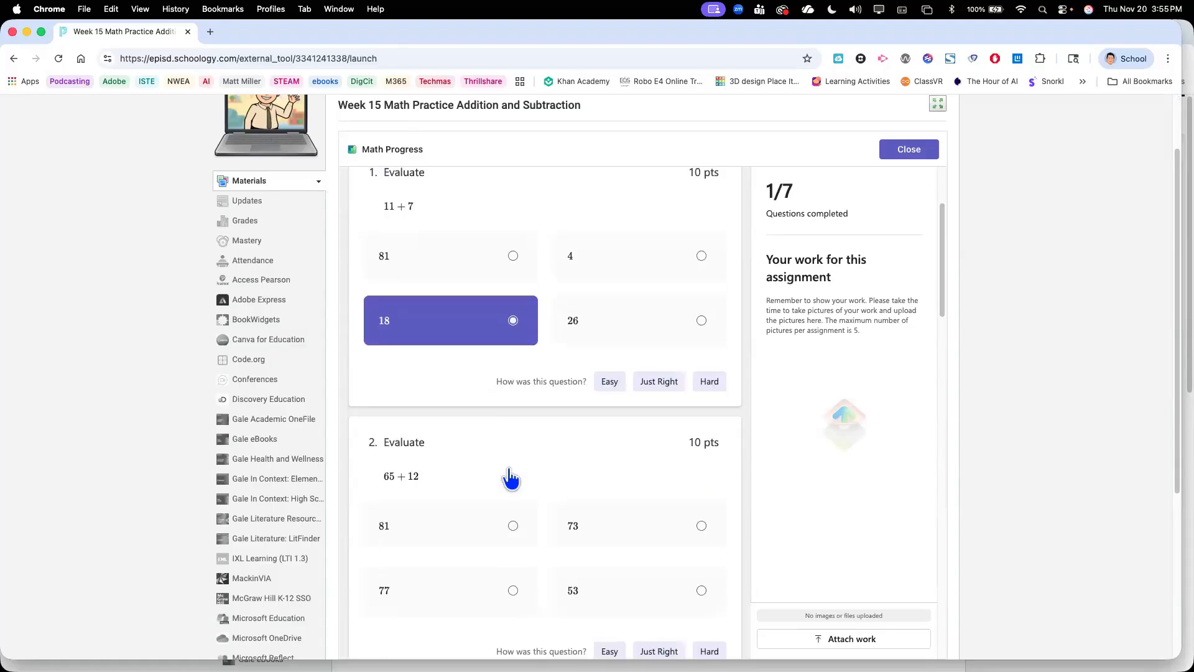
{"action": "scroll", "coordinate": [510, 478], "scroll_direction": "down", "scroll_amount": 1}
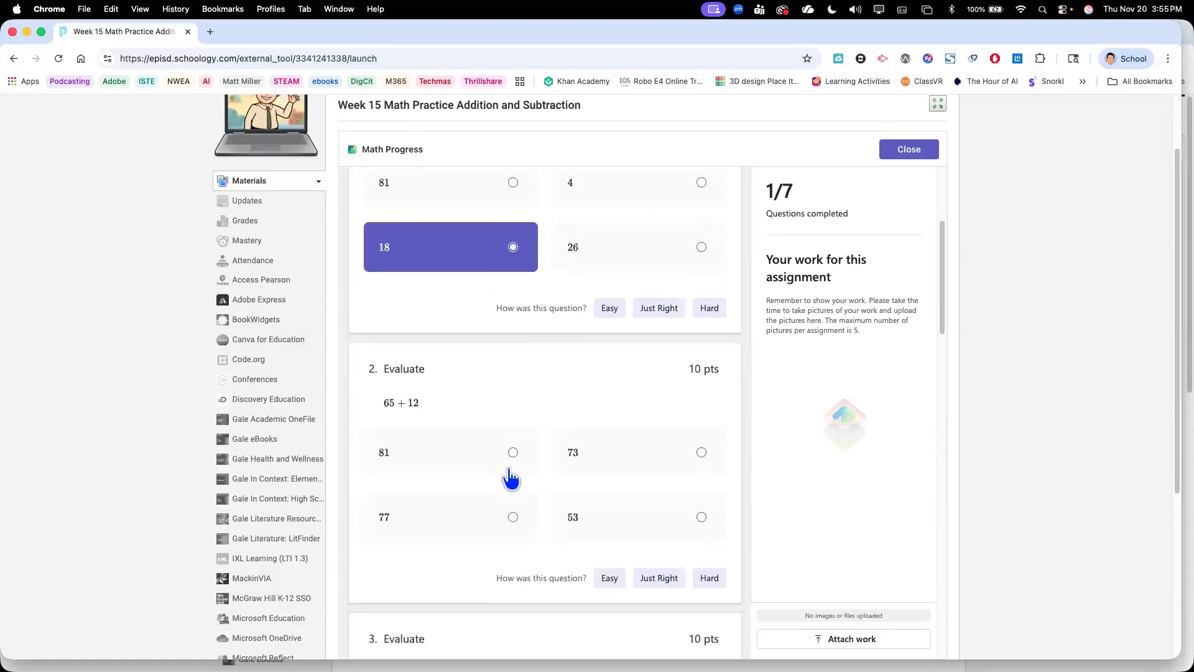
{"action": "scroll", "coordinate": [511, 478], "scroll_direction": "down", "scroll_amount": 1}
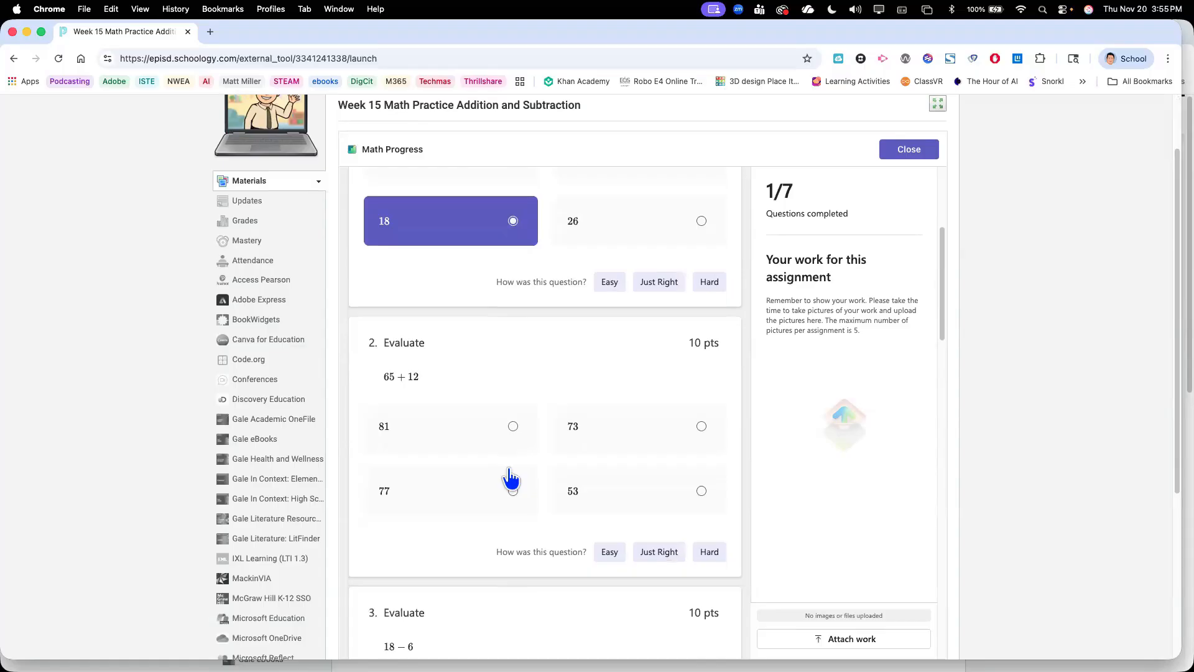
{"action": "left_click", "coordinate": [396, 495]}
{"action": "scroll", "coordinate": [490, 447], "scroll_direction": "down", "scroll_amount": 5}
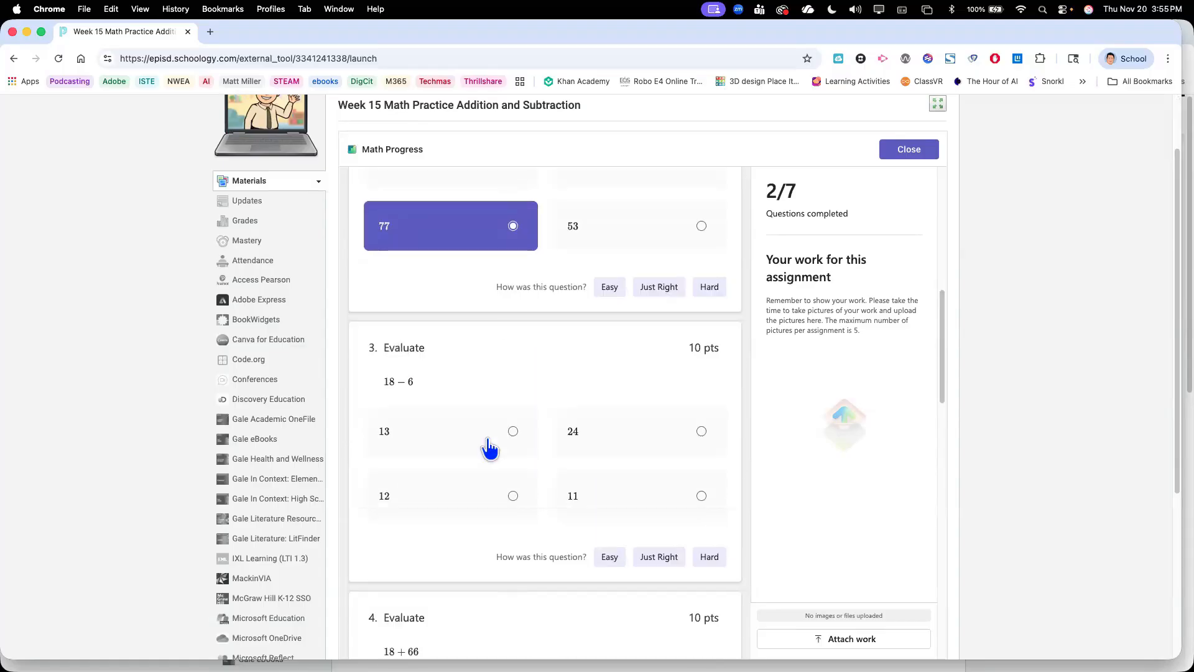
{"action": "scroll", "coordinate": [489, 446], "scroll_direction": "down", "scroll_amount": 1}
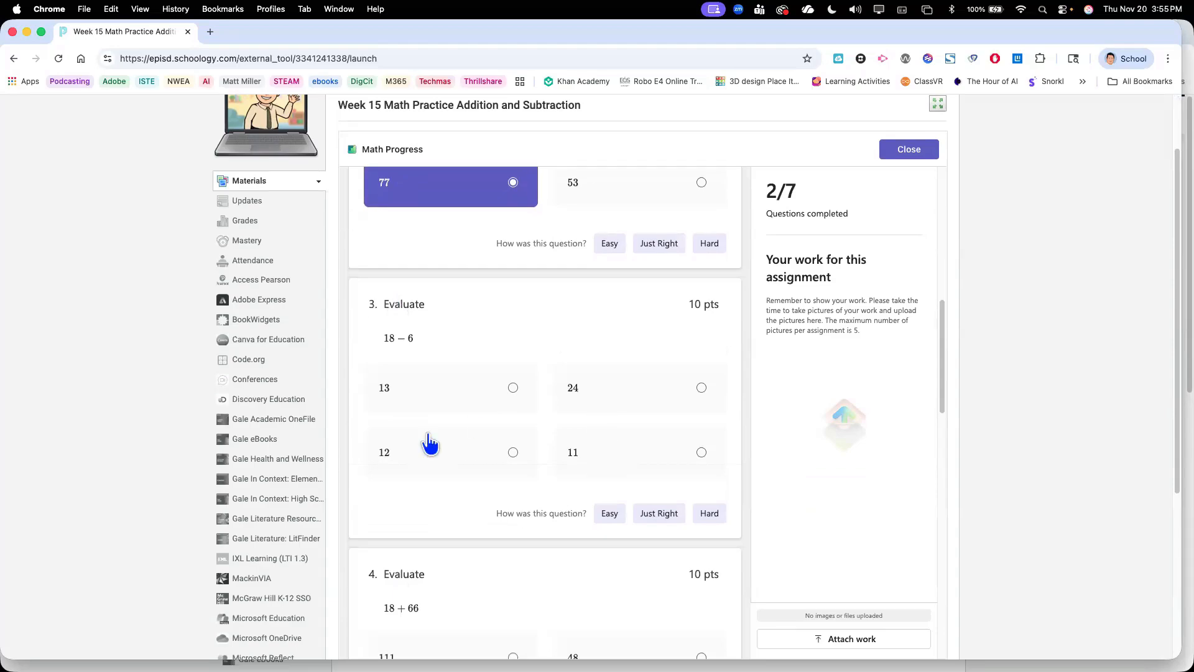
{"action": "left_click", "coordinate": [459, 453]}
Answer questions 4 to 6 with 111 for 18 + 66, 5 for 11 − 5, and 5 for 6 − 1
{"action": "scroll", "coordinate": [459, 452], "scroll_direction": "down", "scroll_amount": 4}
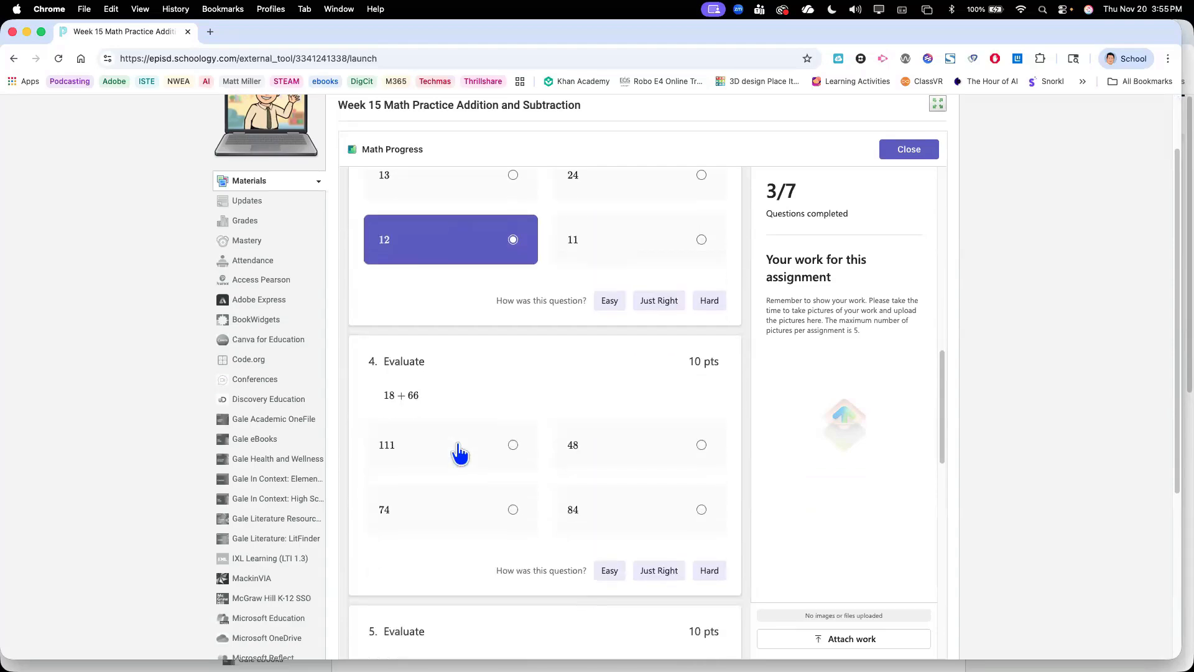
{"action": "left_click", "coordinate": [459, 452]}
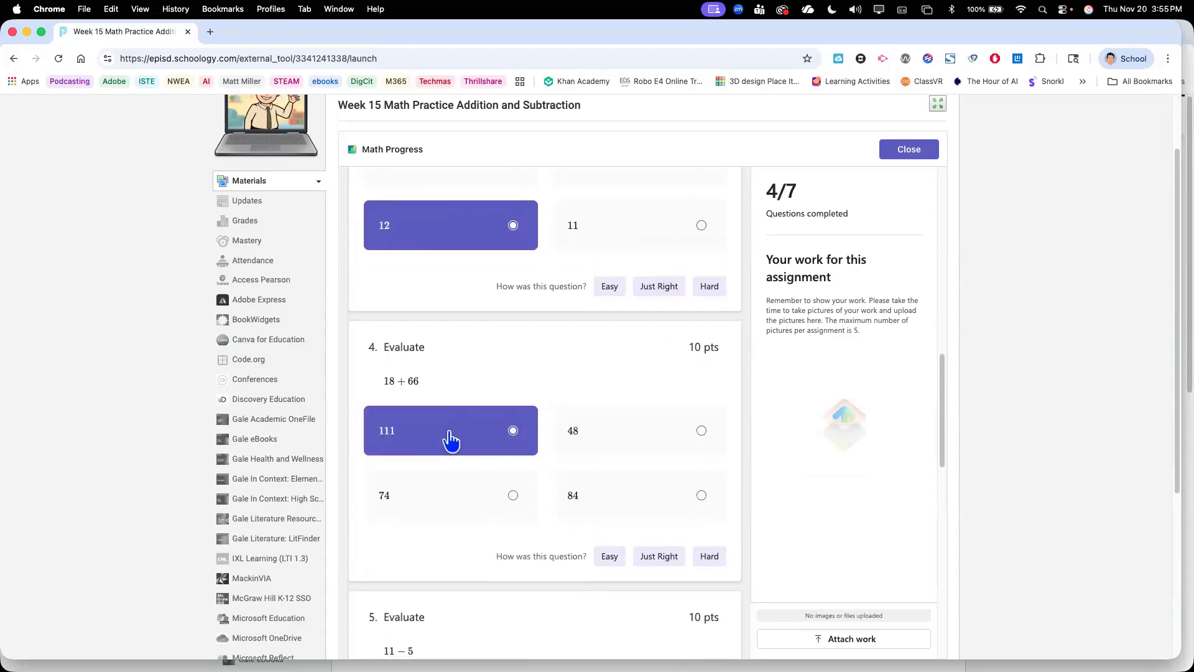
{"action": "scroll", "coordinate": [604, 468], "scroll_direction": "down", "scroll_amount": 4}
{"action": "left_click", "coordinate": [630, 511]}
{"action": "scroll", "coordinate": [560, 504], "scroll_direction": "down", "scroll_amount": 4}
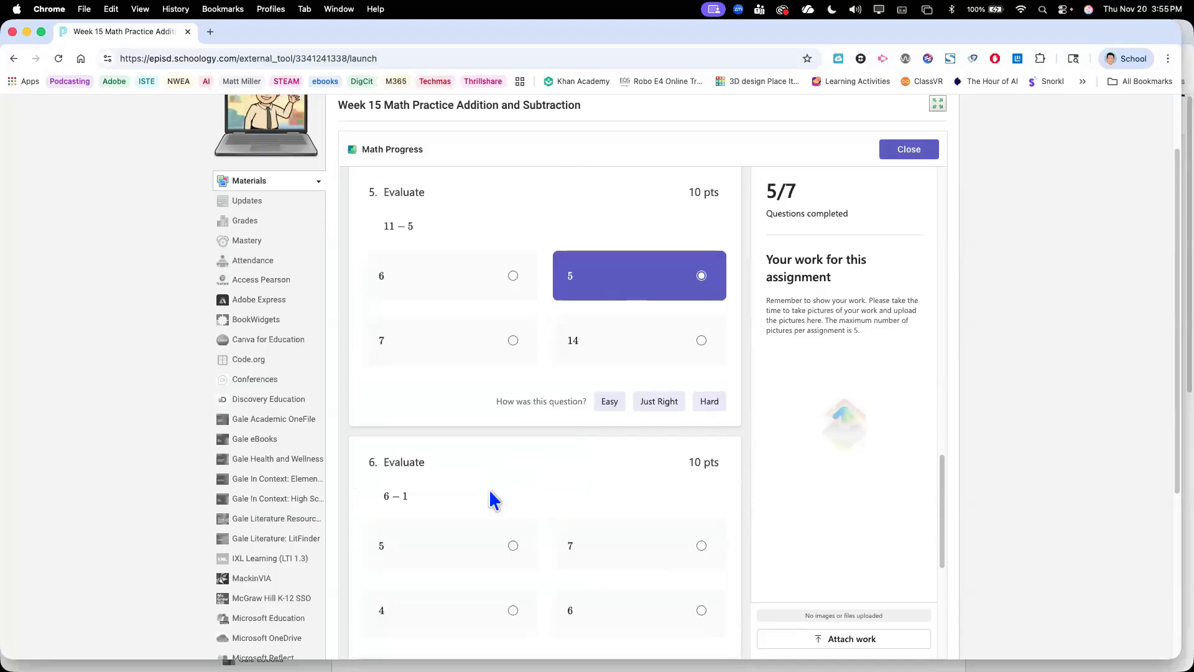
{"action": "left_click", "coordinate": [413, 545]}
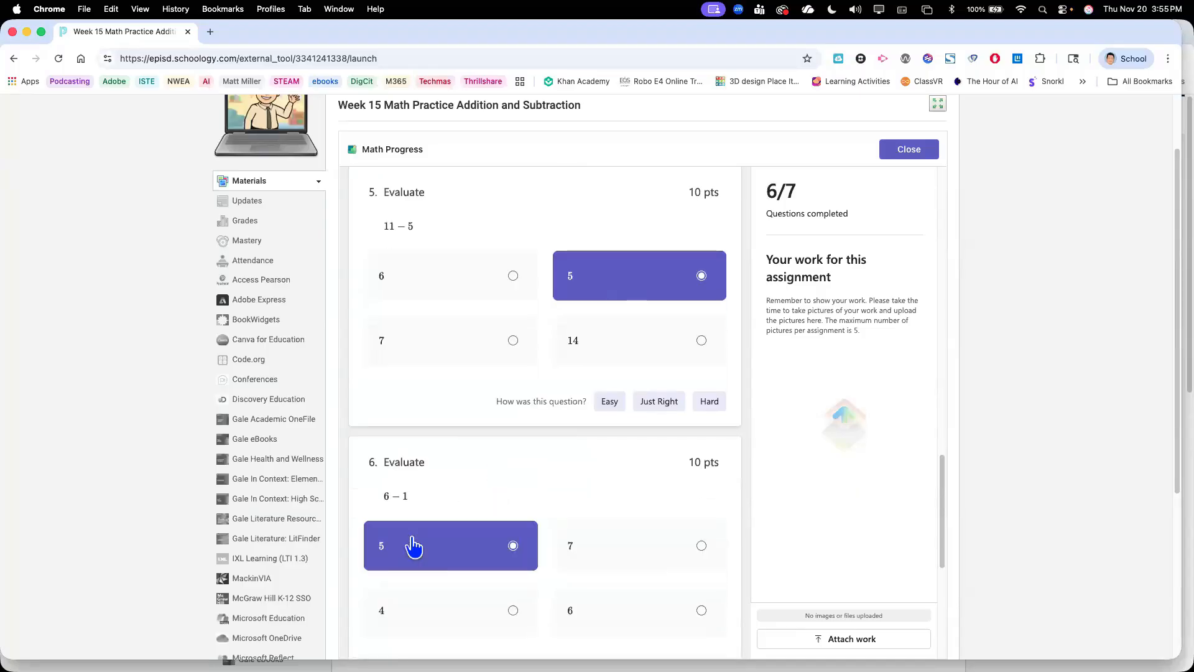
Answer question 7, 26 − 18, with 44 and finish the quiz
{"action": "scroll", "coordinate": [413, 544], "scroll_direction": "down", "scroll_amount": 4}
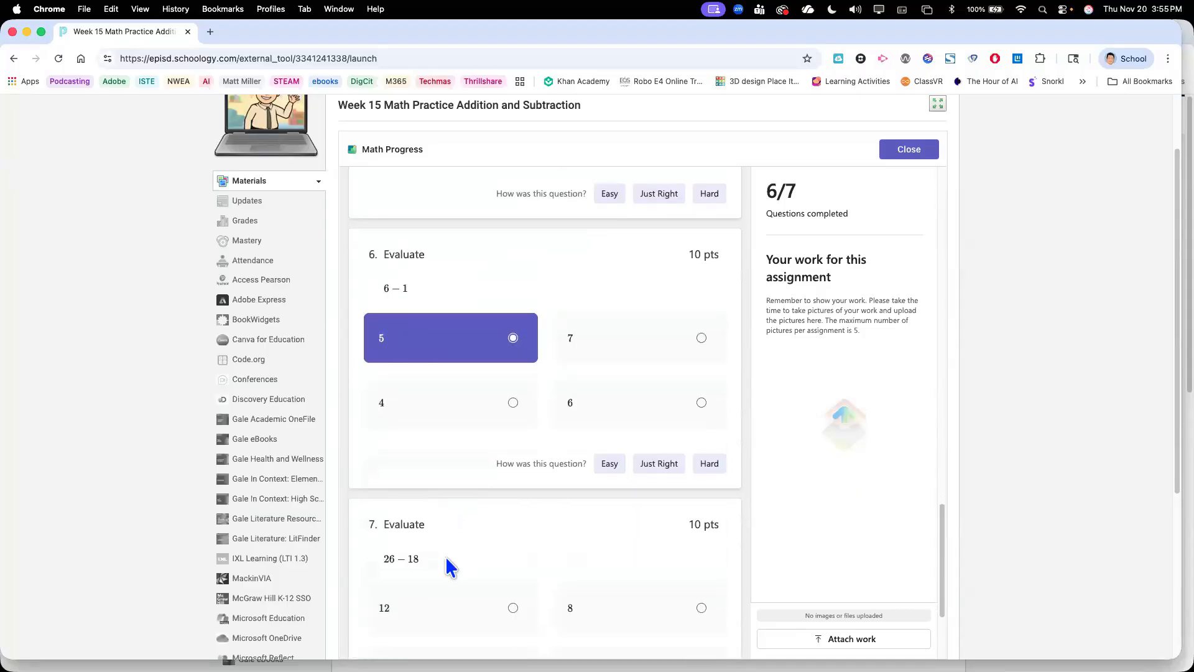
{"action": "scroll", "coordinate": [581, 578], "scroll_direction": "down", "scroll_amount": 2}
{"action": "left_click", "coordinate": [591, 584]}
{"action": "scroll", "coordinate": [589, 585], "scroll_direction": "down", "scroll_amount": 2}
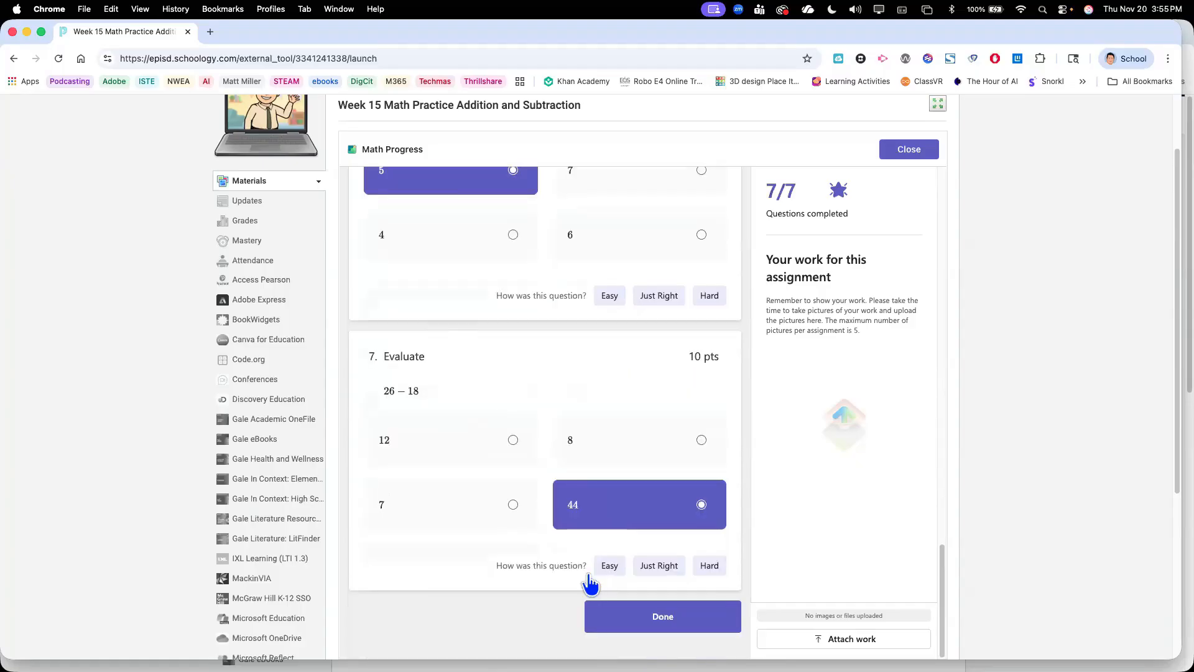
{"action": "left_click", "coordinate": [643, 617]}
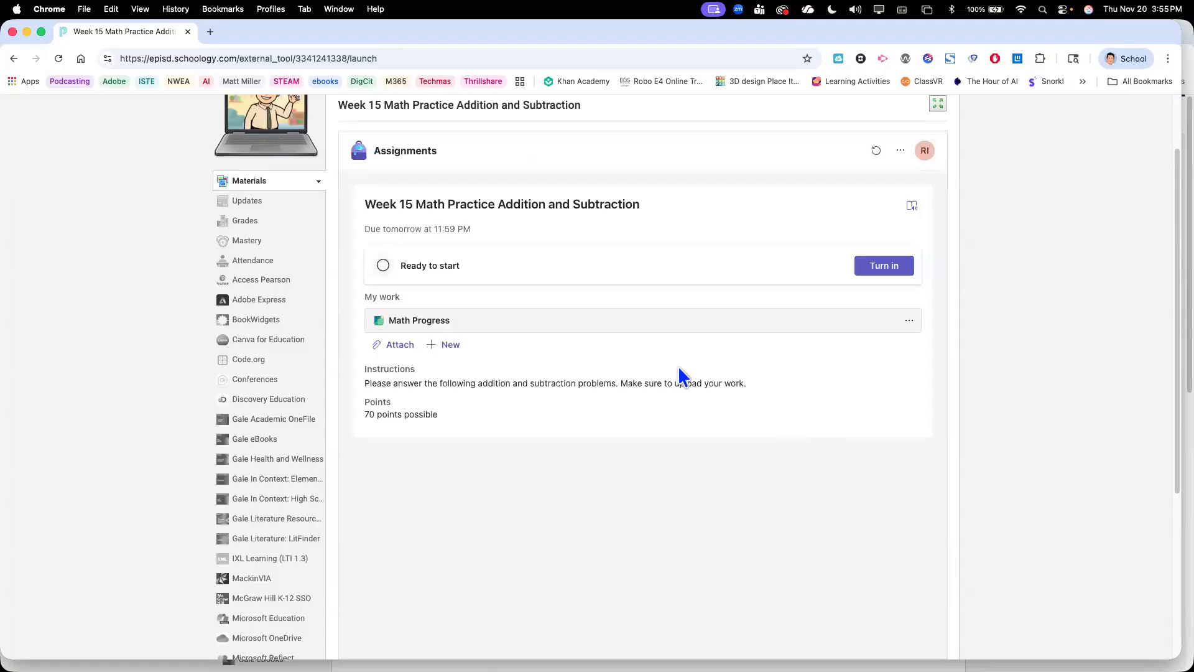
Reopen the Math Progress quiz and attach a photo from the device as the student's work
{"action": "left_click", "coordinate": [484, 329]}
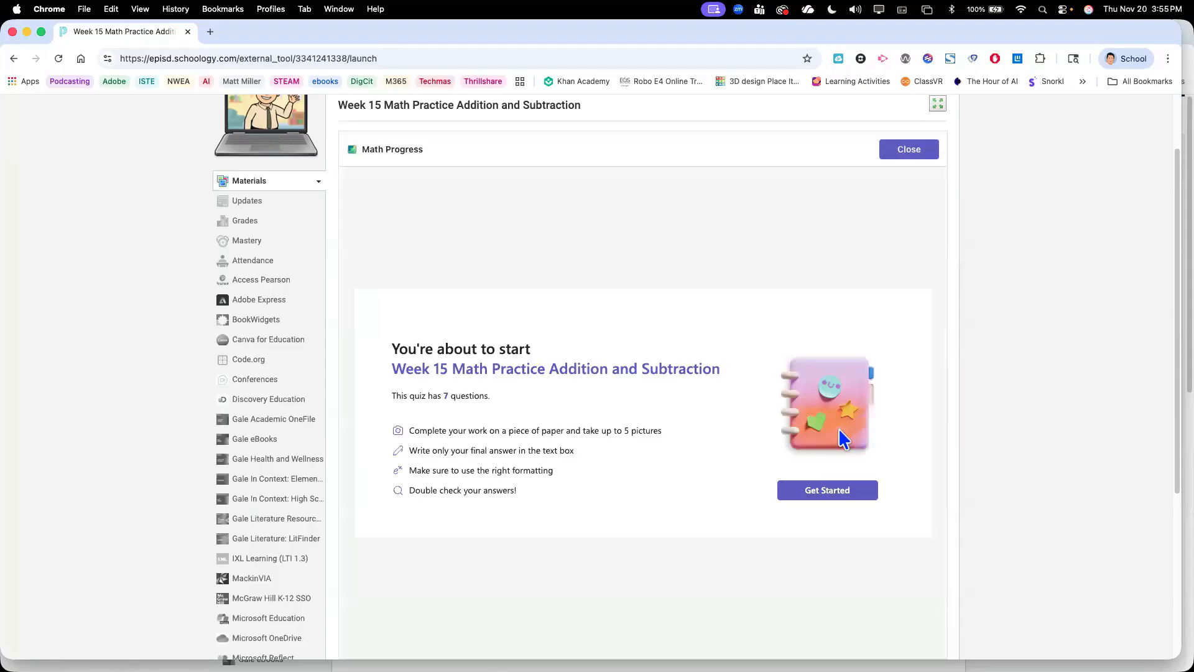
{"action": "left_click", "coordinate": [811, 490]}
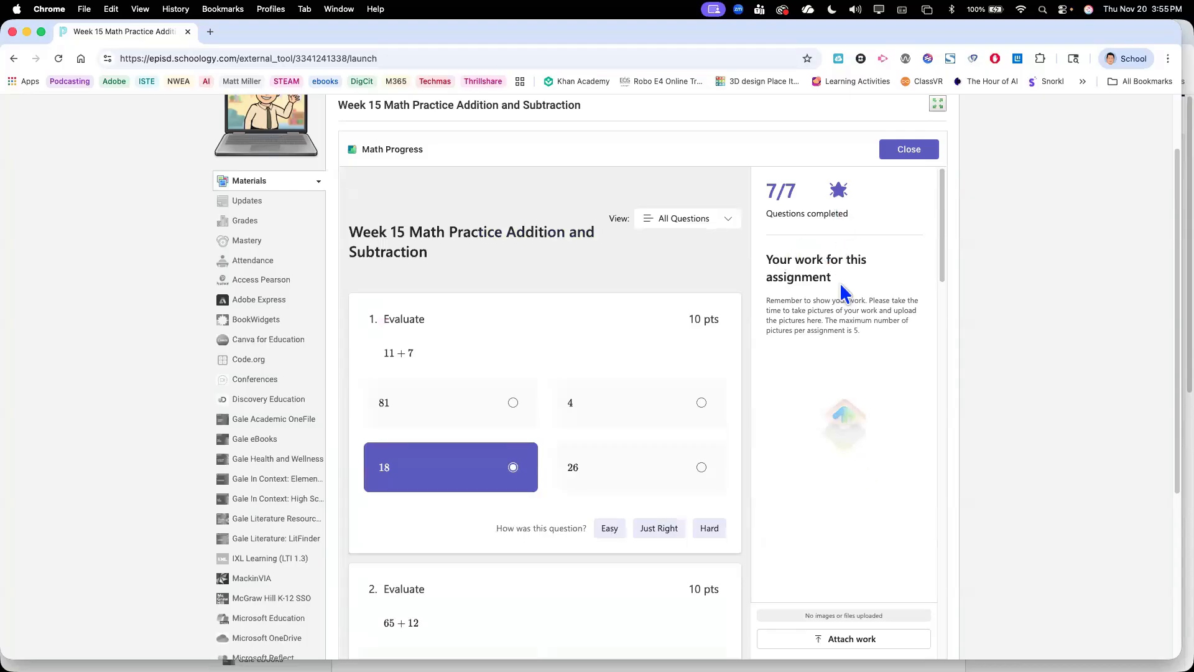
{"action": "scroll", "coordinate": [860, 399], "scroll_direction": "down", "scroll_amount": 2}
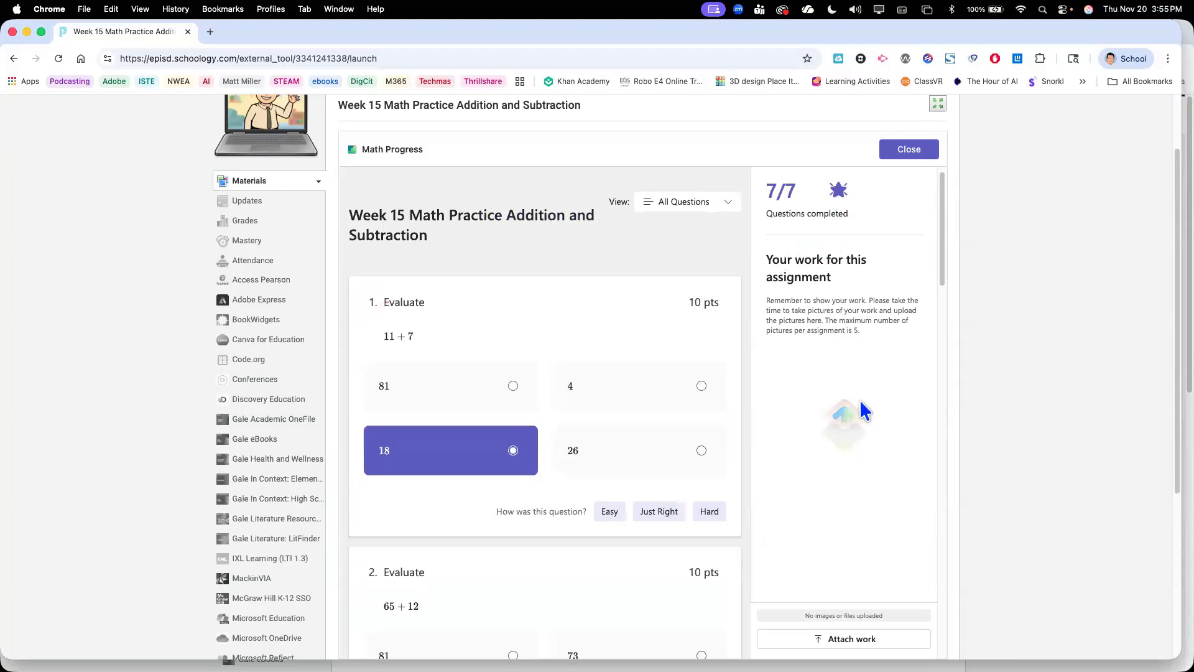
{"action": "scroll", "coordinate": [858, 568], "scroll_direction": "up", "scroll_amount": 1}
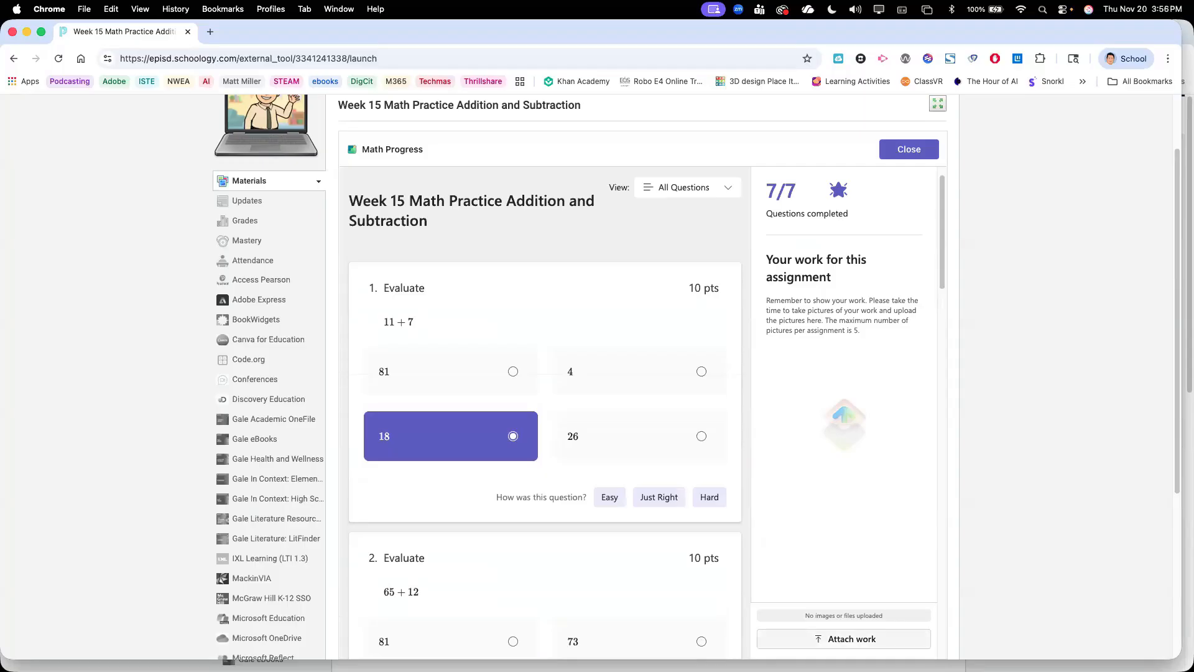
{"action": "left_click", "coordinate": [851, 639]}
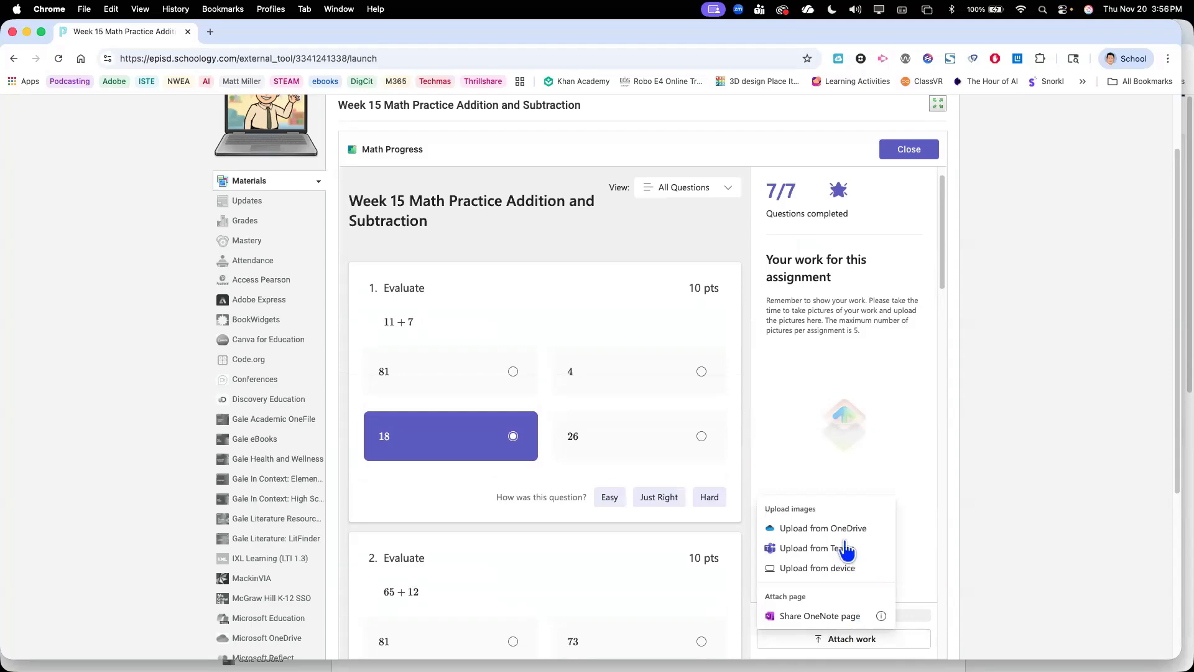
{"action": "left_click", "coordinate": [818, 569]}
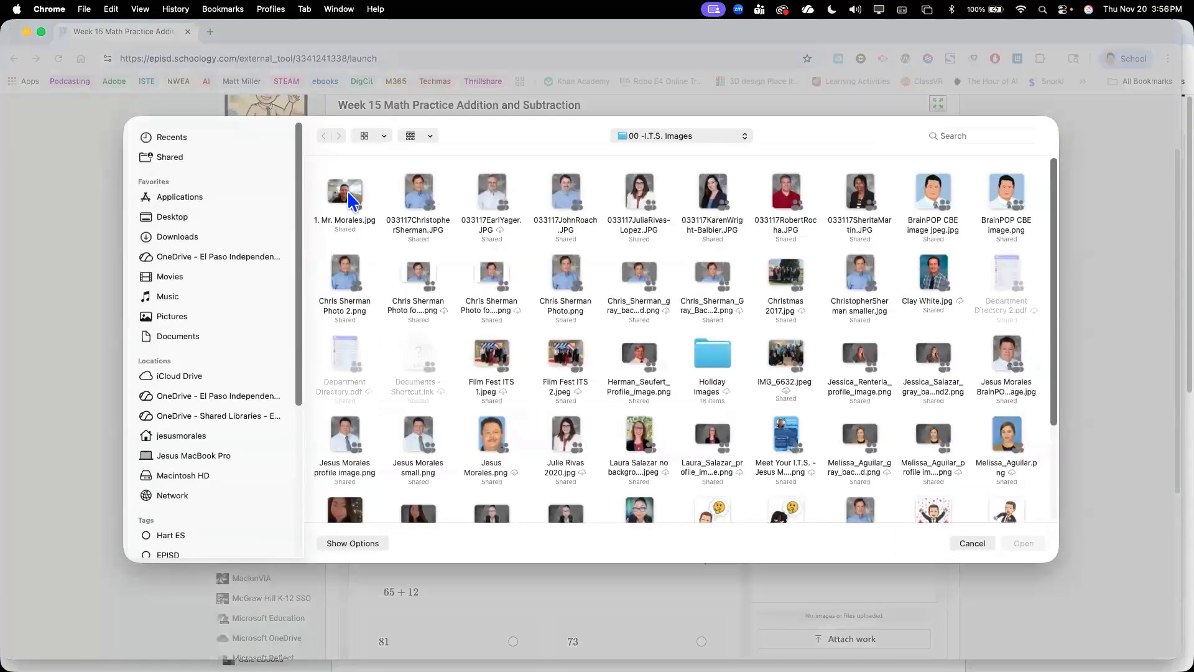
{"action": "double_click", "coordinate": [352, 201]}
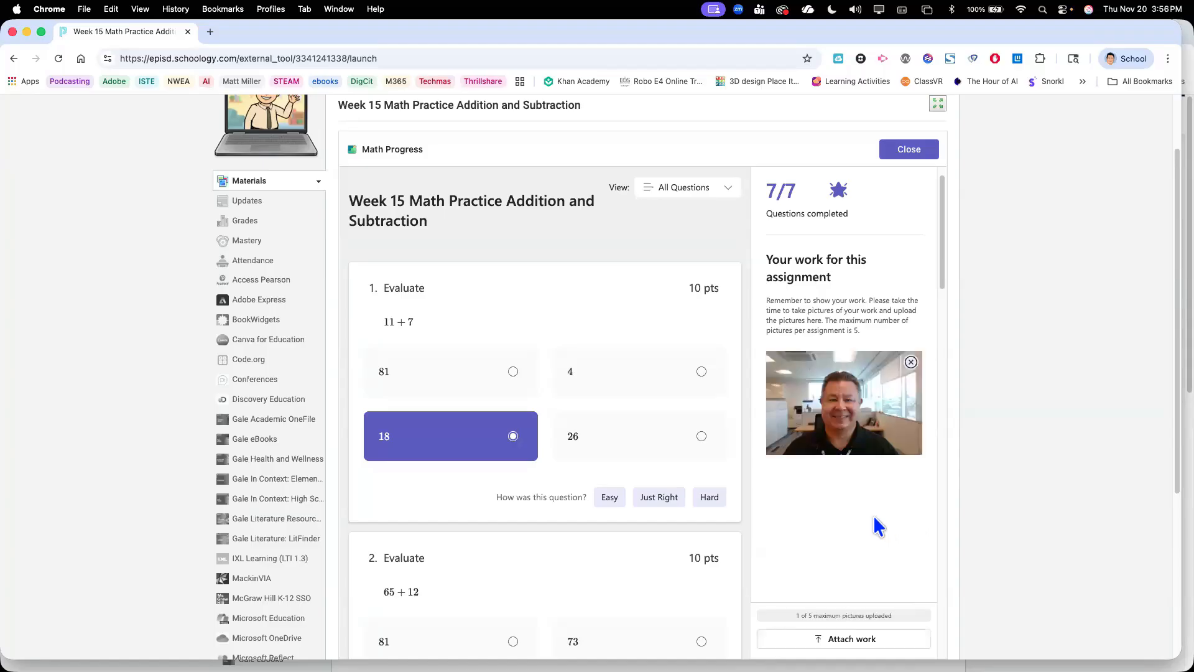
Finish the quiz with the attached work and turn in the assignment
{"action": "scroll", "coordinate": [838, 523], "scroll_direction": "down", "scroll_amount": 20}
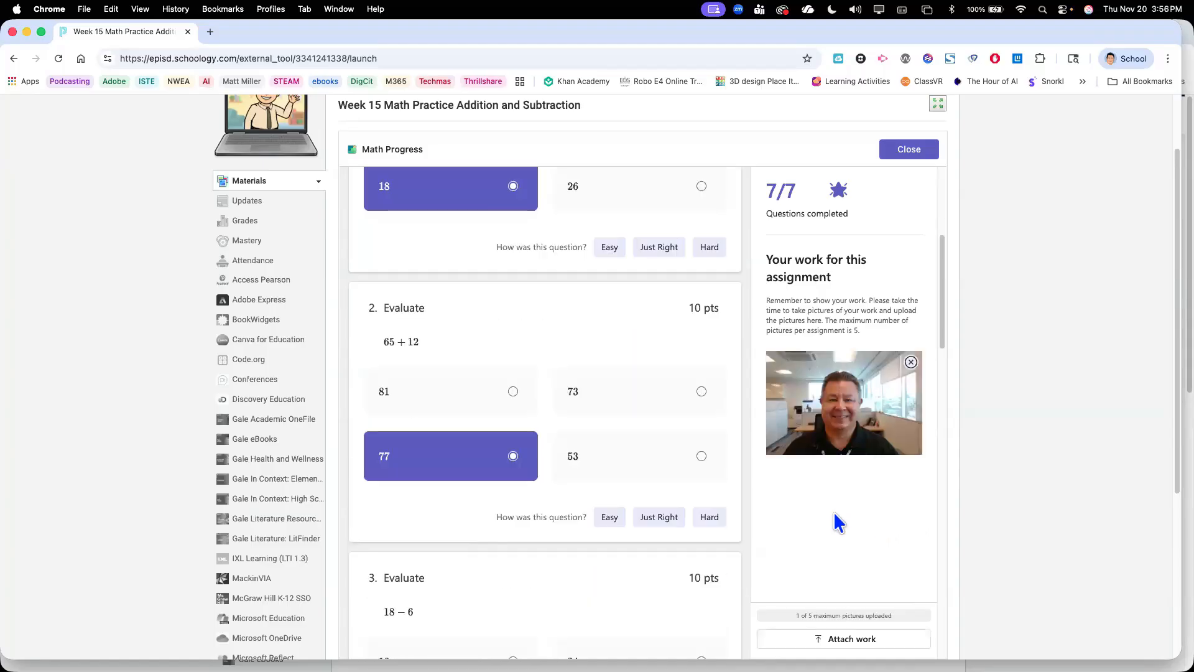
{"action": "left_click", "coordinate": [663, 619]}
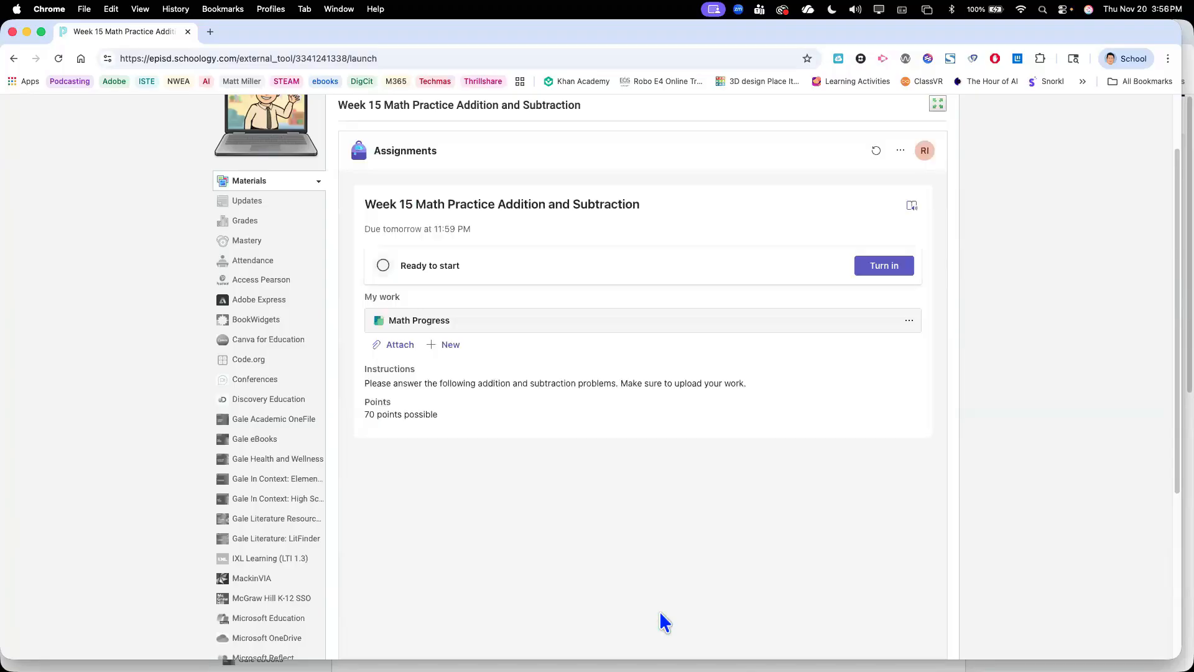
{"action": "left_click", "coordinate": [877, 269]}
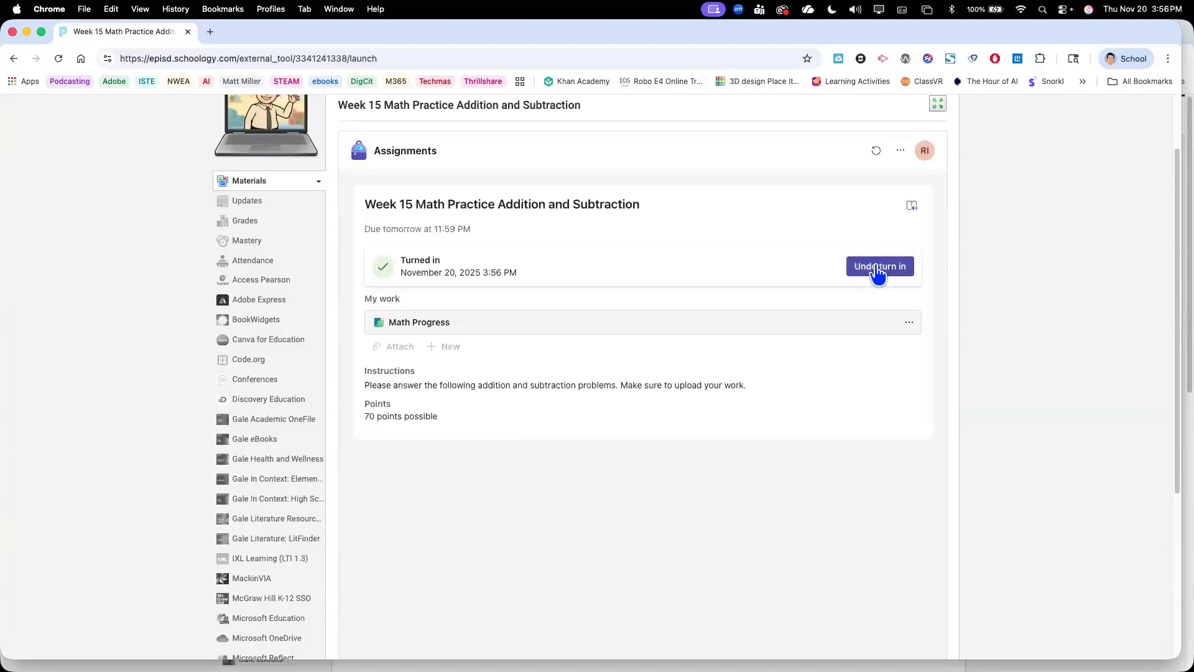
Switch to the teacher account's window and open the Week 15 Math Practice Addition and Subtraction assignment
{"action": "key", "text": "ctrl+Up"}
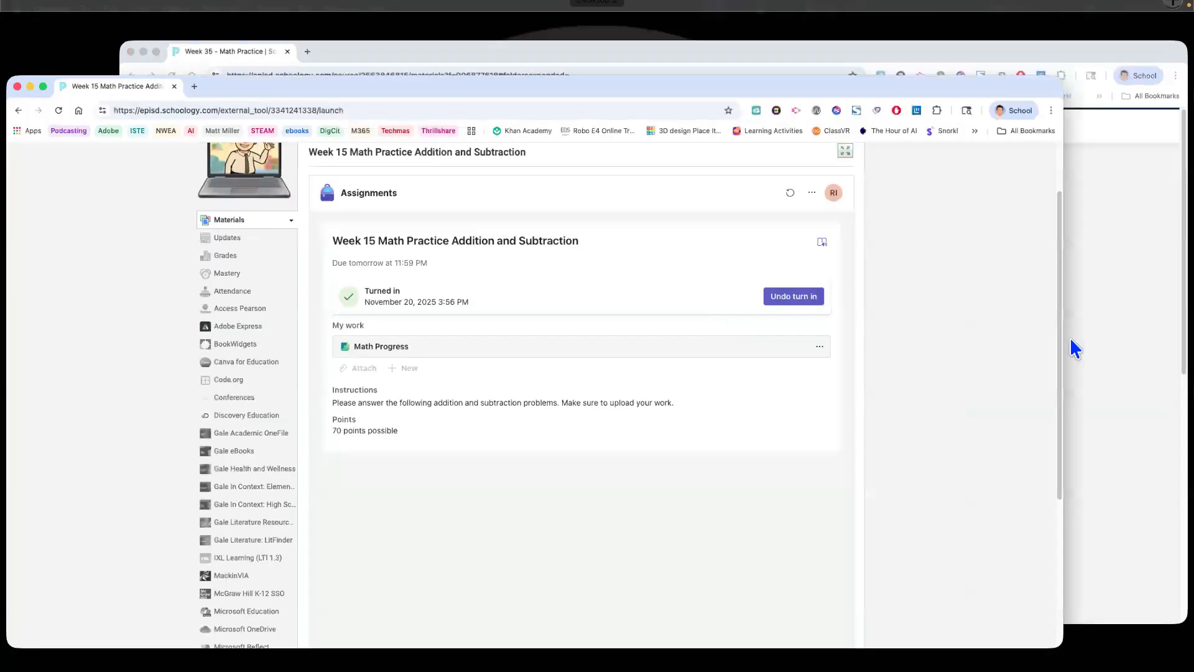
{"action": "left_click", "coordinate": [1074, 344]}
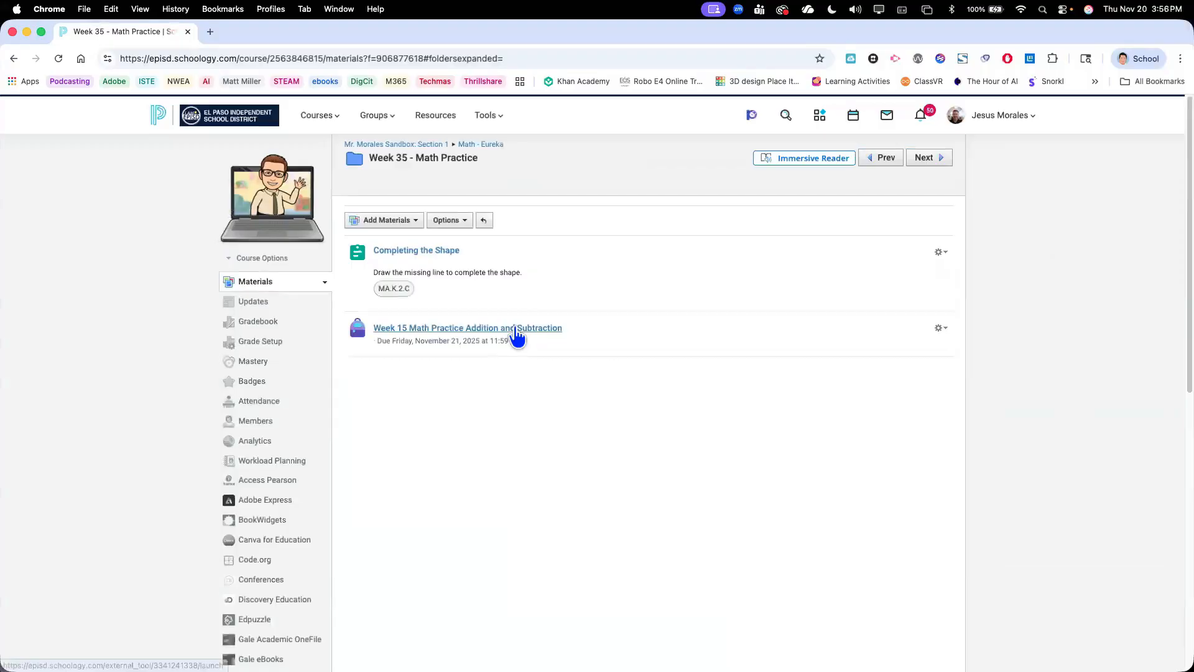
{"action": "left_click", "coordinate": [513, 330]}
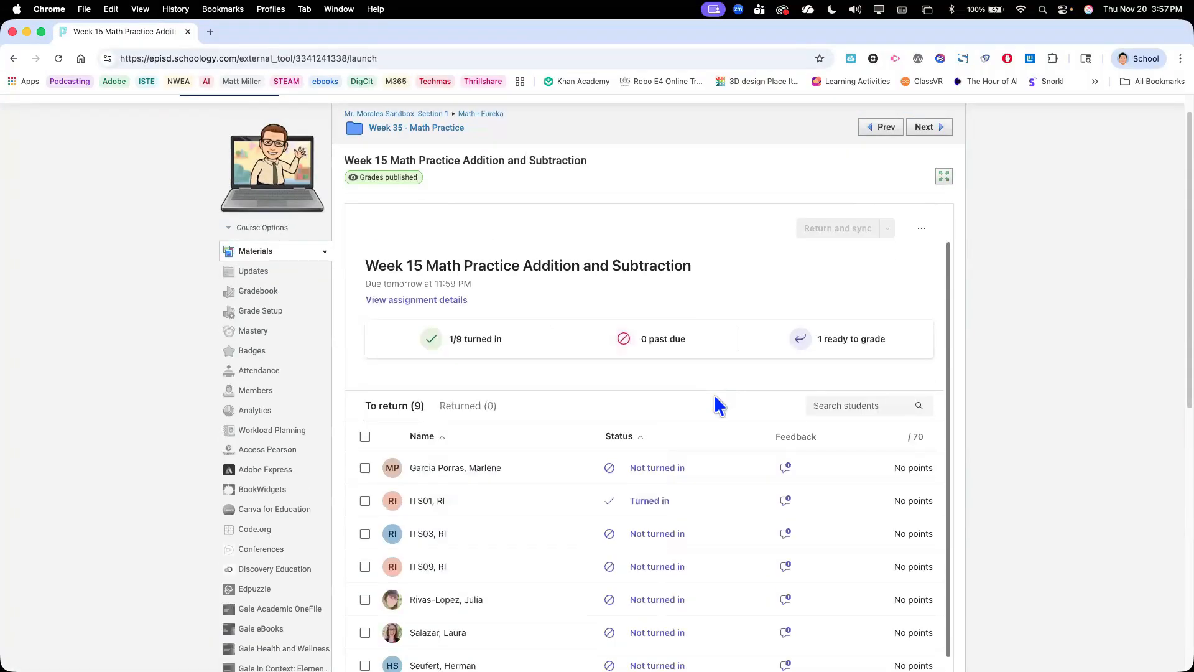
Dismiss the AI feedback tip and open the turned-in student submission for grading
{"action": "scroll", "coordinate": [696, 408], "scroll_direction": "down", "scroll_amount": 3}
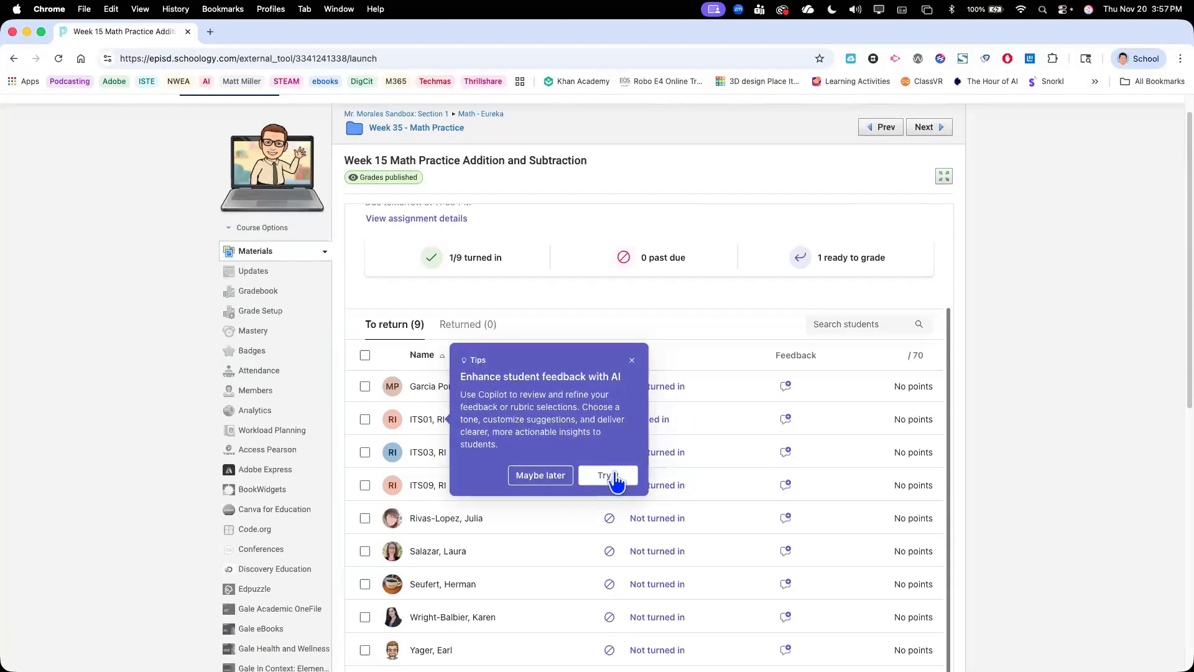
{"action": "left_click", "coordinate": [632, 364]}
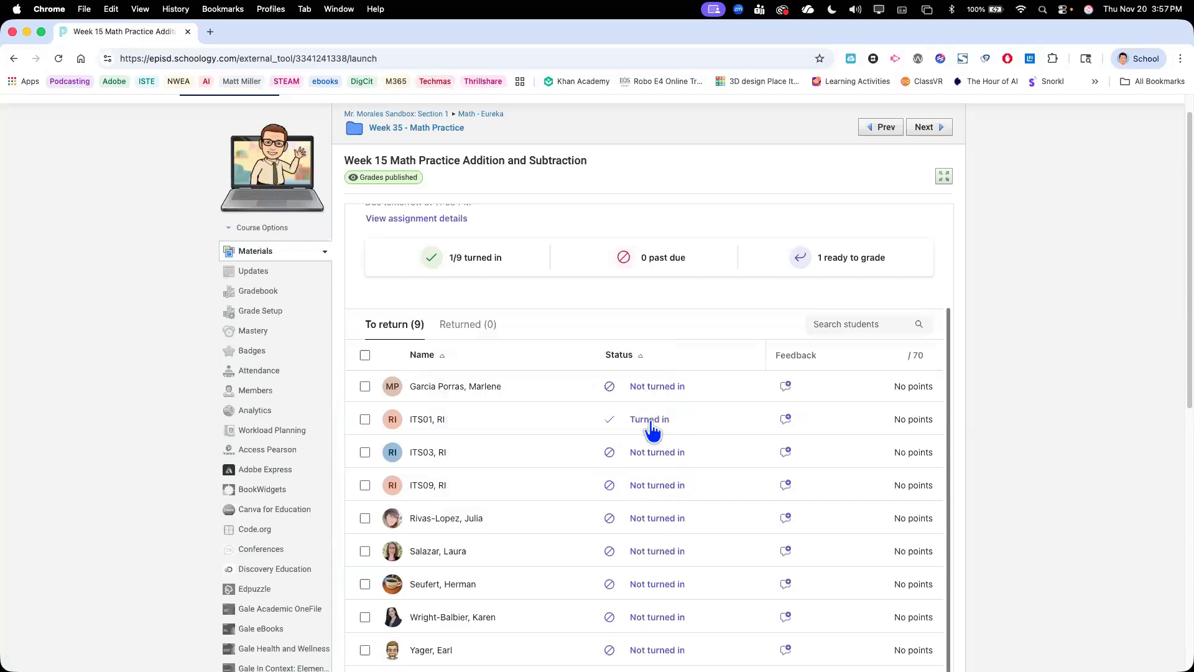
{"action": "left_click", "coordinate": [649, 429]}
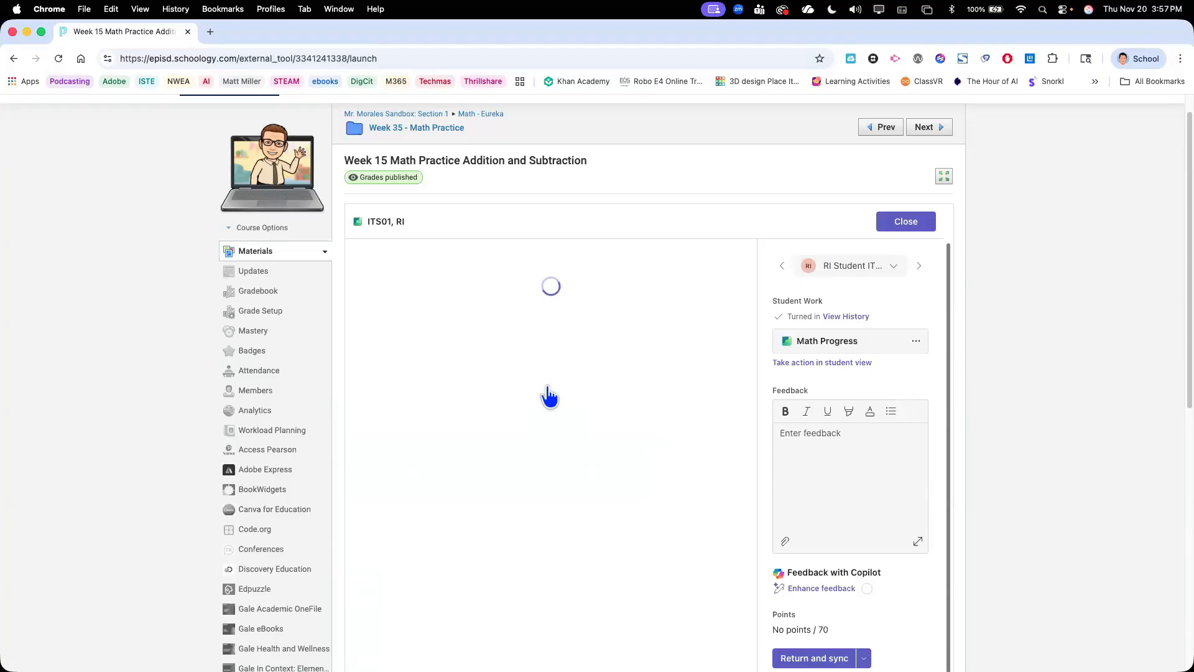
Review the submission's grade summary, misconceptions, auto-graded answers and uploaded student work
{"action": "scroll", "coordinate": [548, 386], "scroll_direction": "down", "scroll_amount": 1}
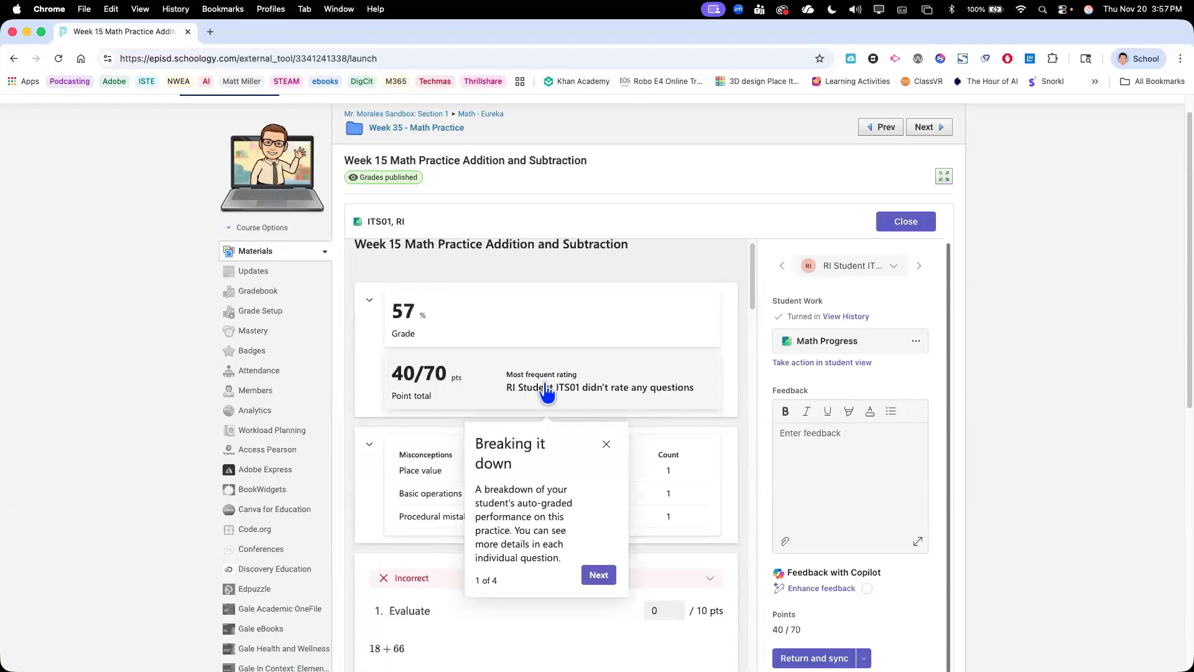
{"action": "scroll", "coordinate": [547, 485], "scroll_direction": "down", "scroll_amount": 5}
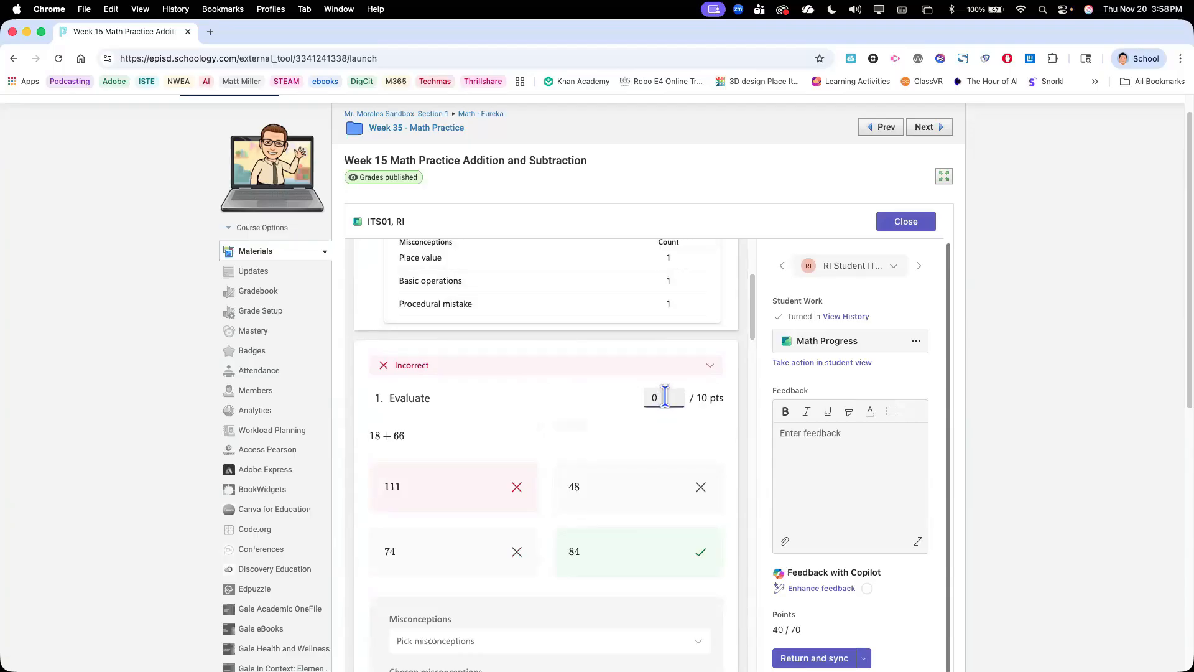
{"action": "scroll", "coordinate": [662, 435], "scroll_direction": "down", "scroll_amount": 7}
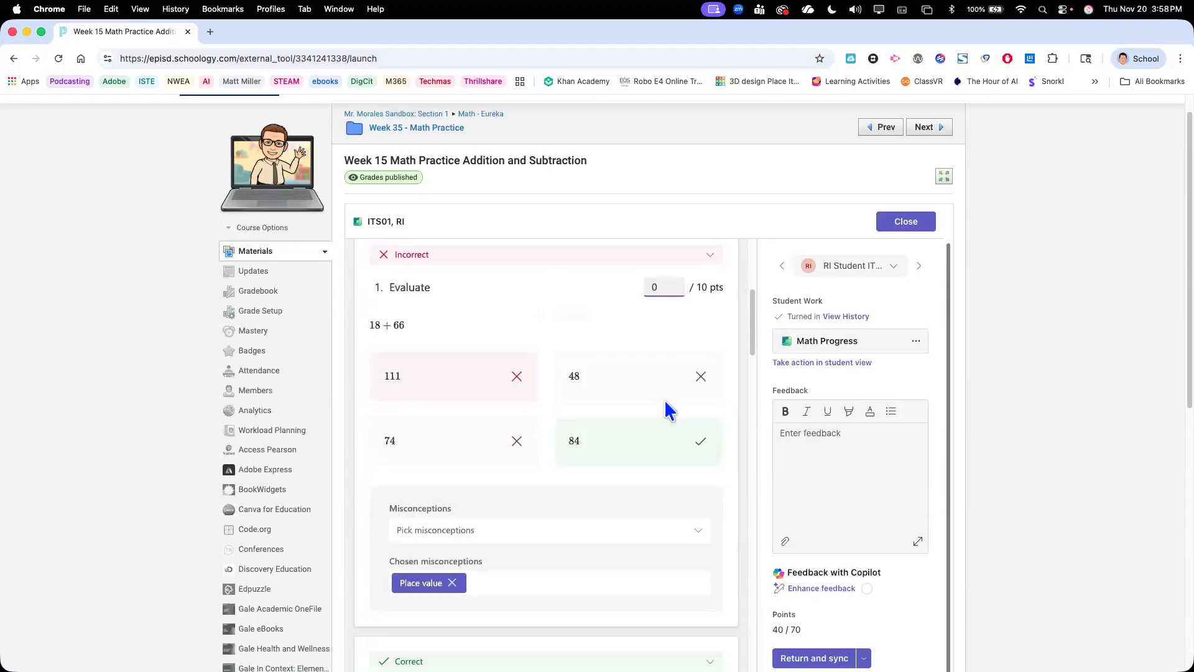
{"action": "scroll", "coordinate": [661, 488], "scroll_direction": "down", "scroll_amount": 20}
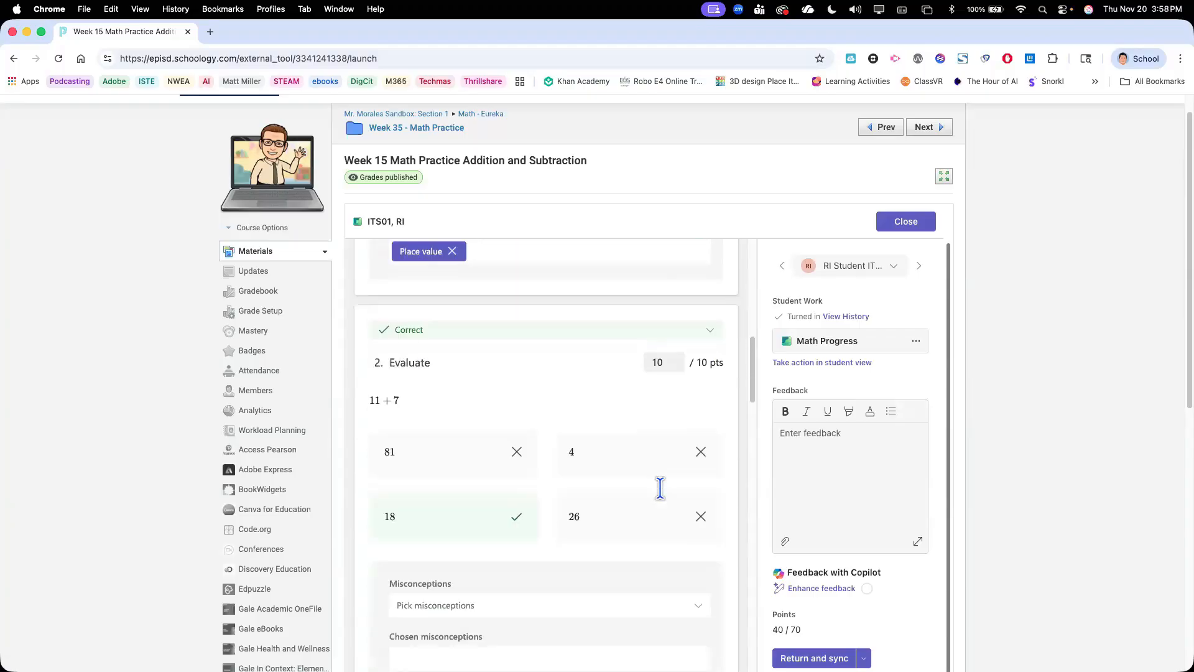
{"action": "scroll", "coordinate": [660, 488], "scroll_direction": "down", "scroll_amount": 15}
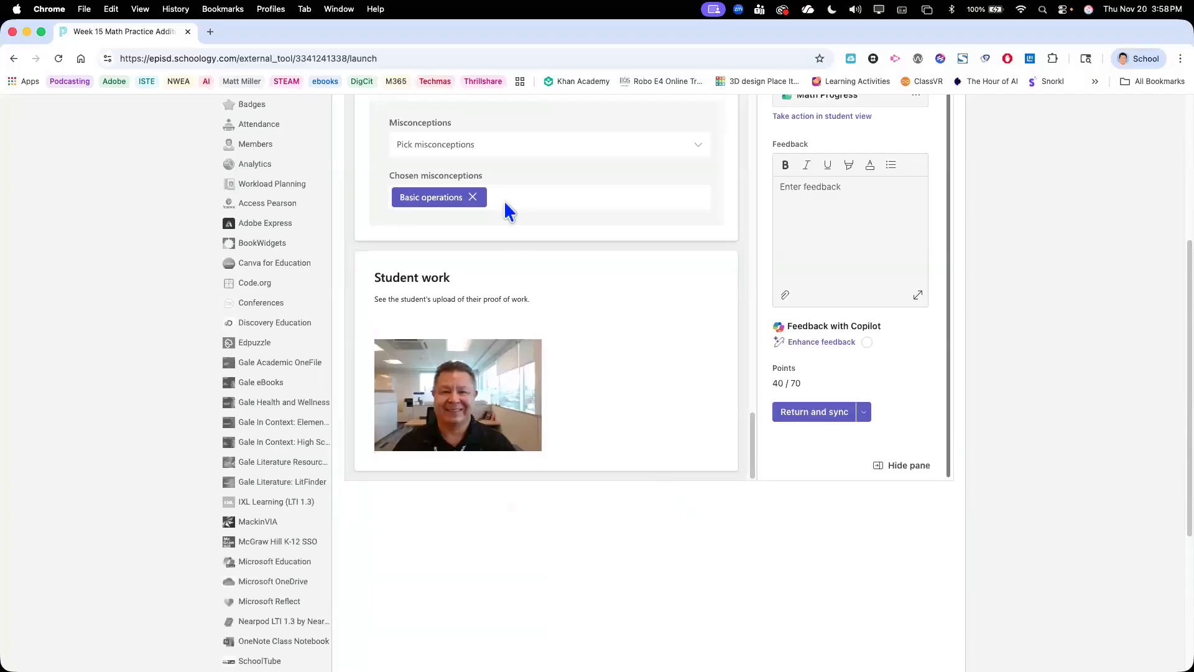
{"action": "scroll", "coordinate": [528, 407], "scroll_direction": "up", "scroll_amount": 20}
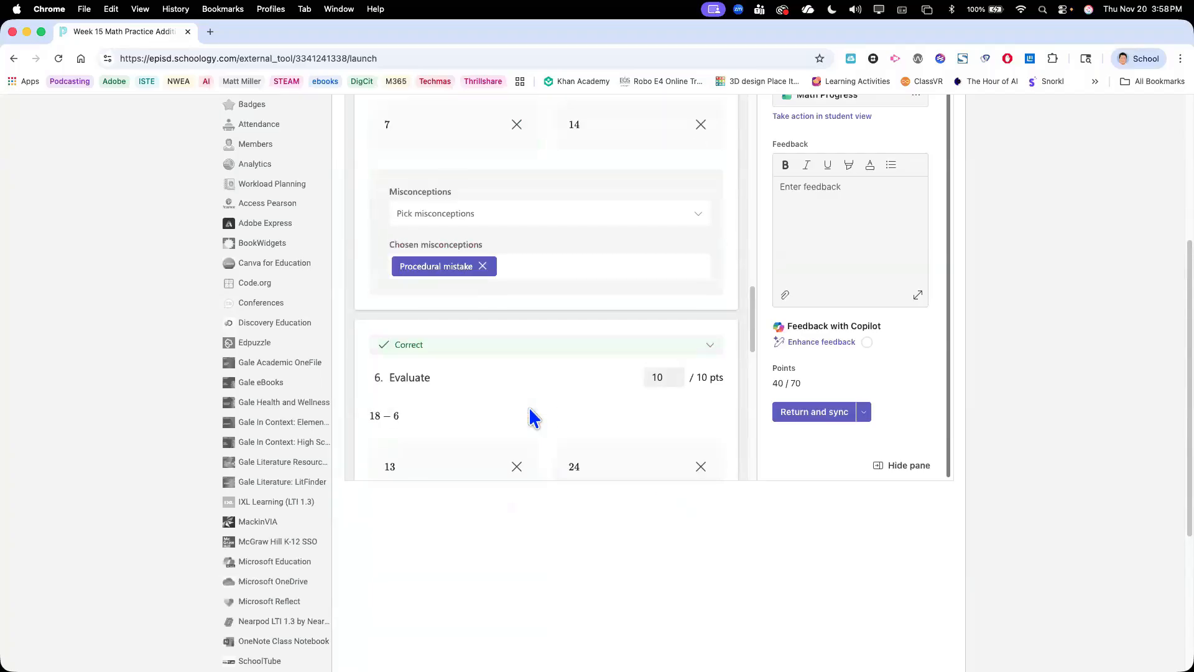
{"action": "scroll", "coordinate": [528, 407], "scroll_direction": "up", "scroll_amount": 15}
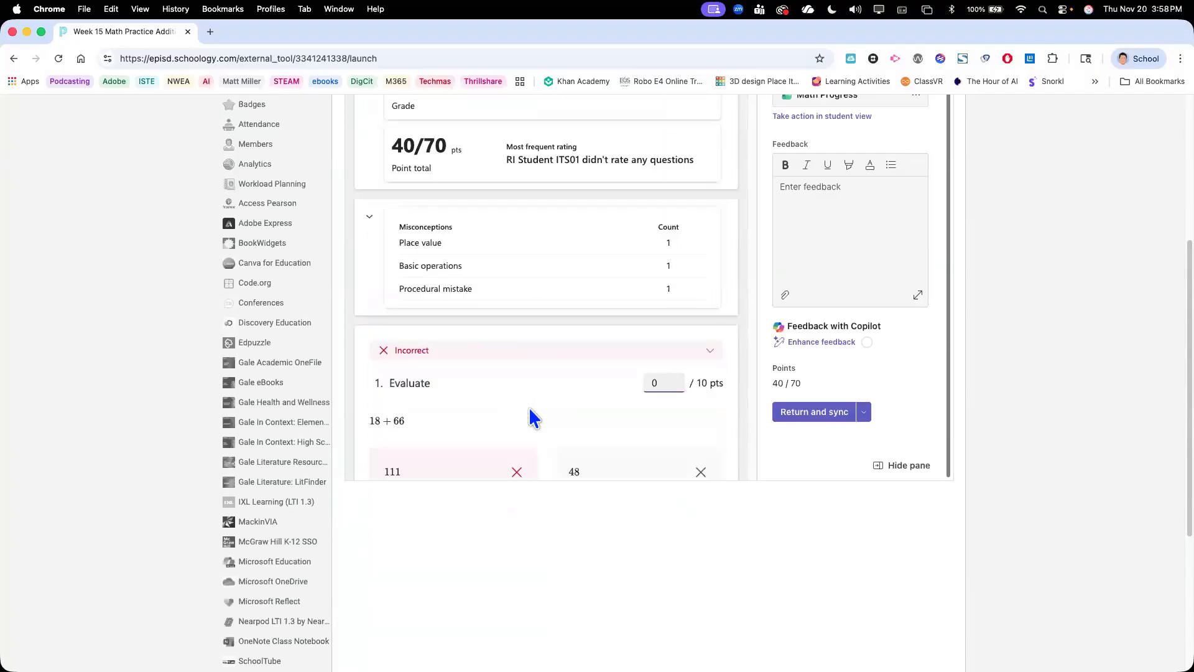
Go through each auto-graded question in the submission, enlarge the uploaded proof-of-work image, and close the enlarged view
{"action": "scroll", "coordinate": [628, 389], "scroll_direction": "down", "scroll_amount": 10}
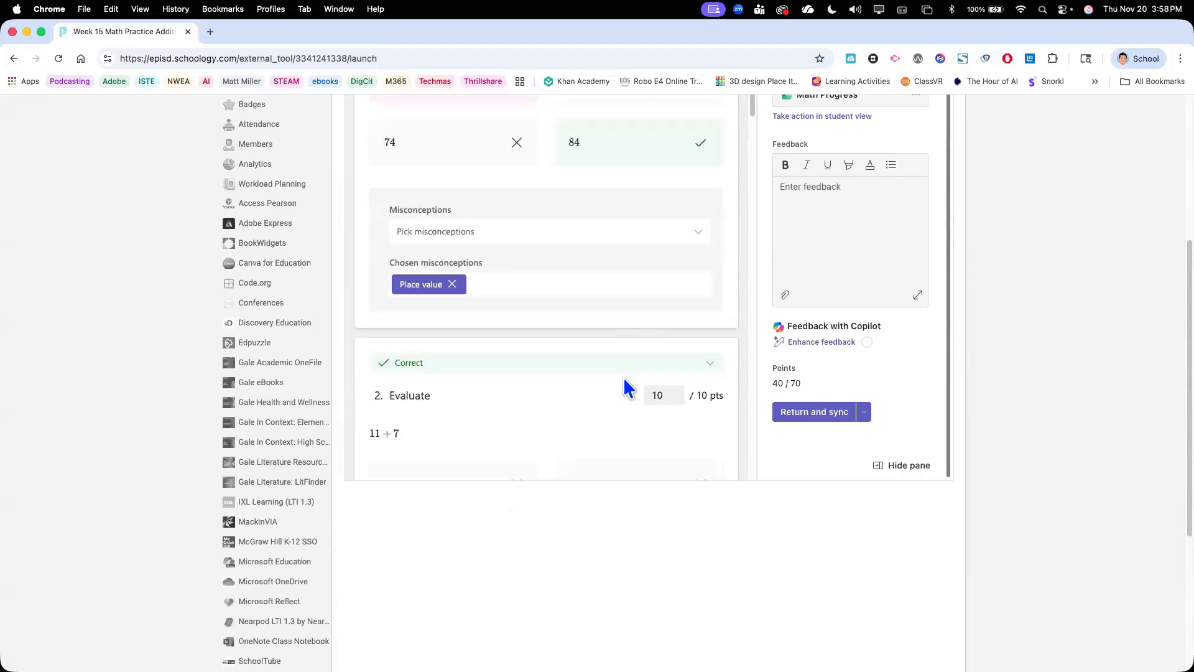
{"action": "scroll", "coordinate": [628, 388], "scroll_direction": "down", "scroll_amount": 10}
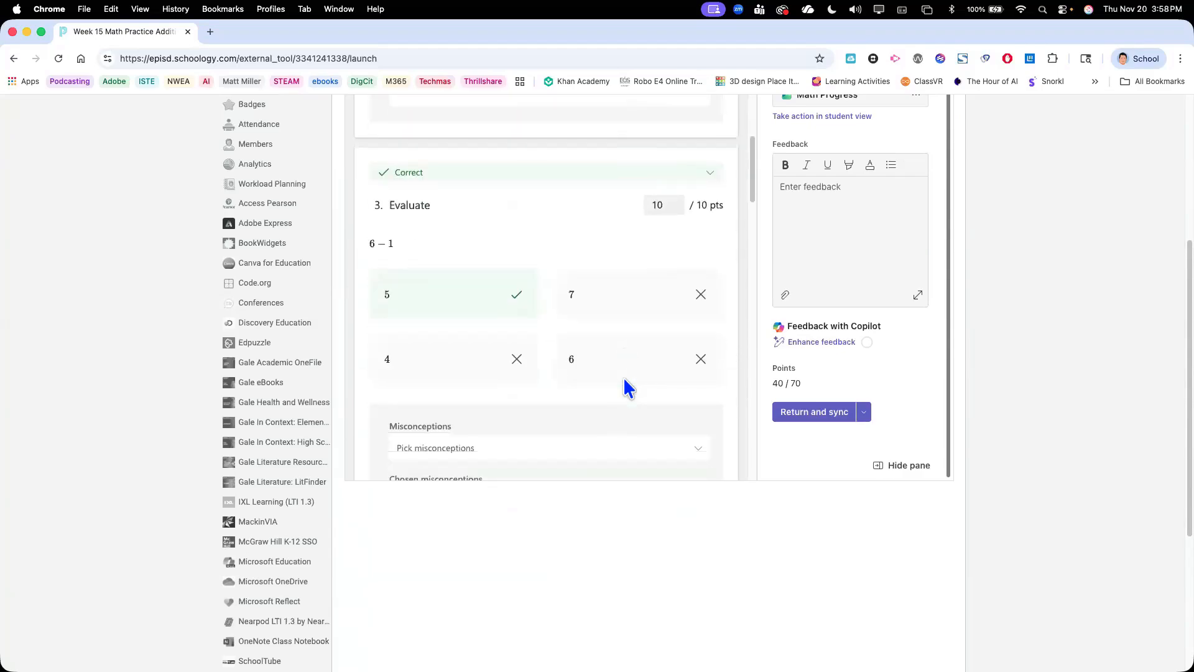
{"action": "scroll", "coordinate": [628, 389], "scroll_direction": "down", "scroll_amount": 10}
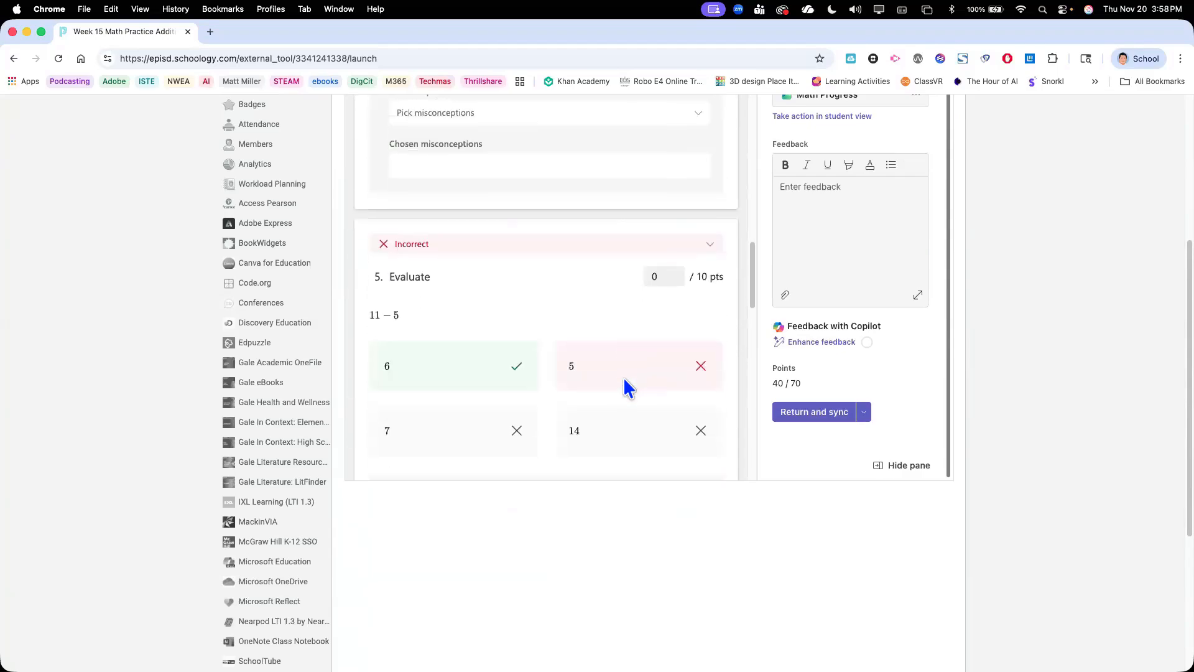
{"action": "scroll", "coordinate": [628, 389], "scroll_direction": "down", "scroll_amount": 8}
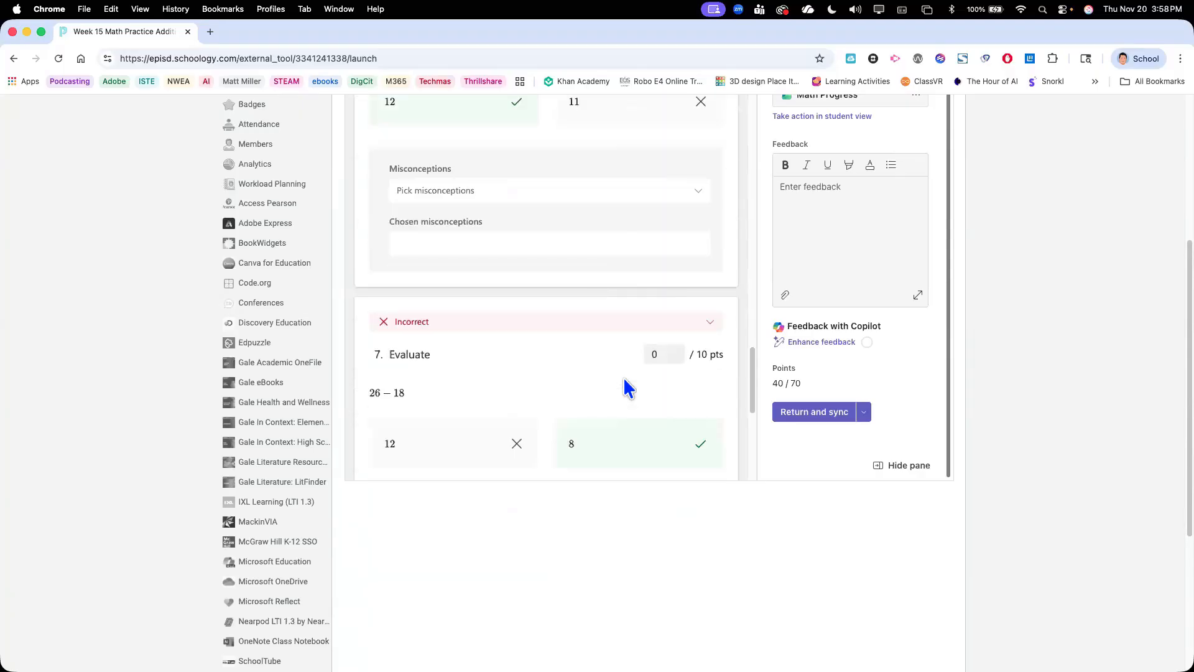
{"action": "scroll", "coordinate": [628, 388], "scroll_direction": "down", "scroll_amount": 3}
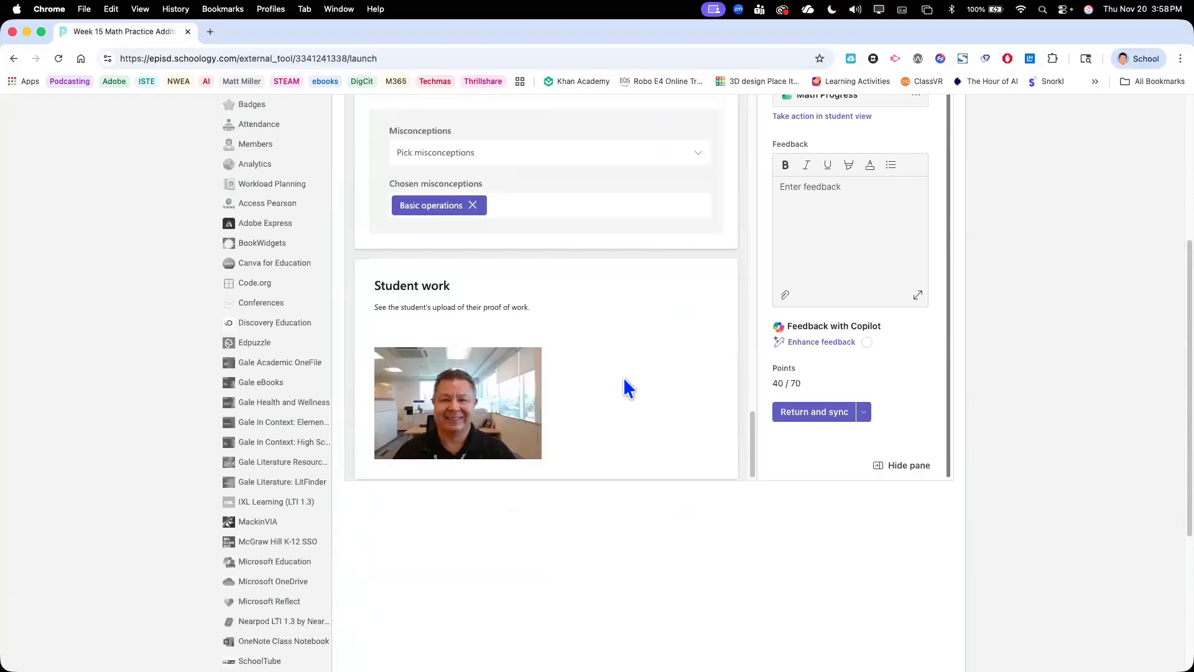
{"action": "left_click", "coordinate": [444, 415]}
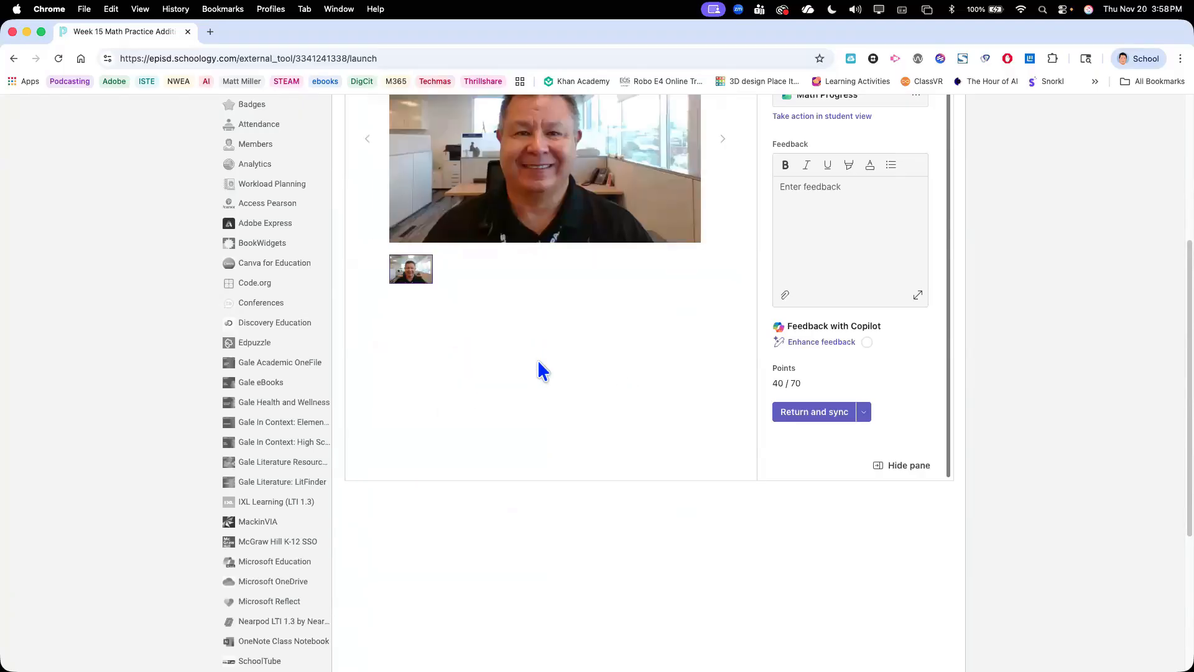
{"action": "scroll", "coordinate": [555, 128], "scroll_direction": "up", "scroll_amount": 4}
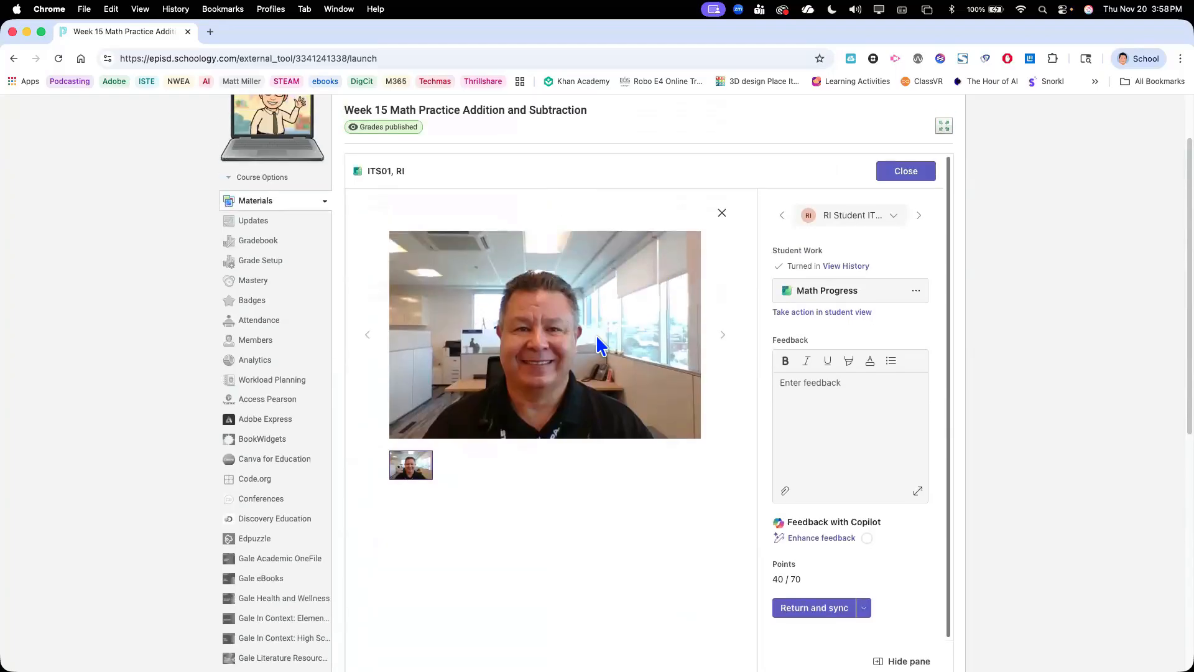
{"action": "left_click", "coordinate": [721, 213]}
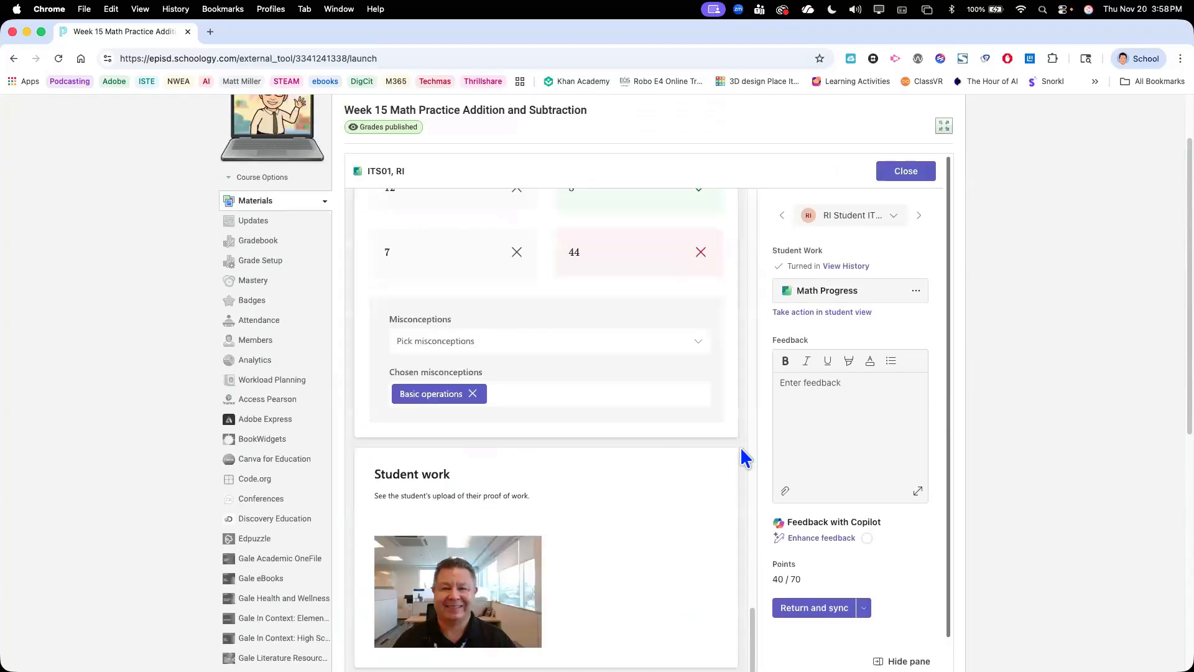
Return the graded submission to the student using the Return and sync option
{"action": "left_click", "coordinate": [865, 612]}
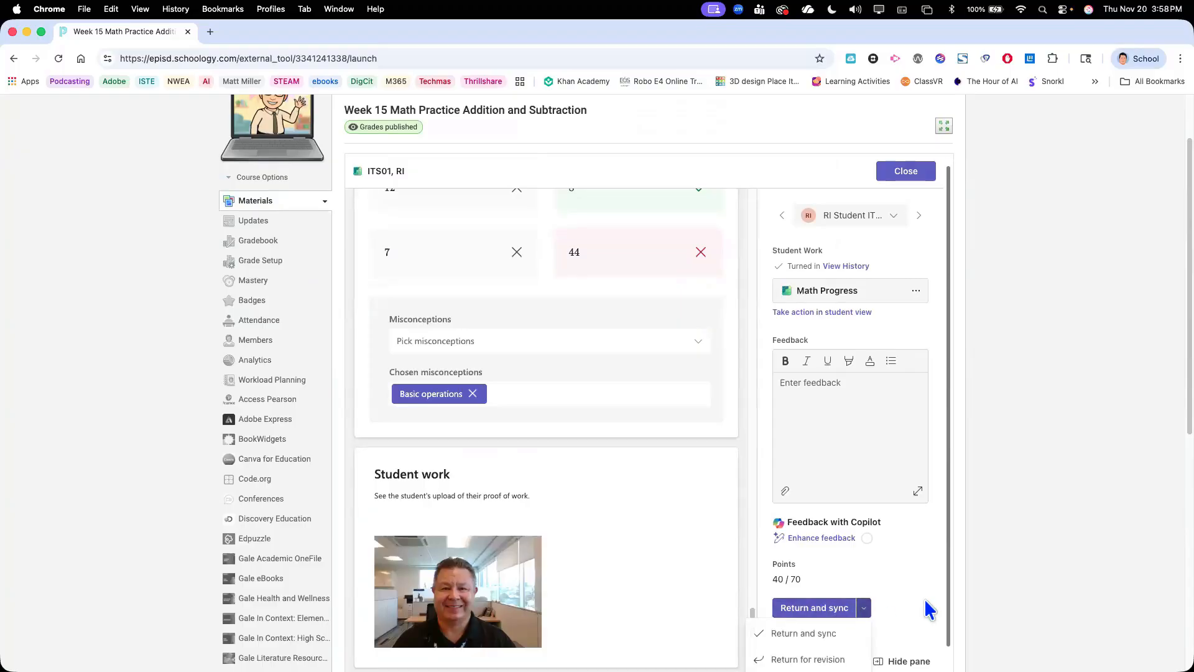
{"action": "scroll", "coordinate": [1006, 588], "scroll_direction": "down", "scroll_amount": 3}
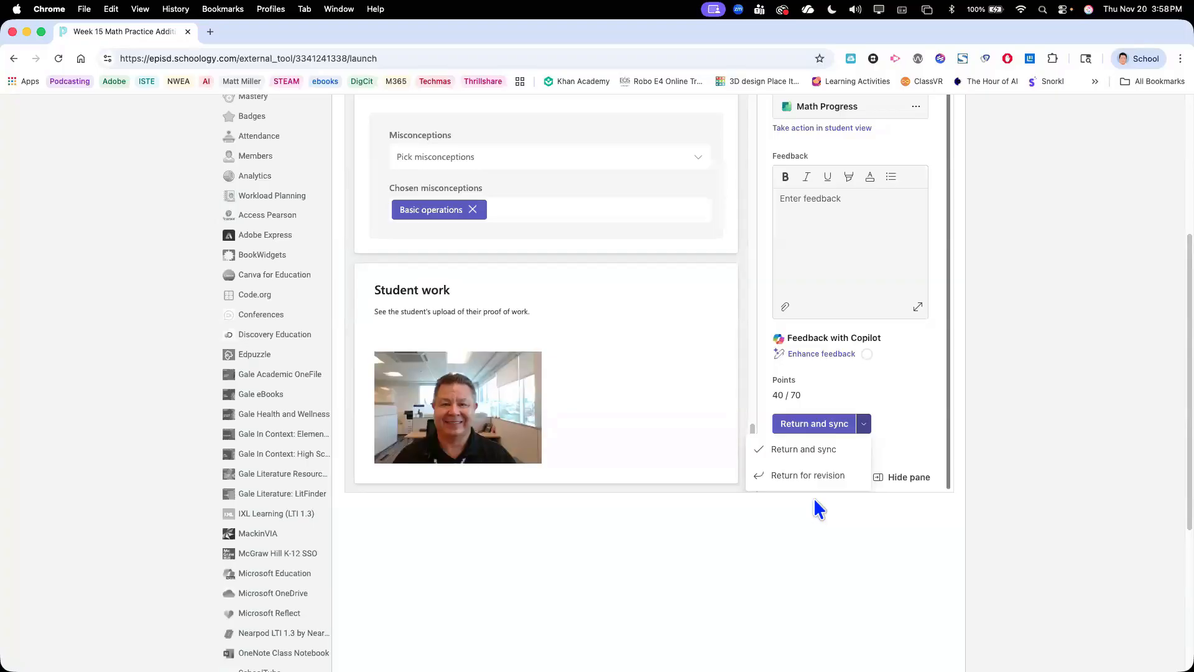
{"action": "left_click", "coordinate": [807, 451]}
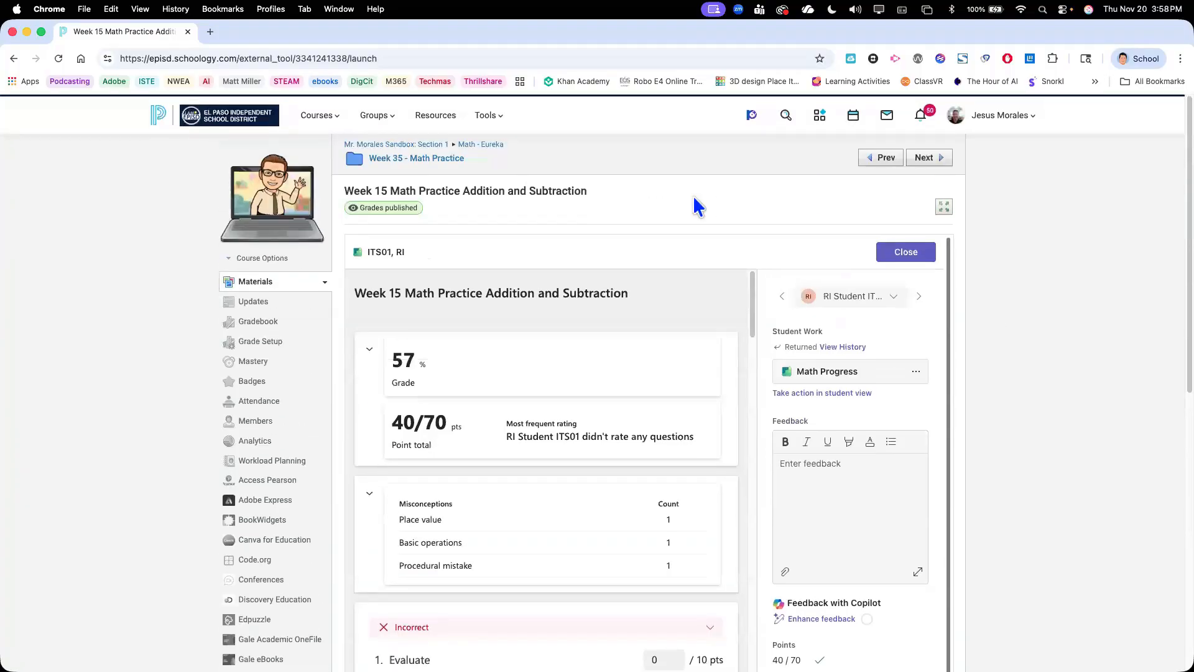
Go back to the Week 35 - Math Practice folder and open the Week 15 Math Practice Addition and Subtraction item for editing
{"action": "left_click", "coordinate": [445, 161]}
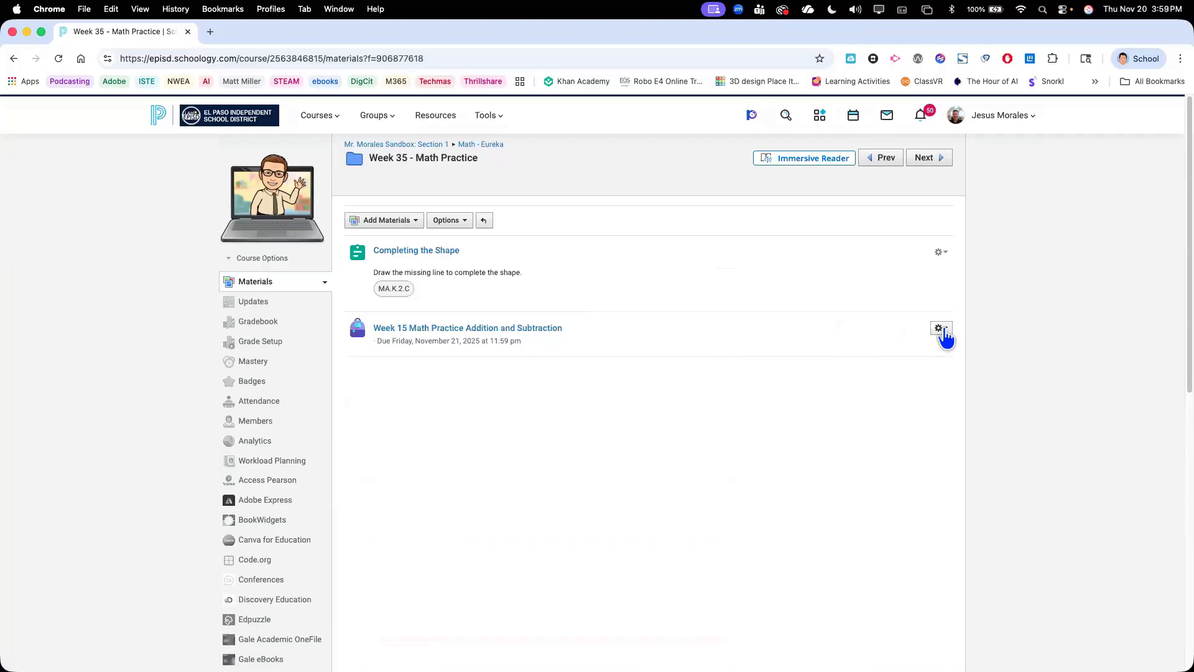
{"action": "left_click", "coordinate": [943, 331]}
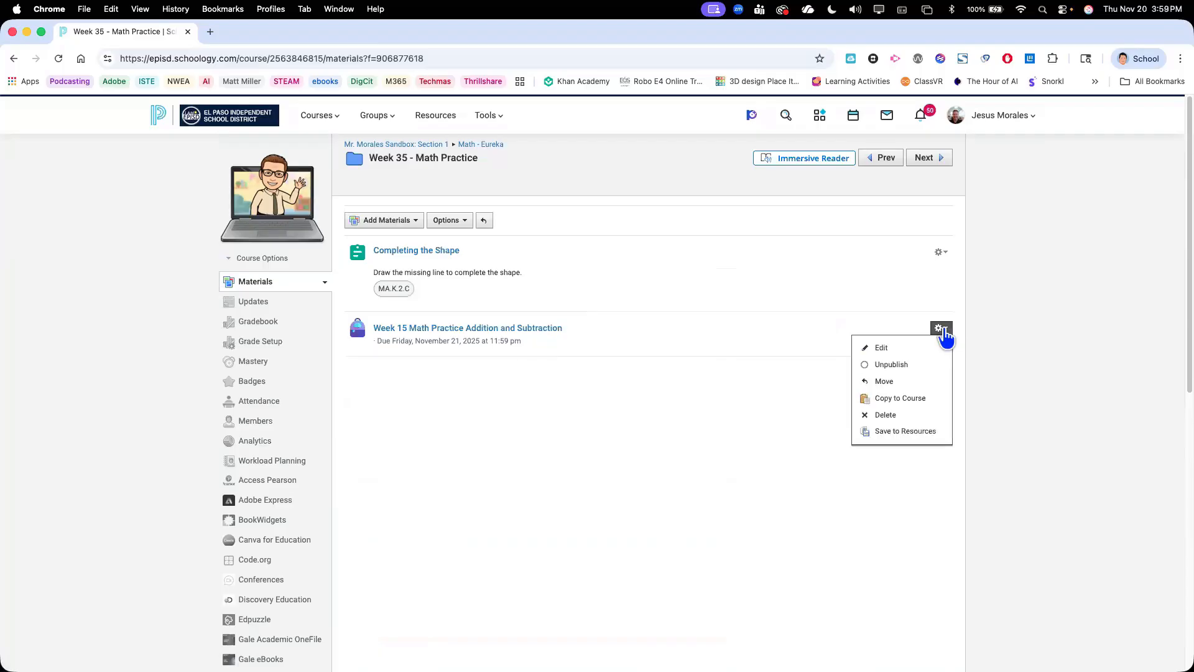
{"action": "left_click", "coordinate": [880, 347]}
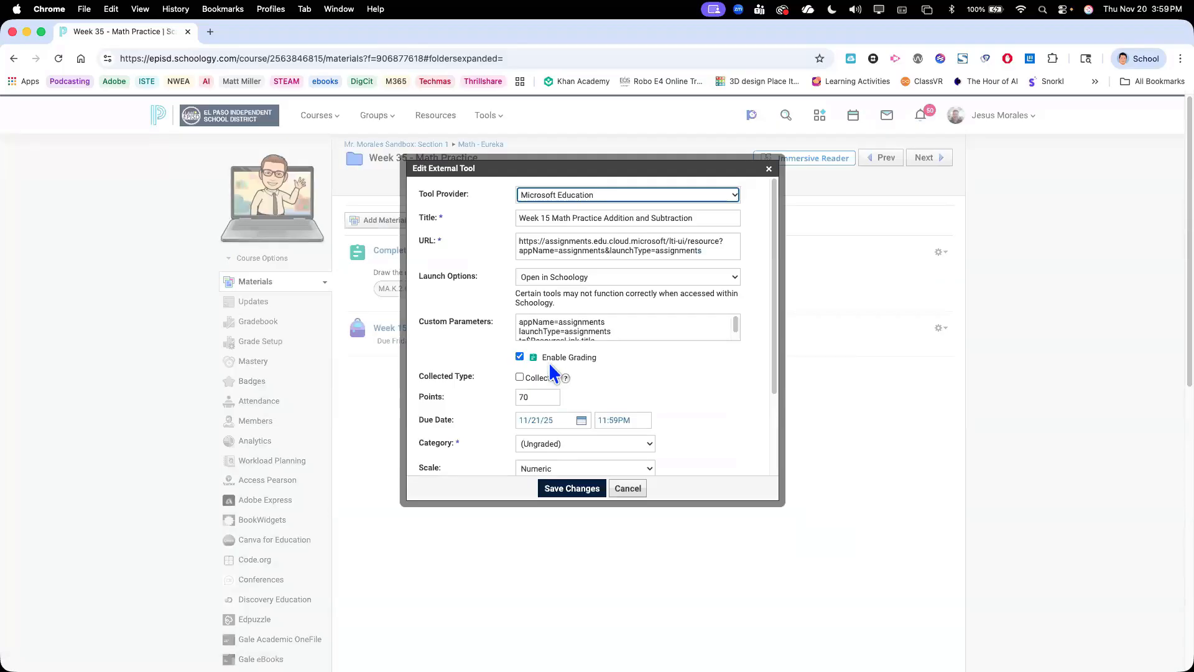
{"action": "scroll", "coordinate": [610, 390], "scroll_direction": "down", "scroll_amount": 1}
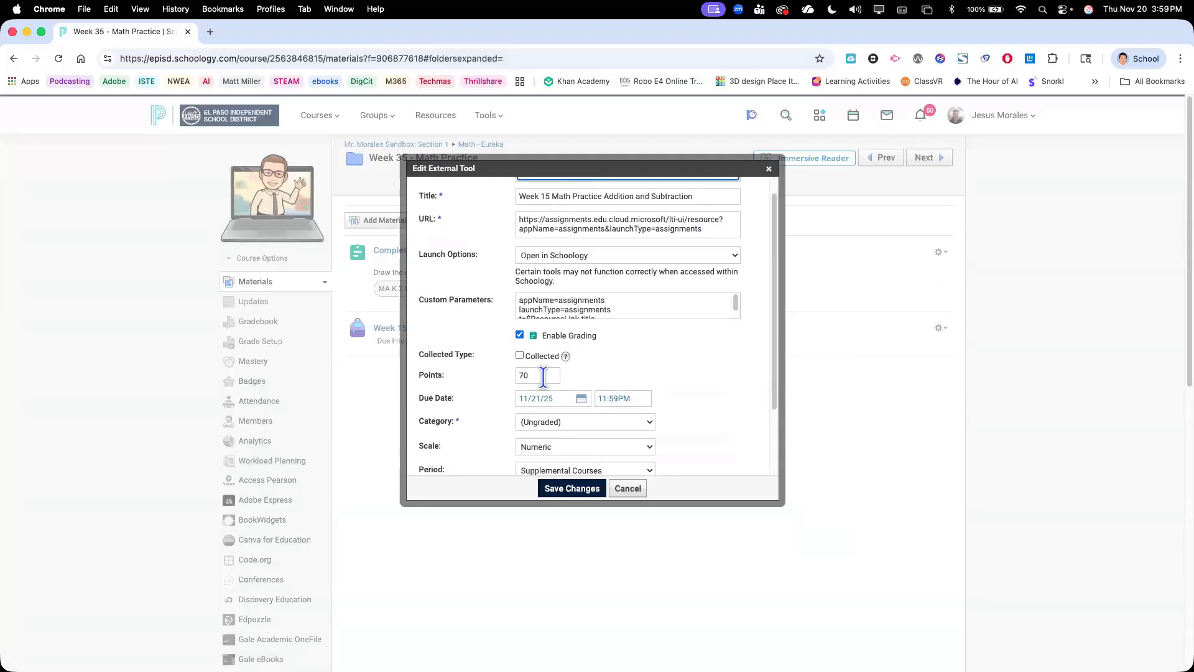
Create a new grading category named Math Practice Week 10 for the assignment and save the changes
{"action": "left_click", "coordinate": [560, 421]}
{"action": "scroll", "coordinate": [573, 491], "scroll_direction": "down", "scroll_amount": 5}
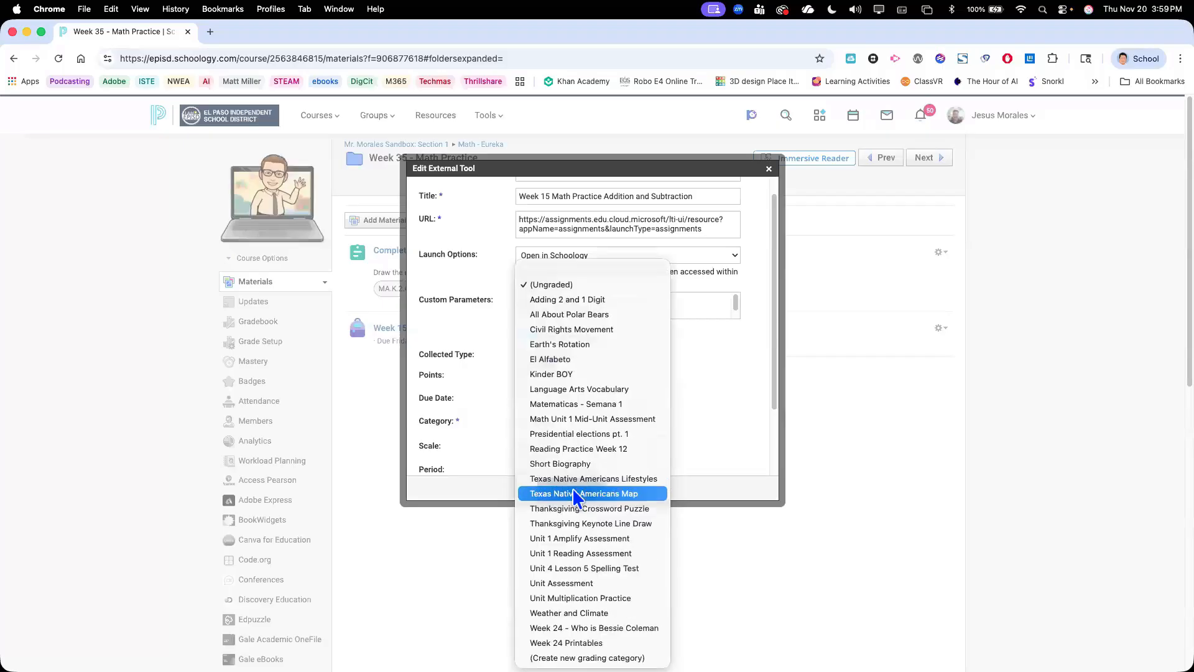
{"action": "left_click", "coordinate": [585, 657]}
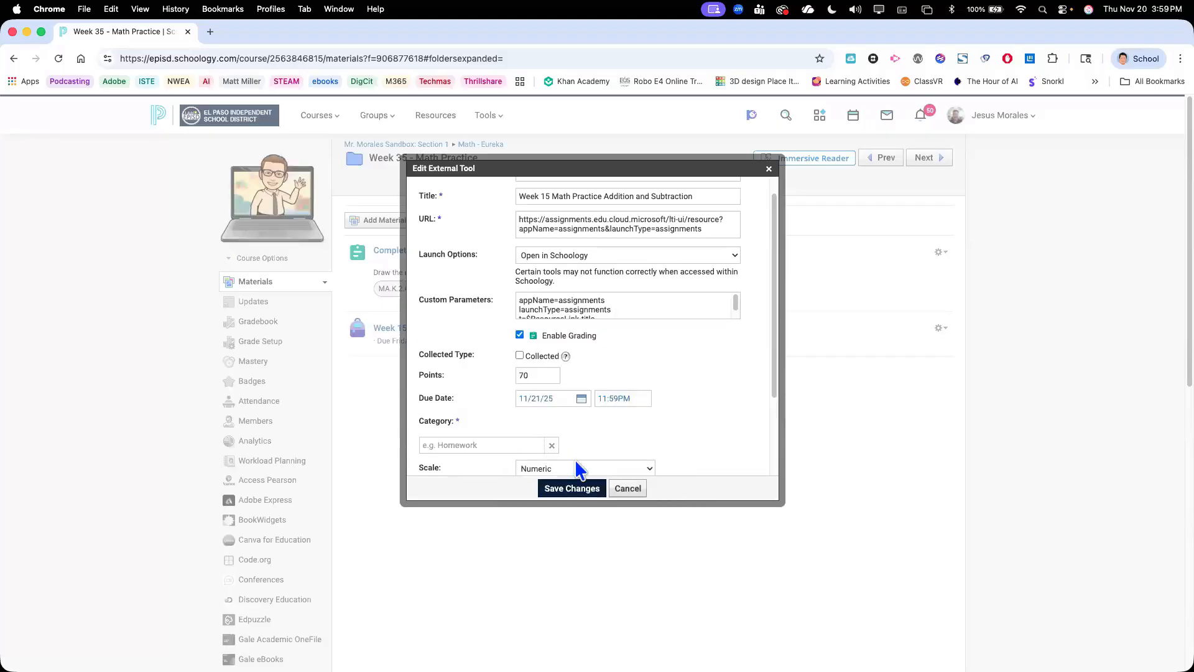
{"action": "scroll", "coordinate": [514, 435], "scroll_direction": "down", "scroll_amount": 2}
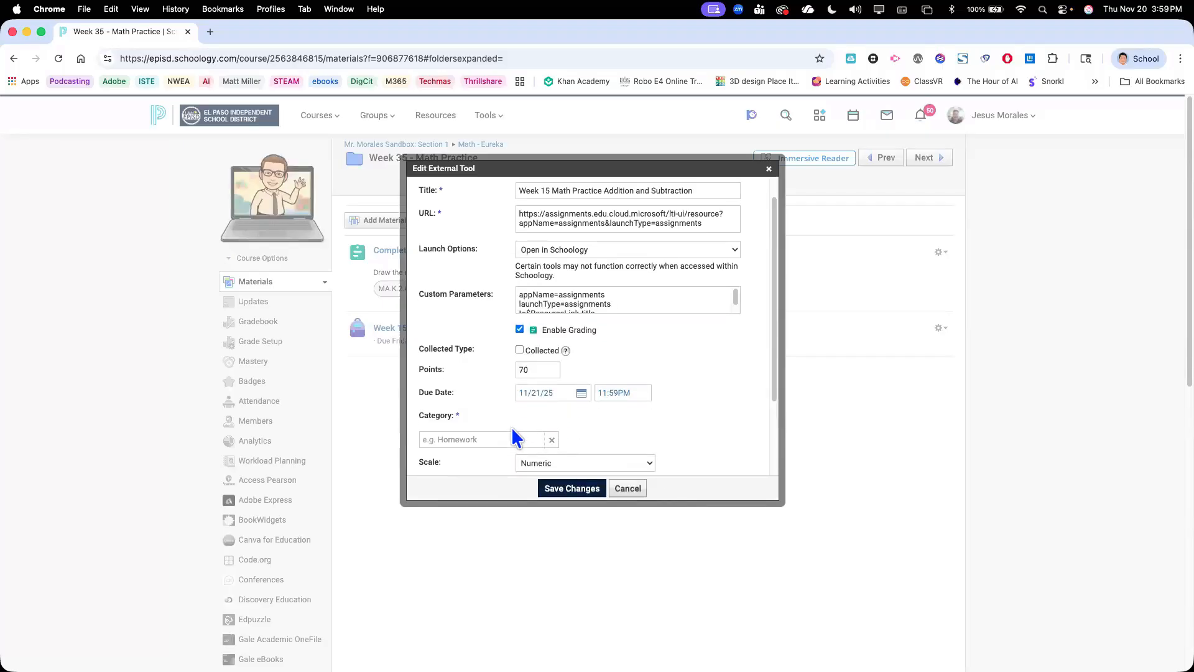
{"action": "left_click", "coordinate": [507, 384]}
{"action": "type", "text": "Math Practice Week 10"}
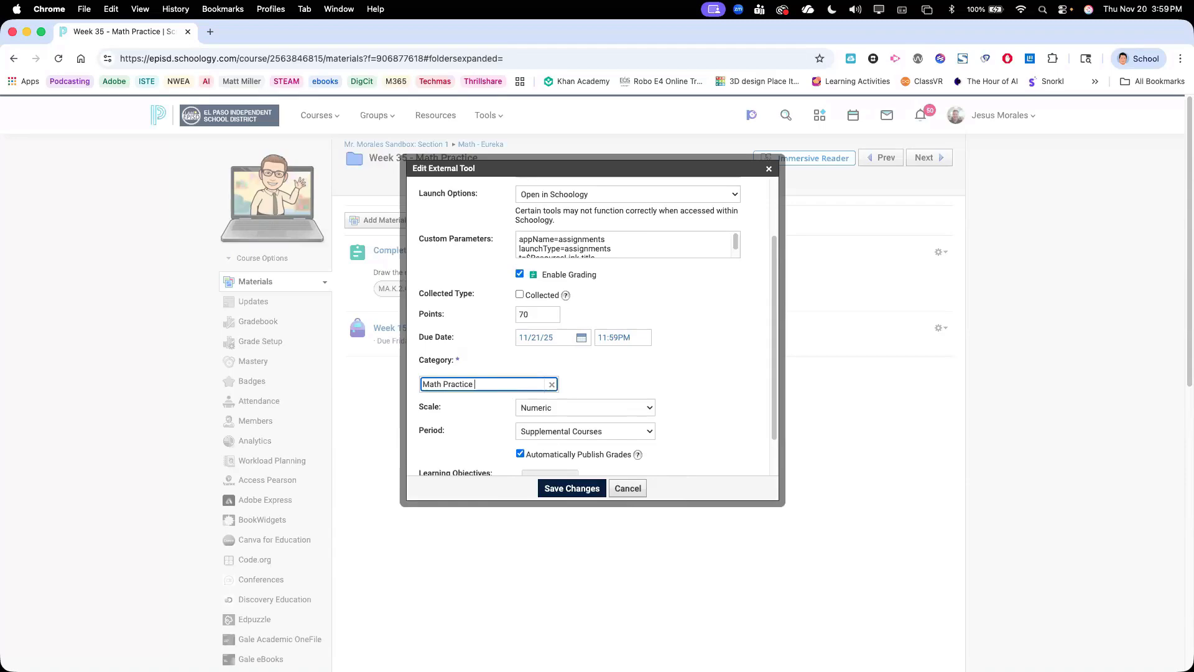
{"action": "left_click", "coordinate": [711, 419]}
{"action": "left_click", "coordinate": [584, 489]}
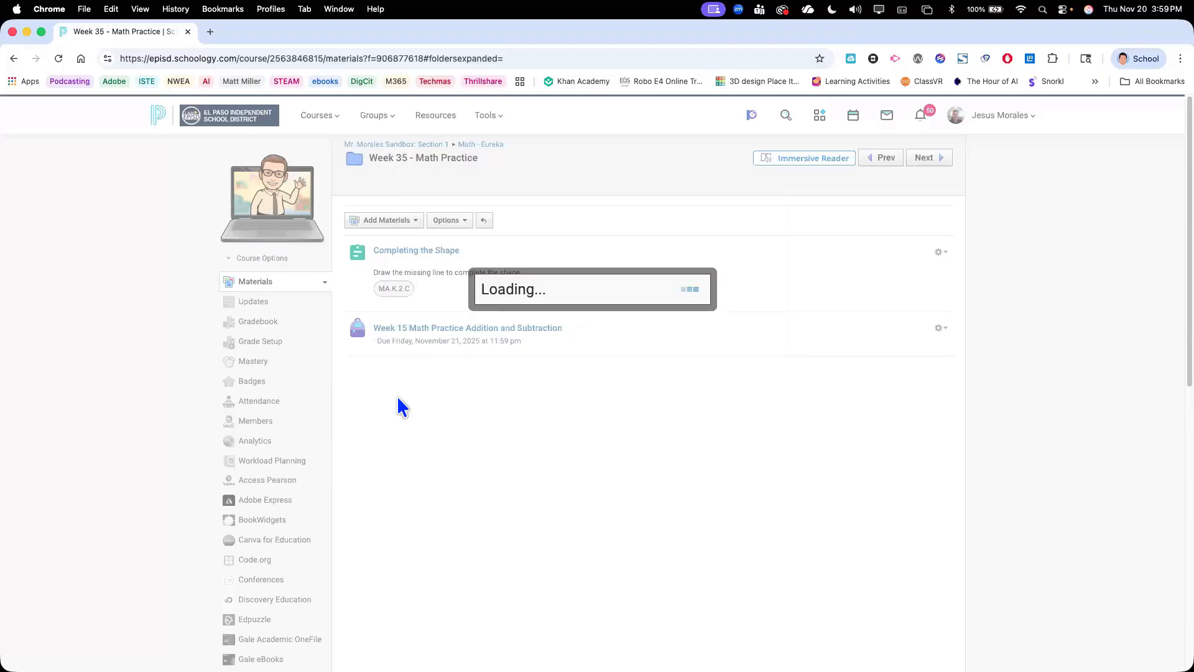
Open the course gradebook and check the student's synced score in the Week 15 Math Practice column
{"action": "left_click", "coordinate": [273, 322]}
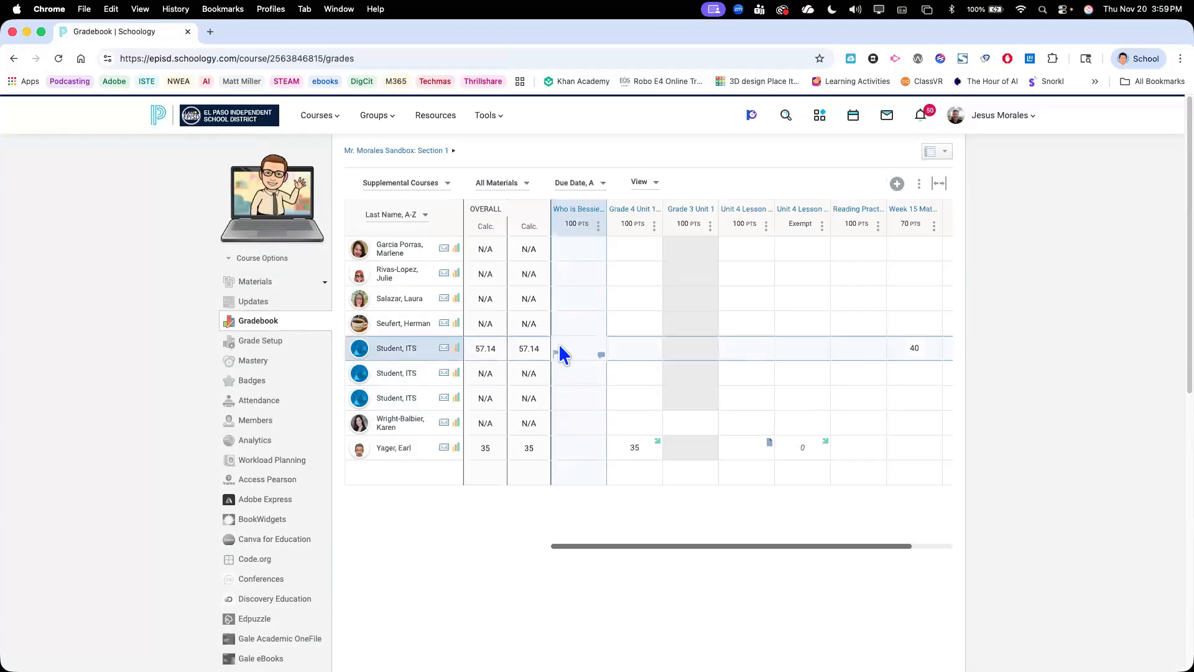
{"action": "scroll", "coordinate": [650, 356], "scroll_direction": "right", "scroll_amount": 2}
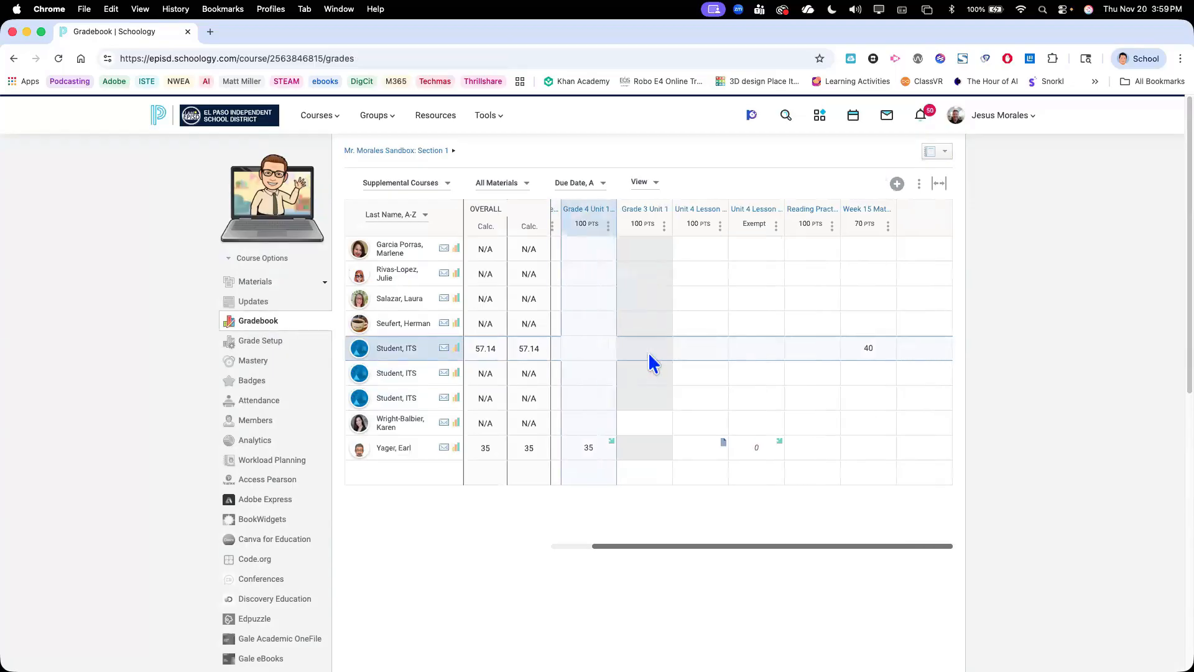
{"action": "scroll", "coordinate": [650, 358], "scroll_direction": "left", "scroll_amount": 2}
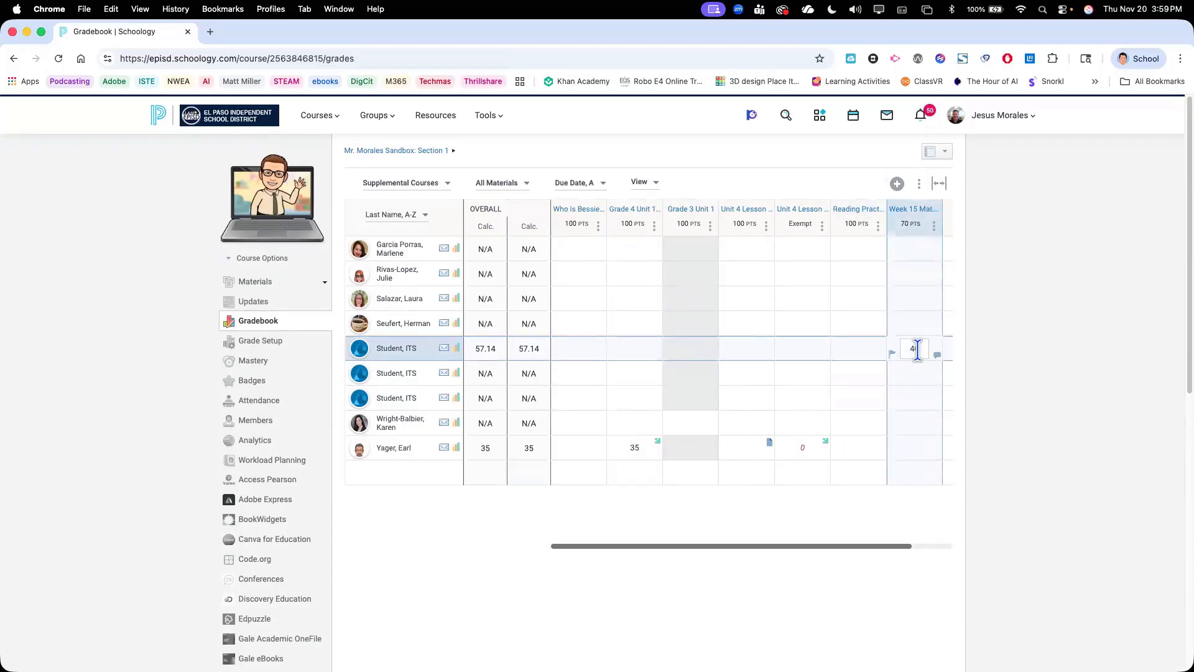
{"action": "scroll", "coordinate": [732, 339], "scroll_direction": "right", "scroll_amount": 2}
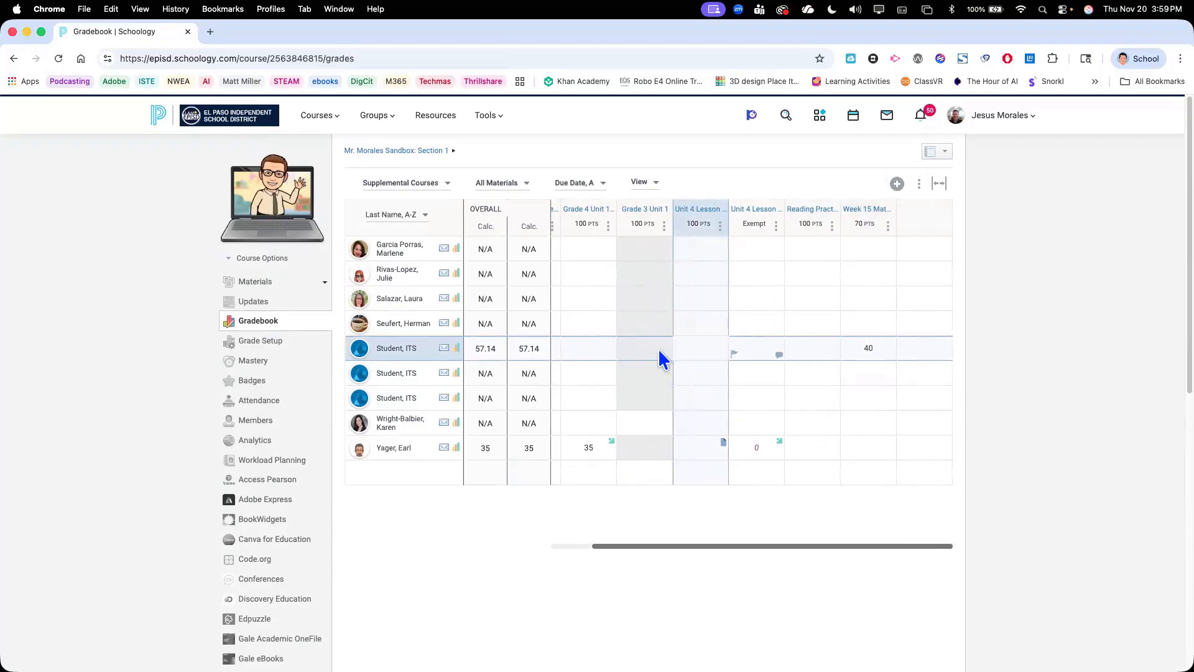
{"action": "left_click", "coordinate": [571, 437]}
{"action": "left_click", "coordinate": [671, 429]}
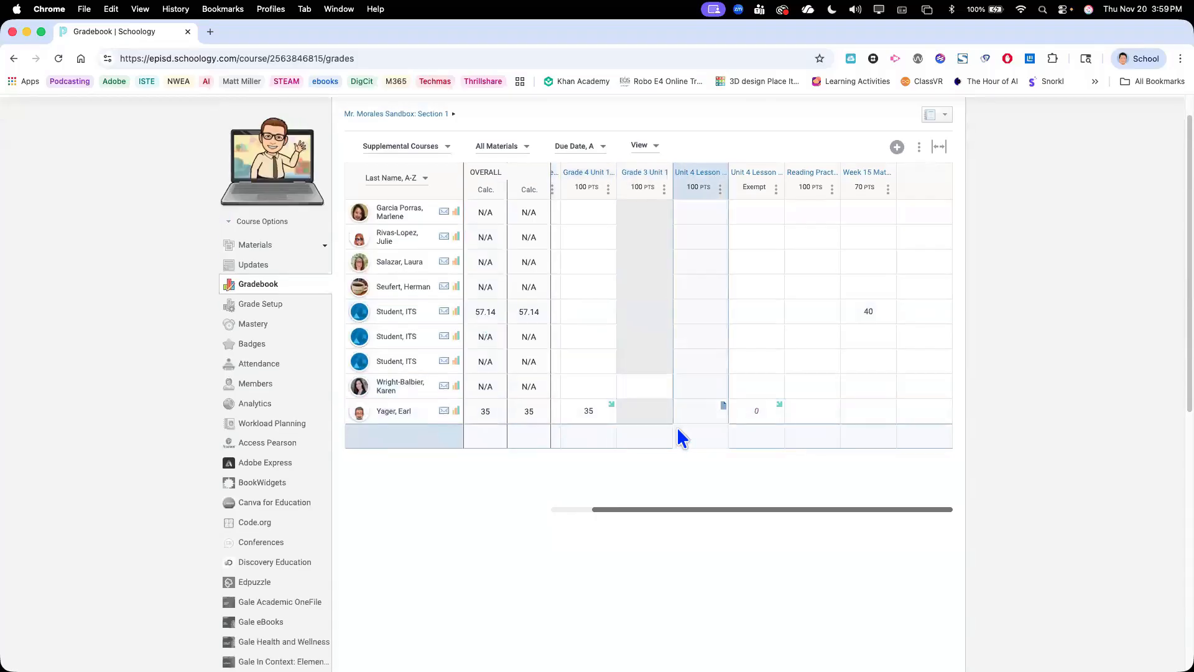
{"action": "scroll", "coordinate": [665, 375], "scroll_direction": "up", "scroll_amount": 2}
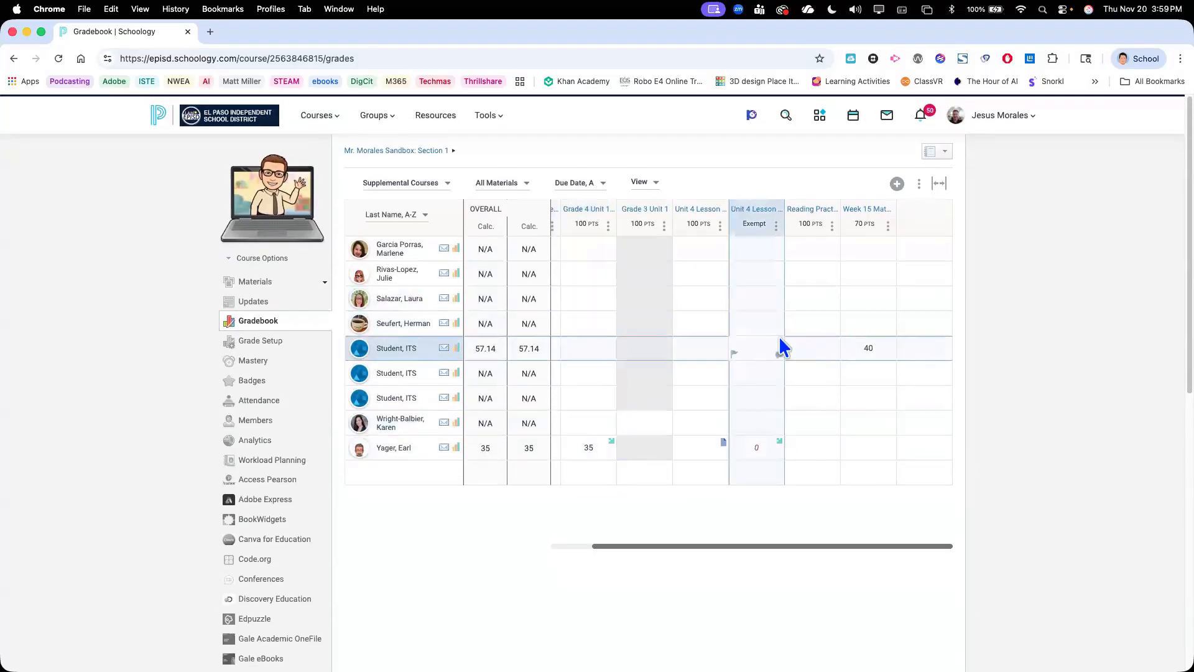
{"action": "scroll", "coordinate": [782, 345], "scroll_direction": "left", "scroll_amount": 2}
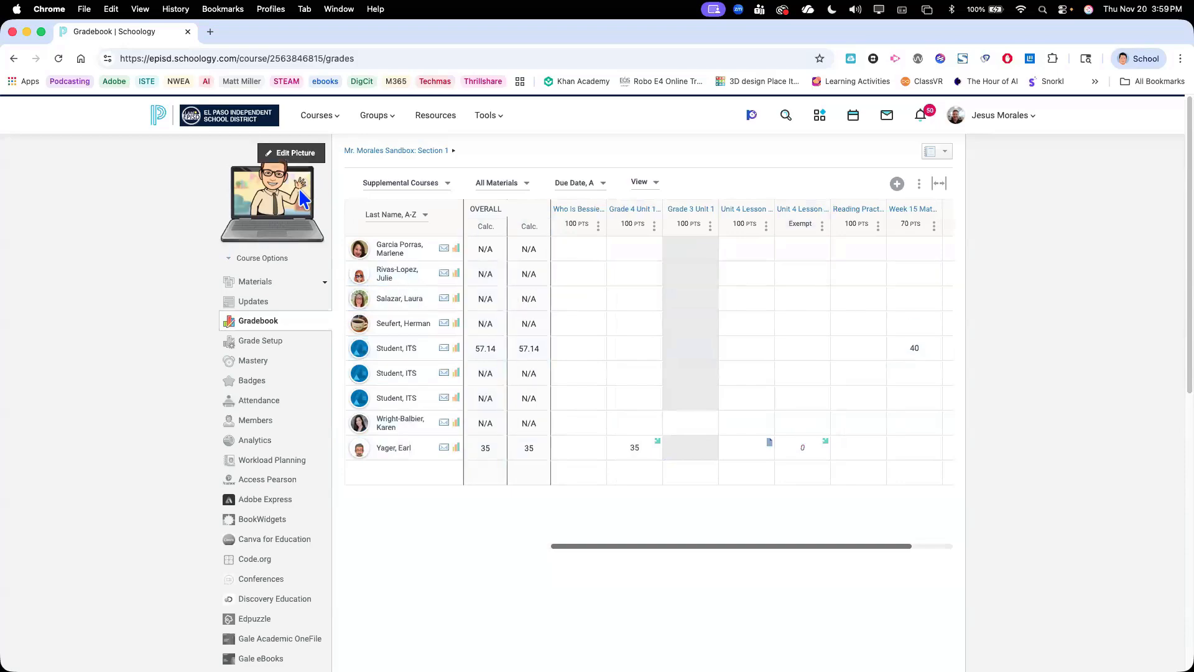
Return to the course materials and start adding a new material from Microsoft Education
{"action": "left_click", "coordinate": [253, 282]}
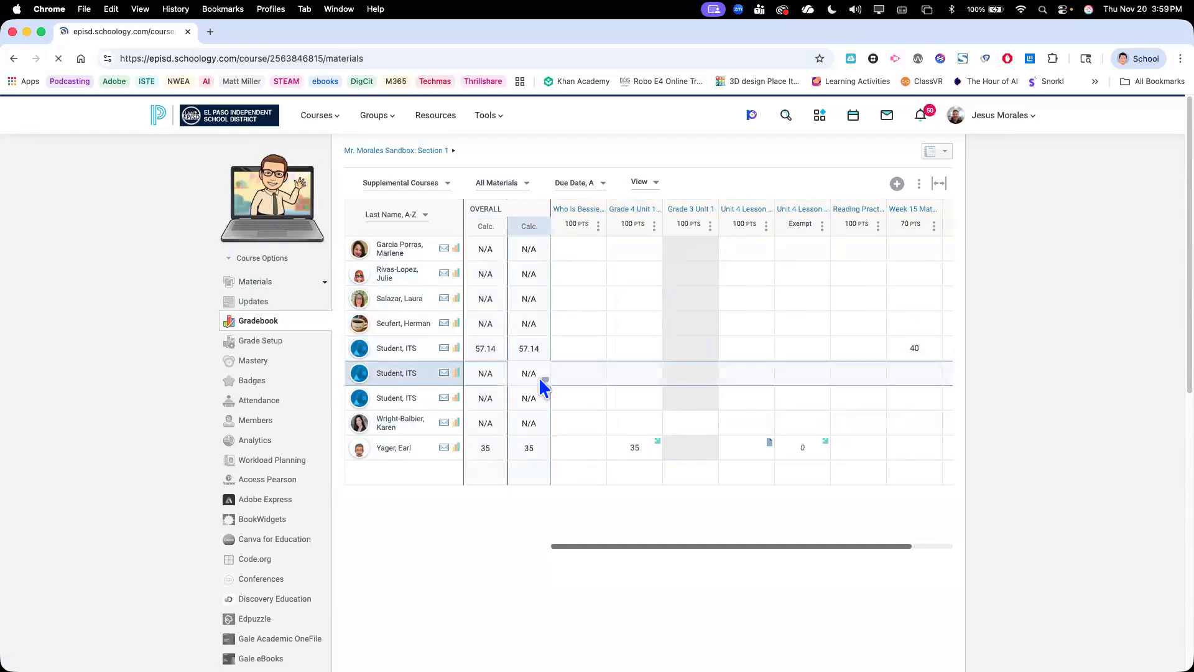
{"action": "left_click", "coordinate": [430, 194]}
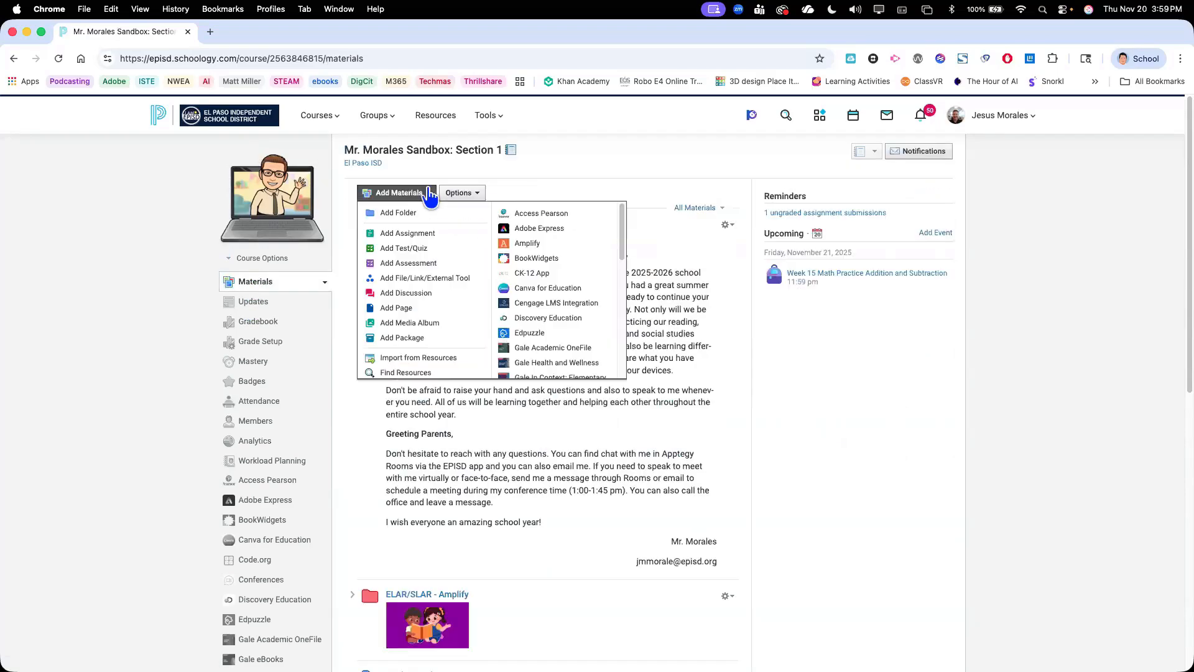
{"action": "scroll", "coordinate": [554, 311], "scroll_direction": "down", "scroll_amount": 3}
{"action": "scroll", "coordinate": [562, 314], "scroll_direction": "down", "scroll_amount": 10}
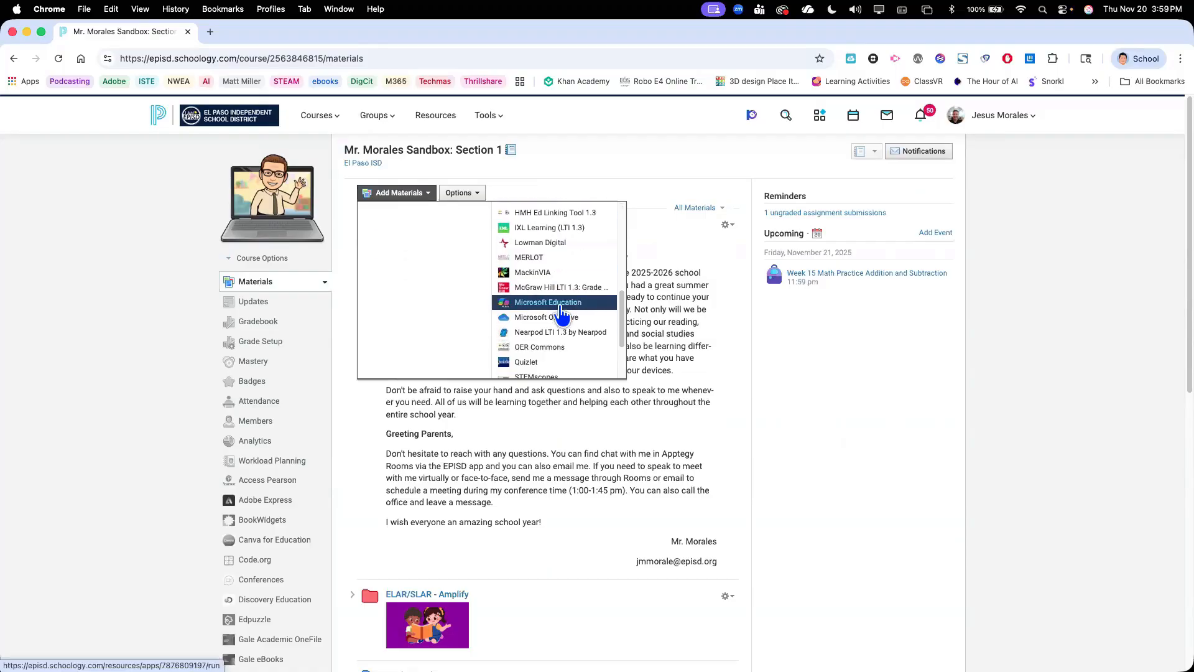
{"action": "left_click", "coordinate": [561, 308]}
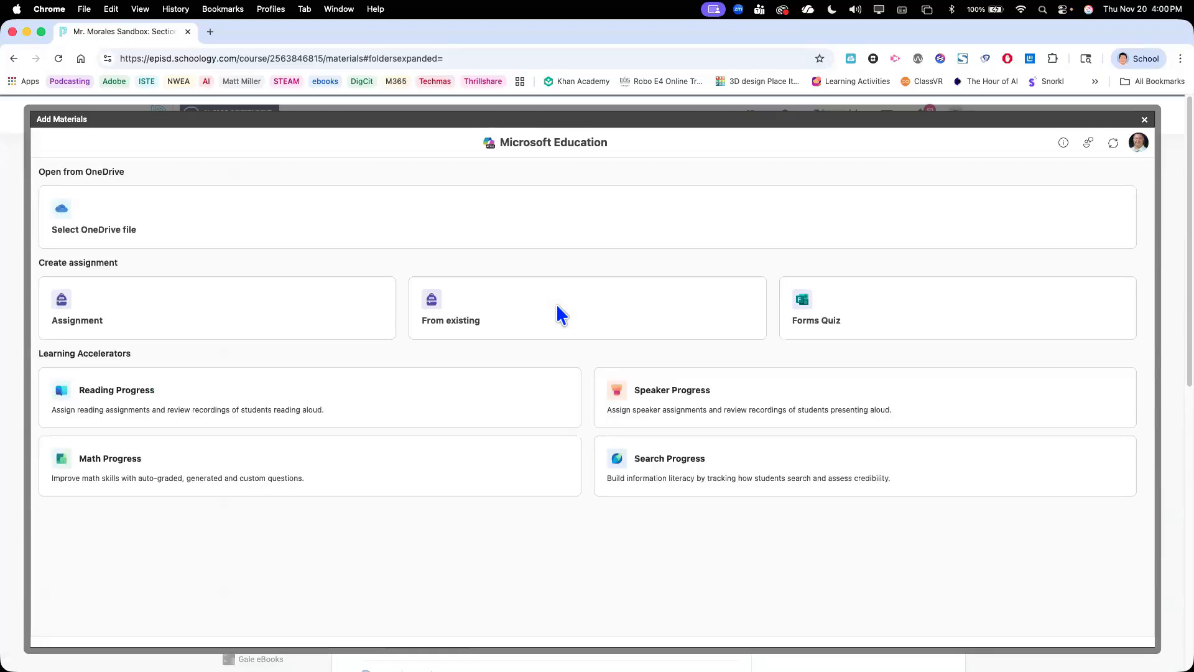
Start a Reading Progress assignment, browse its sample library, and set the passage language to Spanish
{"action": "left_click", "coordinate": [248, 395]}
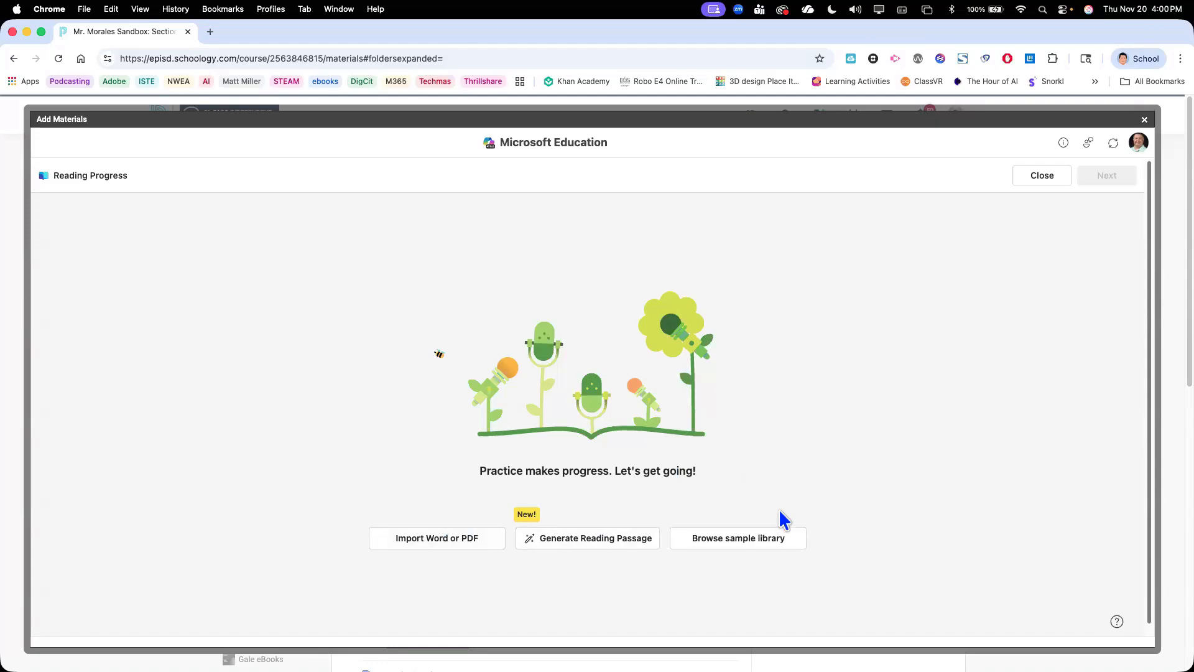
{"action": "left_click", "coordinate": [743, 551]}
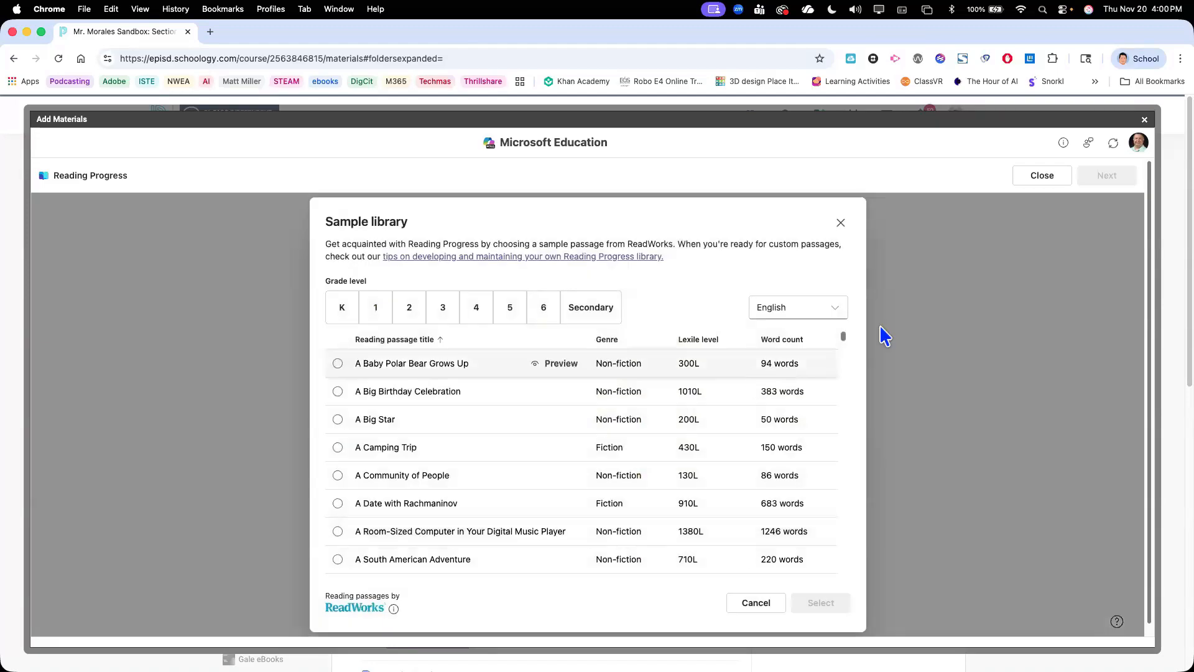
{"action": "left_click", "coordinate": [835, 311]}
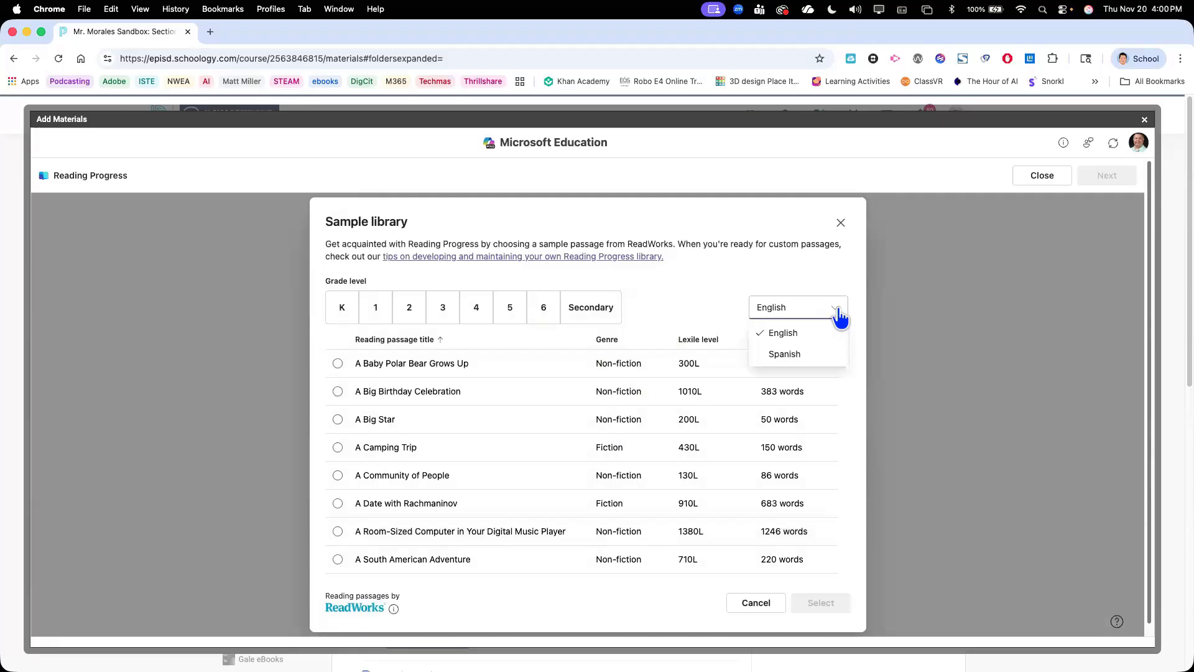
{"action": "left_click", "coordinate": [784, 357]}
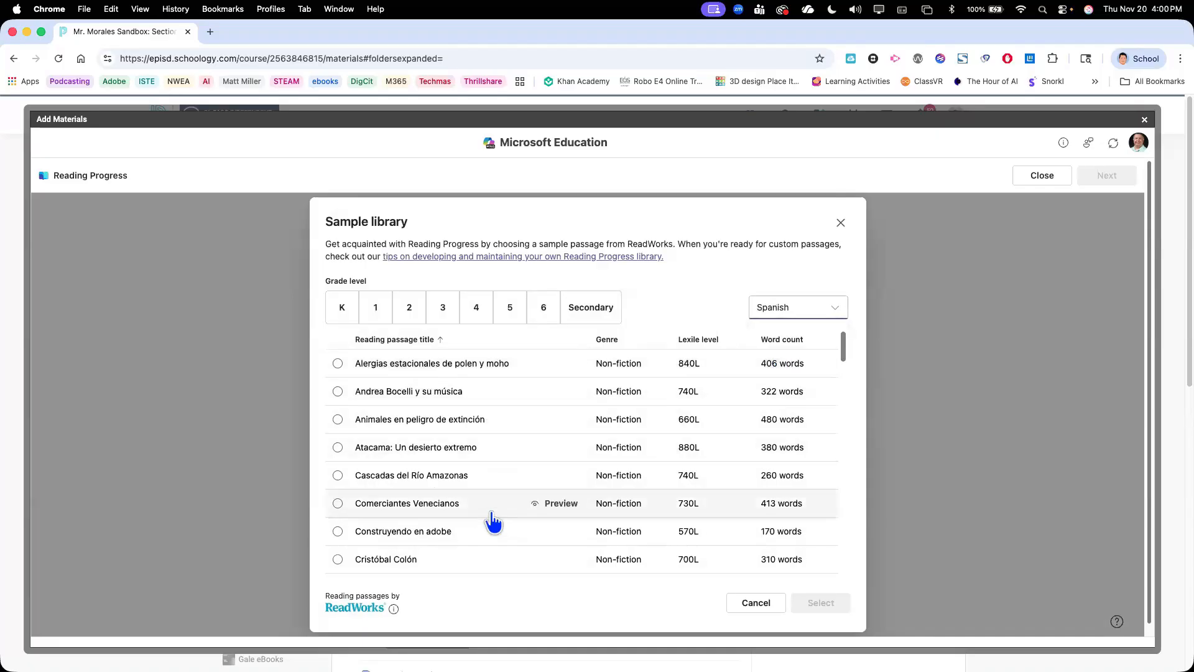
Compare the Spanish sample passages offered for the different grade levels, from K to Secondary
{"action": "left_click", "coordinate": [375, 311]}
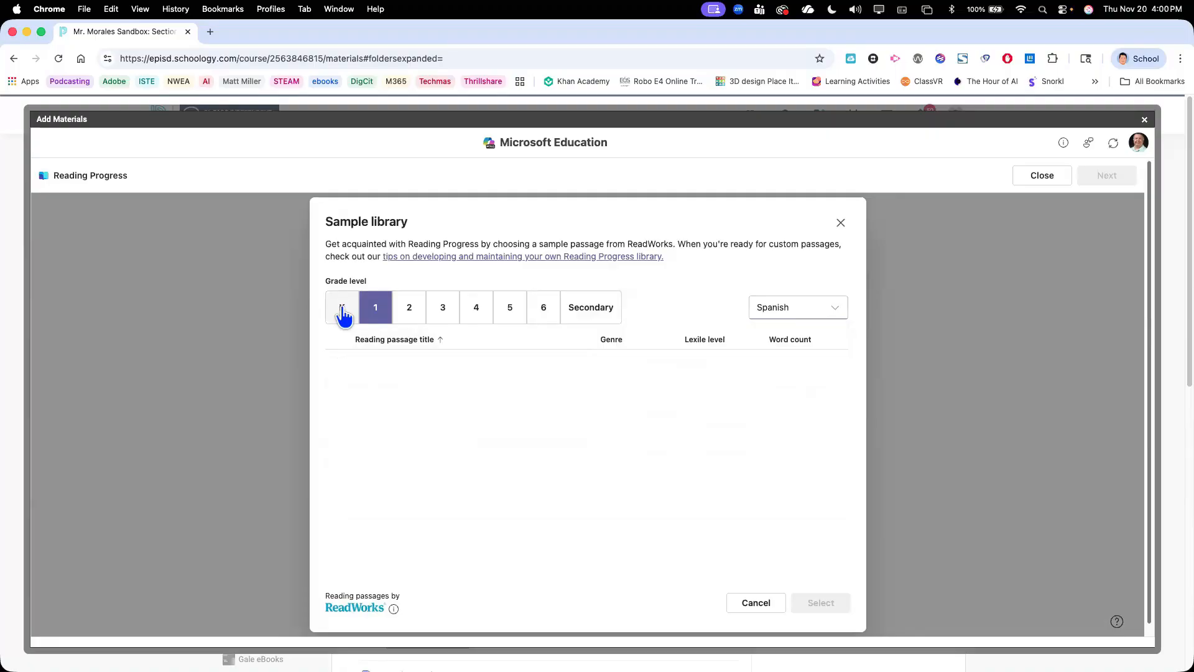
{"action": "left_click", "coordinate": [343, 315]}
{"action": "left_click", "coordinate": [377, 314]}
{"action": "left_click", "coordinate": [418, 316]}
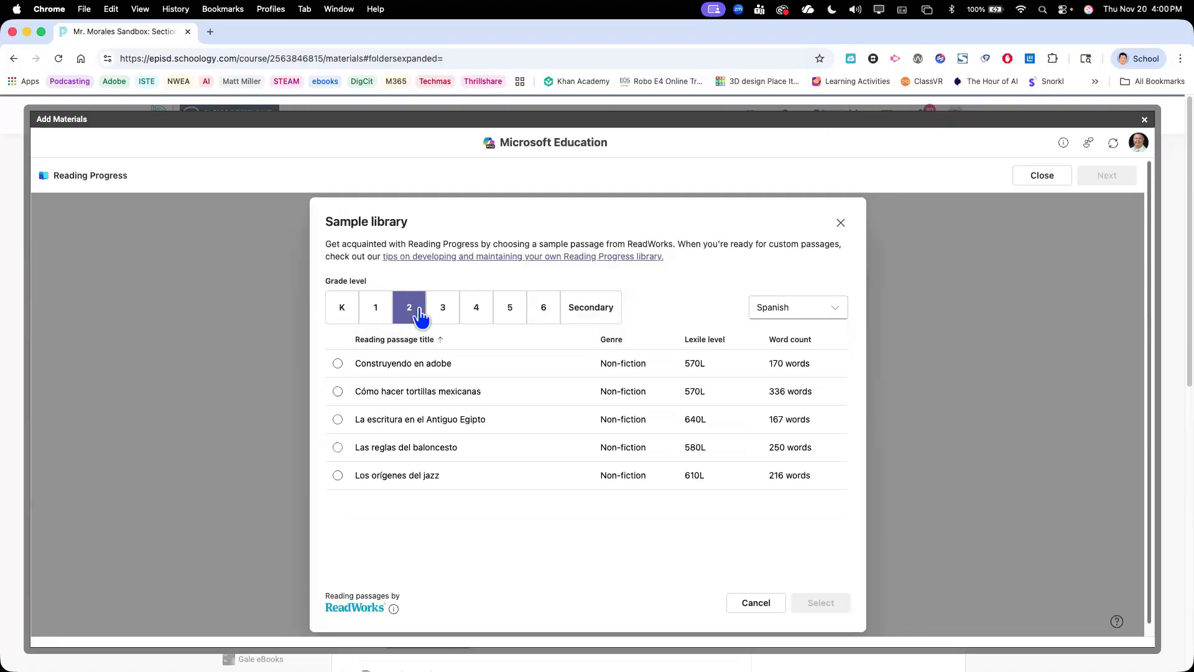
{"action": "left_click", "coordinate": [336, 314]}
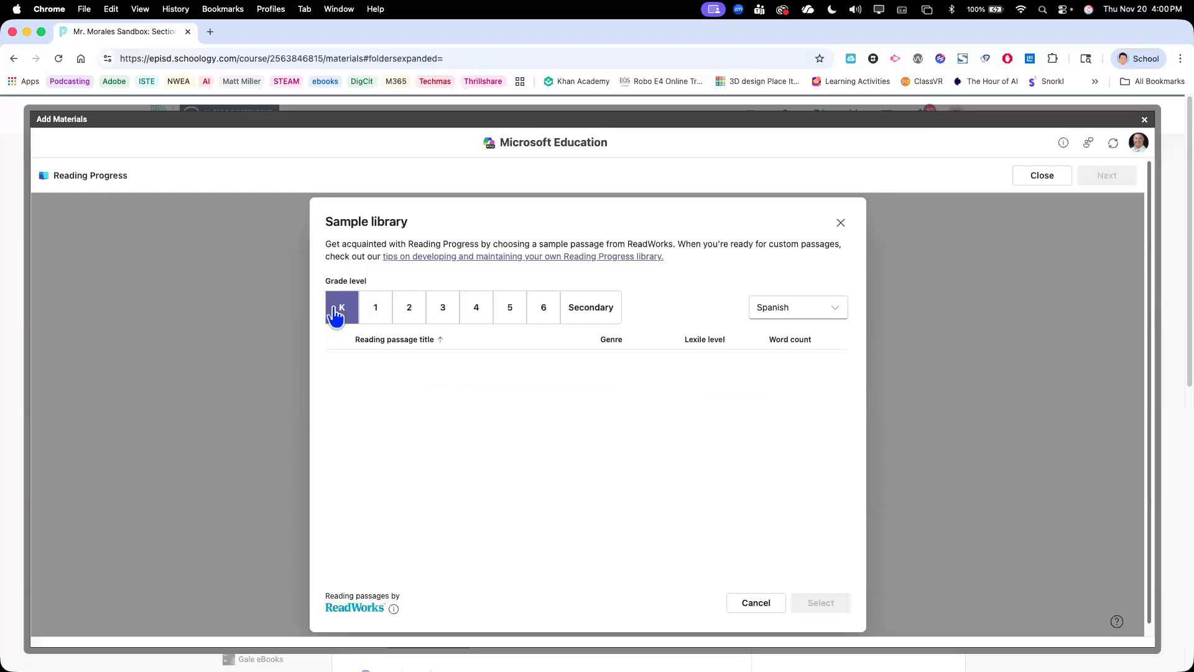
{"action": "left_click", "coordinate": [376, 314]}
{"action": "left_click", "coordinate": [412, 314]}
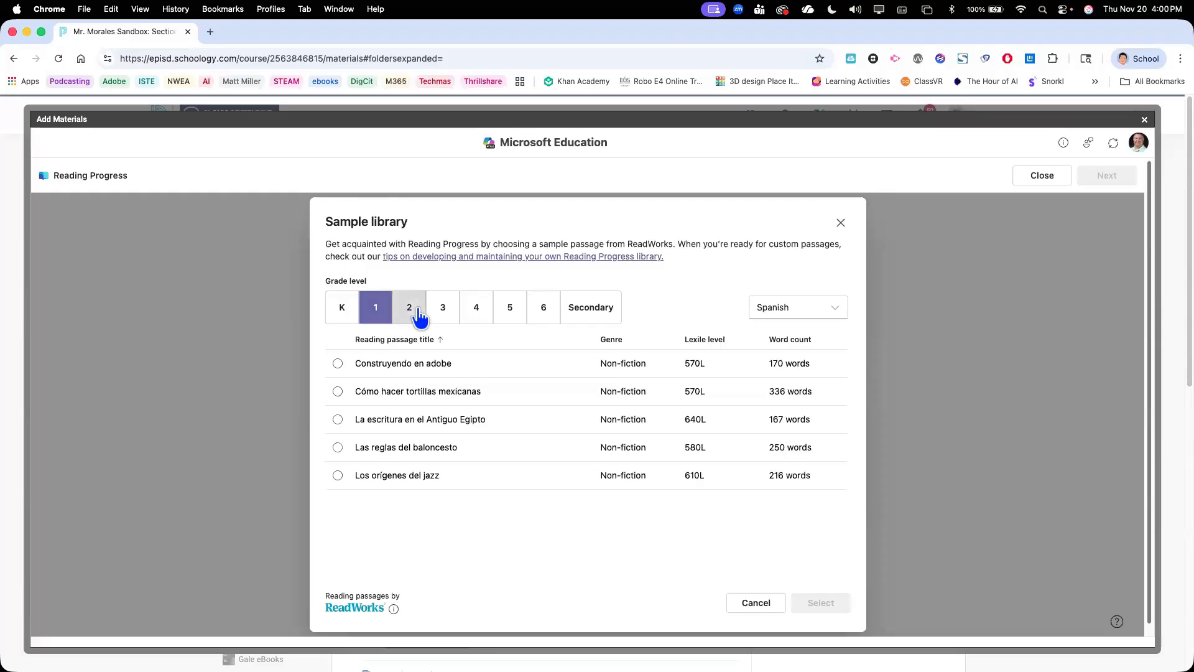
{"action": "left_click", "coordinate": [456, 315]}
{"action": "left_click", "coordinate": [476, 314]}
{"action": "left_click", "coordinate": [582, 314]}
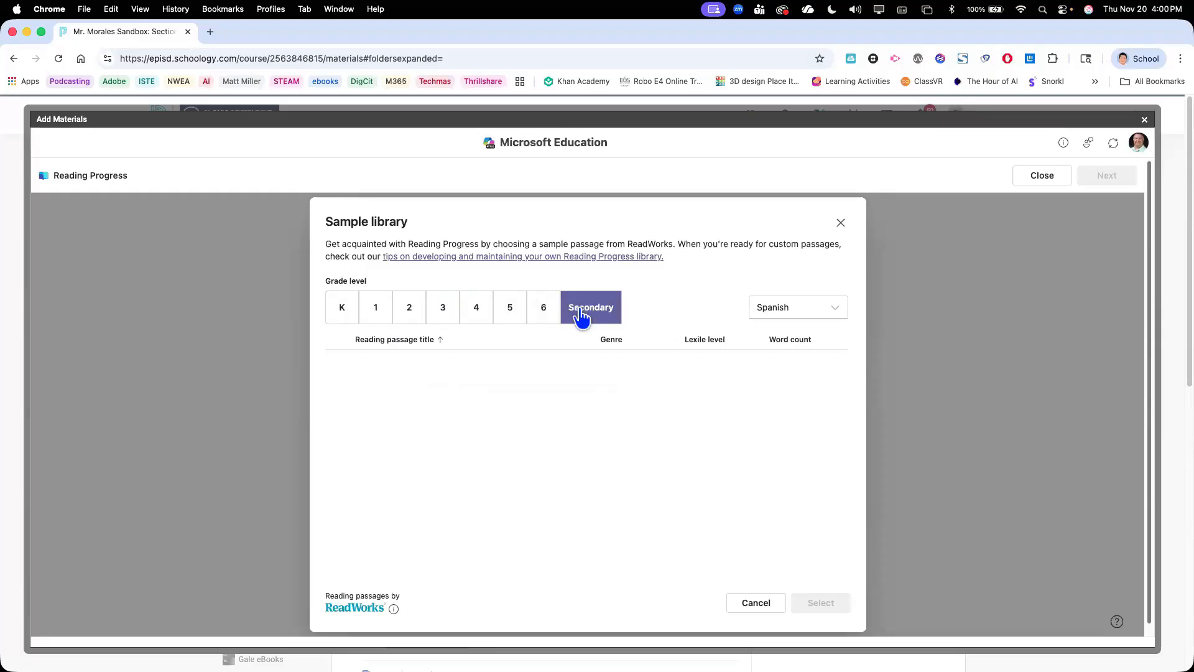
{"action": "left_click", "coordinate": [515, 316]}
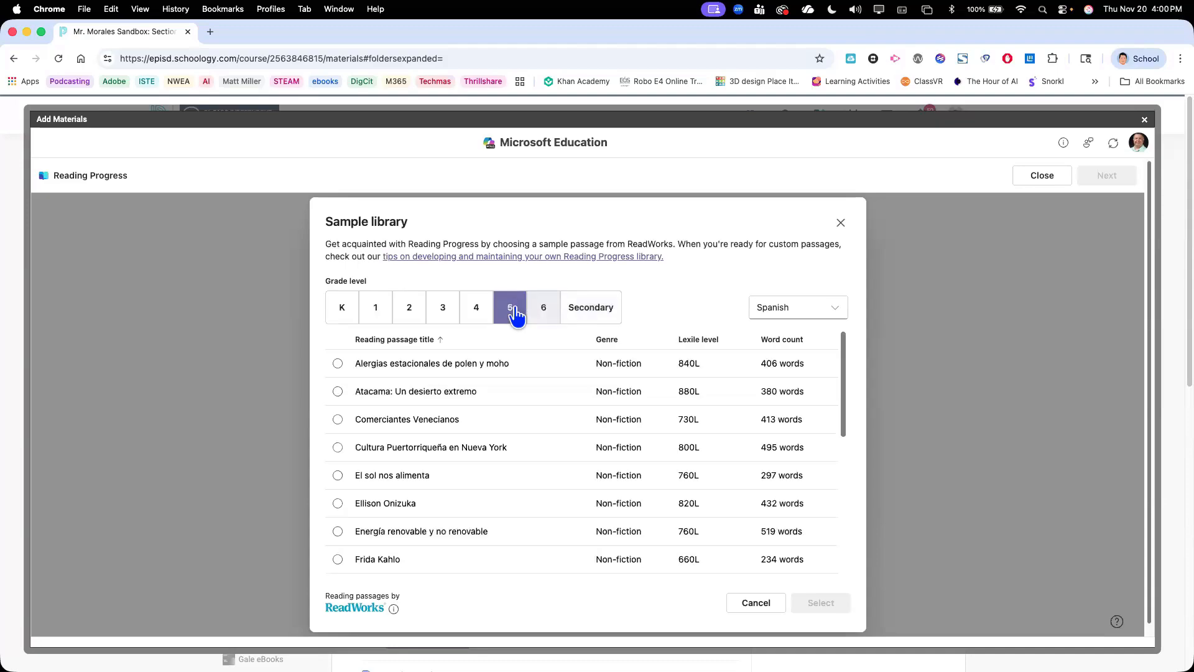
Switch the sample library's language to English and close the library without choosing a passage
{"action": "left_click", "coordinate": [814, 311]}
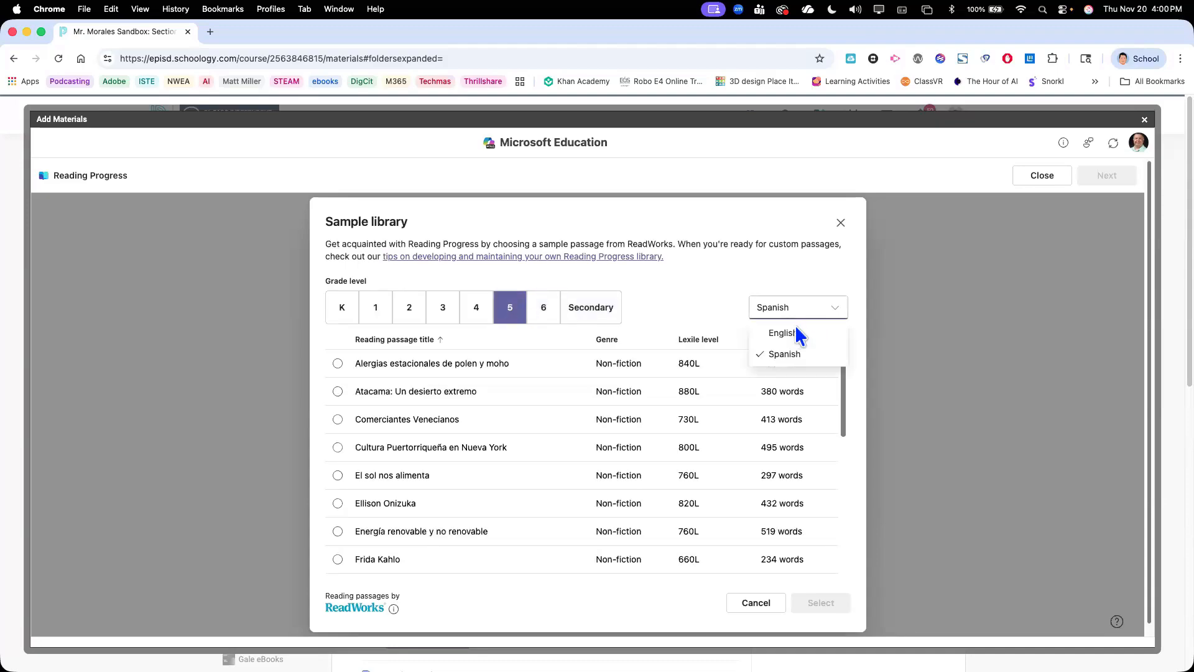
{"action": "left_click", "coordinate": [794, 326]}
{"action": "left_click", "coordinate": [841, 224]}
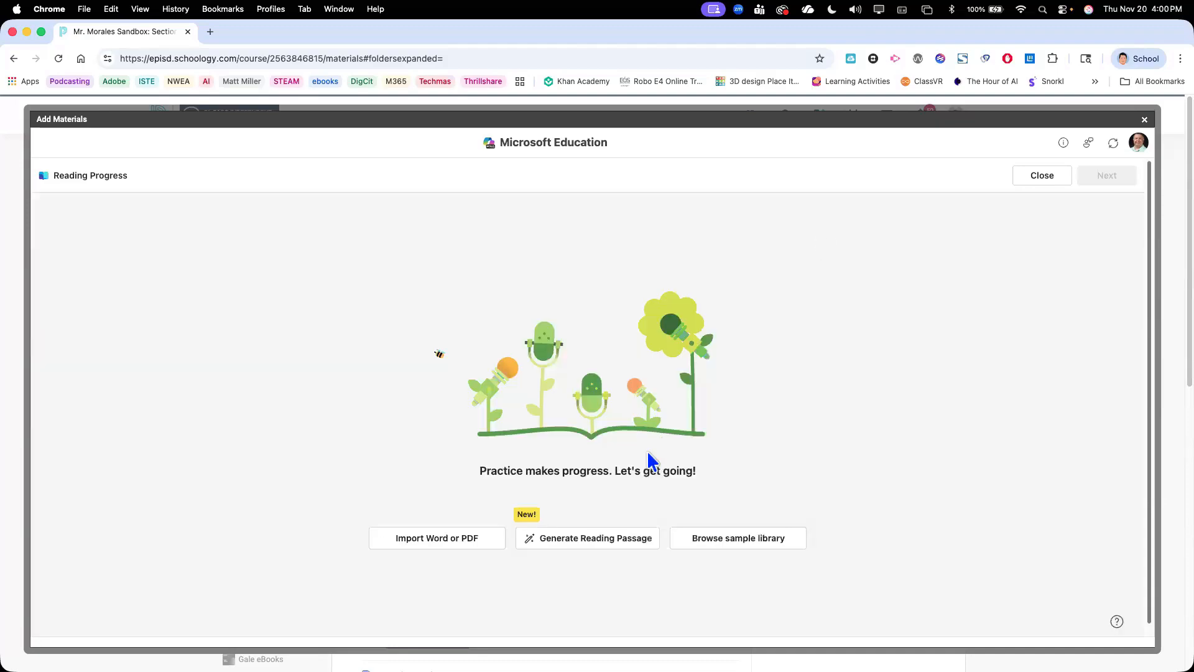
Start generating a custom reading passage with the topic Culture, age 6, and a length of 100 - 200 words
{"action": "left_click", "coordinate": [585, 540]}
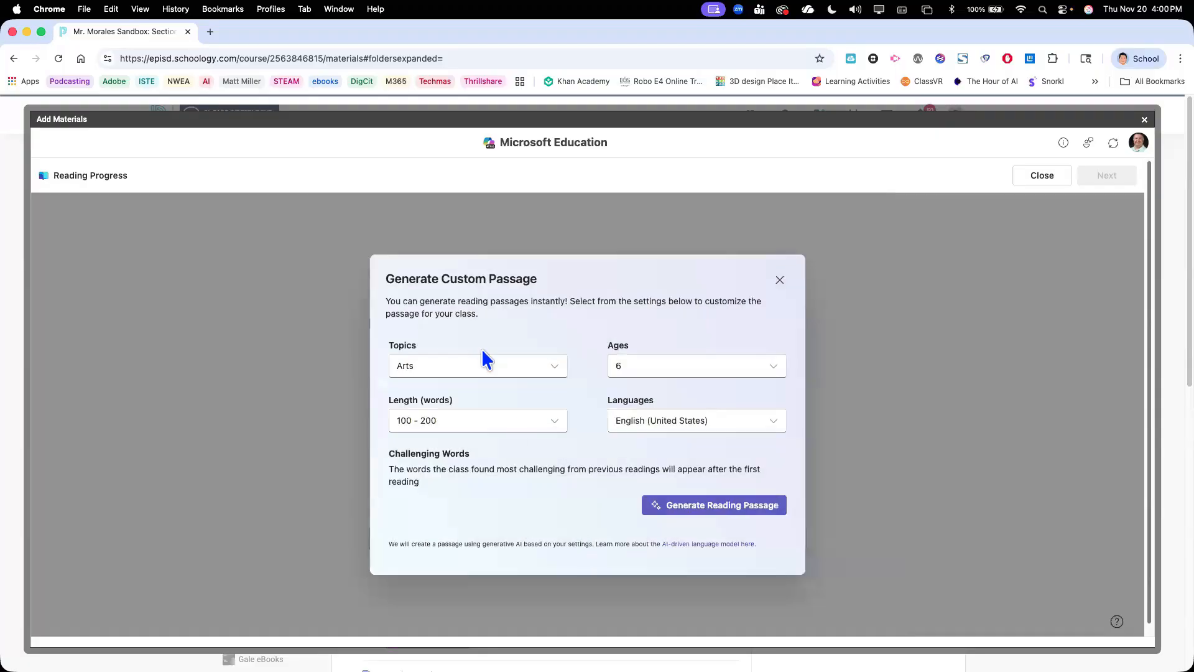
{"action": "left_click", "coordinate": [487, 373]}
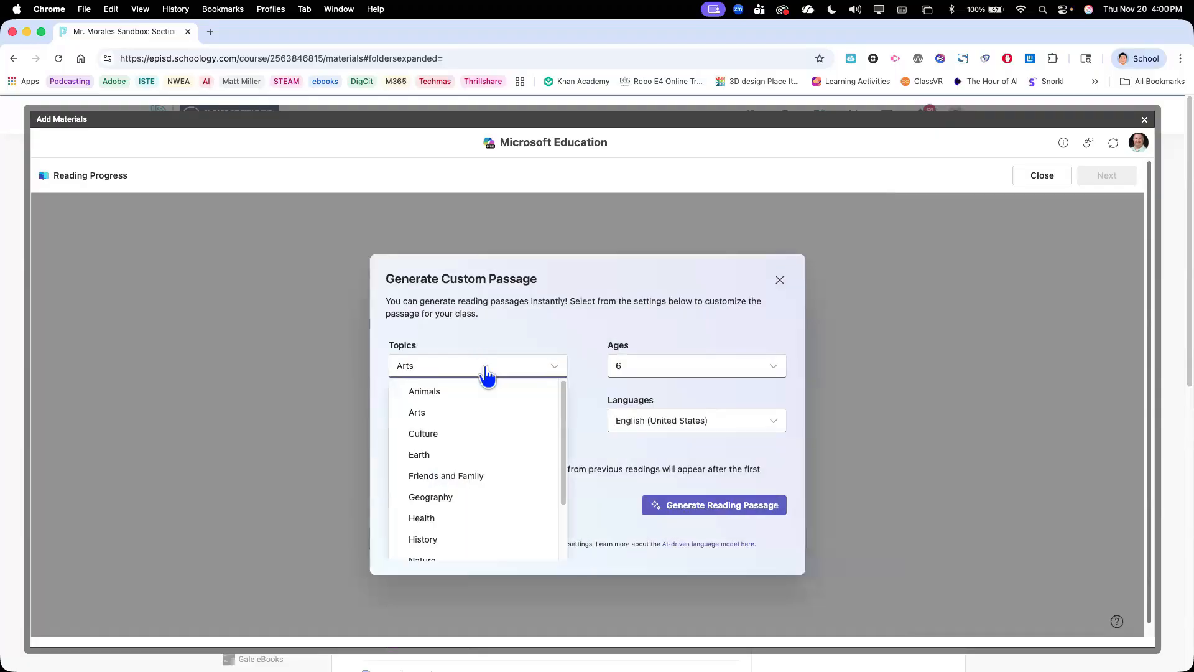
{"action": "left_click", "coordinate": [437, 435]}
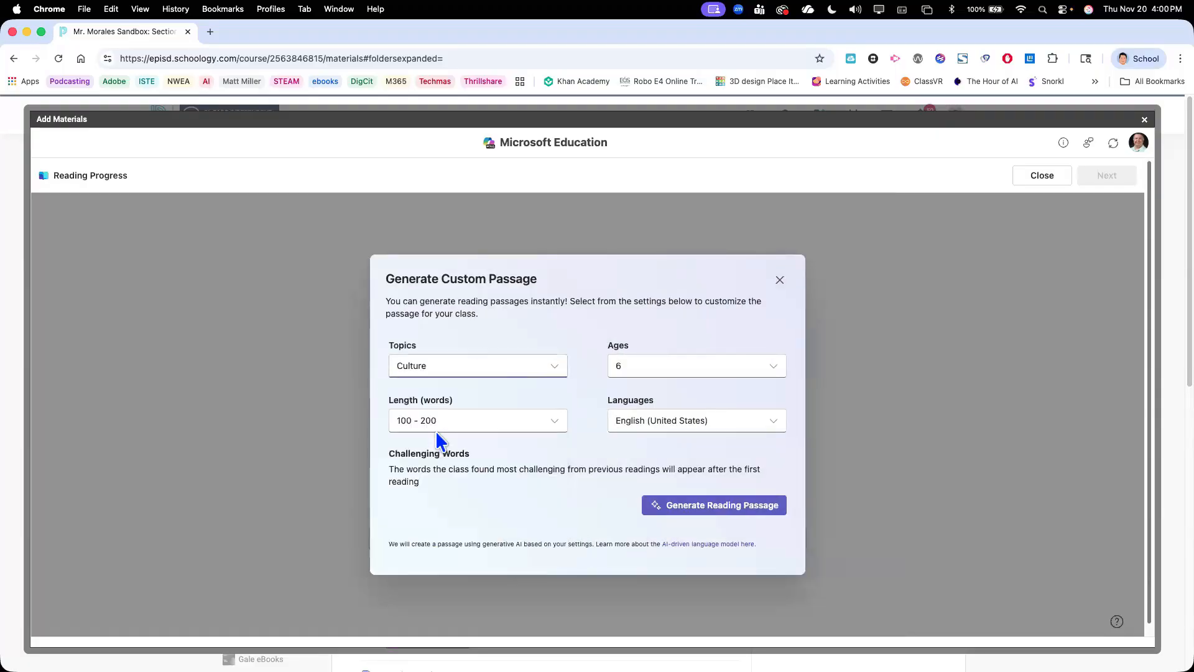
{"action": "left_click", "coordinate": [707, 374]}
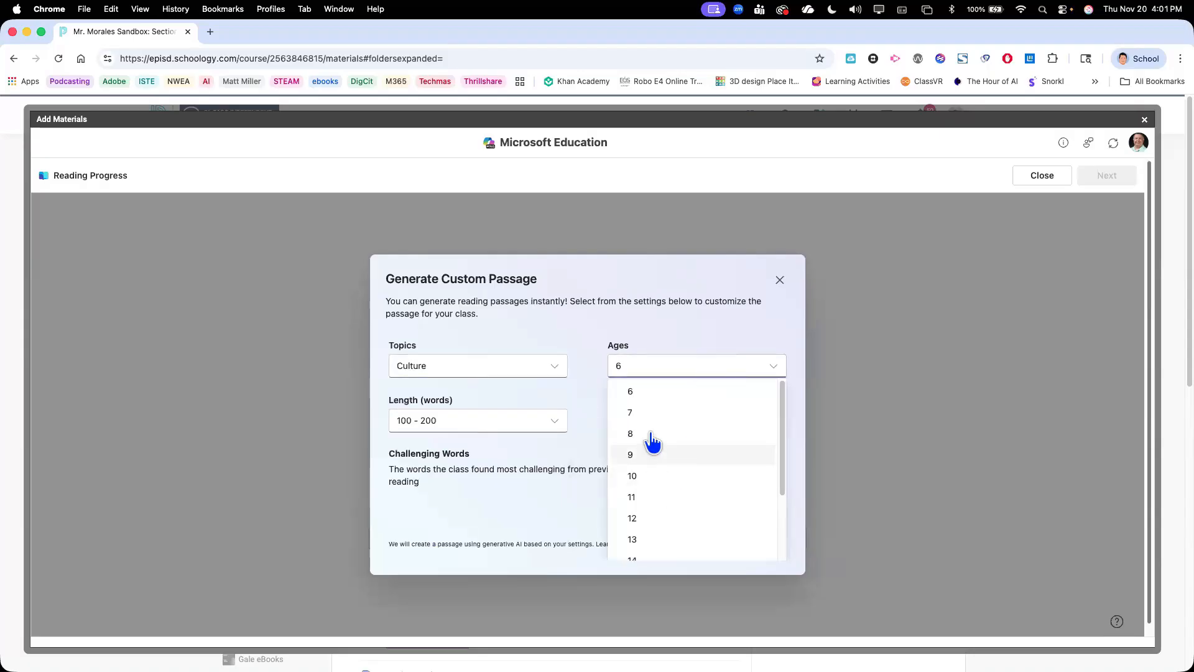
{"action": "left_click", "coordinate": [630, 393]}
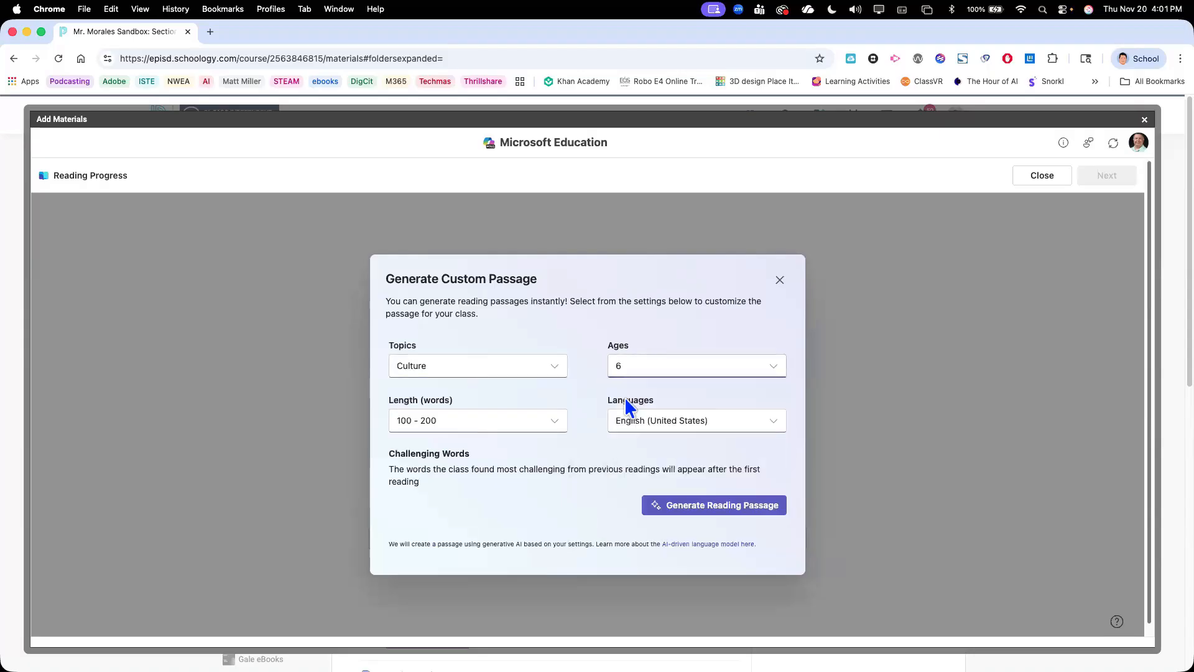
{"action": "left_click", "coordinate": [542, 424]}
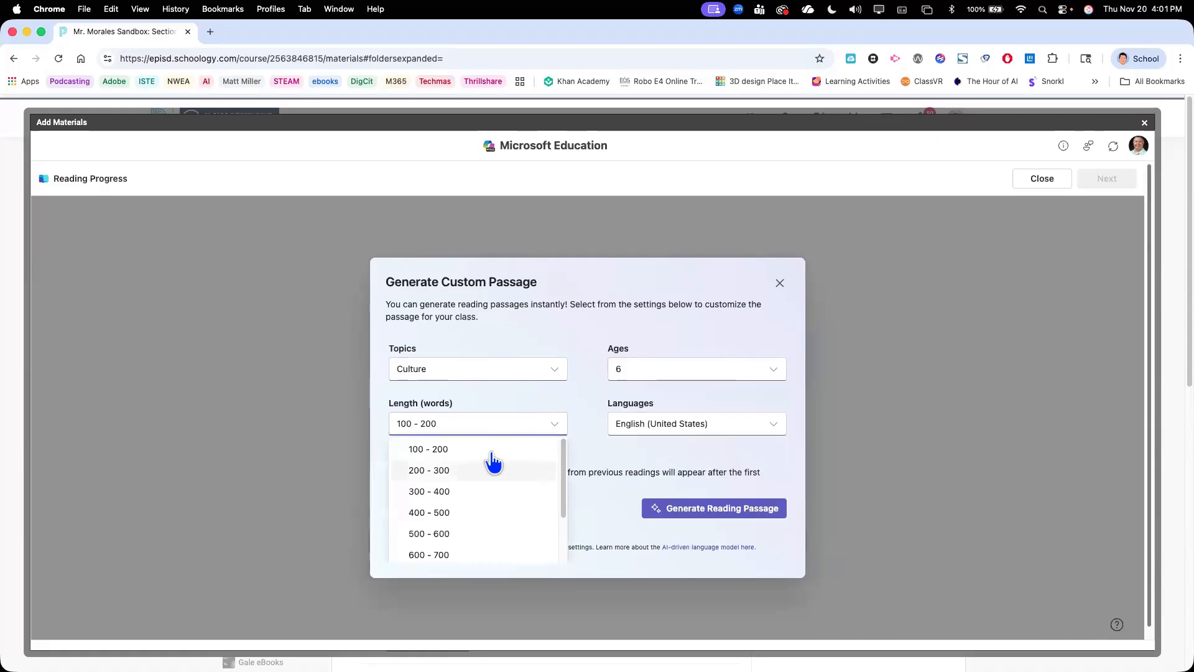
{"action": "left_click", "coordinate": [492, 448]}
Look through the available languages, keep English (United States), and generate a reading passage about the Celts
{"action": "left_click", "coordinate": [739, 433]}
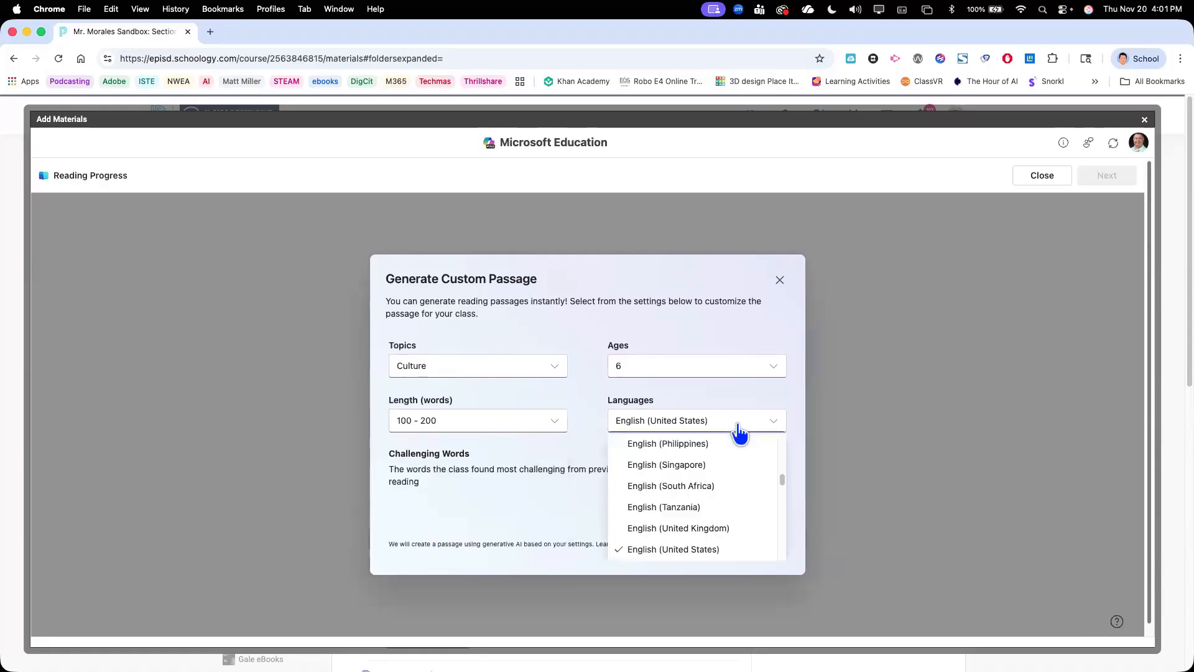
{"action": "scroll", "coordinate": [741, 506], "scroll_direction": "down", "scroll_amount": 3}
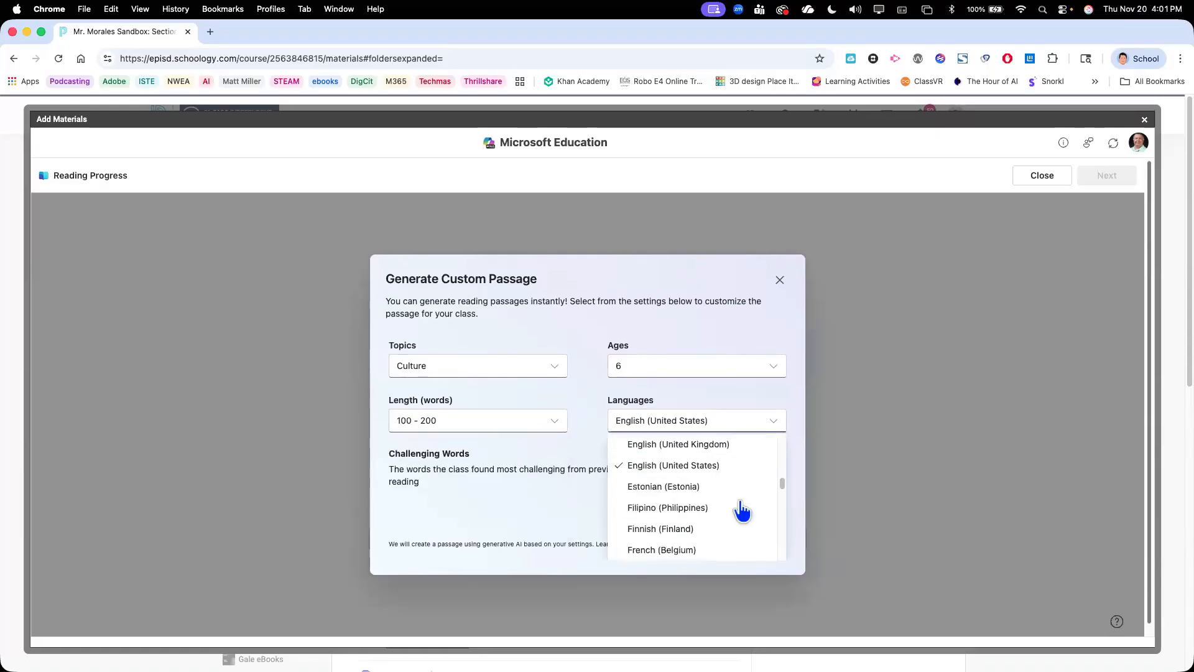
{"action": "scroll", "coordinate": [742, 510], "scroll_direction": "up", "scroll_amount": 5}
{"action": "scroll", "coordinate": [742, 510], "scroll_direction": "up", "scroll_amount": 2}
{"action": "left_click", "coordinate": [544, 515]}
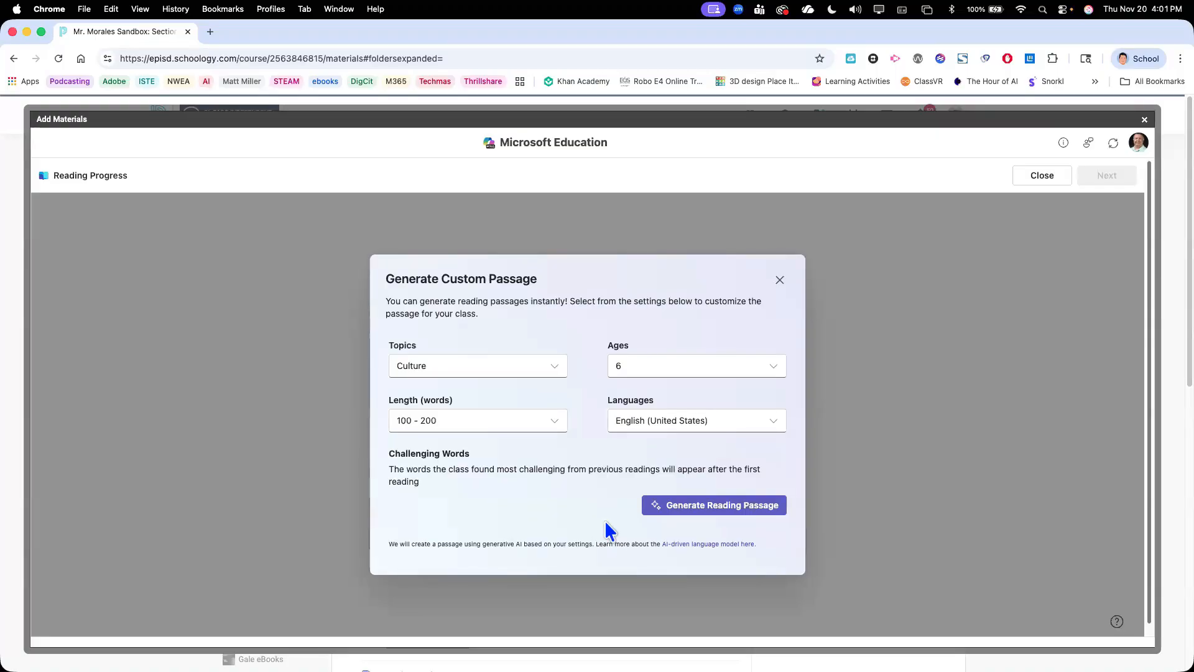
{"action": "left_click", "coordinate": [675, 506]}
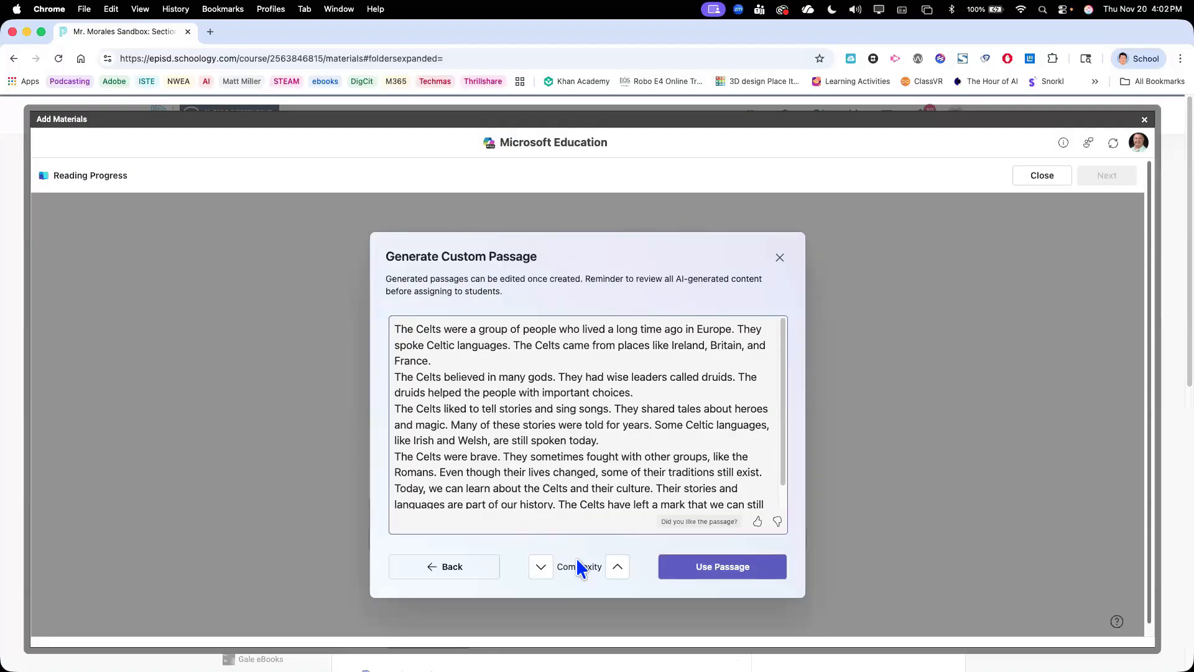
Read through the generated Celts passage and increase its complexity
{"action": "scroll", "coordinate": [570, 418], "scroll_direction": "down", "scroll_amount": 1}
{"action": "scroll", "coordinate": [570, 418], "scroll_direction": "down", "scroll_amount": 1}
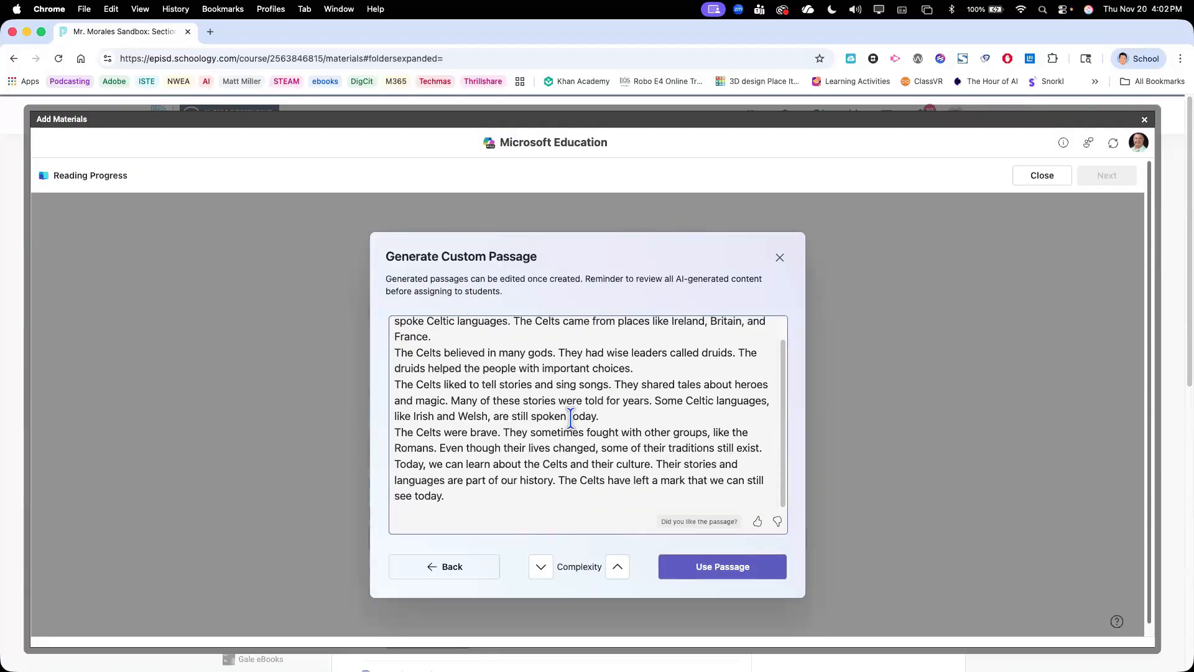
{"action": "scroll", "coordinate": [572, 414], "scroll_direction": "up", "scroll_amount": 2}
{"action": "left_click", "coordinate": [619, 567]}
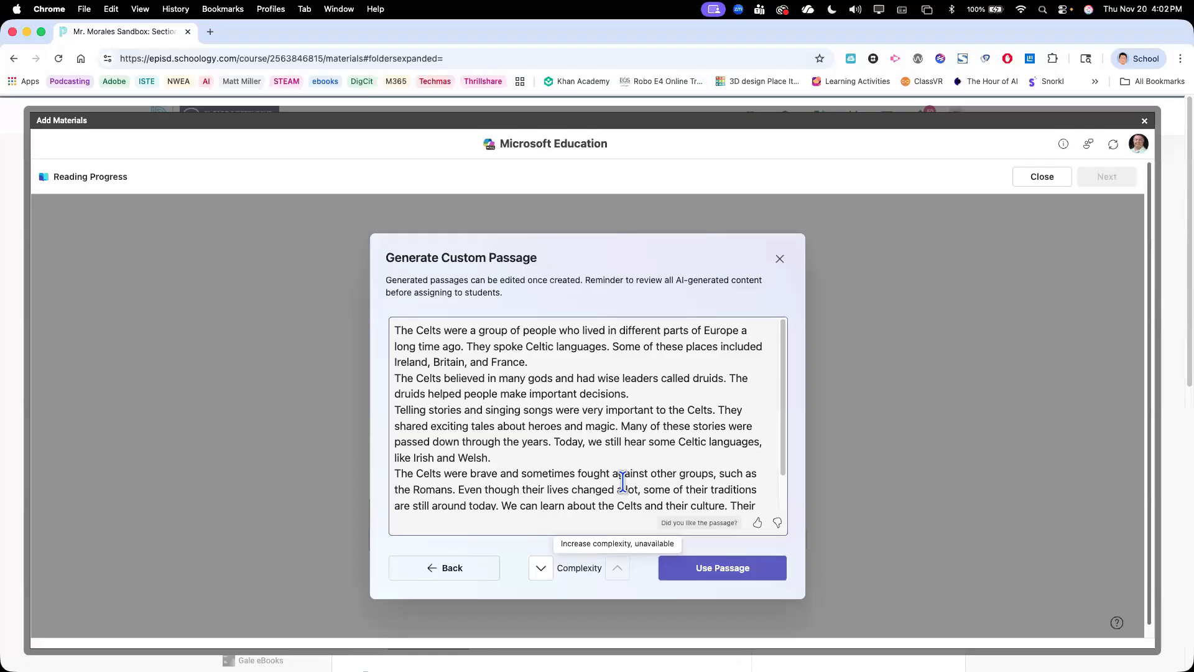
Use the generated passage for the assignment, then open its text for editing and save it without edits
{"action": "left_click", "coordinate": [706, 567]}
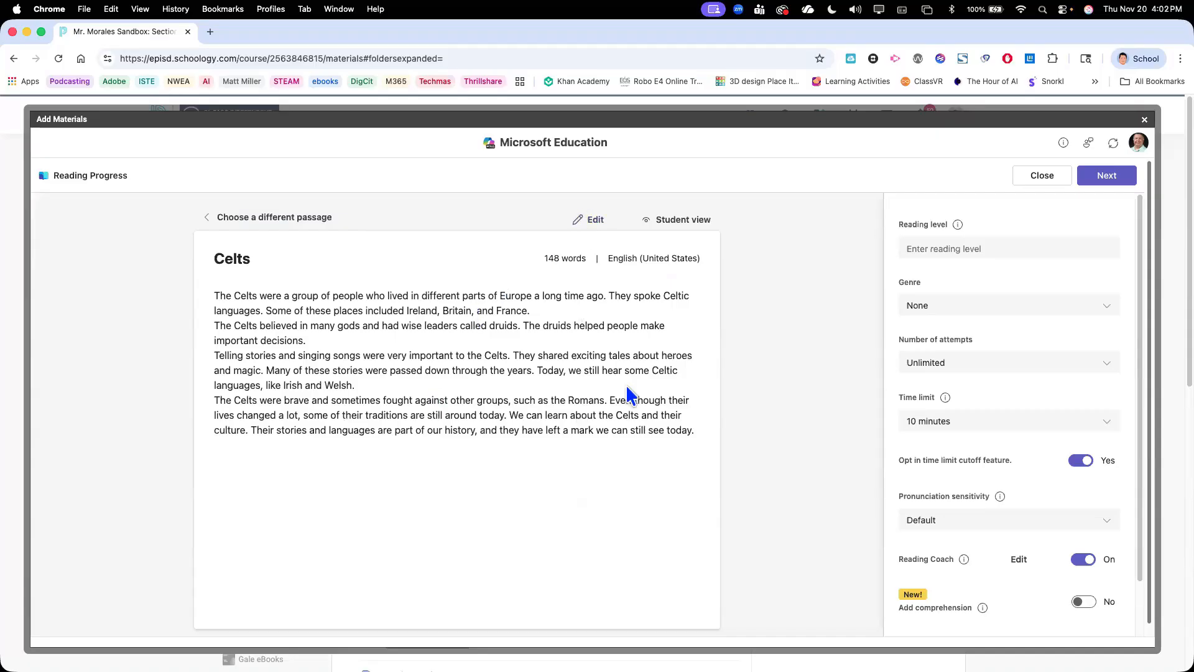
{"action": "left_click", "coordinate": [589, 219]}
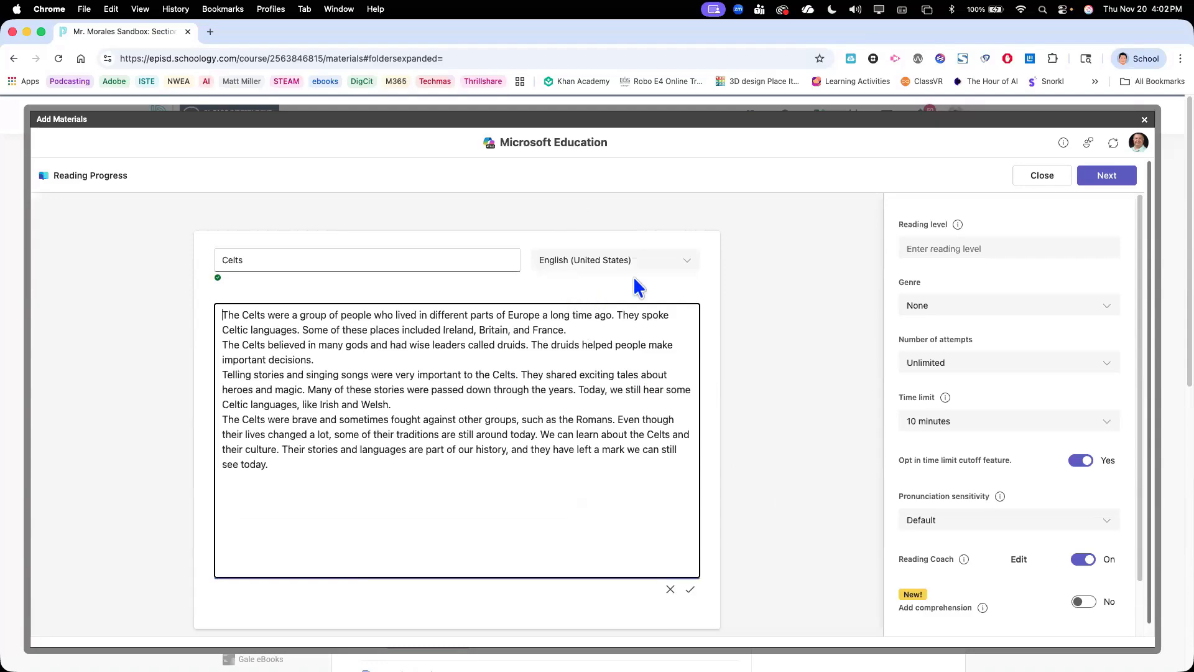
{"action": "left_click", "coordinate": [691, 591]}
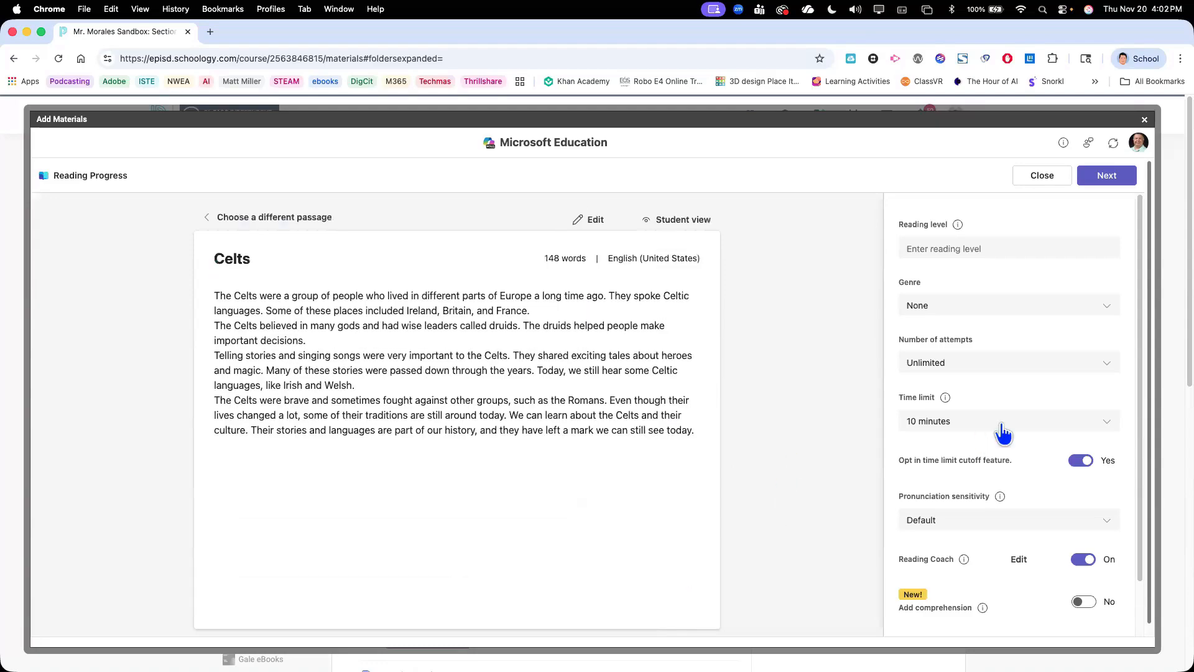
Turn on comprehension for the Celts passage and have 3 questions generated from it
{"action": "scroll", "coordinate": [968, 259], "scroll_direction": "down", "scroll_amount": 1}
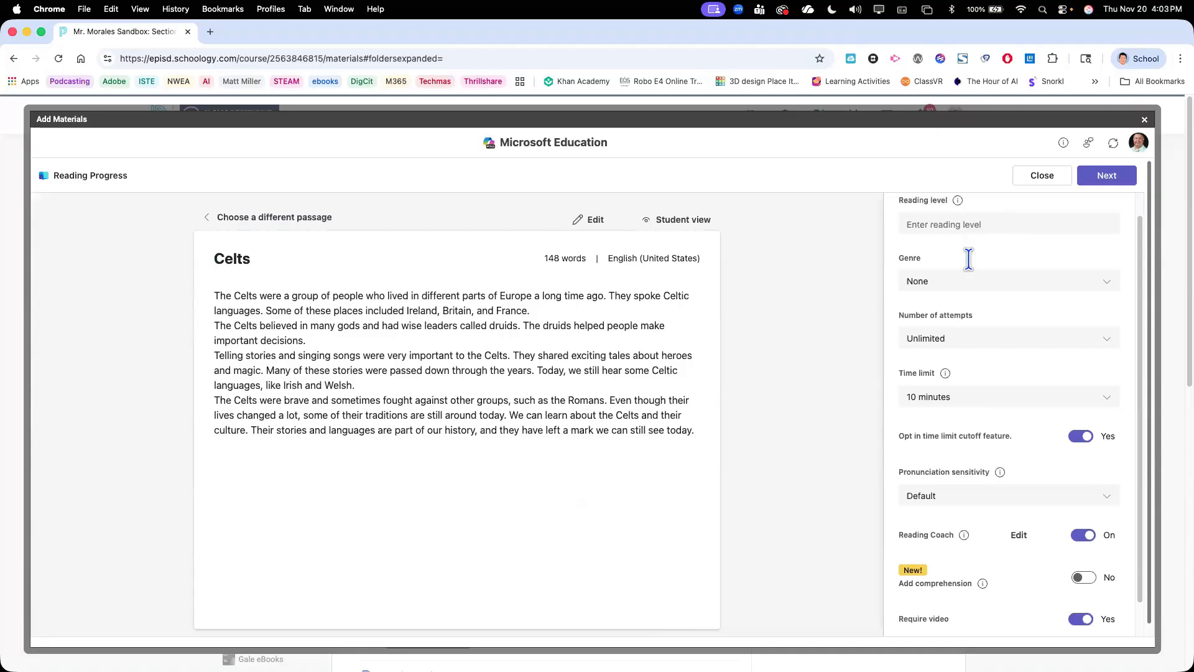
{"action": "scroll", "coordinate": [968, 259], "scroll_direction": "down", "scroll_amount": 2}
{"action": "scroll", "coordinate": [969, 258], "scroll_direction": "up", "scroll_amount": 2}
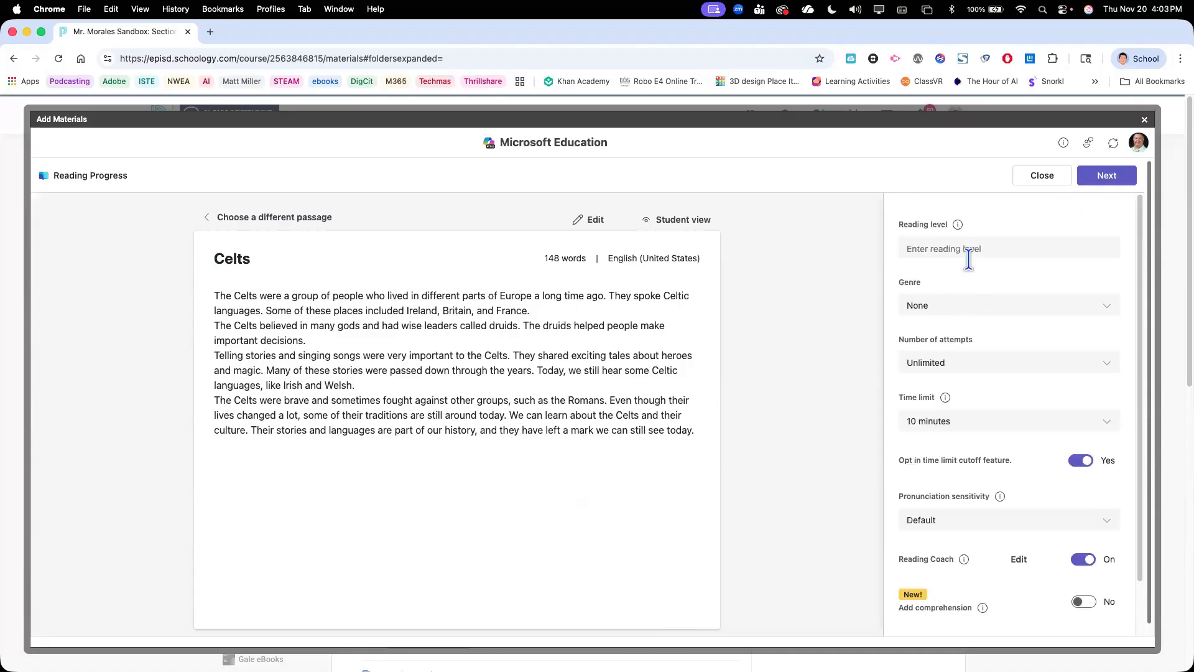
{"action": "scroll", "coordinate": [970, 299], "scroll_direction": "down", "scroll_amount": 2}
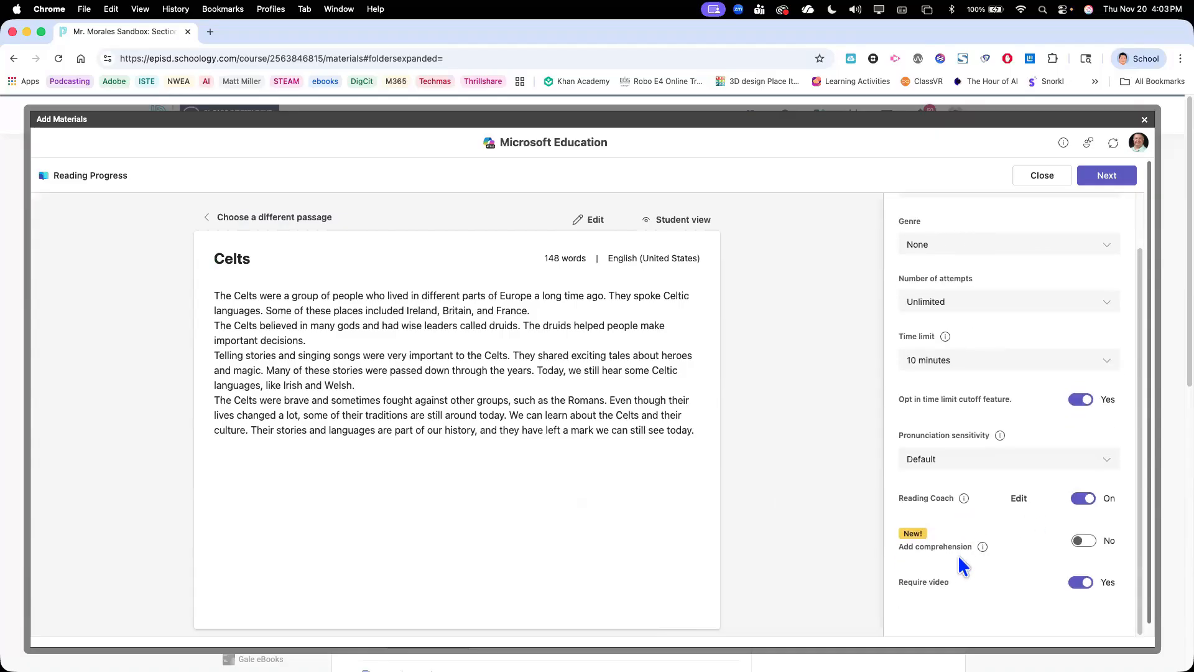
{"action": "left_click", "coordinate": [1091, 546]}
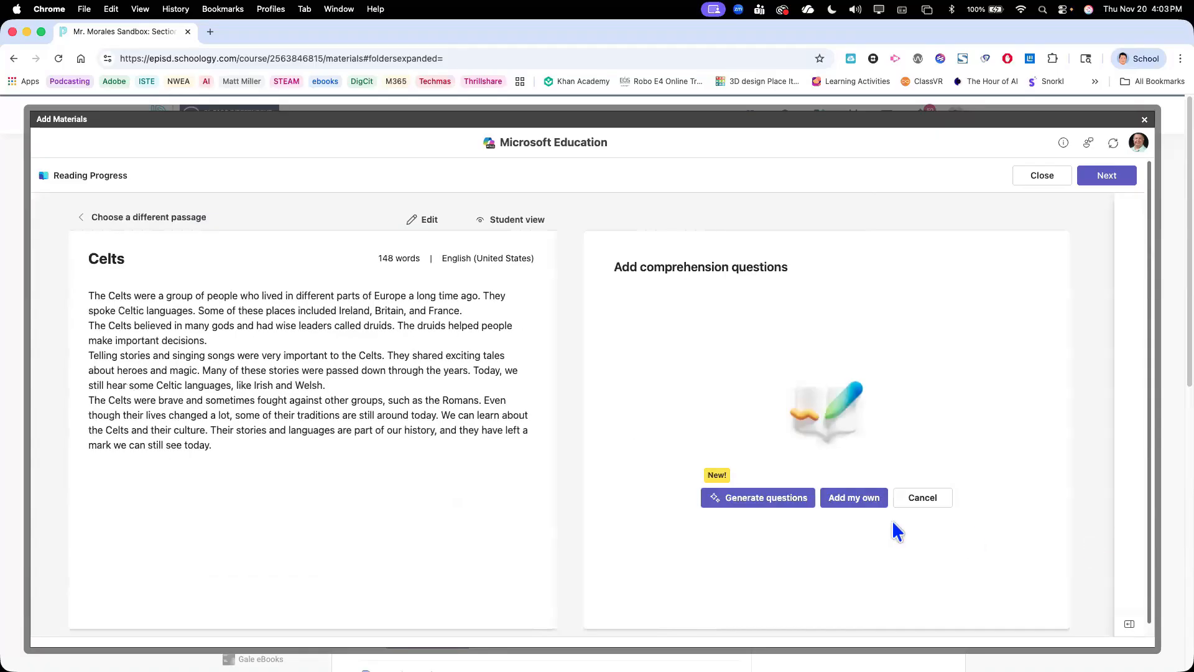
{"action": "left_click", "coordinate": [768, 497]}
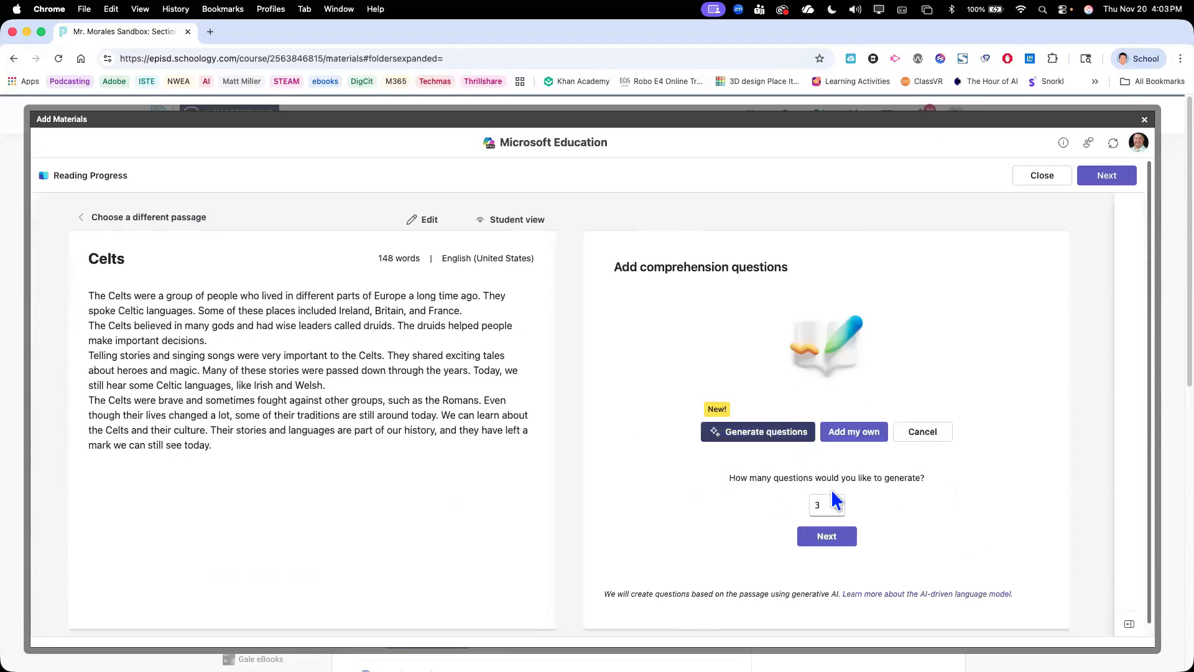
{"action": "left_click", "coordinate": [832, 538]}
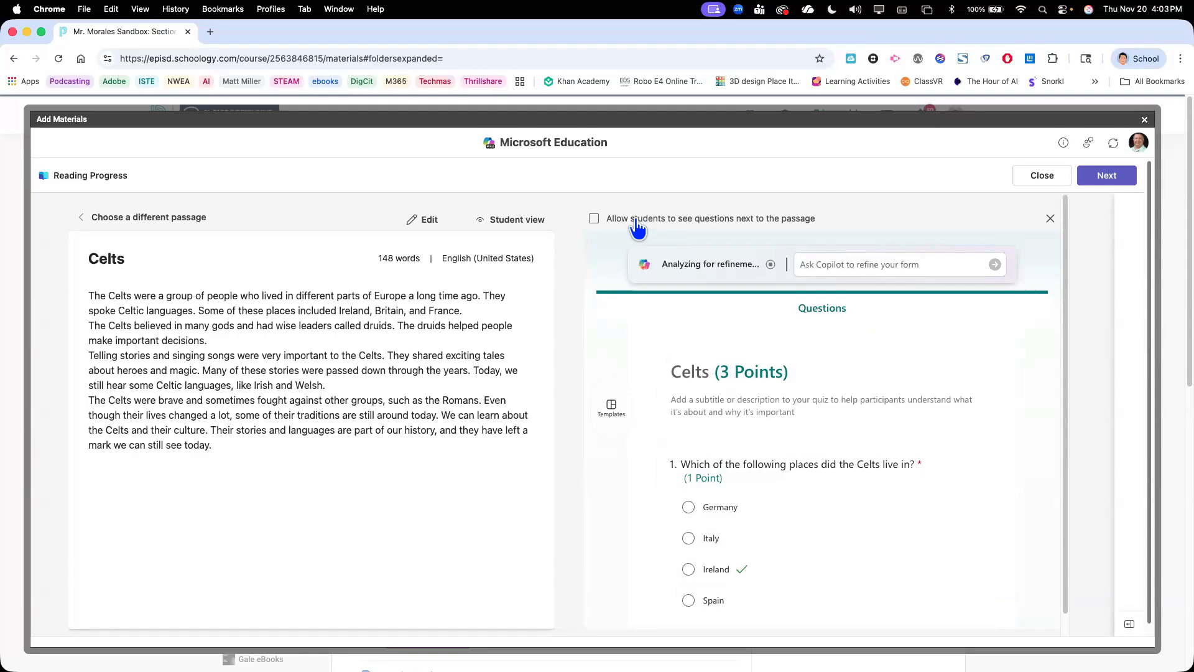
Allow students to see the questions next to the passage and review the generated Celts quiz
{"action": "left_click", "coordinate": [594, 220]}
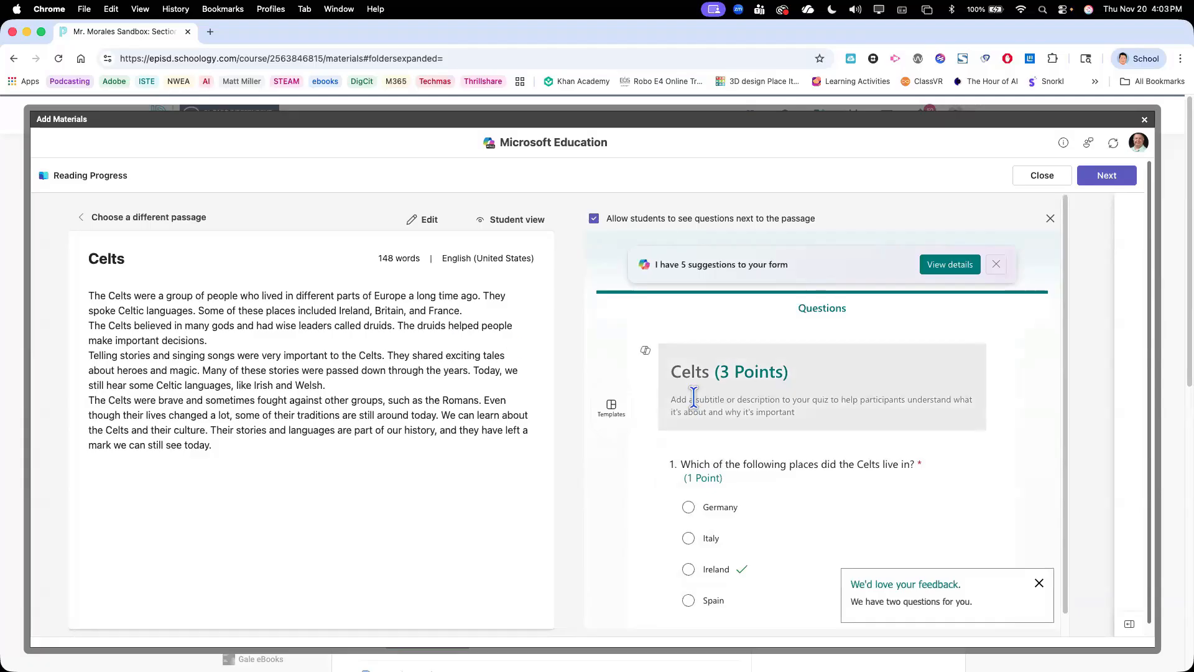
{"action": "scroll", "coordinate": [776, 389], "scroll_direction": "down", "scroll_amount": 1}
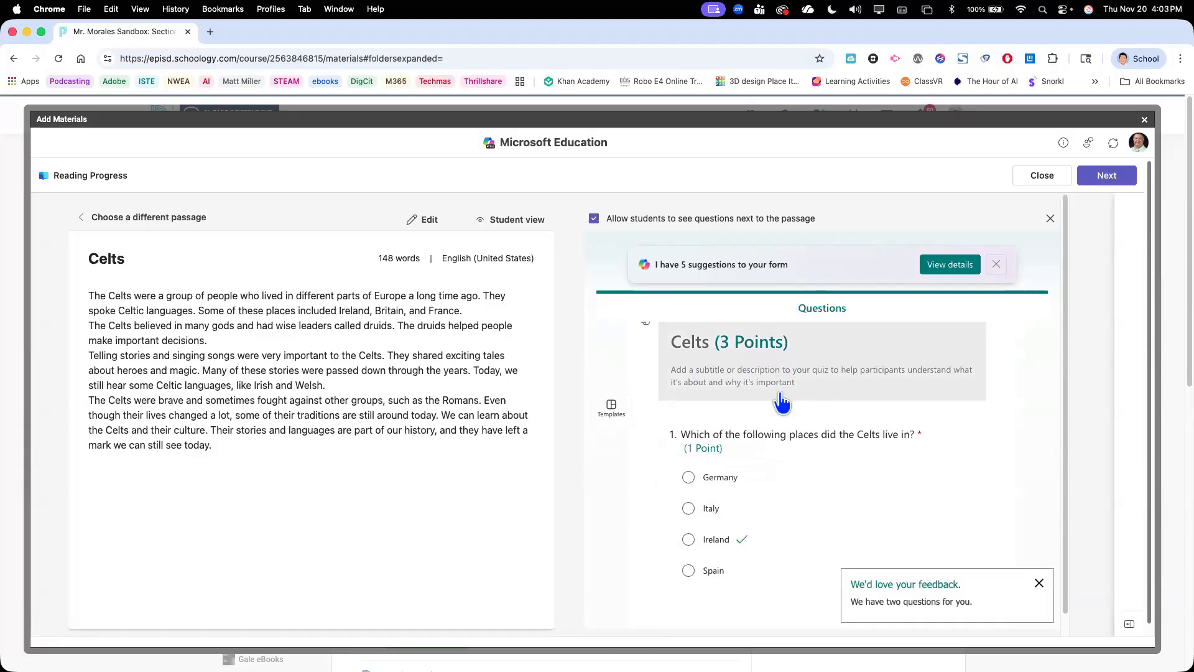
{"action": "scroll", "coordinate": [800, 474], "scroll_direction": "down", "scroll_amount": 5}
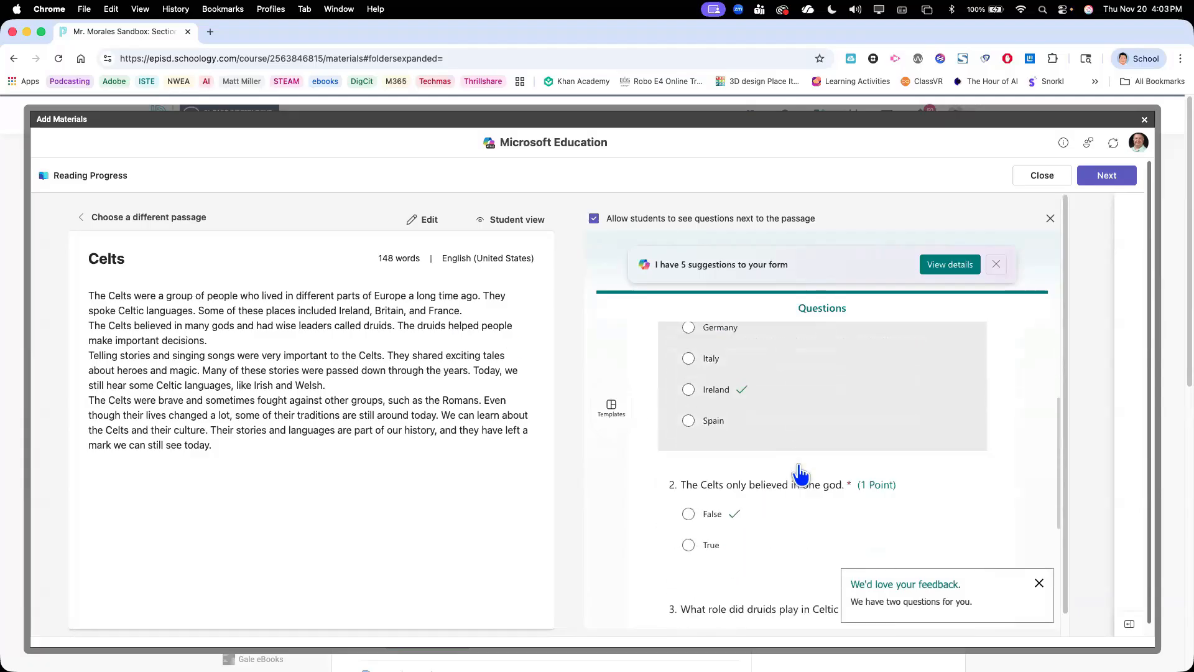
{"action": "scroll", "coordinate": [800, 474], "scroll_direction": "up", "scroll_amount": 3}
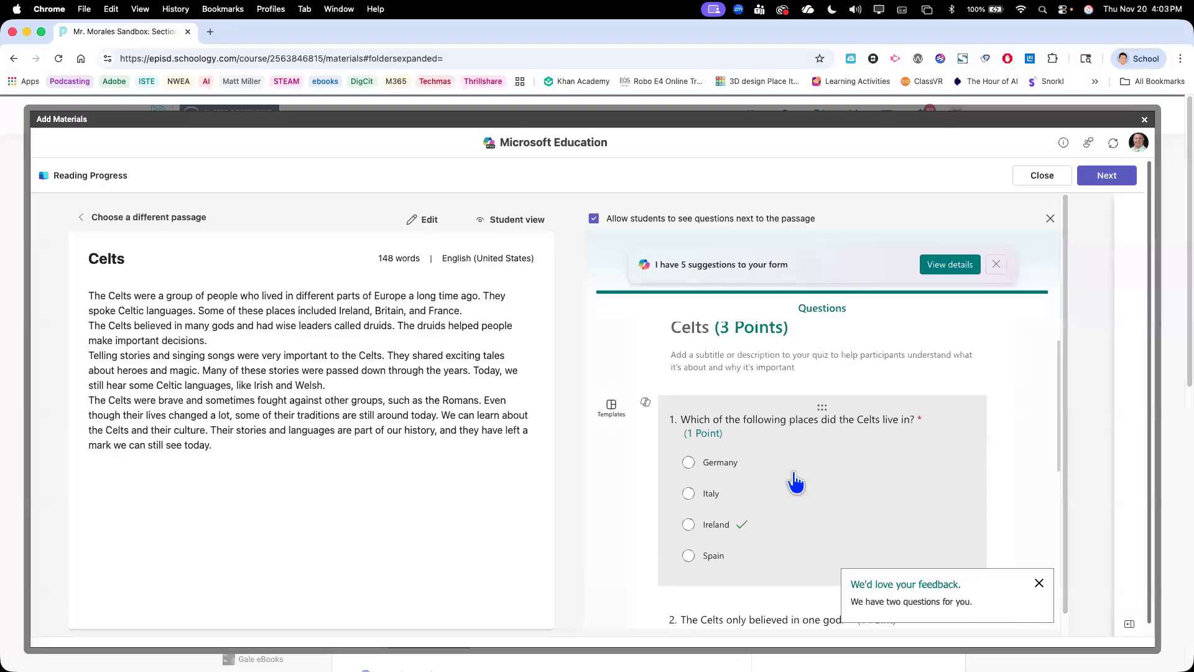
Dismiss the feedback request and open the third question, on the druids' role in Celtic society, for editing
{"action": "left_click", "coordinate": [1038, 584]}
{"action": "scroll", "coordinate": [887, 524], "scroll_direction": "down", "scroll_amount": 7}
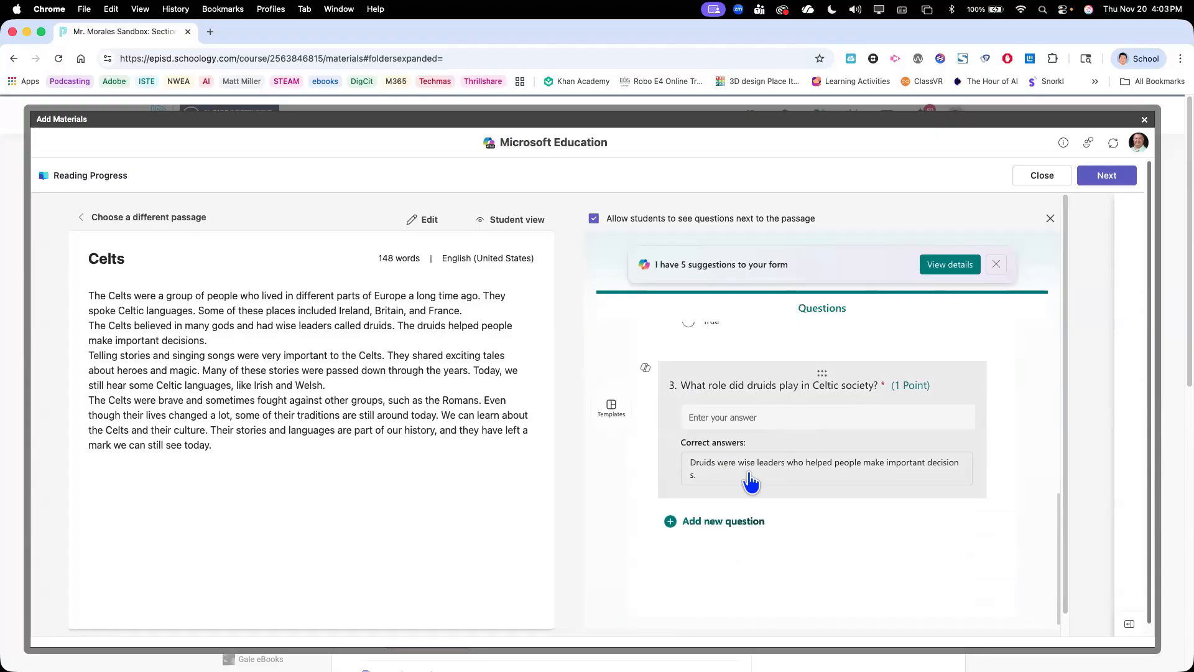
{"action": "left_click", "coordinate": [789, 473]}
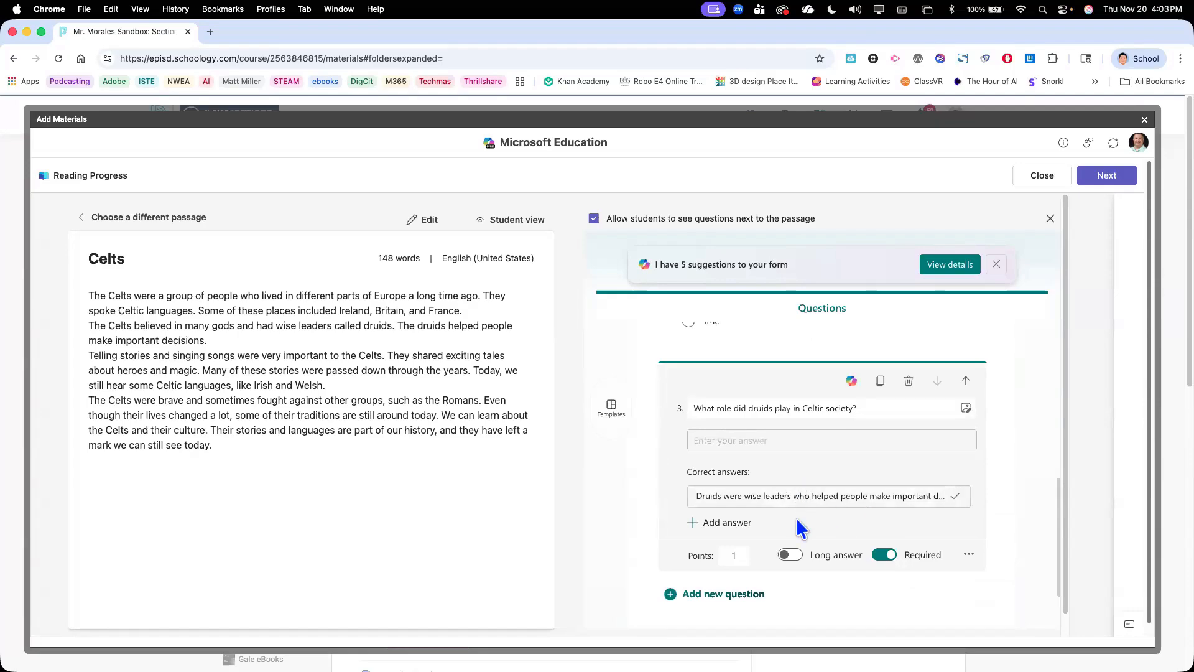
Show the Reading Progress settings, switch the video requirement off and back on, and continue to the assignment details
{"action": "scroll", "coordinate": [796, 518], "scroll_direction": "down", "scroll_amount": 2}
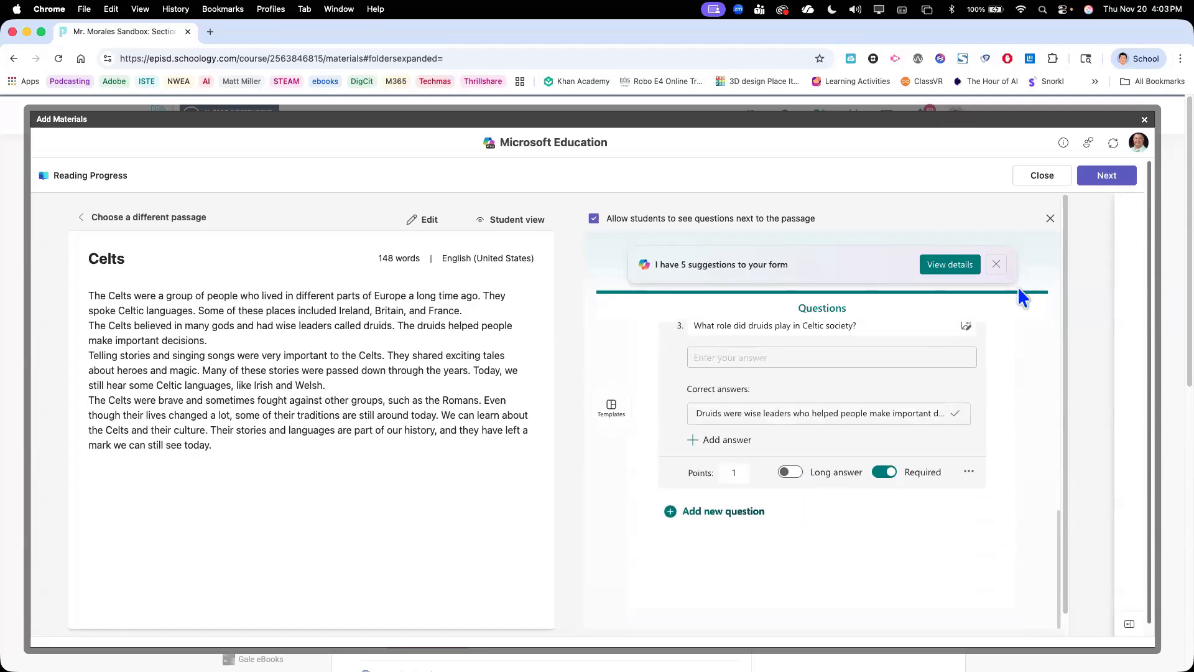
{"action": "left_click", "coordinate": [1129, 625]}
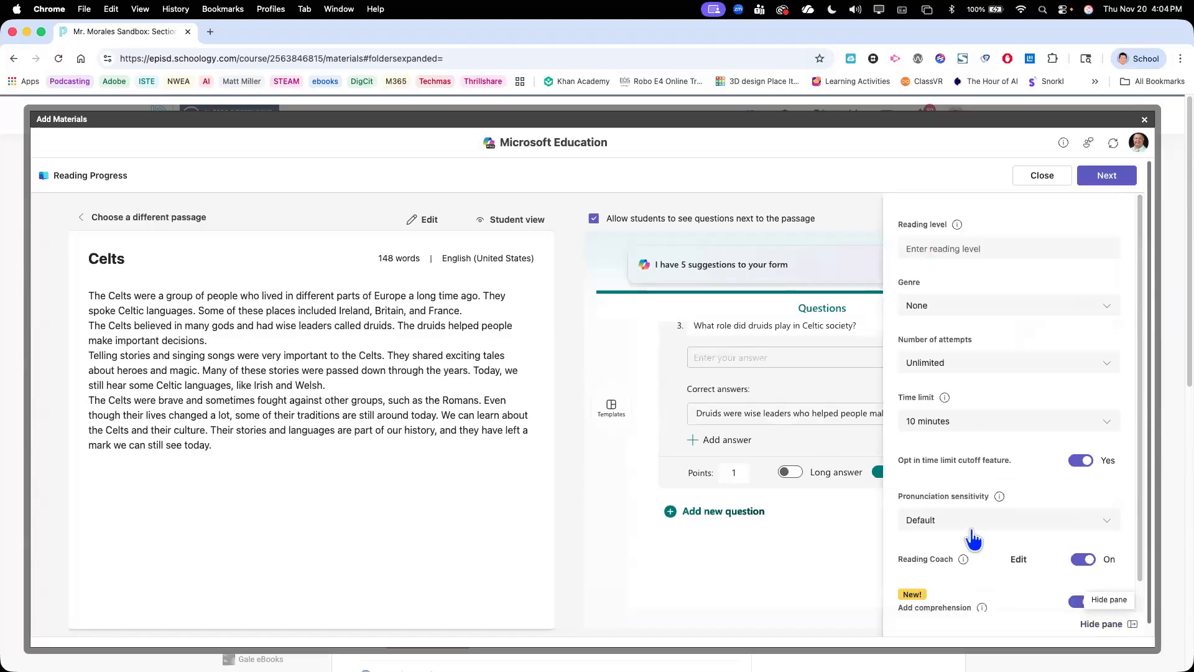
{"action": "scroll", "coordinate": [974, 534], "scroll_direction": "down", "scroll_amount": 1}
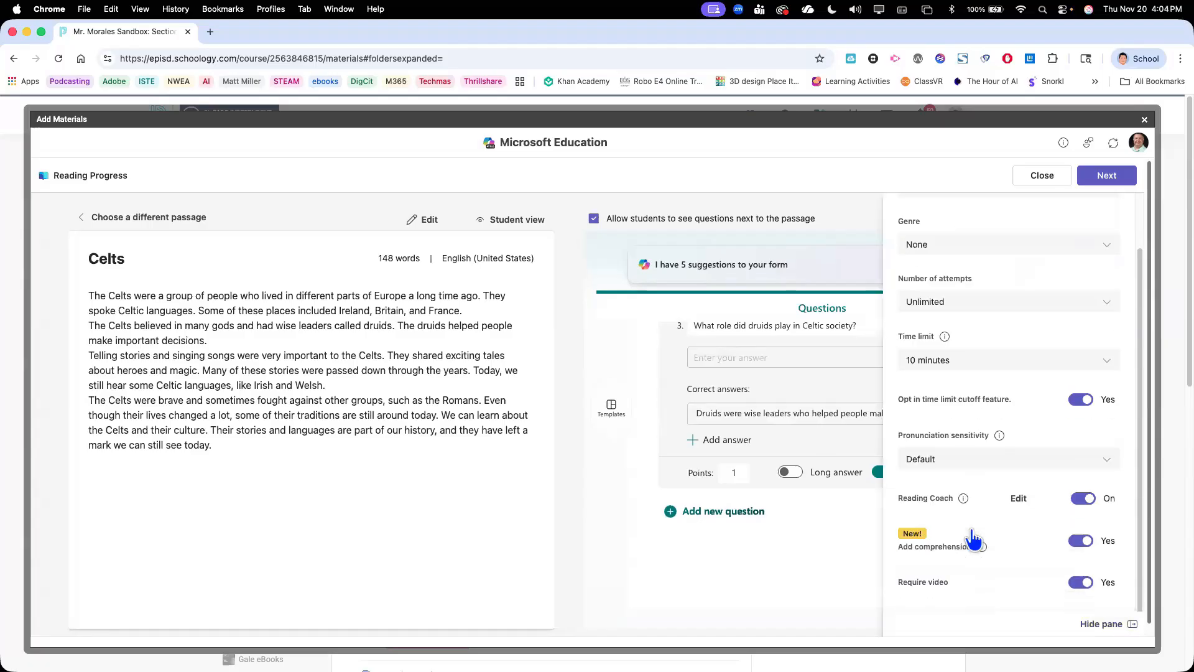
{"action": "left_click", "coordinate": [1079, 588]}
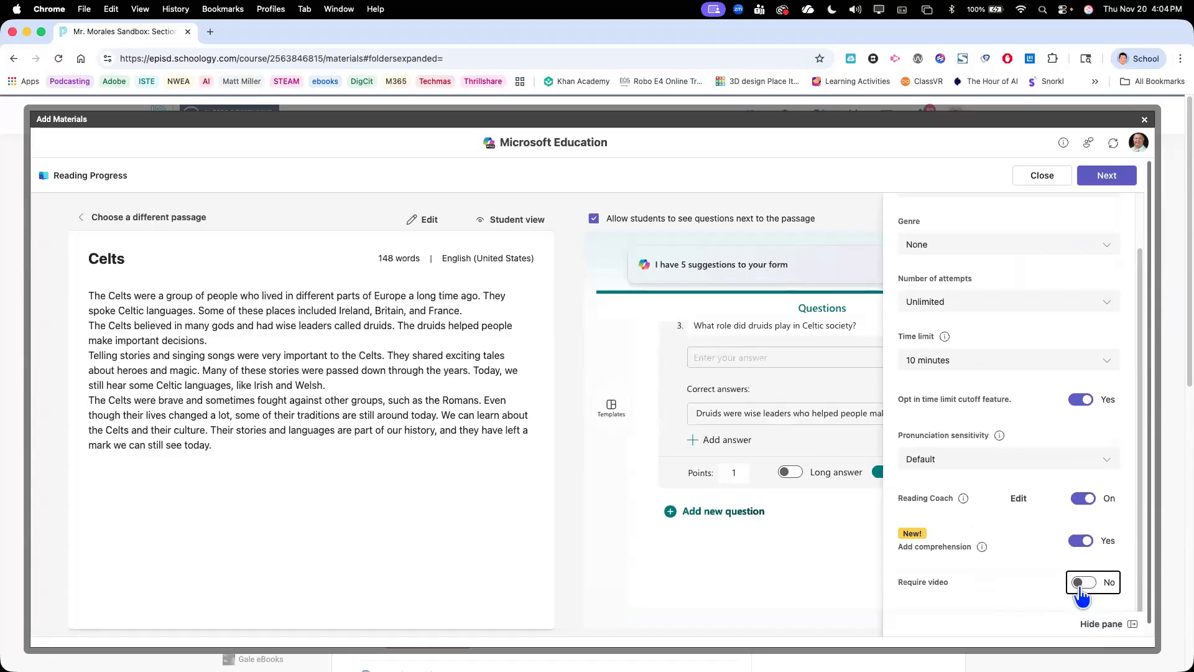
{"action": "left_click", "coordinate": [1081, 590]}
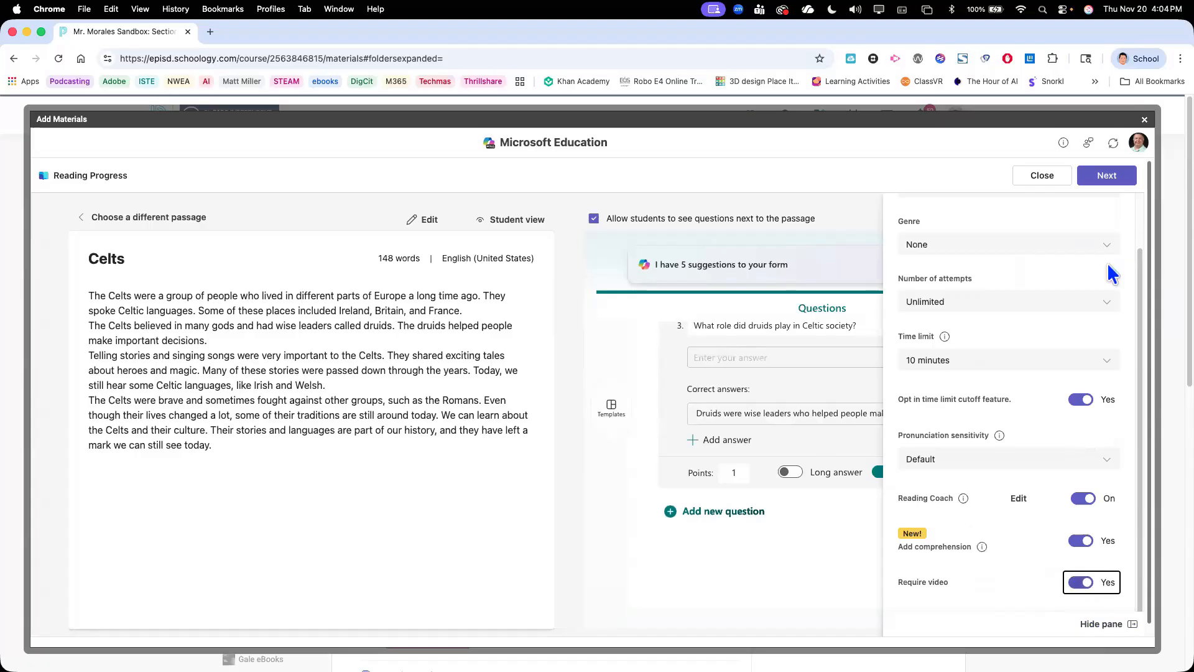
{"action": "left_click", "coordinate": [1102, 176]}
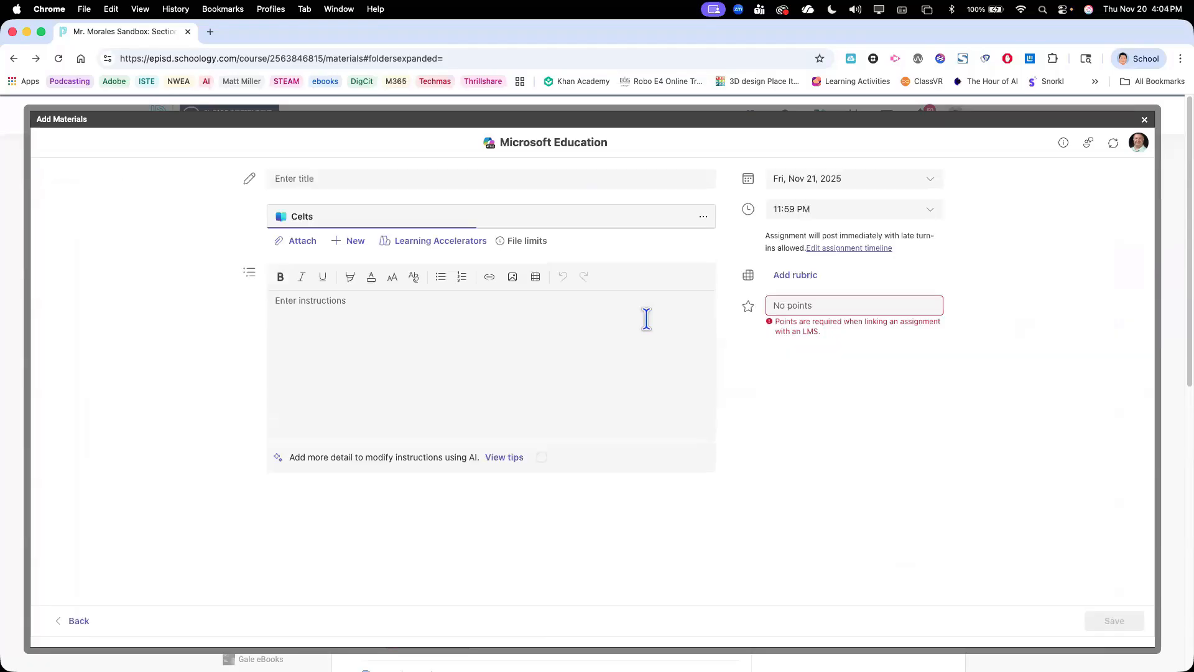
Title the Celts assignment "Reading Fluency Practice Week 10" and set its points to 100
{"action": "left_click", "coordinate": [481, 180]}
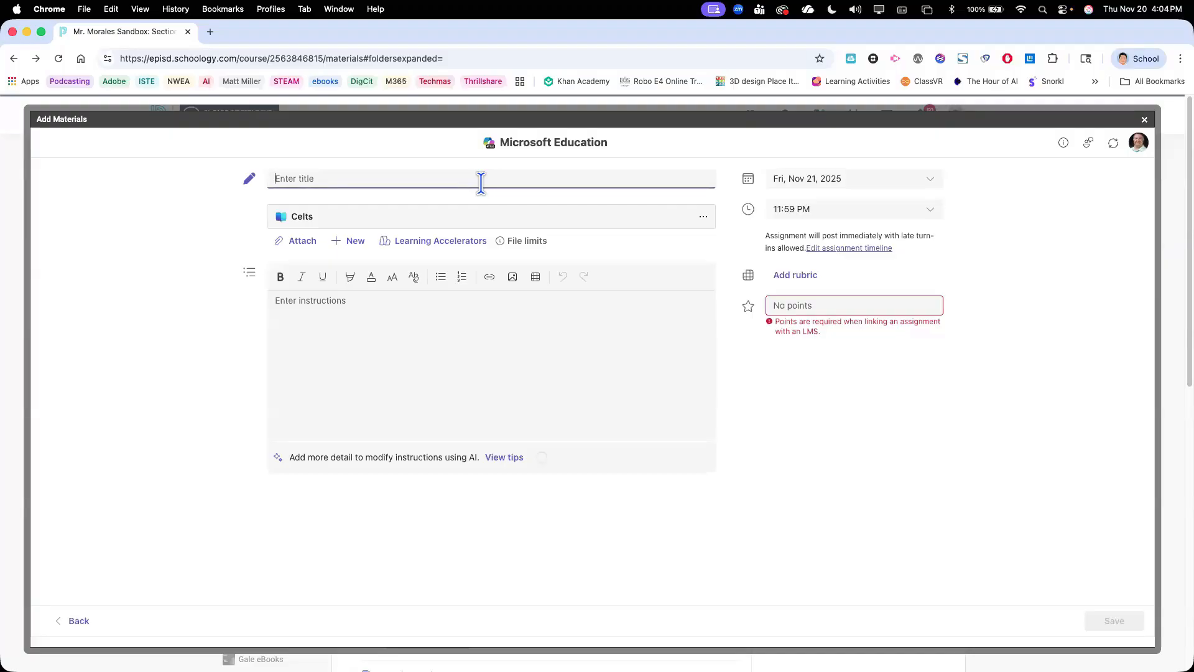
{"action": "type", "text": "Reading Flue"}
{"action": "type", "text": "ncy Porg"}
{"action": "key", "text": "BackSpace"}
{"action": "key", "text": "BackSpace"}
{"action": "key", "text": "BackSpace"}
{"action": "type", "text": "ro"}
{"action": "type", "text": "ctice Week 10"}
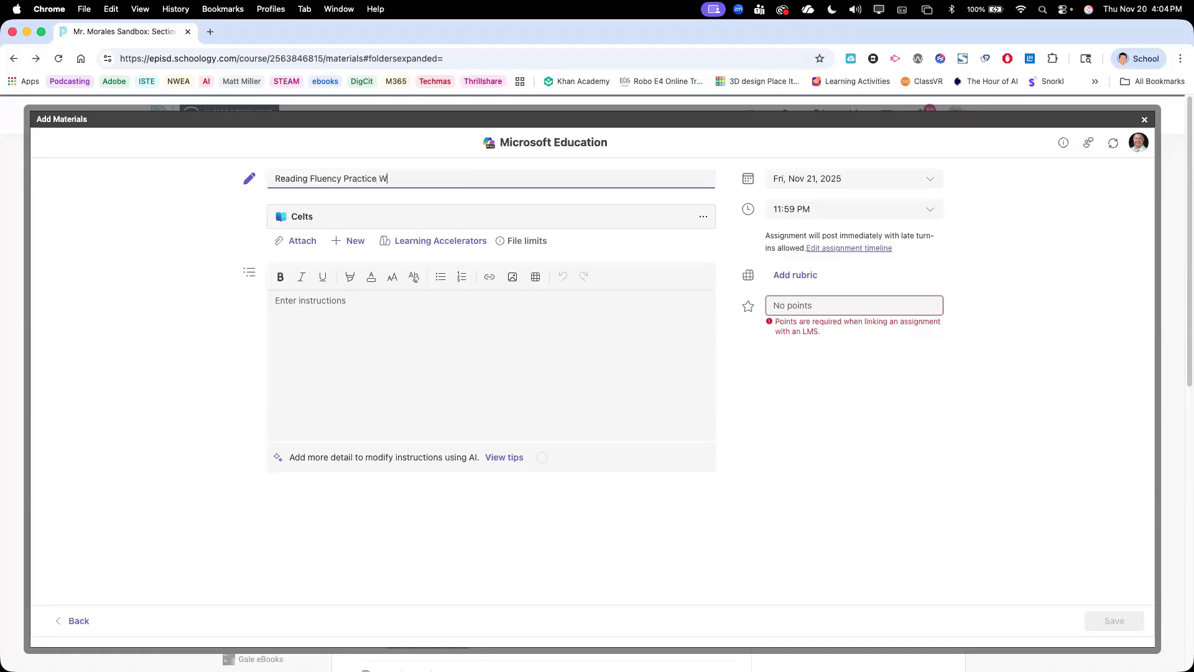
{"action": "left_click", "coordinate": [405, 317]}
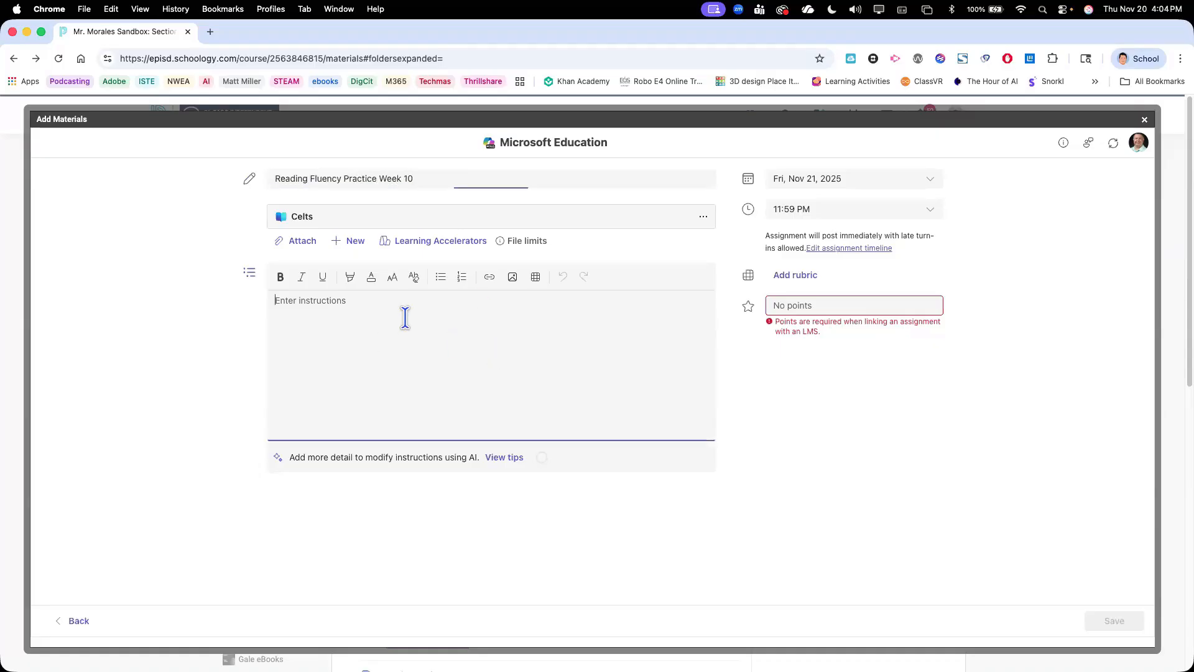
{"action": "left_click", "coordinate": [804, 305]}
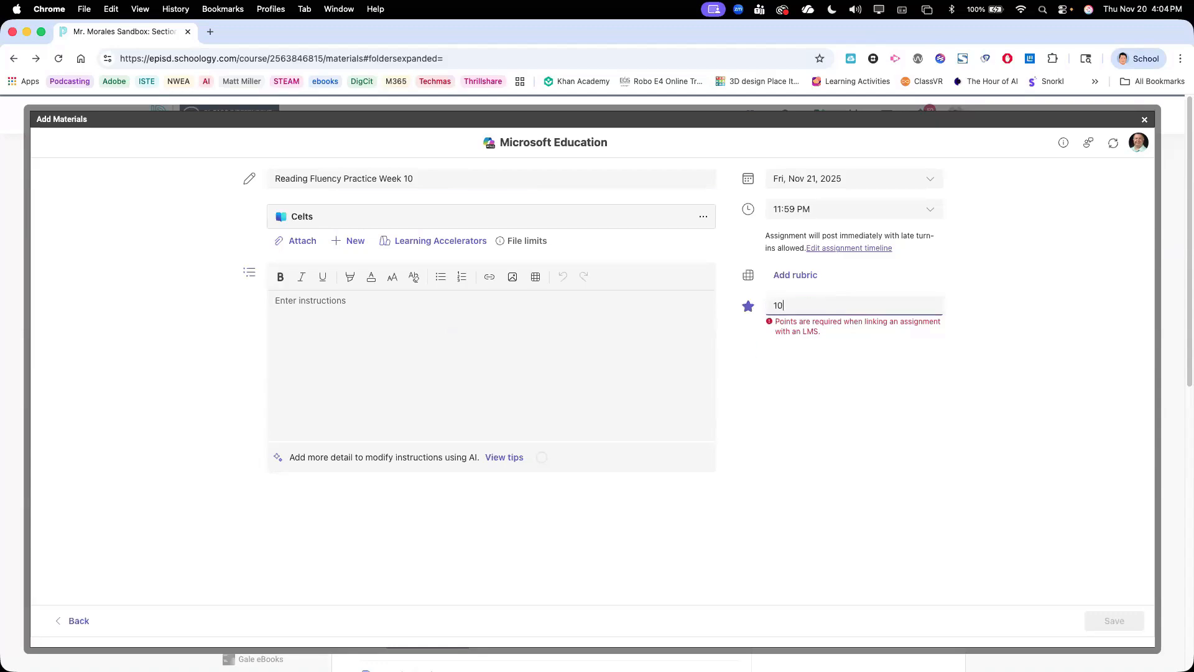
{"action": "left_click", "coordinate": [863, 426]}
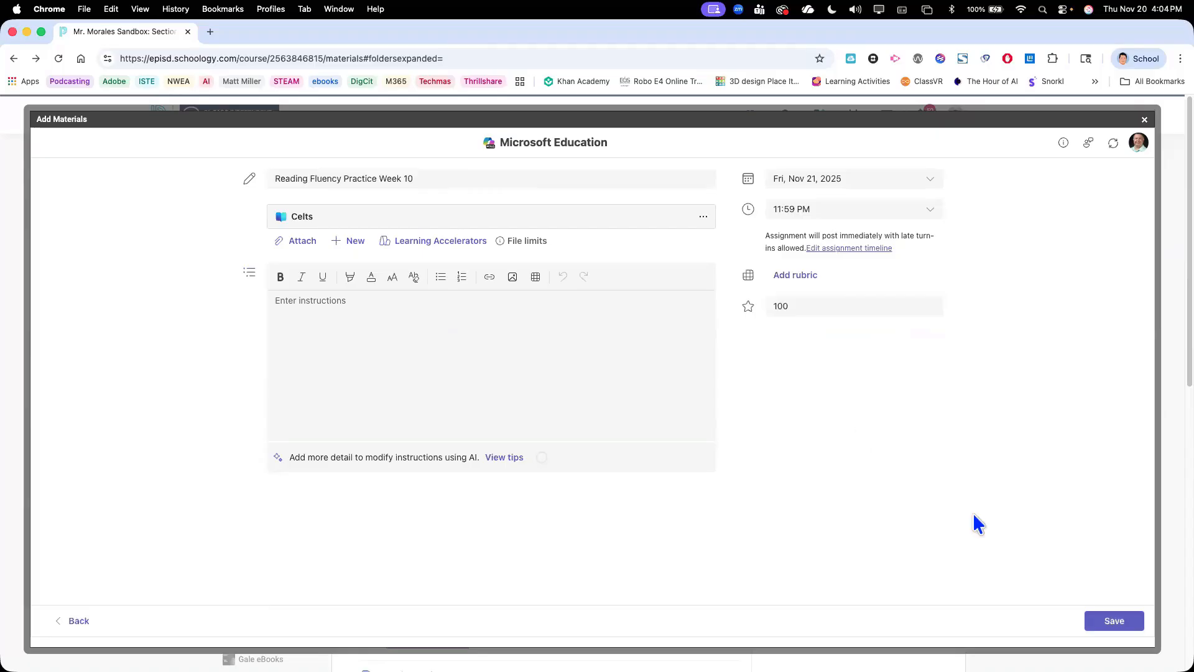
Save the assignment and move it from the end of the course materials into the Reading Practice folder under ELAR/SLAR - Amplify
{"action": "left_click", "coordinate": [1106, 624]}
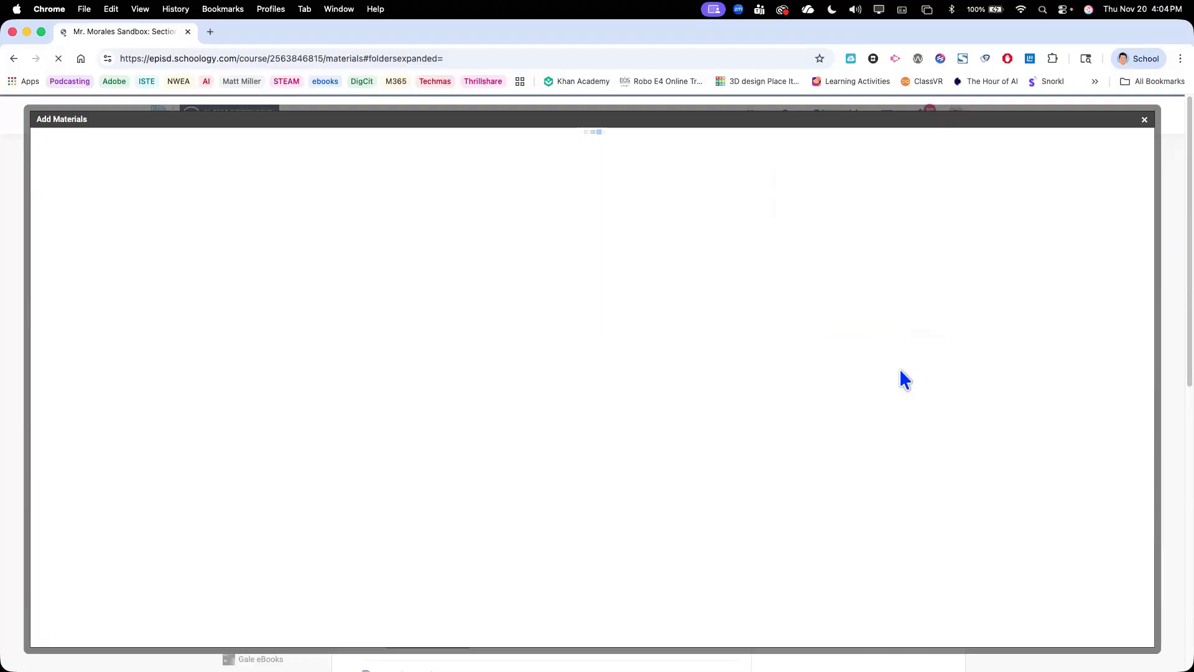
{"action": "scroll", "coordinate": [686, 440], "scroll_direction": "down", "scroll_amount": 10}
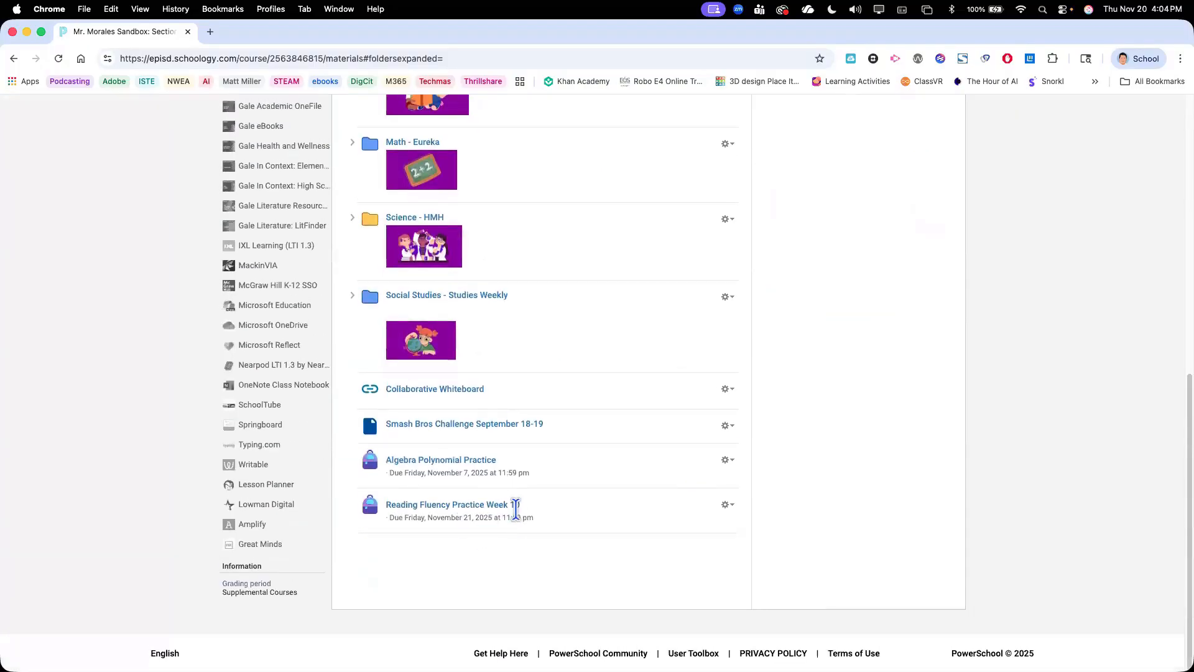
{"action": "mouse_move", "coordinate": [418, 342]}
{"action": "left_mouse_down"}
{"action": "mouse_move", "coordinate": [419, 442]}
{"action": "mouse_move", "coordinate": [420, 327]}
{"action": "mouse_move", "coordinate": [431, 370]}
{"action": "mouse_move", "coordinate": [420, 344]}
{"action": "left_mouse_up"}
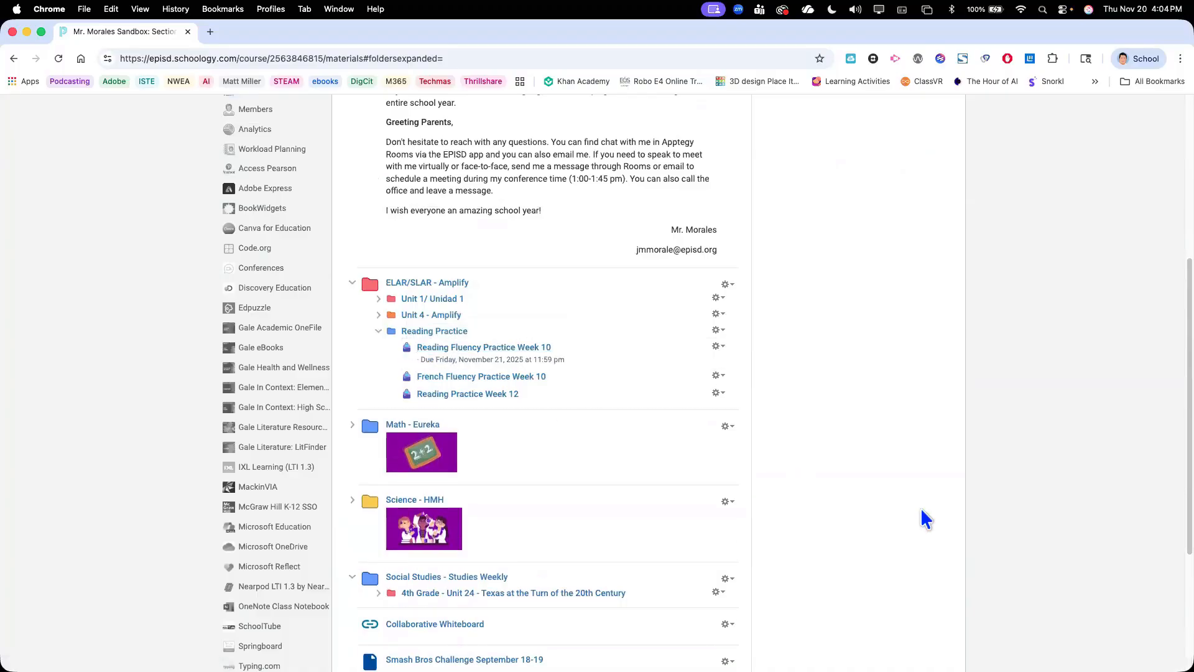
Look over the Microsoft Education options for adding course materials, including the Learning Accelerators, and close them without creating anything
{"action": "scroll", "coordinate": [926, 517], "scroll_direction": "up", "scroll_amount": 5}
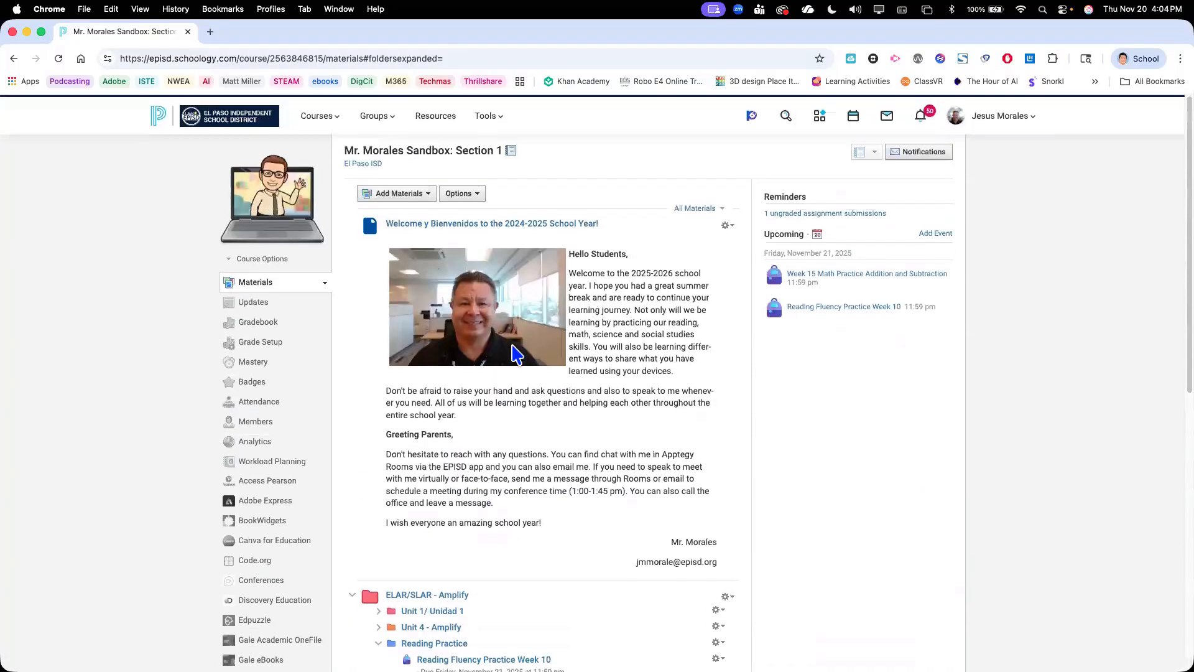
{"action": "left_click", "coordinate": [400, 194]}
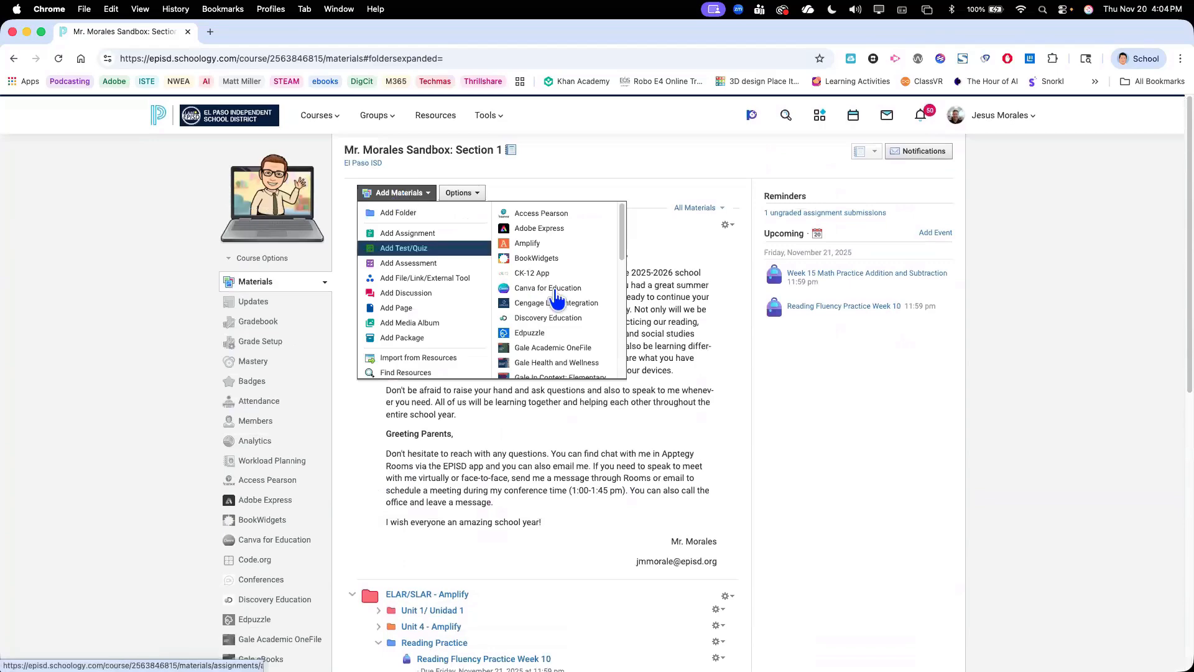
{"action": "scroll", "coordinate": [556, 292], "scroll_direction": "down", "scroll_amount": 3}
{"action": "scroll", "coordinate": [557, 298], "scroll_direction": "down", "scroll_amount": 5}
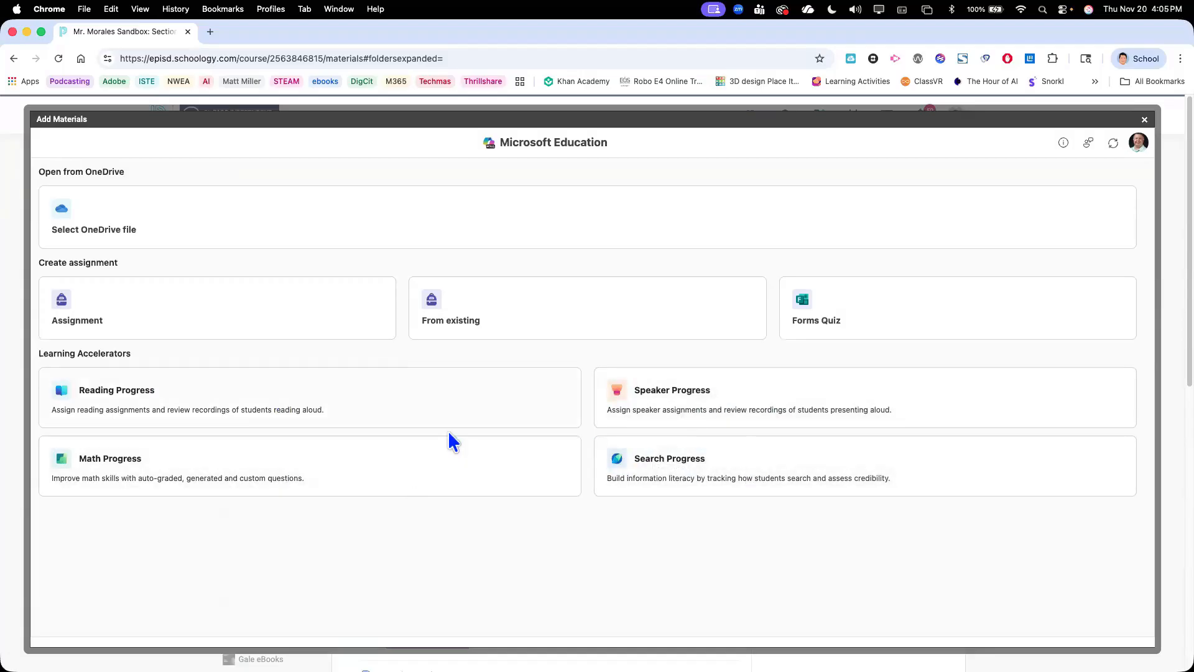
{"action": "left_click", "coordinate": [1144, 120]}
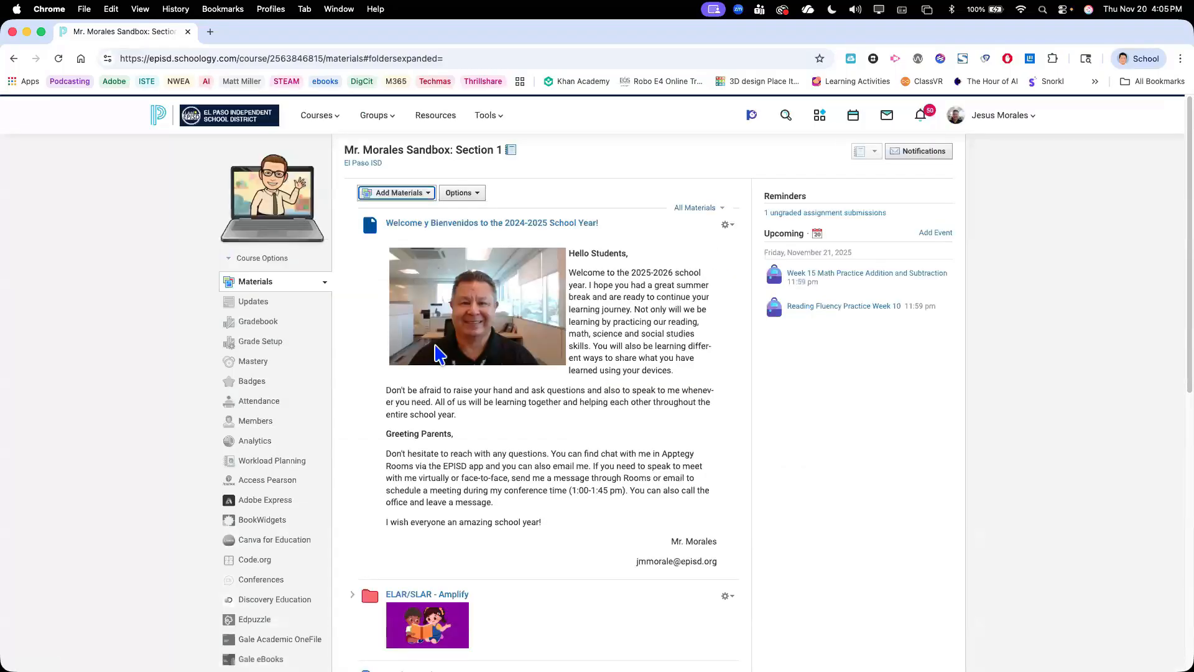
Open the Microsoft Education app for the sandbox course
{"action": "scroll", "coordinate": [439, 355], "scroll_direction": "down", "scroll_amount": 6}
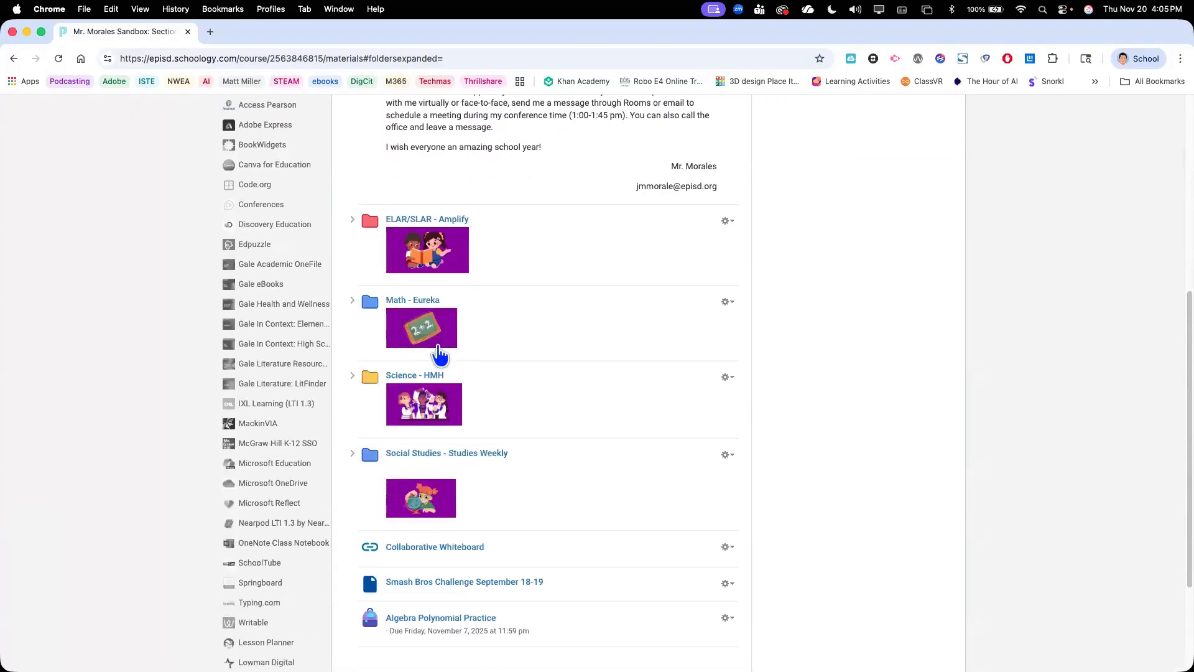
{"action": "scroll", "coordinate": [373, 359], "scroll_direction": "down", "scroll_amount": 2}
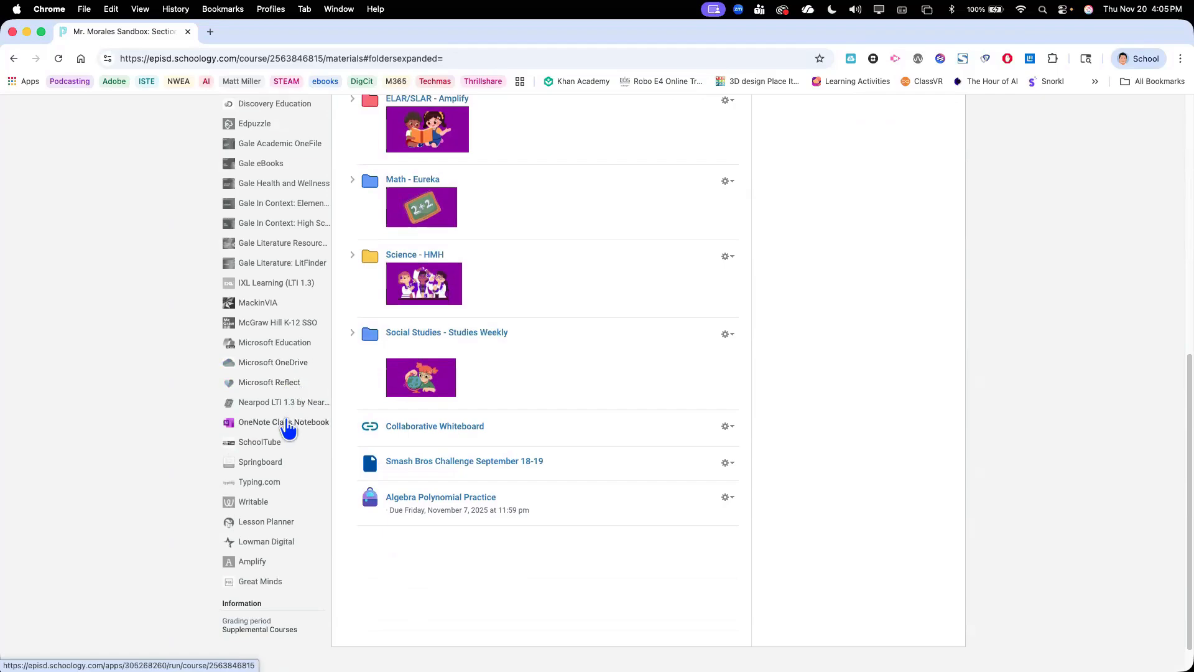
{"action": "scroll", "coordinate": [289, 428], "scroll_direction": "up", "scroll_amount": 1}
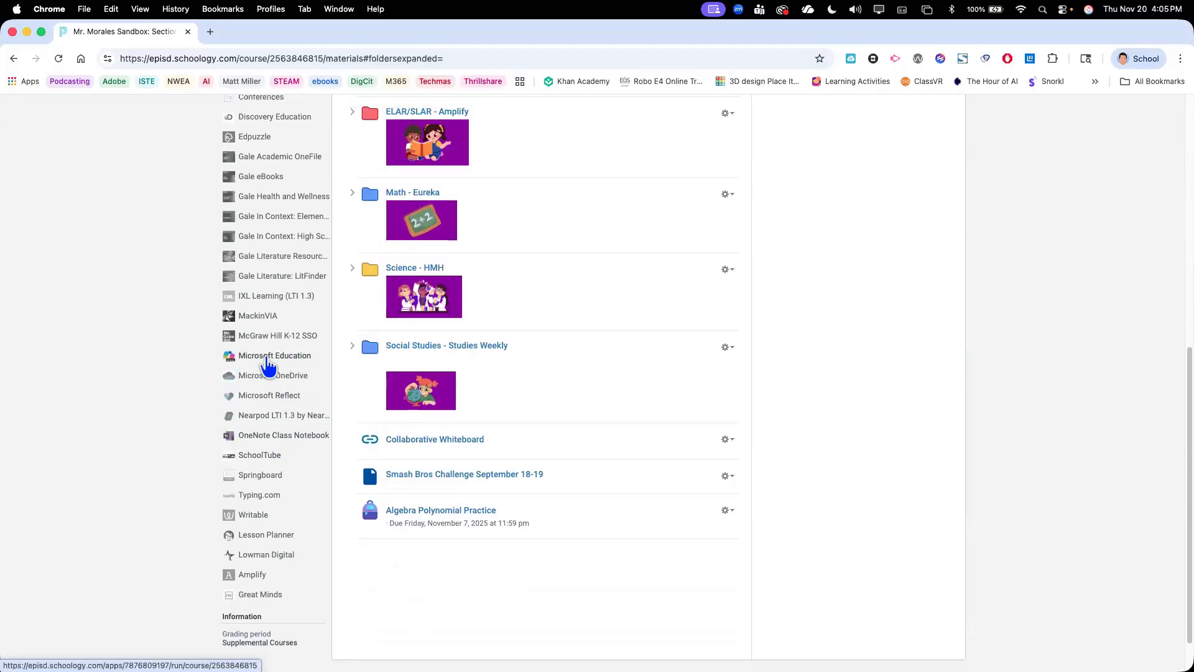
{"action": "left_click", "coordinate": [270, 359]}
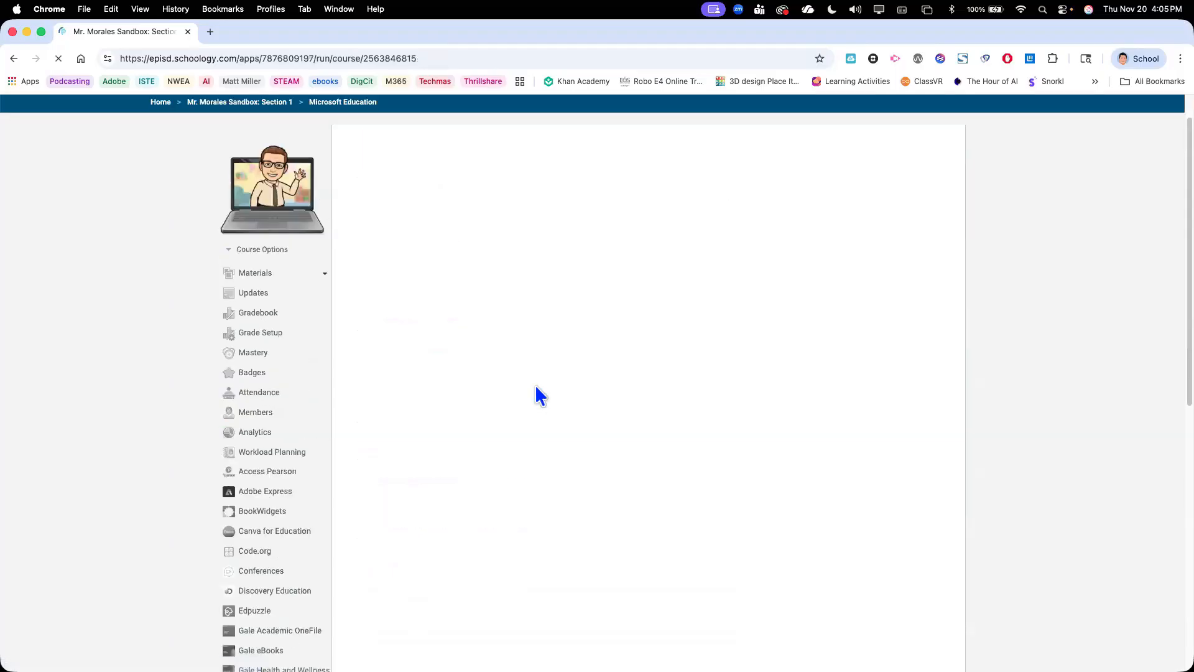